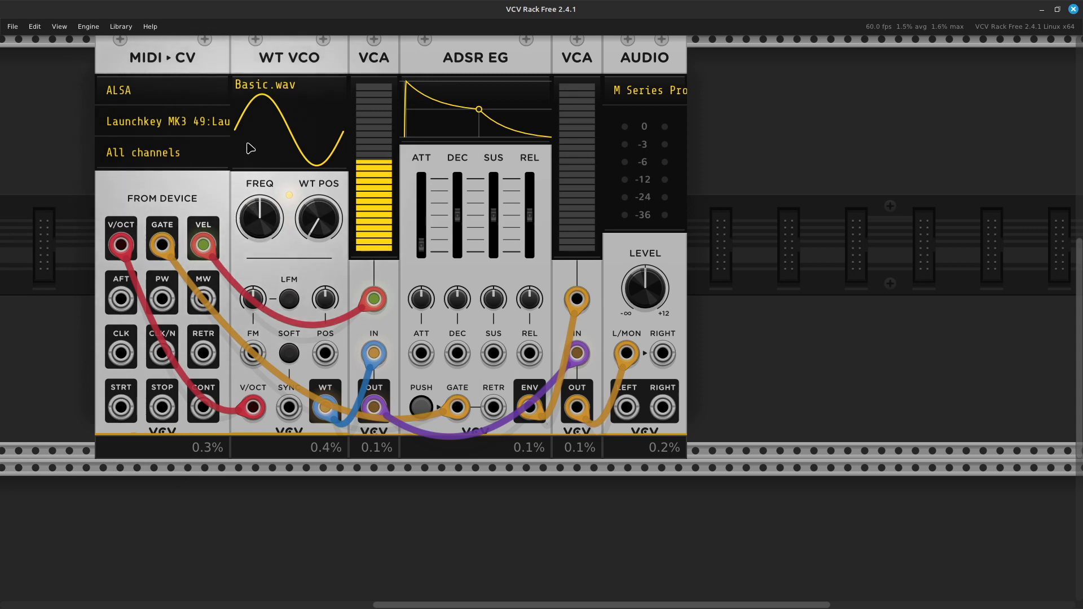
# Examine the signal path from the MIDI-CV outputs through WT VCO, the first VCA and ADSR EG to the second VCA
pyautogui.moveTo(276, 212)
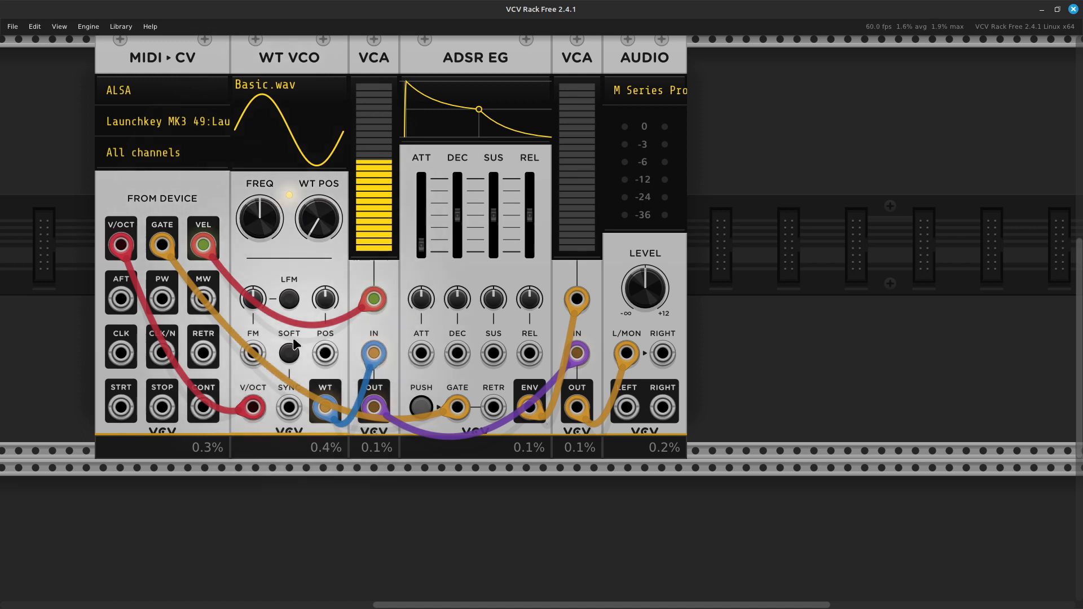
pyautogui.moveTo(169, 250)
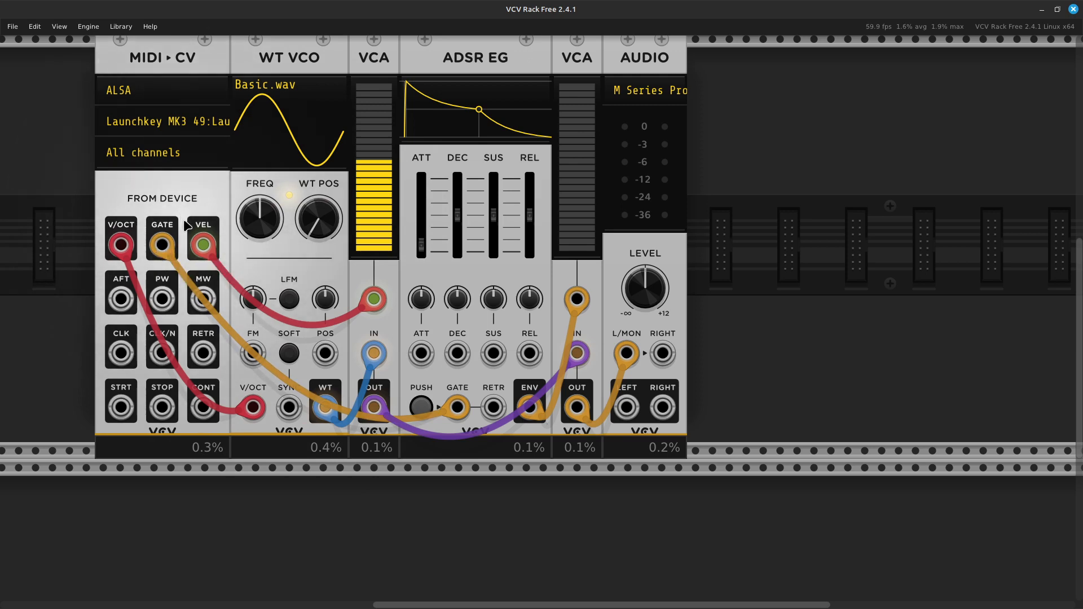
pyautogui.moveTo(365, 297)
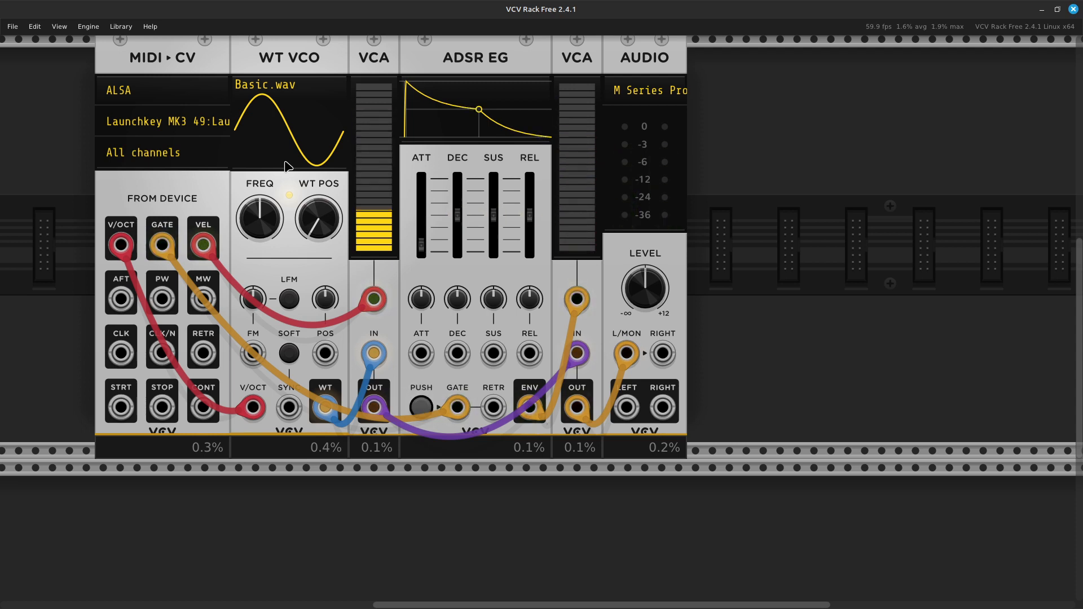
pyautogui.moveTo(377, 190)
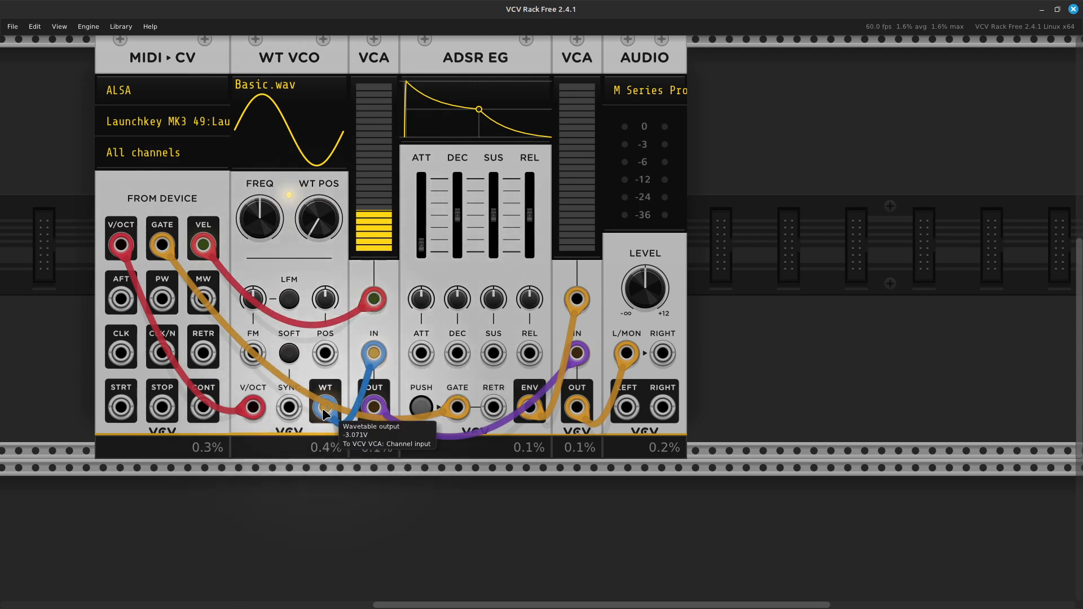
pyautogui.moveTo(376, 361)
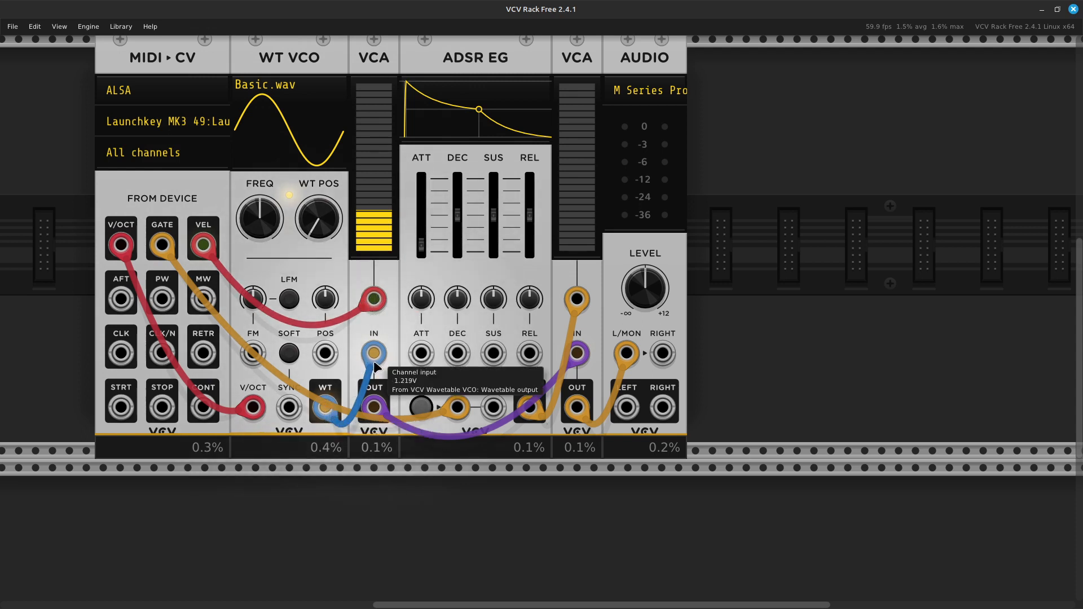
pyautogui.moveTo(373, 237)
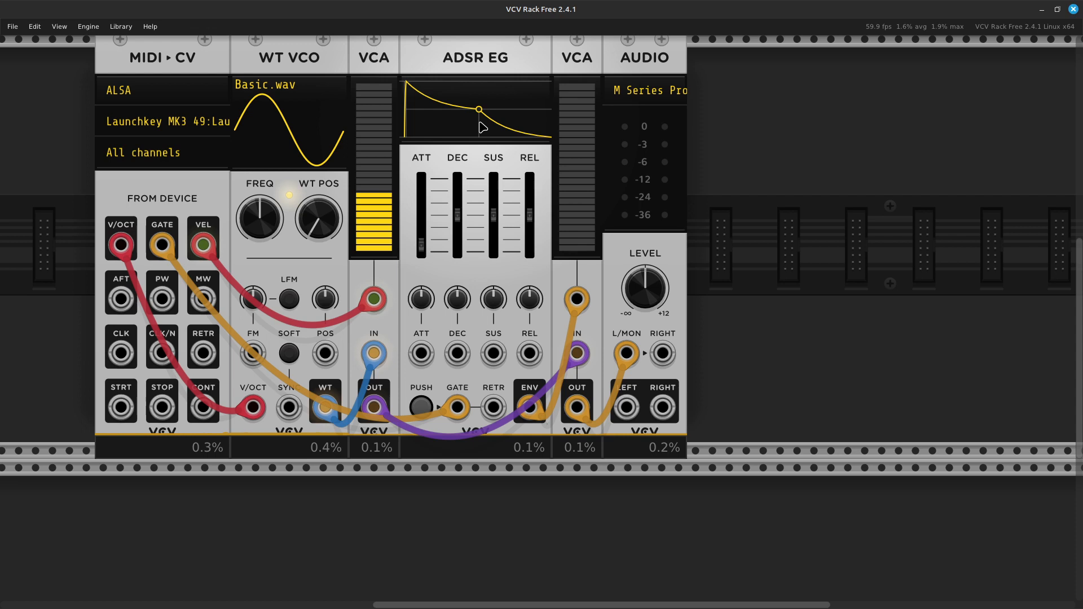
pyautogui.moveTo(535, 186)
pyautogui.moveTo(582, 209)
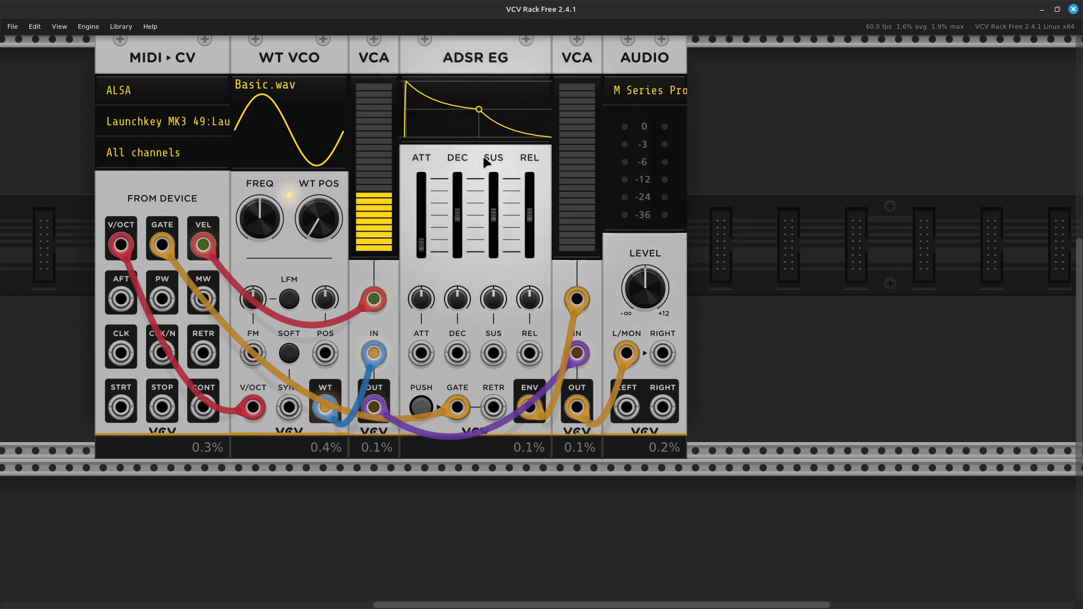
pyautogui.moveTo(489, 178)
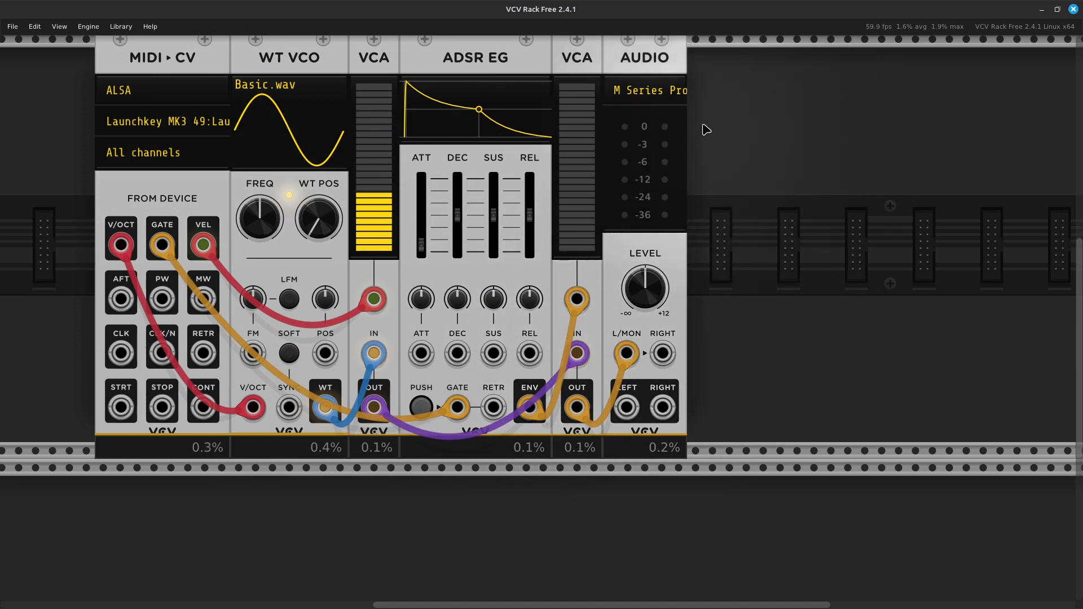
# Select both VCAs, ADSR EG and AUDIO and shift them right to open a gap after WT VCO
pyautogui.keyDown('ctrl'); pyautogui.click(648, 53); pyautogui.keyUp('ctrl')
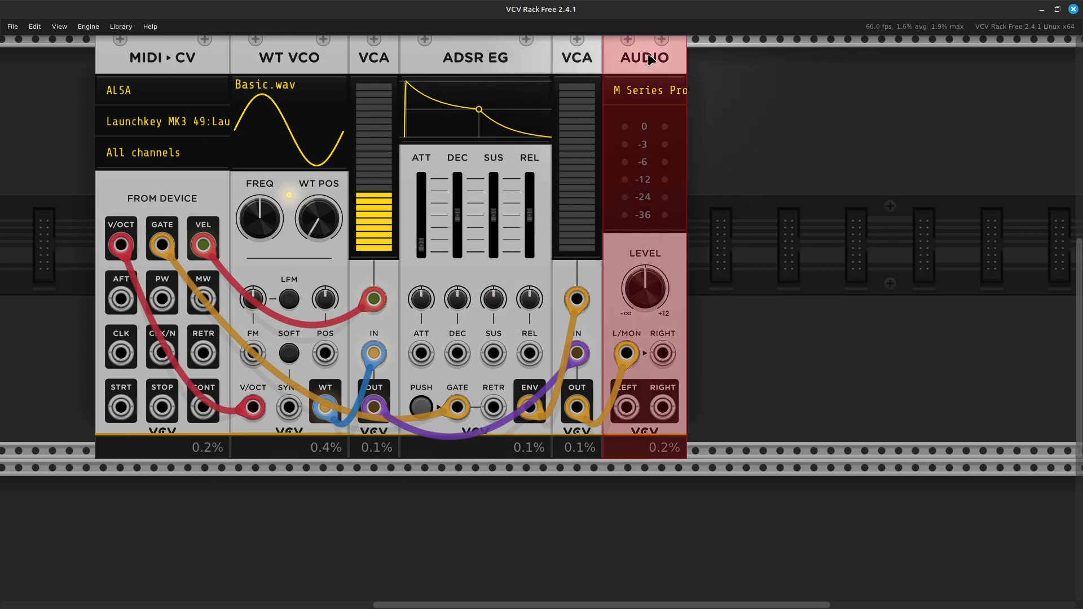
pyautogui.keyDown('ctrl'); pyautogui.click(577, 63); pyautogui.keyUp('ctrl')
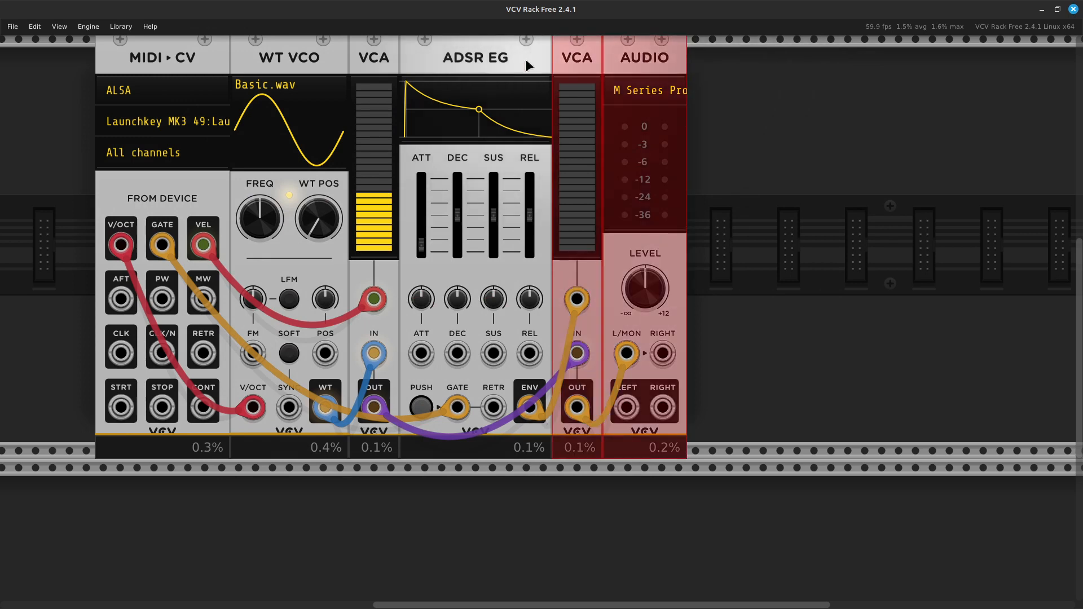
pyautogui.keyDown('ctrl'); pyautogui.click(519, 64); pyautogui.keyUp('ctrl')
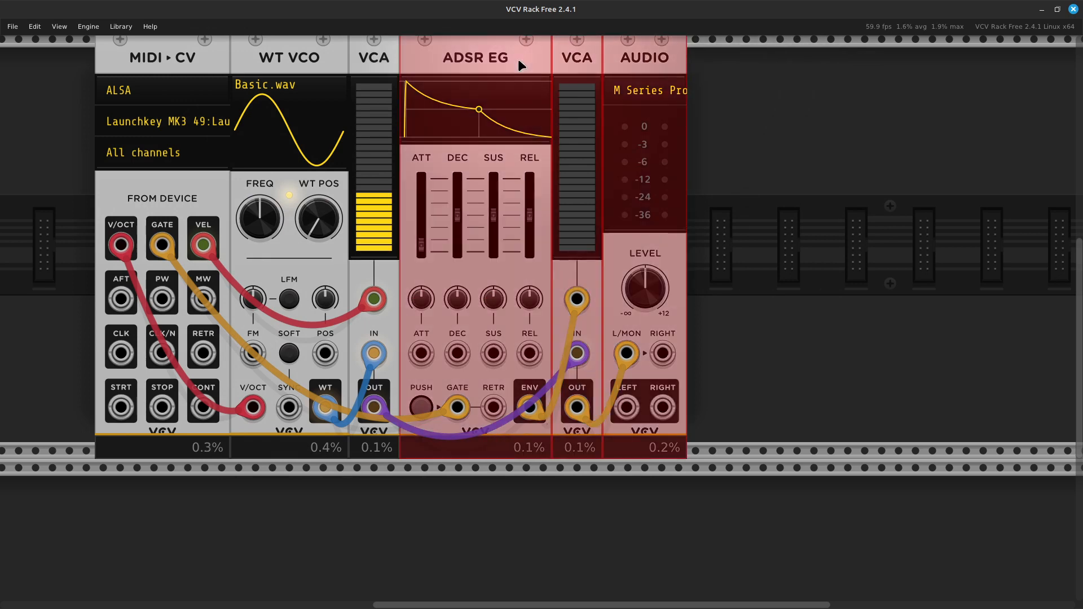
pyautogui.keyDown('ctrl'); pyautogui.click(373, 60); pyautogui.keyUp('ctrl')
pyautogui.moveTo(383, 57); pyautogui.dragTo(494, 57)
pyautogui.click(400, 142)
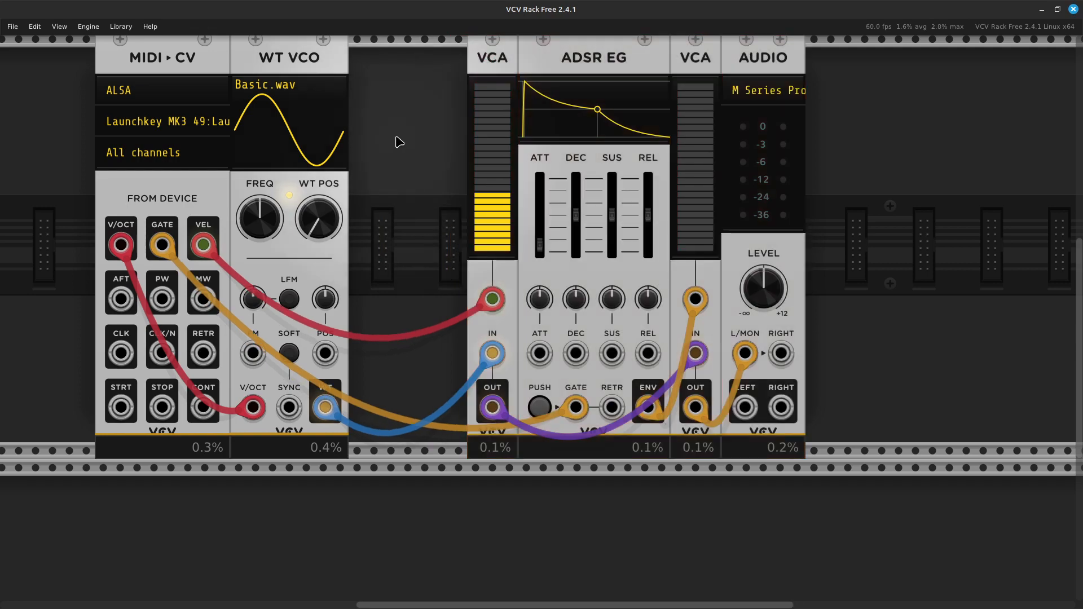
# Search the module library for "process" from the empty gap after WT VCO
pyautogui.rightClick(400, 142)
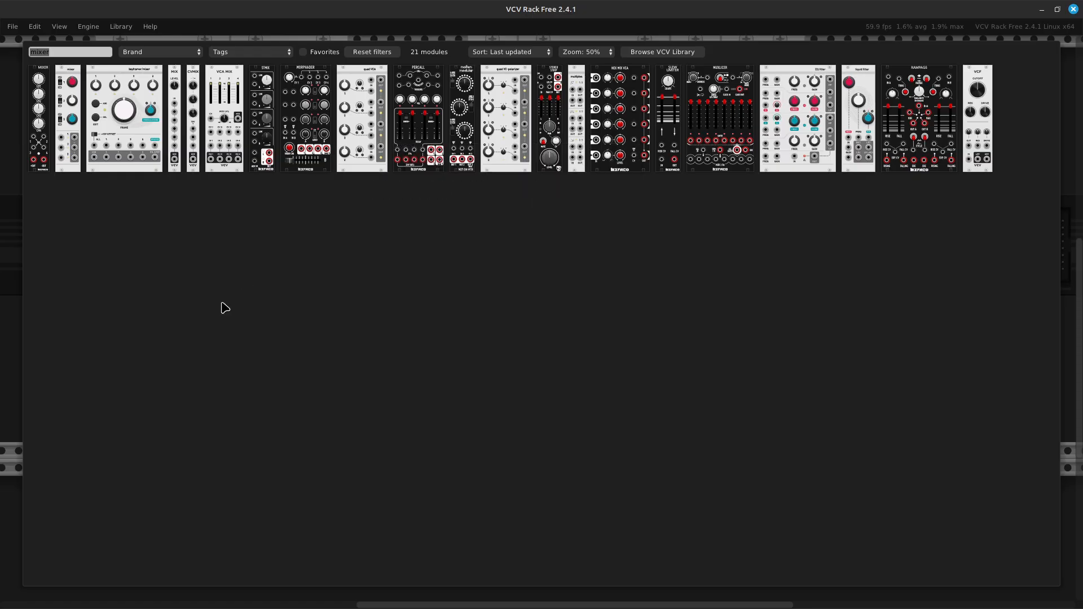
pyautogui.press('BackSpace')
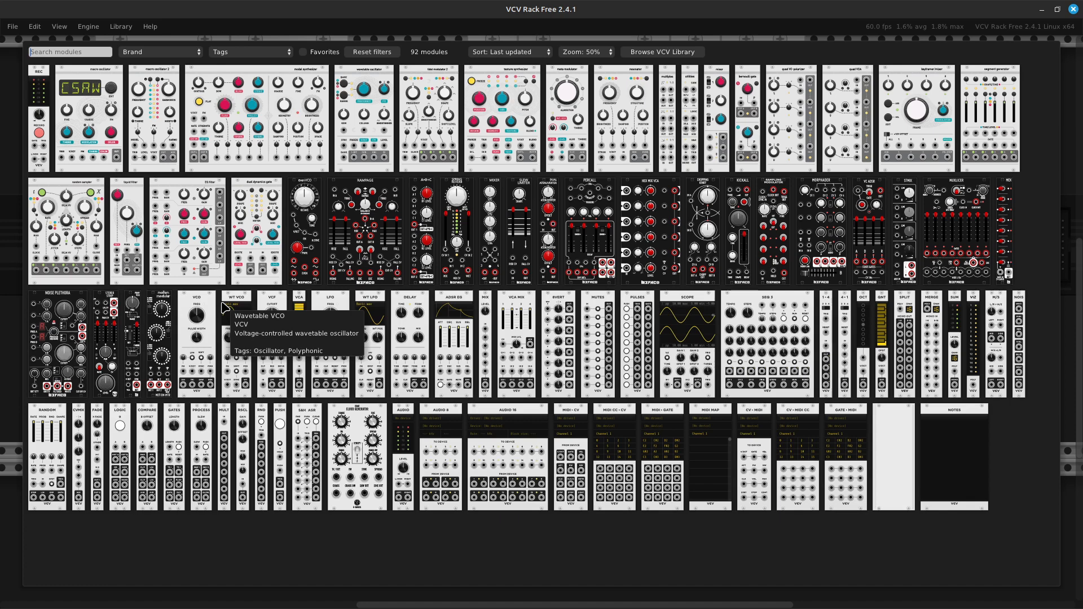
pyautogui.write('process')
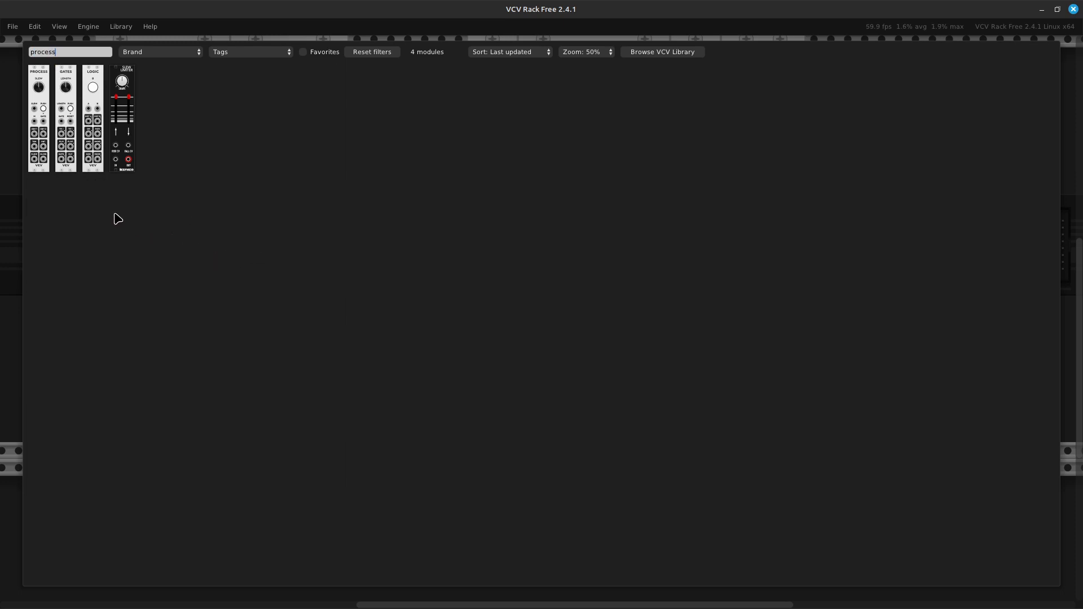
pyautogui.click(93, 102)
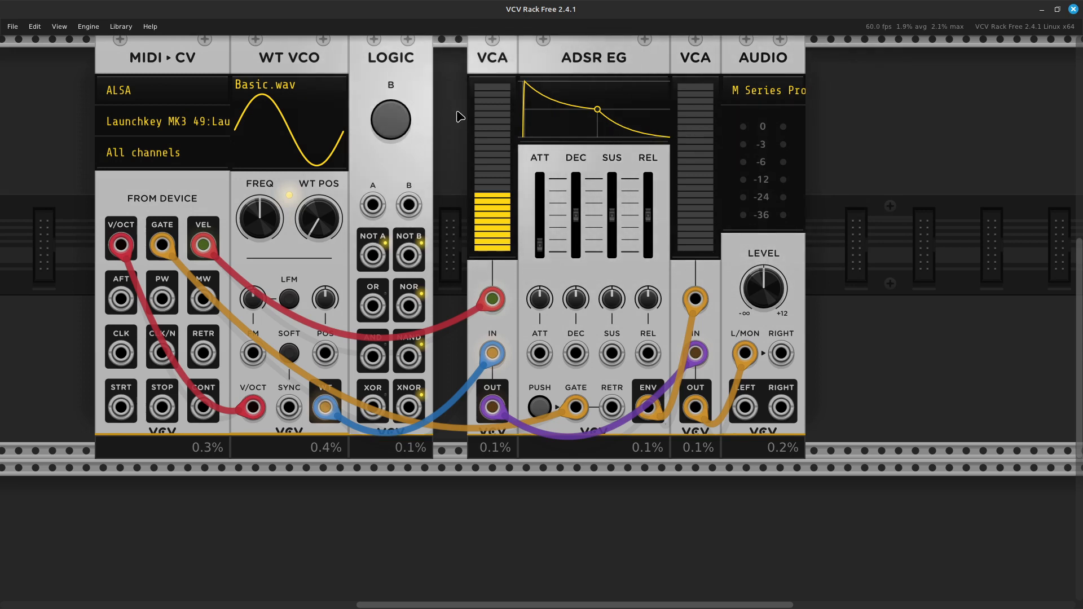
pyautogui.click(407, 141)
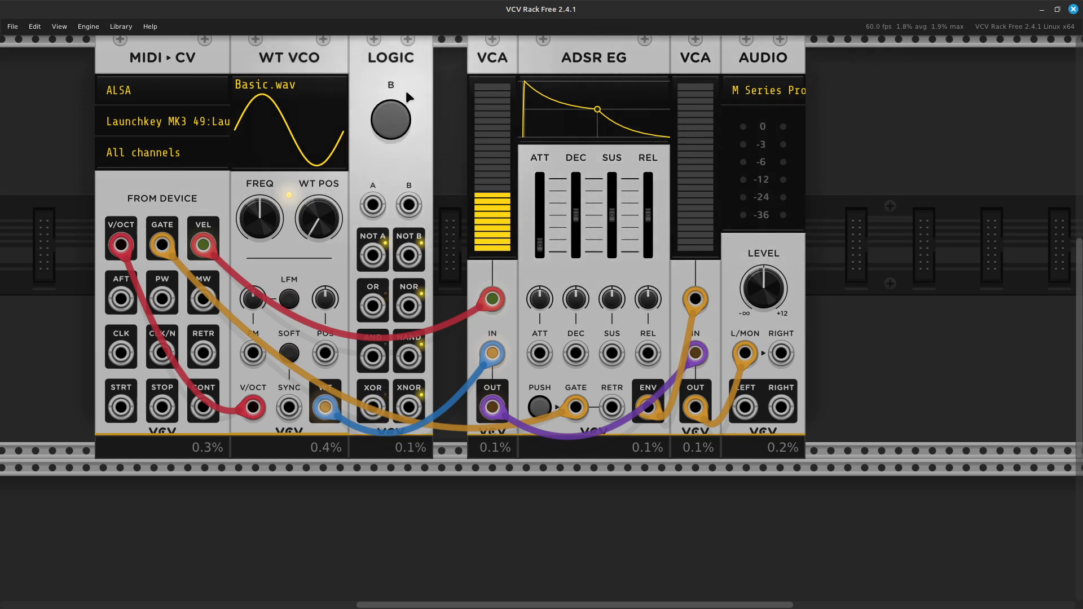
pyautogui.press('Delete')
# Add the PROCESS module in the gap and place it flush against WT VCO
pyautogui.rightClick(406, 110)
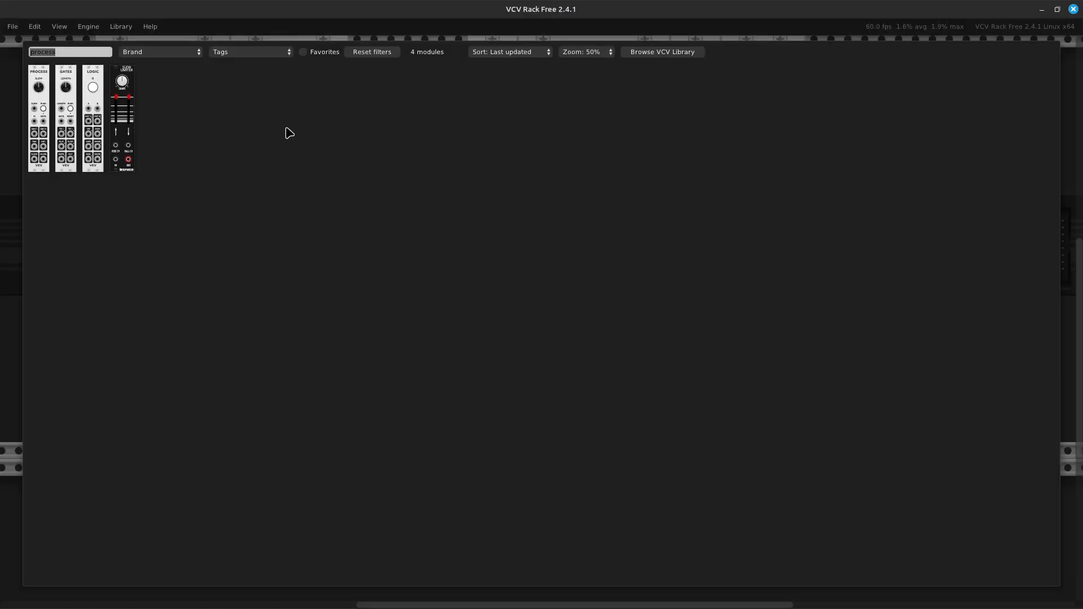
pyautogui.click(31, 96)
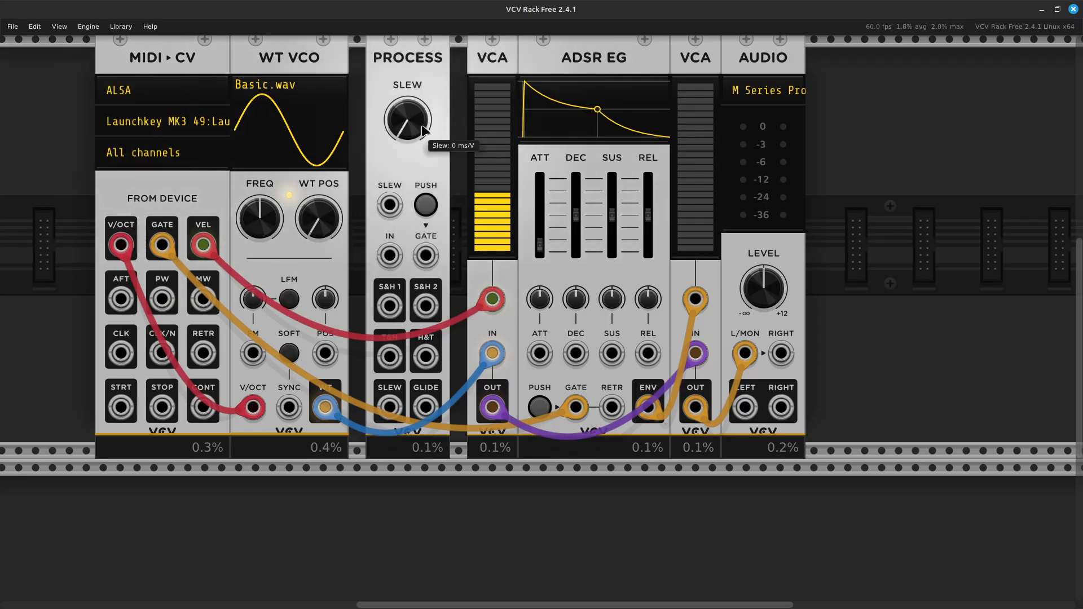
pyautogui.moveTo(435, 62); pyautogui.dragTo(418, 67)
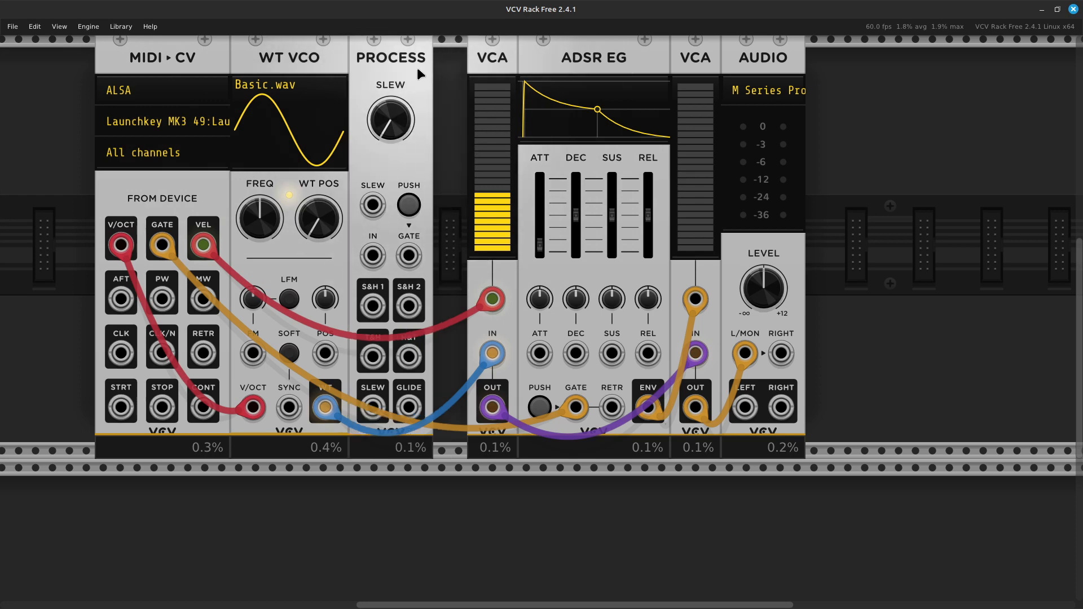
# Select both VCAs, ADSR EG and AUDIO and move them together flush against PROCESS
pyautogui.keyDown('ctrl'); pyautogui.click(502, 66); pyautogui.keyUp('ctrl')
pyautogui.keyDown('ctrl'); pyautogui.click(571, 53); pyautogui.keyUp('ctrl')
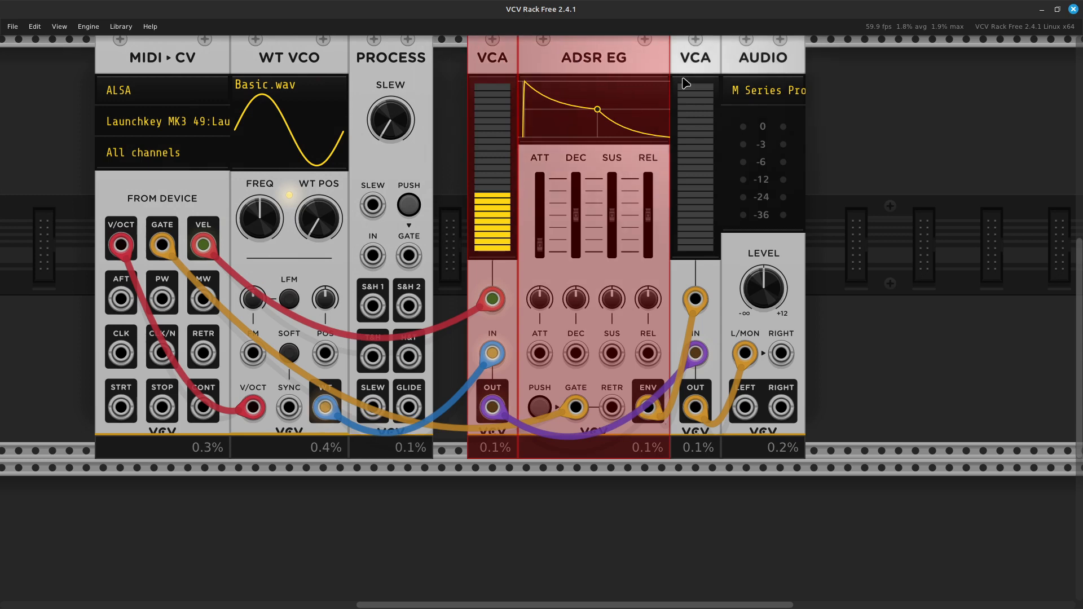
pyautogui.keyDown('ctrl'); pyautogui.click(698, 61); pyautogui.keyUp('ctrl')
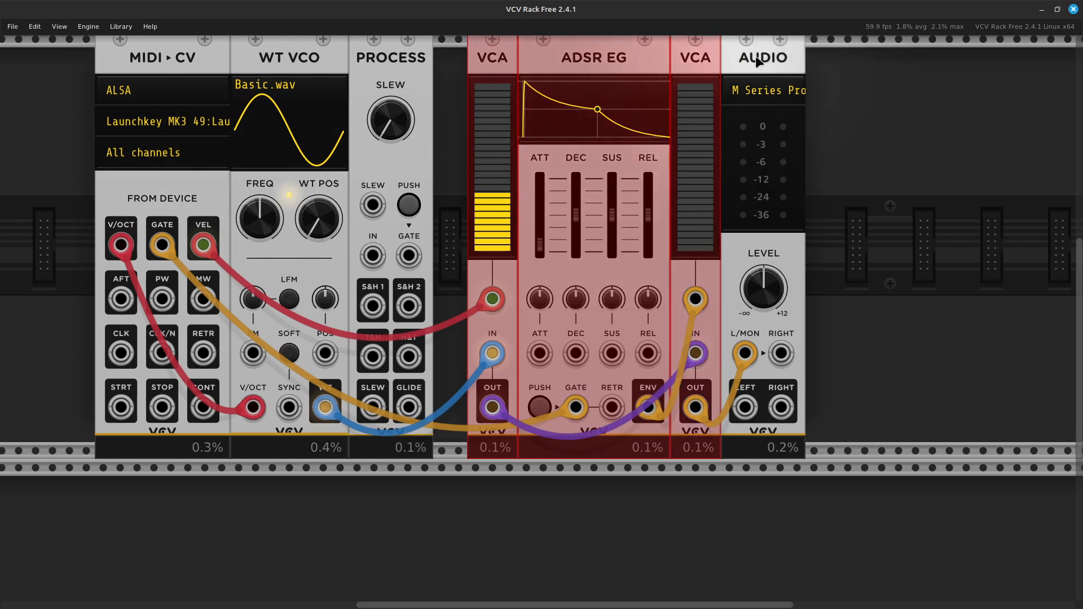
pyautogui.keyDown('ctrl'); pyautogui.click(761, 59); pyautogui.keyUp('ctrl')
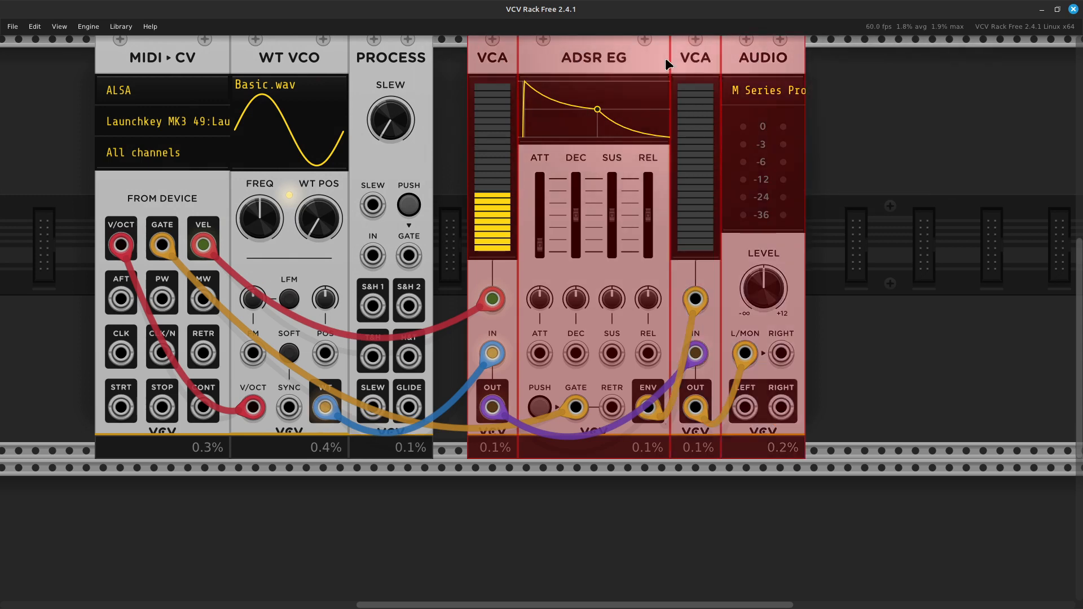
pyautogui.moveTo(508, 55); pyautogui.dragTo(472, 63)
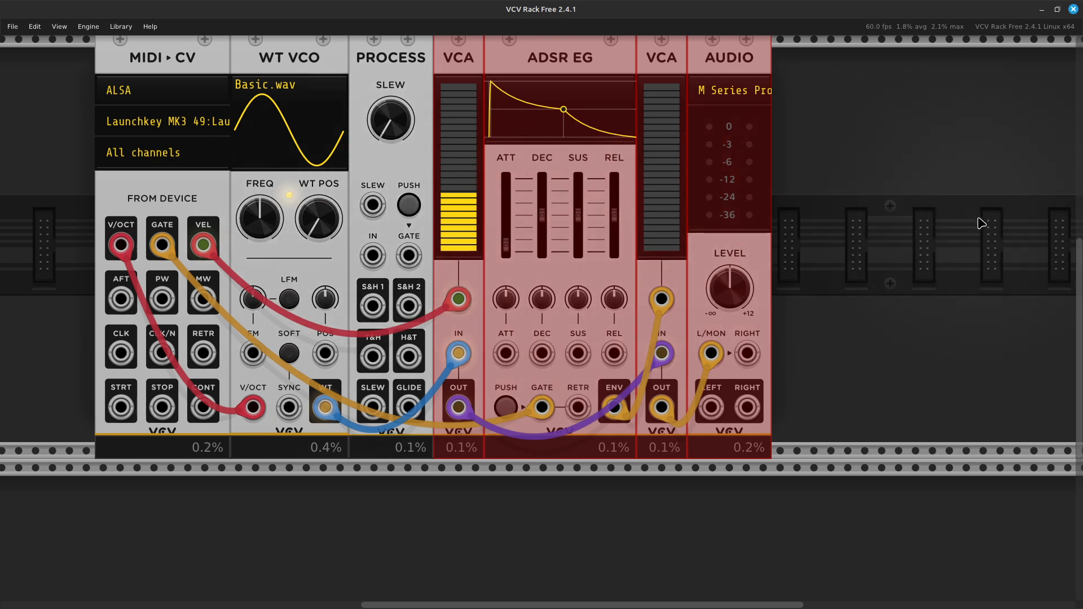
pyautogui.click(935, 233)
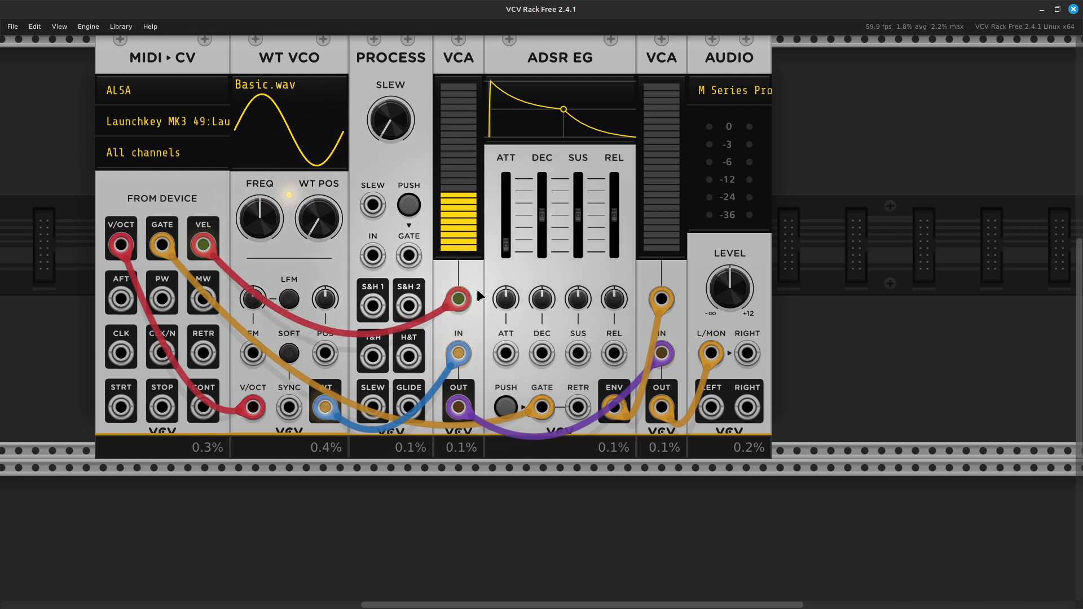
# Reroute the velocity cable from the first VCA's CV input to PROCESS IN and patch the GLIDE output into that CV input
pyautogui.moveTo(458, 311); pyautogui.dragTo(373, 255)
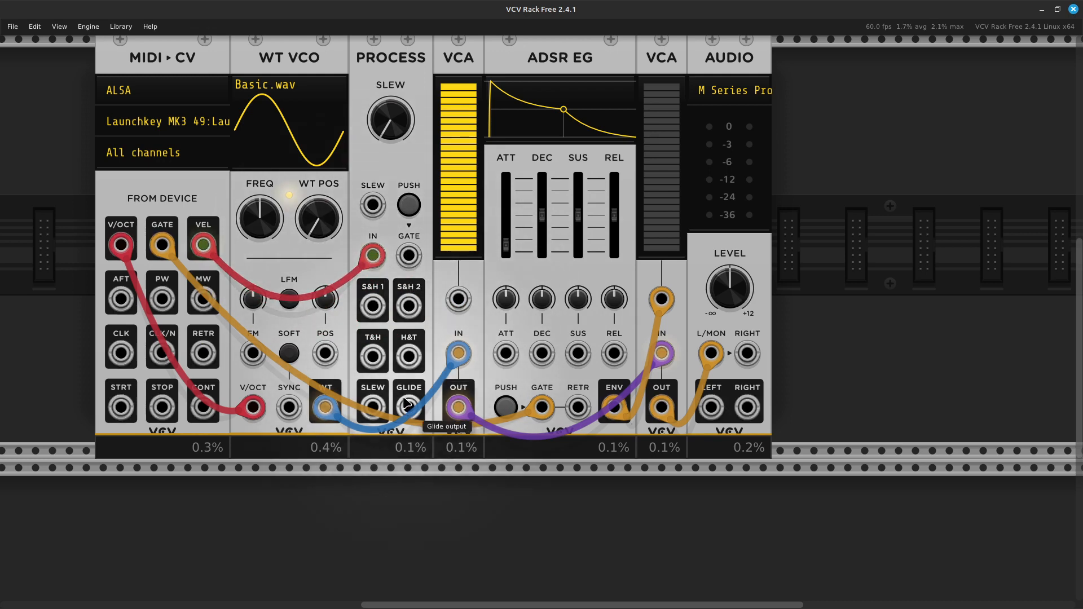
pyautogui.moveTo(409, 405); pyautogui.dragTo(458, 300)
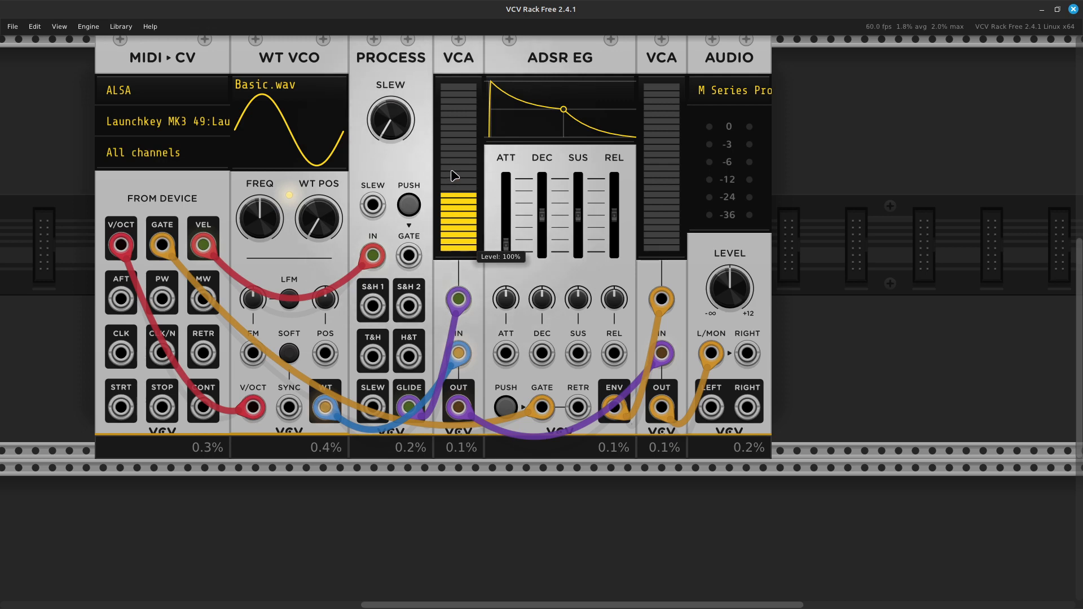
# Raise the PROCESS slew to about its midpoint and patch the MIDI-CV GATE output to the PROCESS GATE input
pyautogui.moveTo(383, 115)
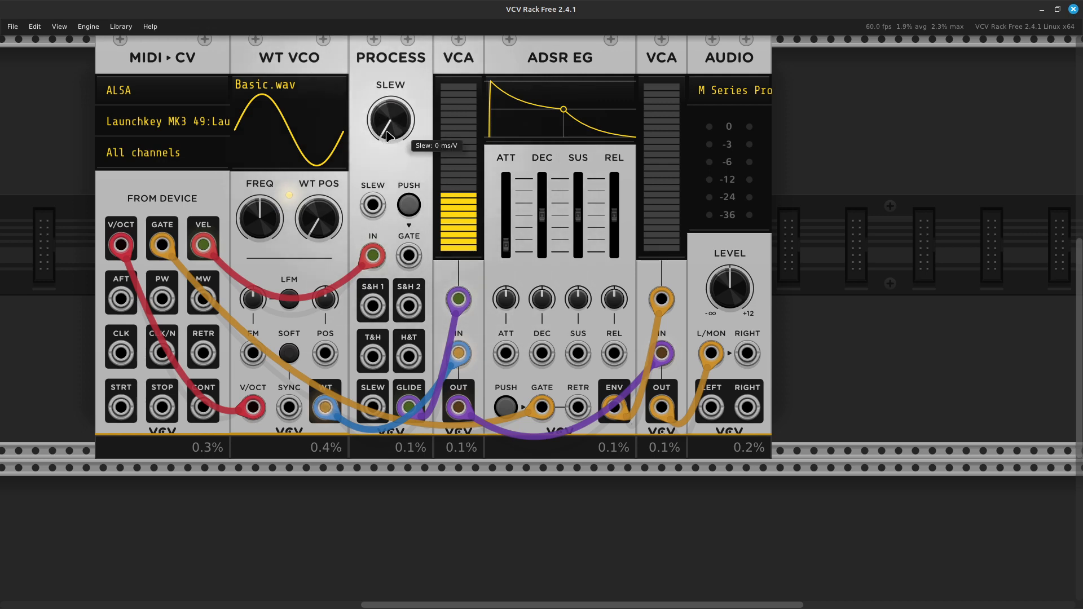
pyautogui.moveTo(387, 143); pyautogui.dragTo(387, 106)
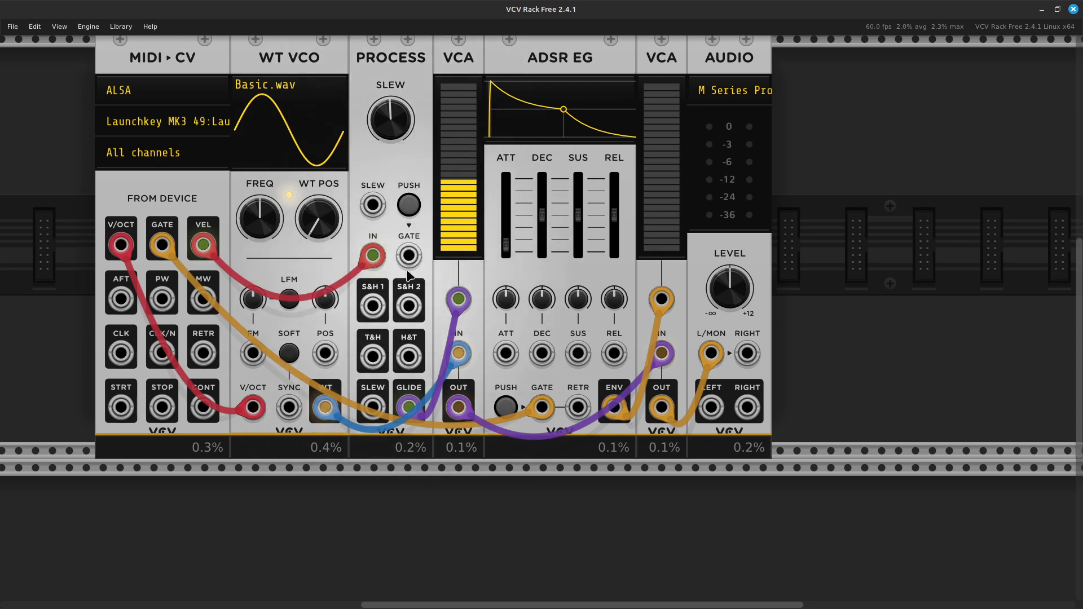
pyautogui.moveTo(409, 259); pyautogui.dragTo(163, 249)
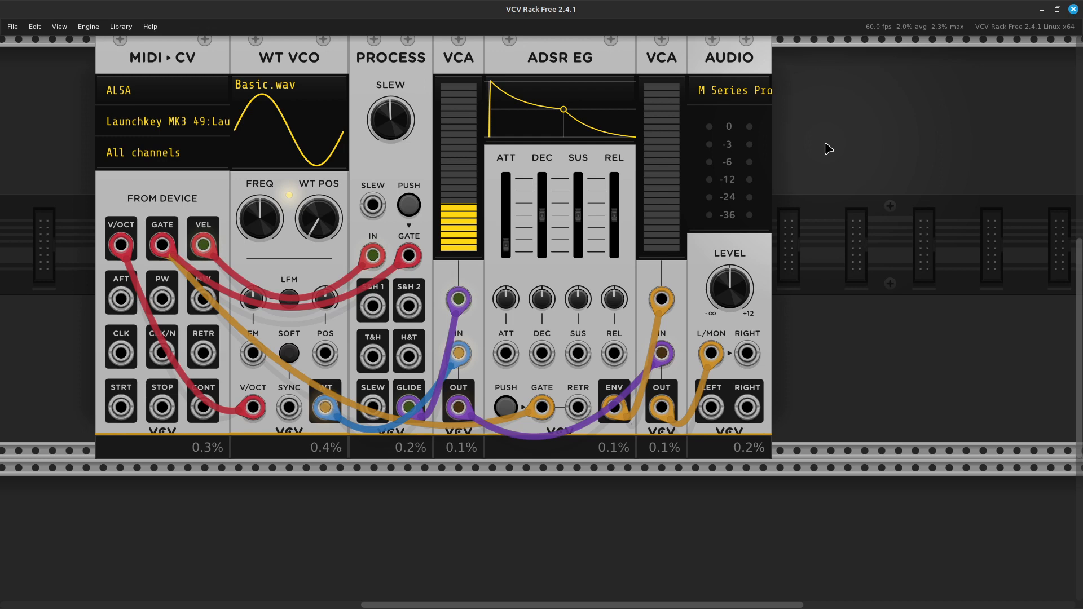
# Add the VCO module to the empty row below the voice and align its right edge with WT VCO above
pyautogui.hotkey('ctrl', '-')
pyautogui.hotkey('ctrl', '-')
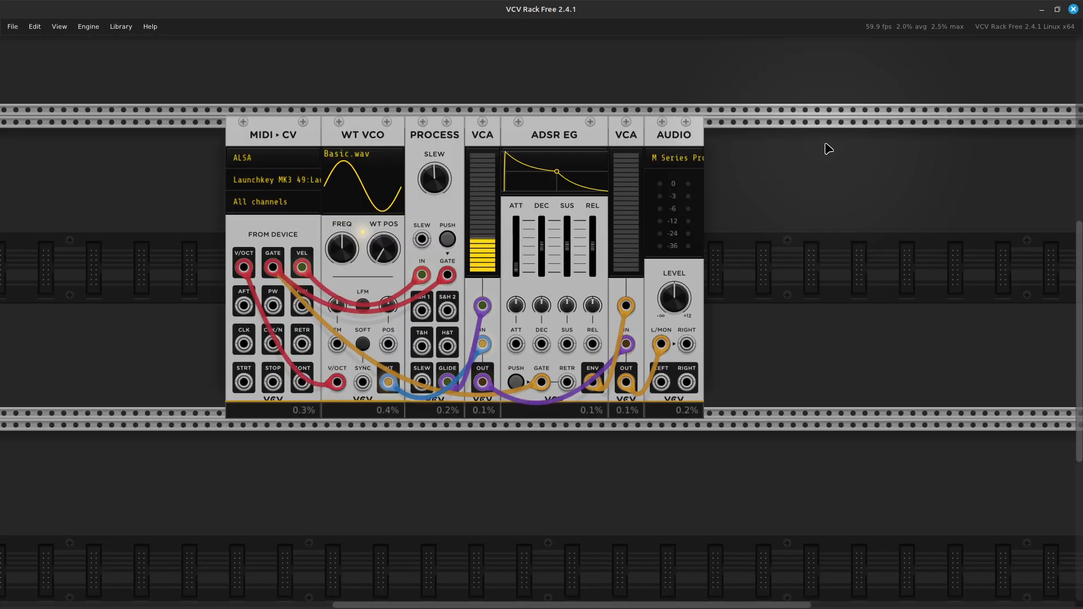
pyautogui.scroll(-3, 827, 147)
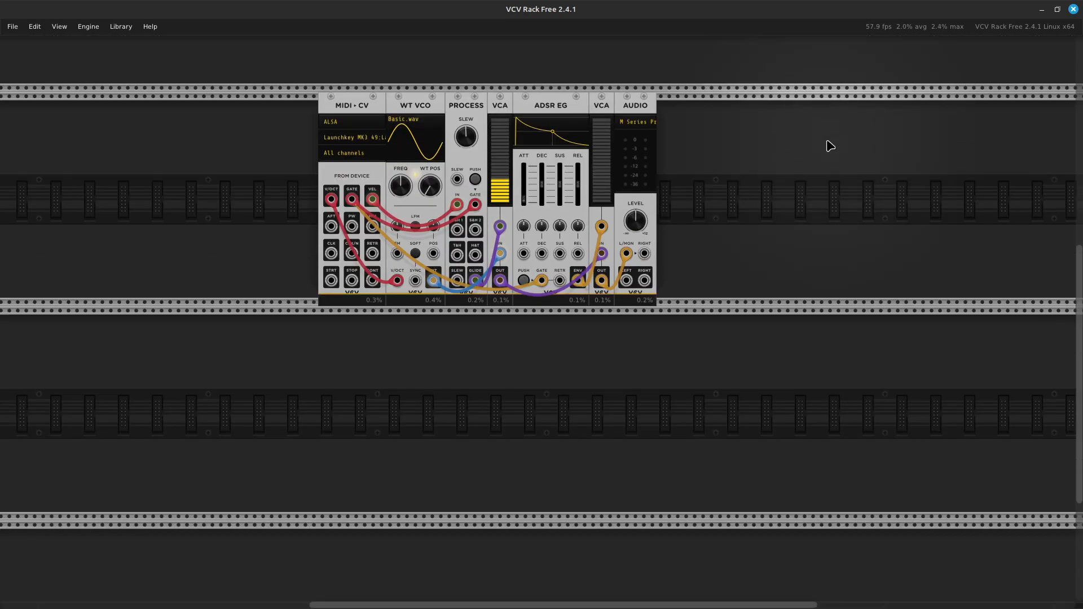
pyautogui.rightClick(406, 425)
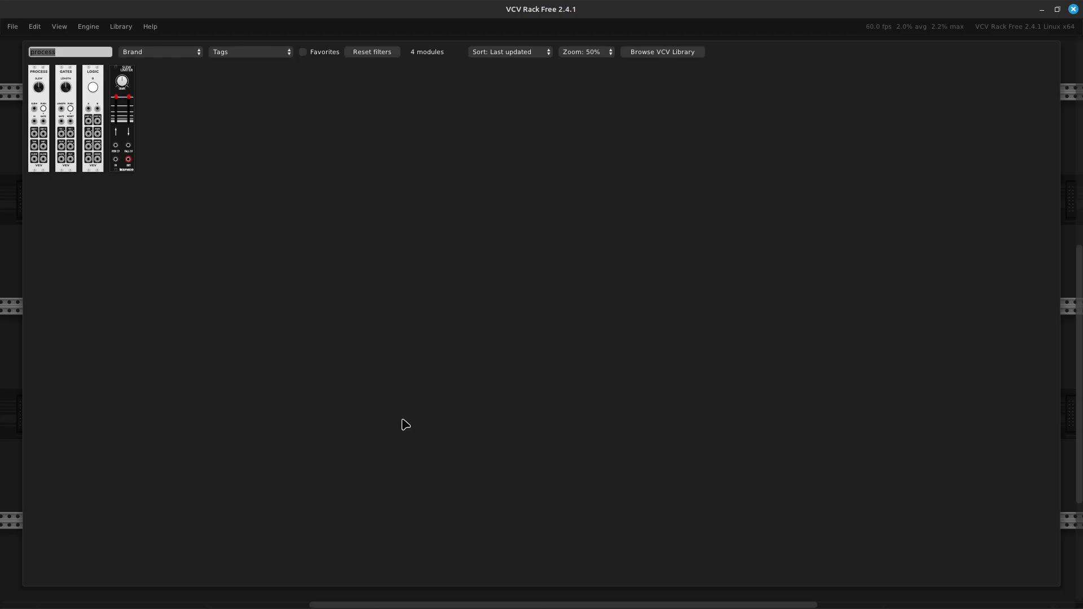
pyautogui.press('BackSpace')
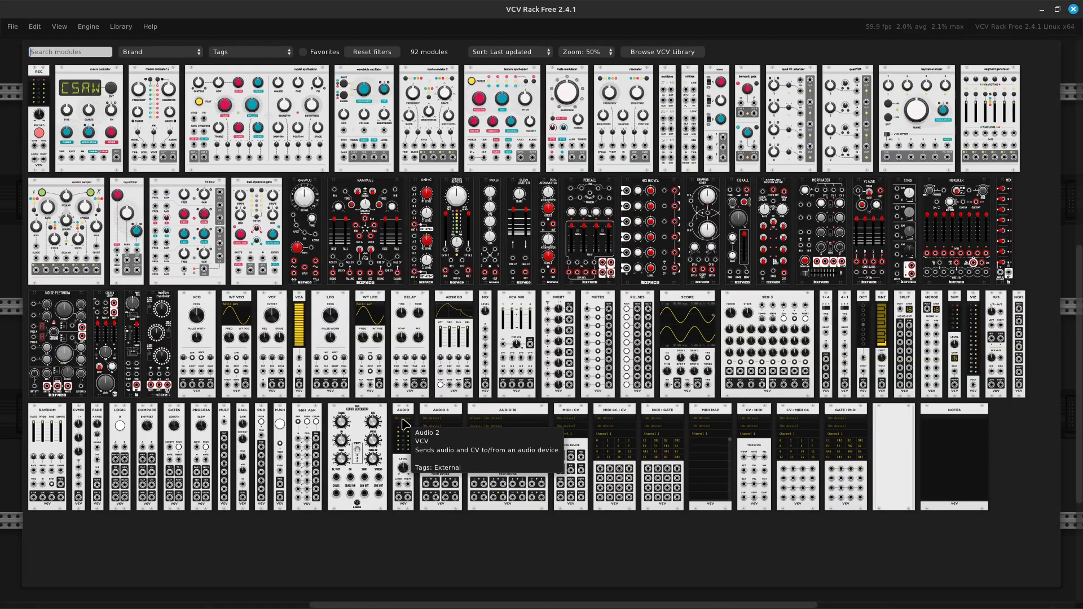
pyautogui.write('vco')
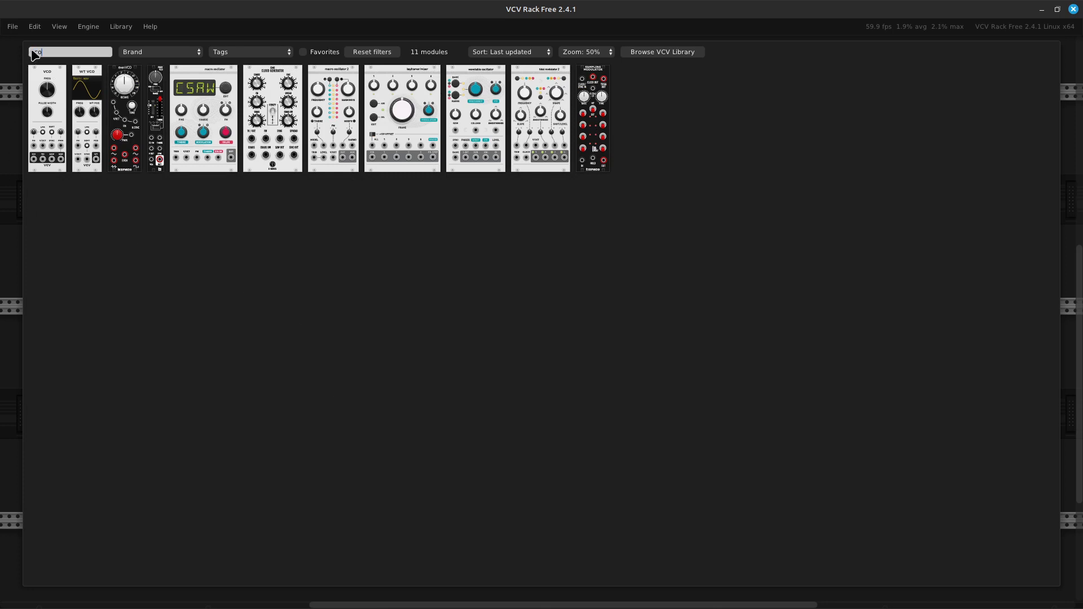
pyautogui.click(33, 95)
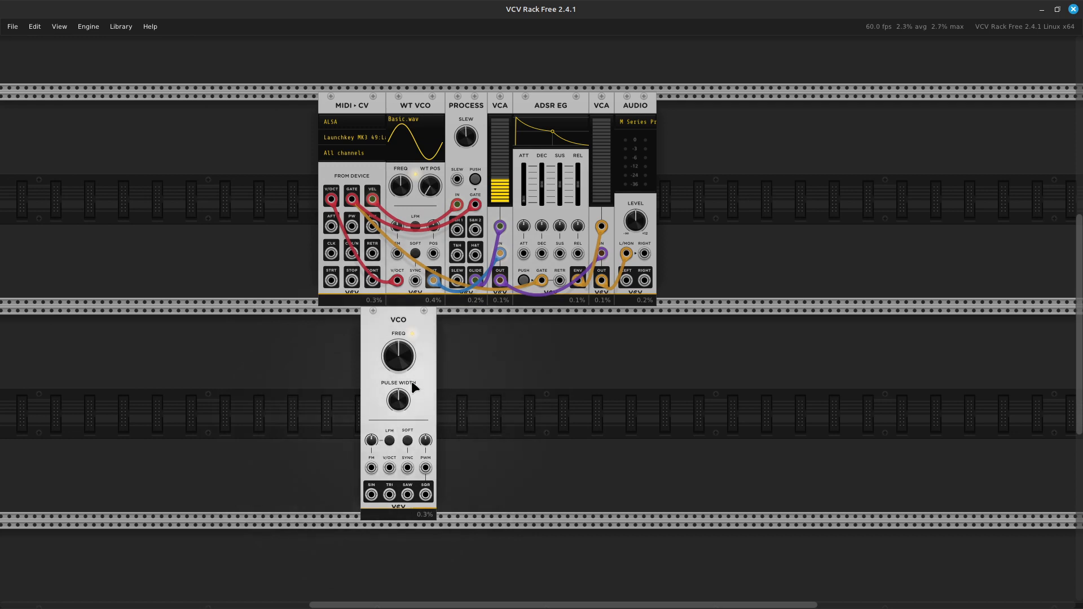
pyautogui.moveTo(412, 326); pyautogui.dragTo(421, 327)
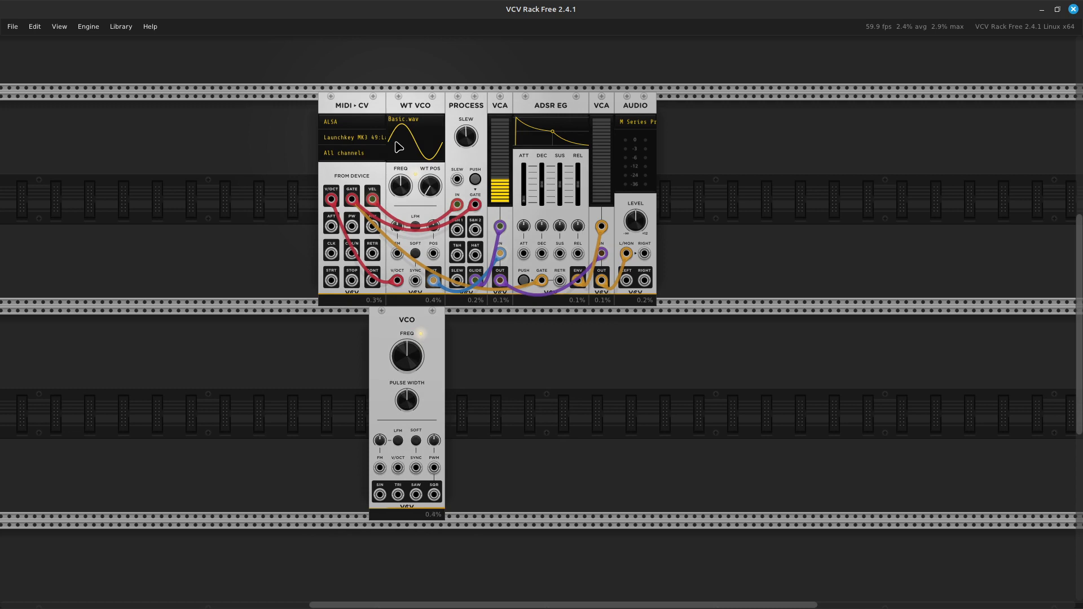
# Shift the VCO module slightly to the right so that it sits centred beneath WT VCO
pyautogui.hotkey('ctrl', '=')
pyautogui.hotkey('ctrl', '=')
pyautogui.hotkey('ctrl', '=')
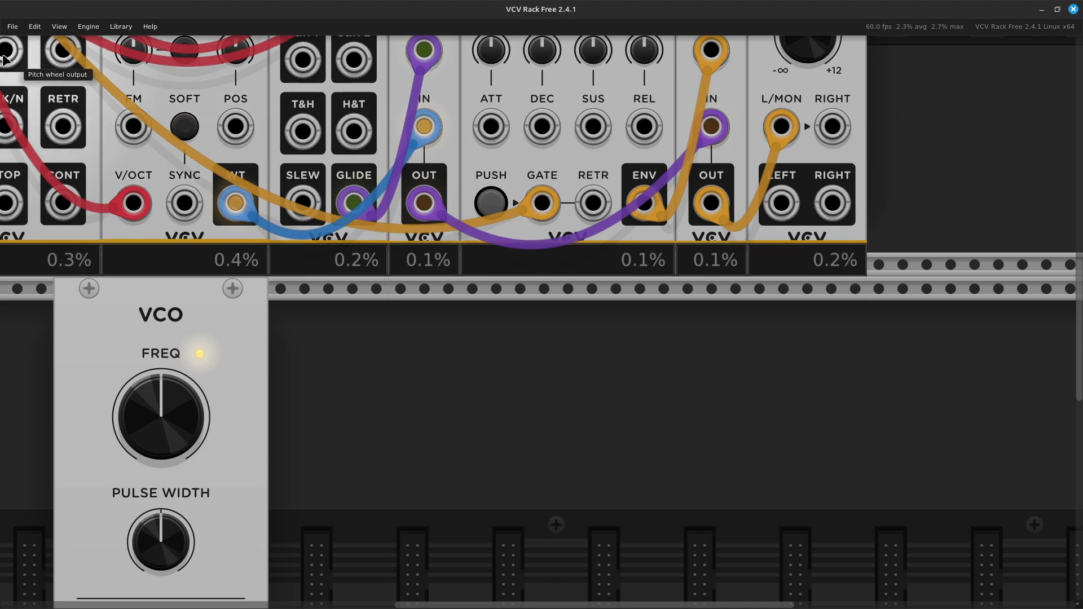
pyautogui.press('Up')
pyautogui.press('Left')
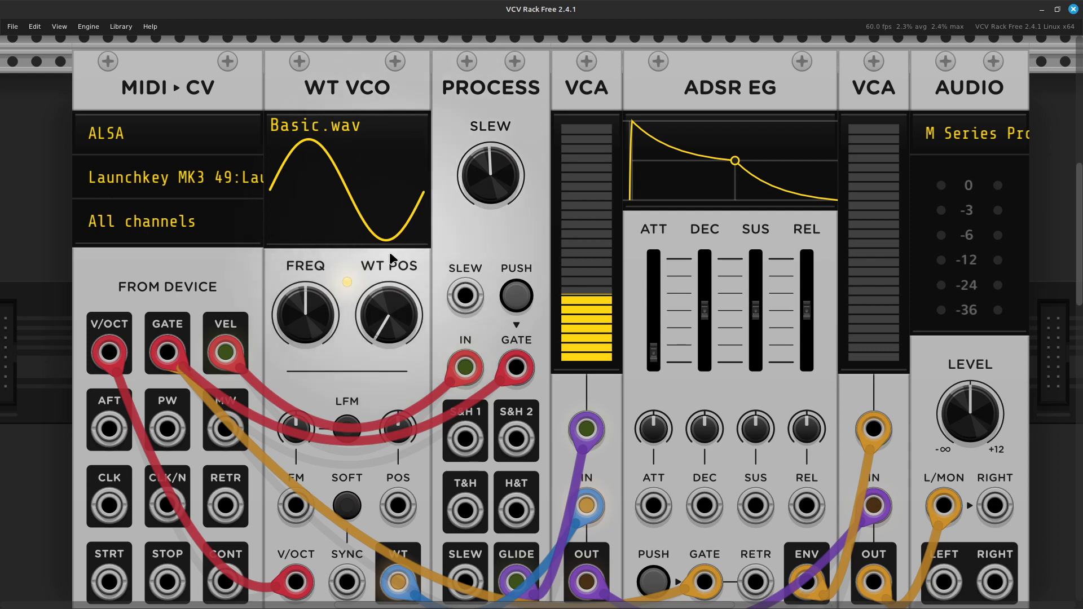
pyautogui.press('F3')
pyautogui.scroll(-5, 391, 250)
pyautogui.scroll(-1, 388, 256)
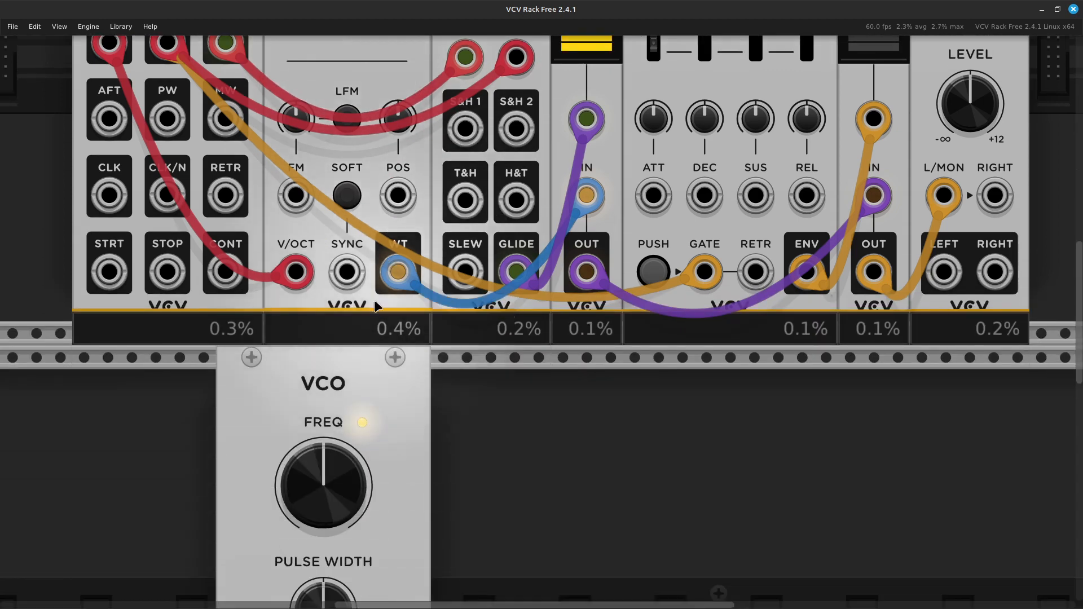
pyautogui.moveTo(341, 374); pyautogui.dragTo(365, 374)
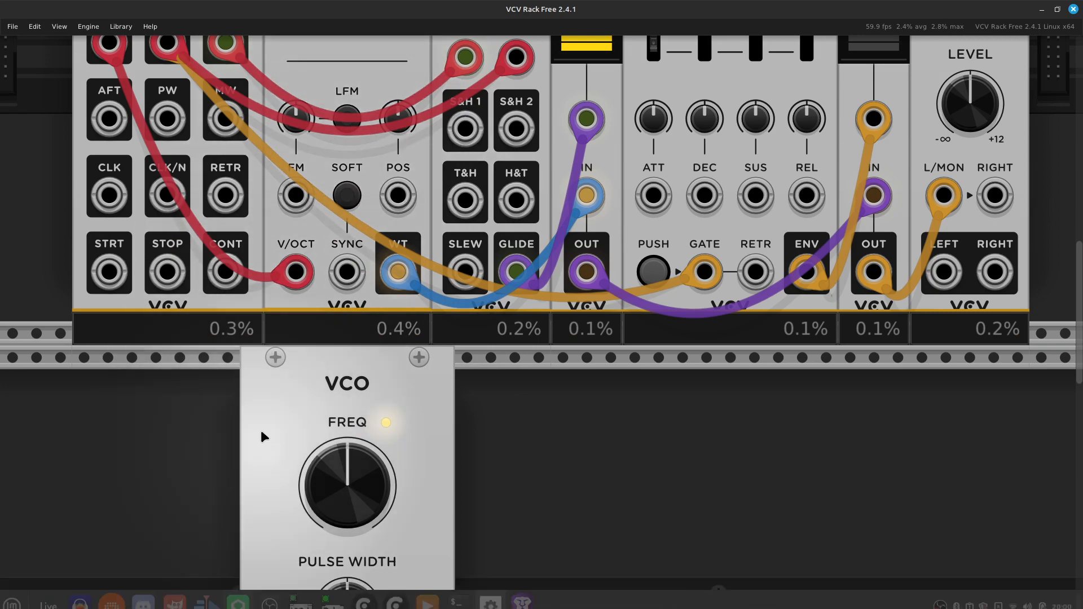
# Patch the VCO's V/OCT input to the MIDI-CV V/OCT output, alongside the existing pitch cable
pyautogui.scroll(-4, 262, 418)
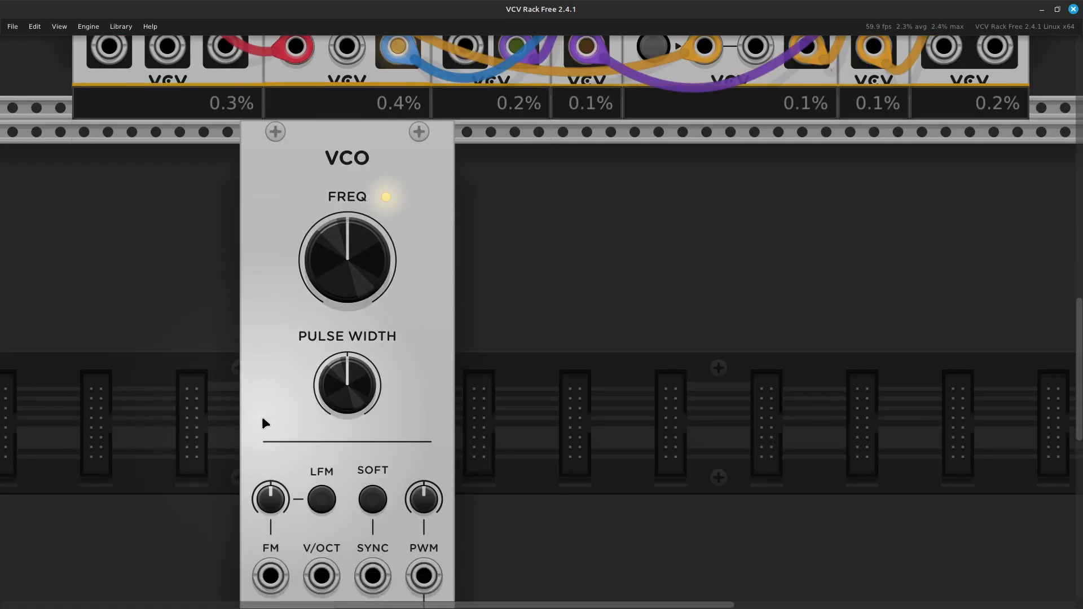
pyautogui.scroll(-2, 263, 418)
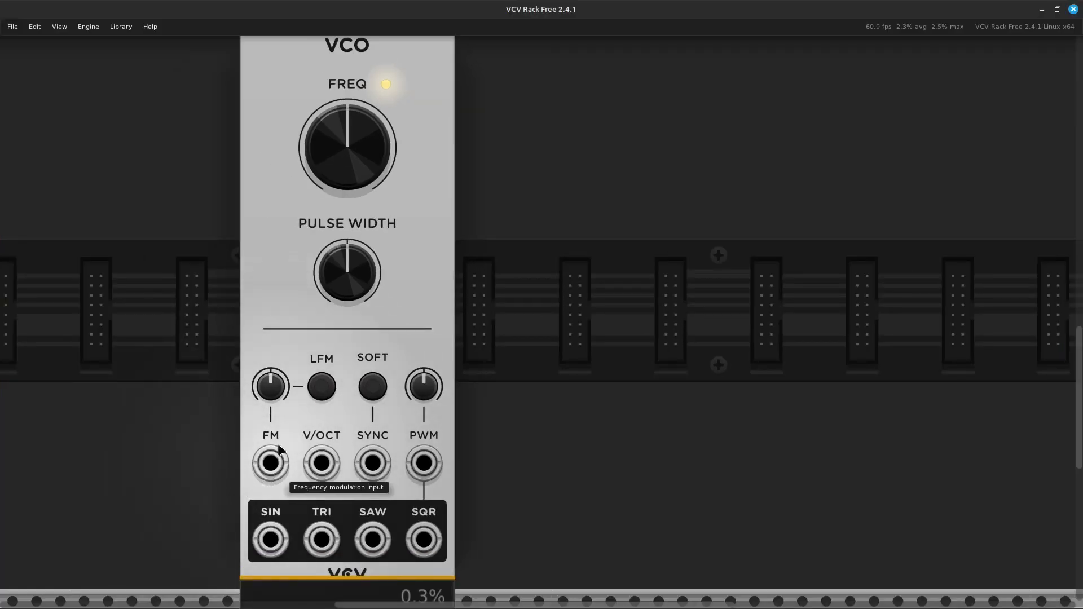
pyautogui.moveTo(320, 463); pyautogui.dragTo(113, 185)
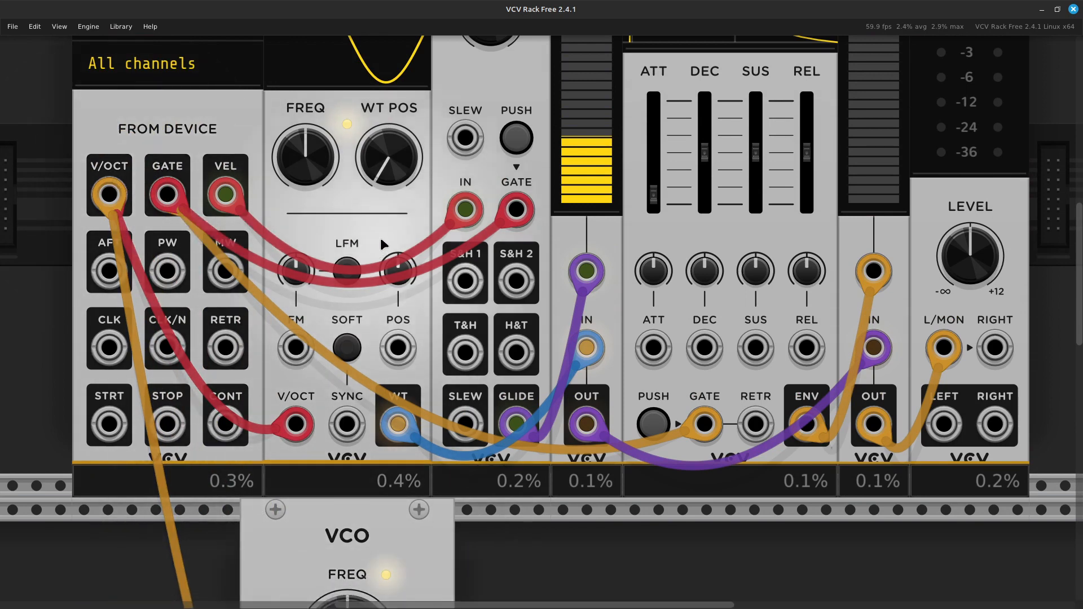
# Remove the cable between WT VCO's WT output and the first VCA, and patch the VCO's SIN output into that VCA's IN
pyautogui.scroll(4, 381, 241)
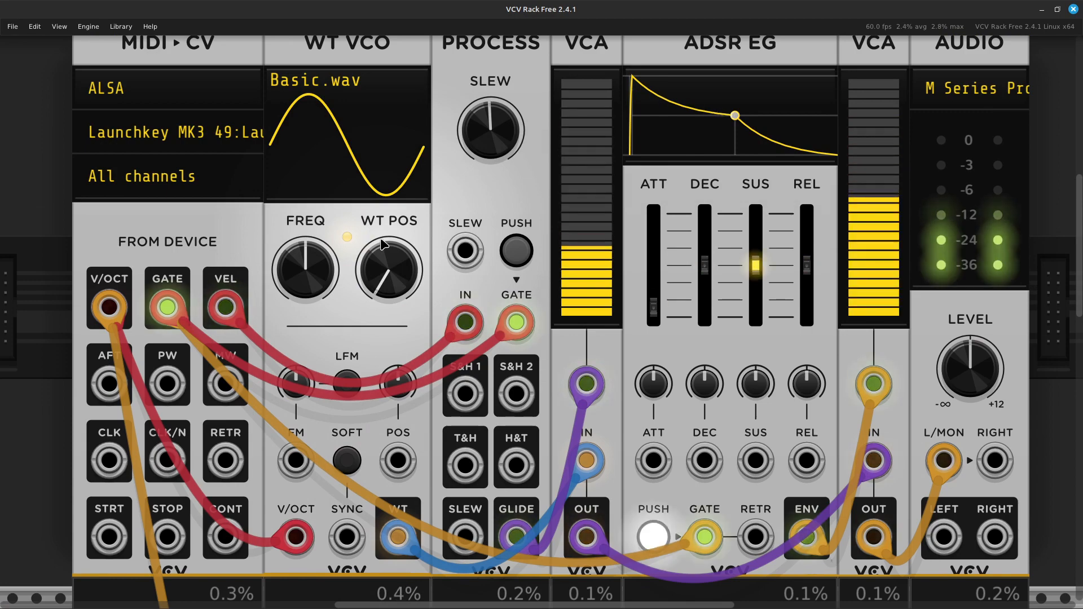
pyautogui.scroll(-10, 384, 244)
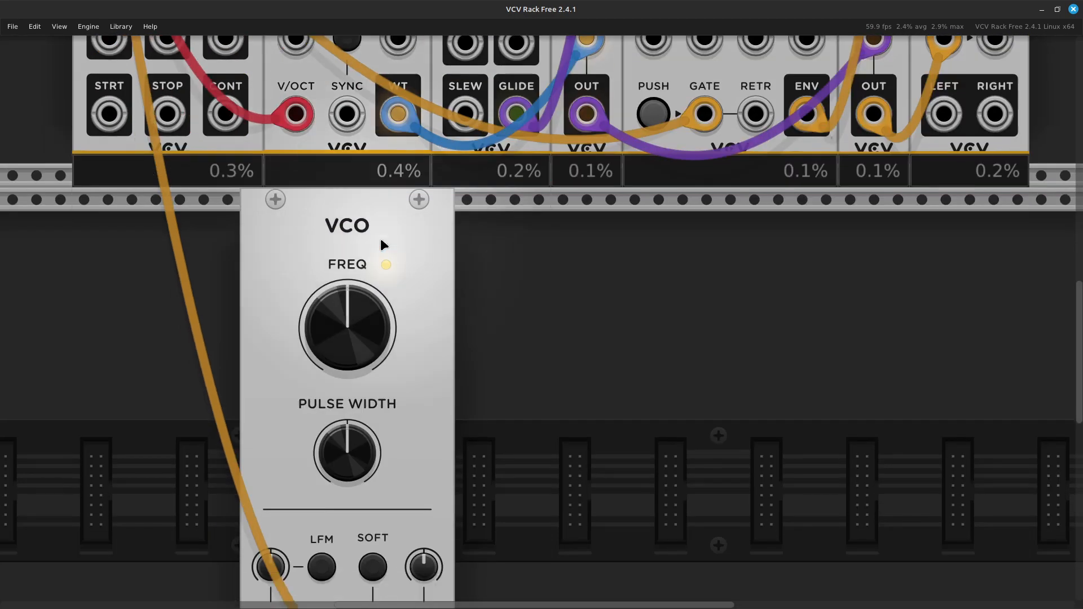
pyautogui.scroll(4, 416, 296)
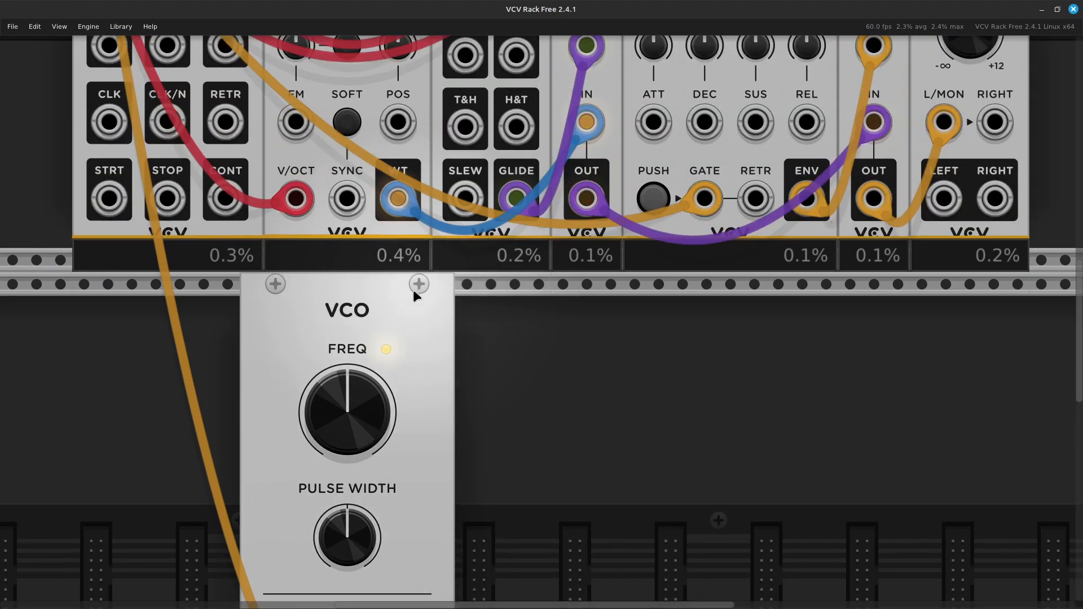
pyautogui.moveTo(397, 217)
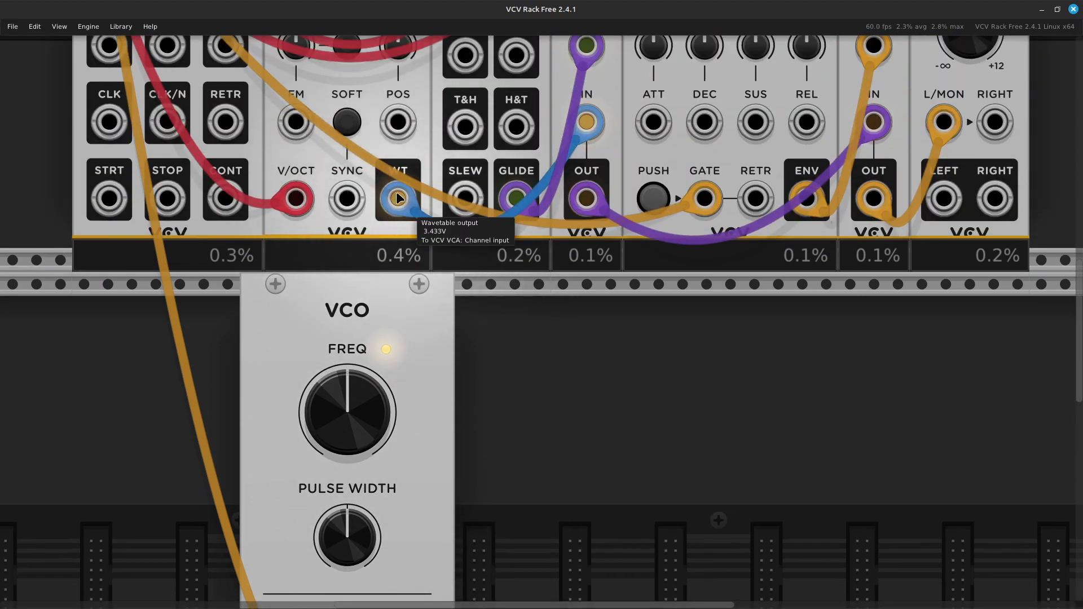
pyautogui.moveTo(397, 214); pyautogui.dragTo(503, 454)
pyautogui.scroll(-5, 467, 440)
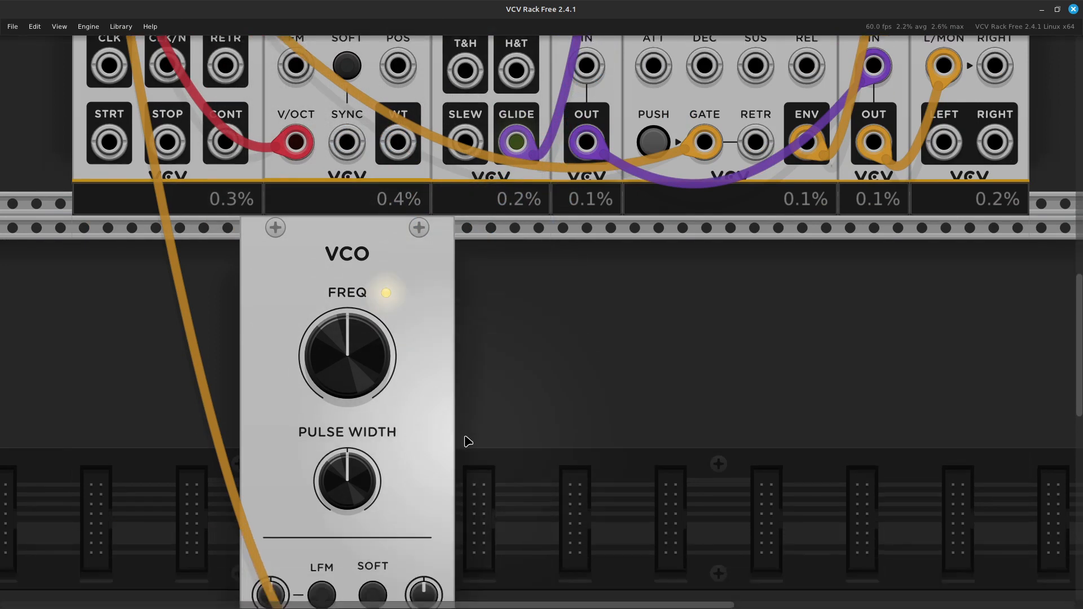
pyautogui.scroll(-3, 467, 440)
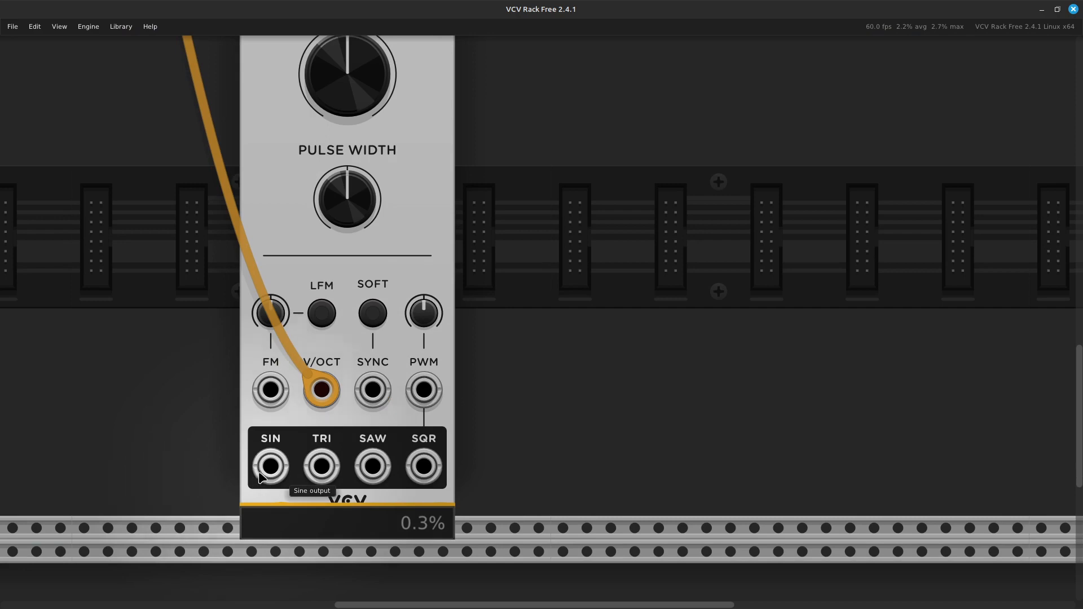
pyautogui.moveTo(254, 466); pyautogui.dragTo(587, 232)
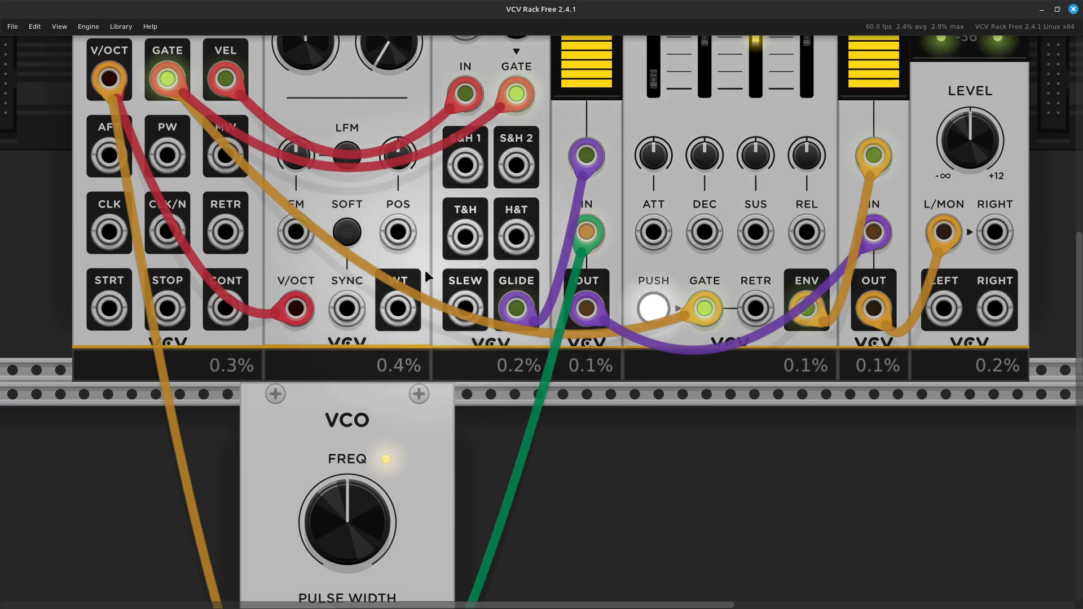
# Move the source end of the first VCA's input cable from the VCO's SIN output back to WT VCO's WT output
pyautogui.scroll(4, 425, 269)
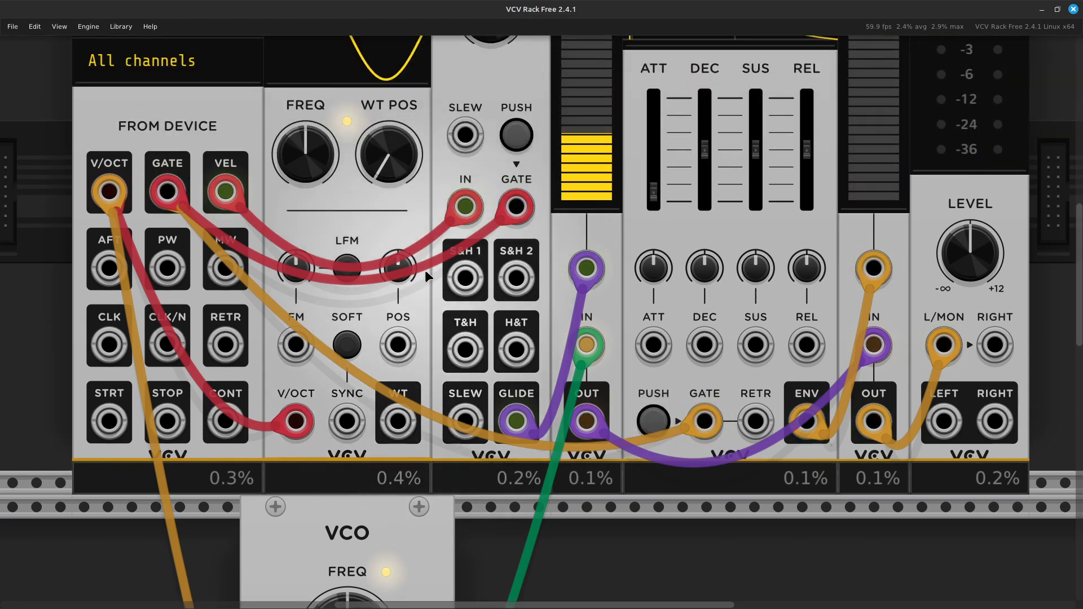
pyautogui.keyDown('ctrl'); pyautogui.scroll(-4, 424, 270); pyautogui.keyUp('ctrl')
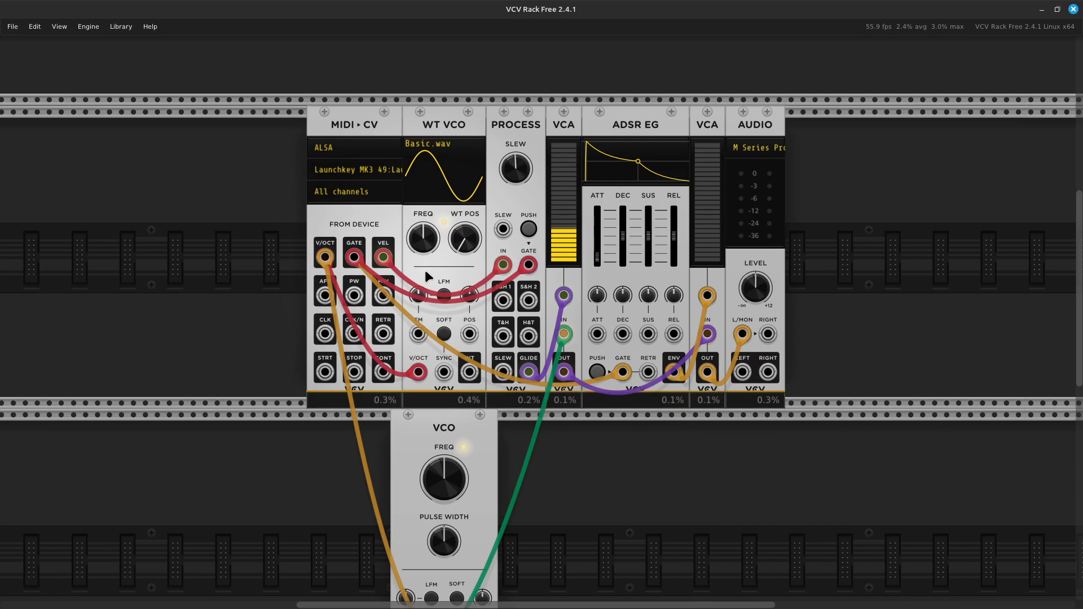
pyautogui.scroll(-4, 425, 270)
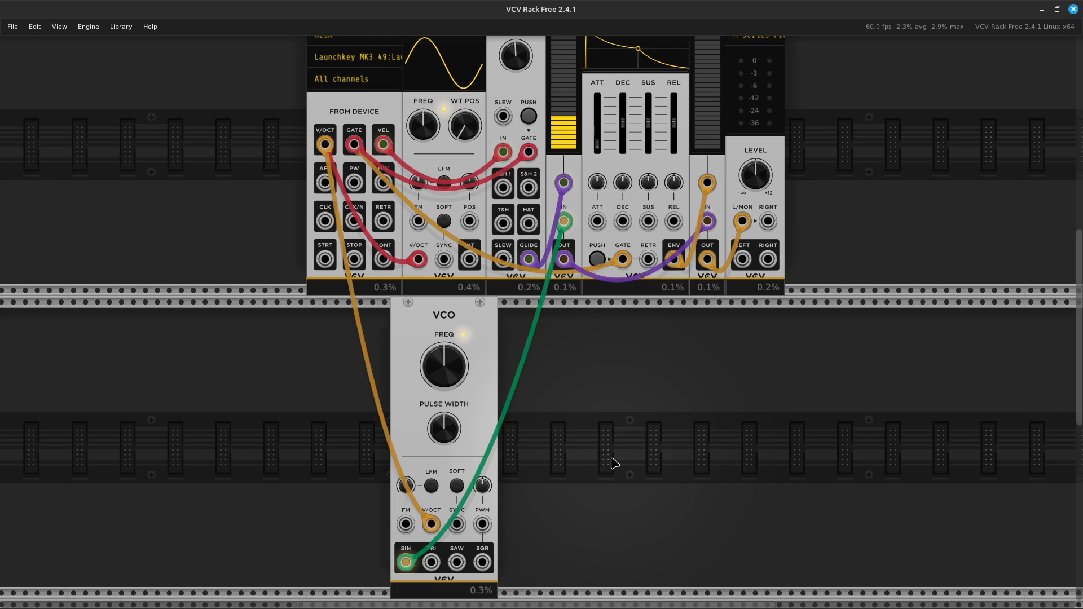
pyautogui.scroll(3, 615, 464)
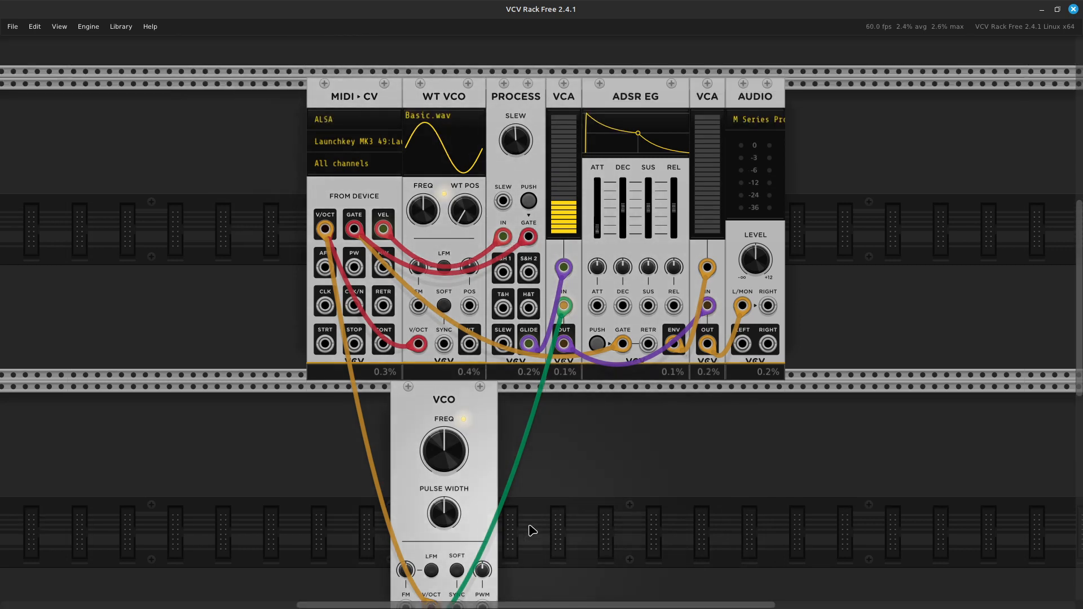
pyautogui.scroll(-5, 529, 527)
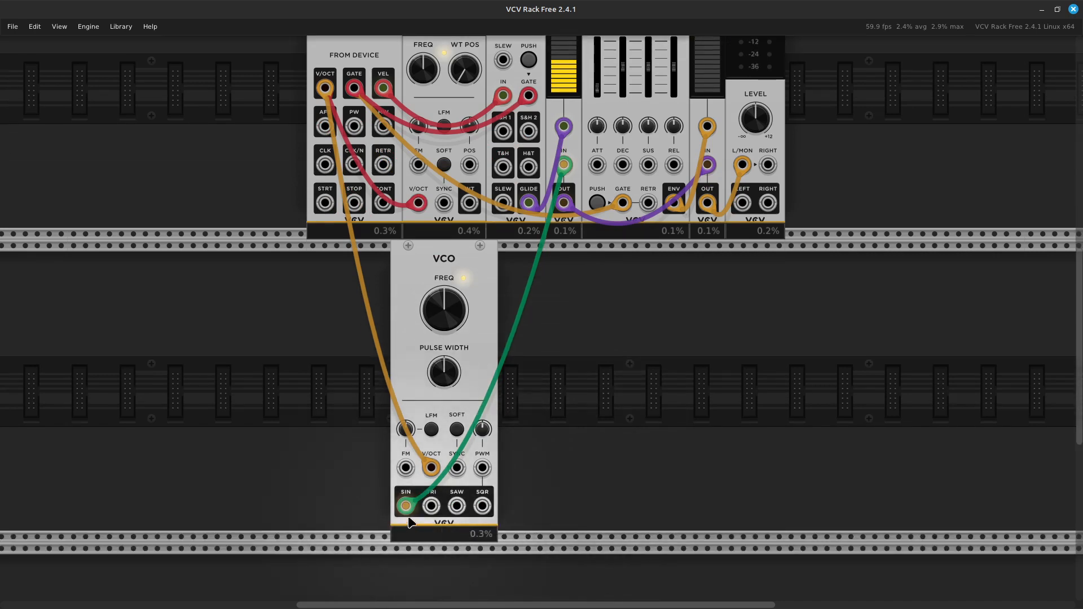
pyautogui.moveTo(406, 507); pyautogui.dragTo(478, 216)
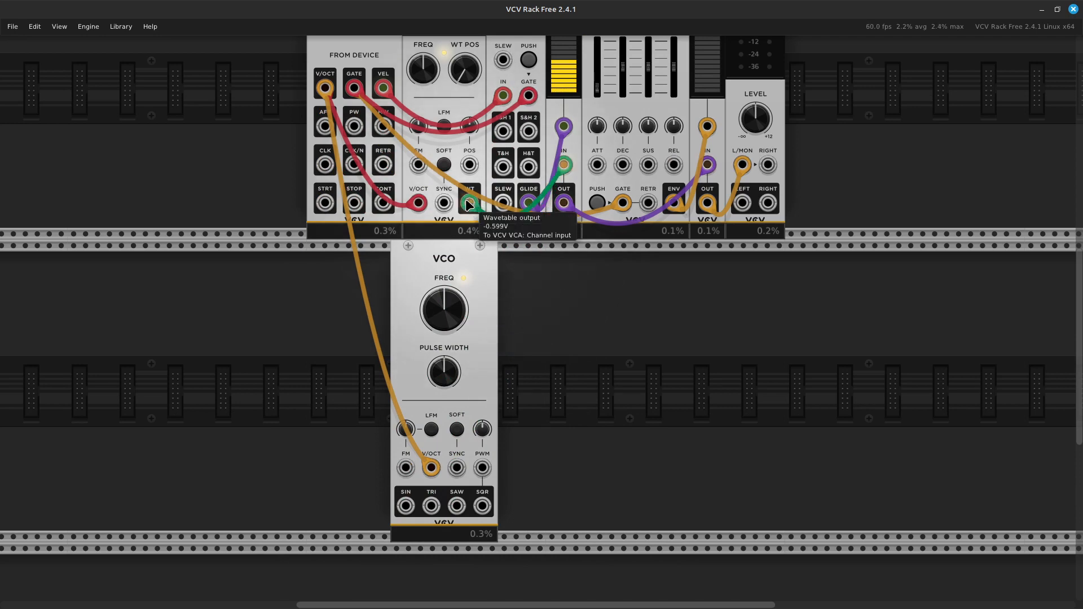
# Compare WT VCO's waveform display and controls with the controls and waveform outputs of the VCO below it
pyautogui.scroll(5, 501, 316)
pyautogui.scroll(5, 500, 316)
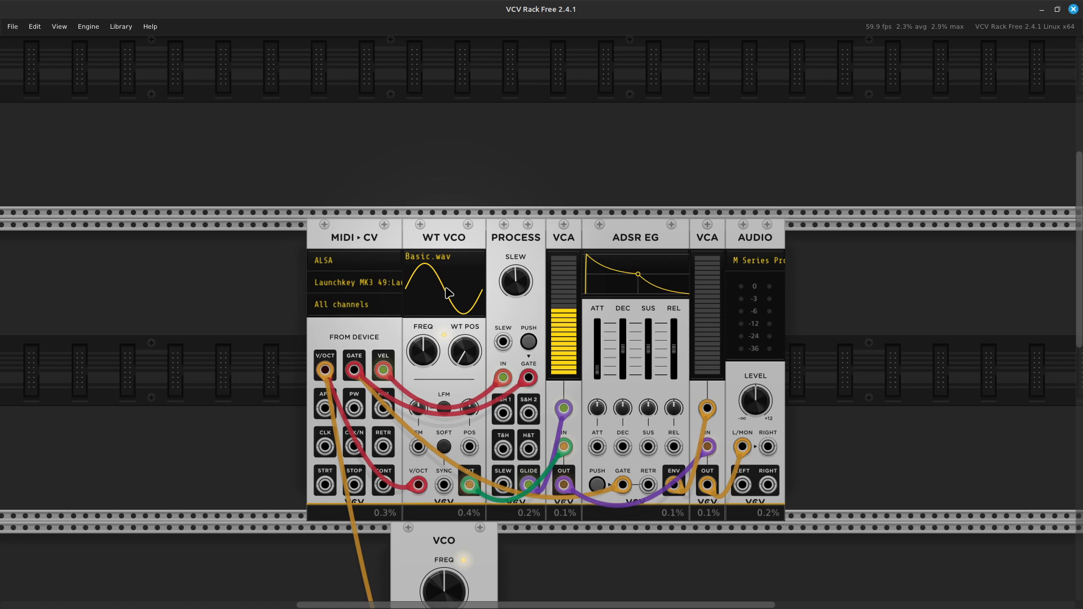
pyautogui.scroll(-4, 447, 293)
pyautogui.scroll(-4, 446, 292)
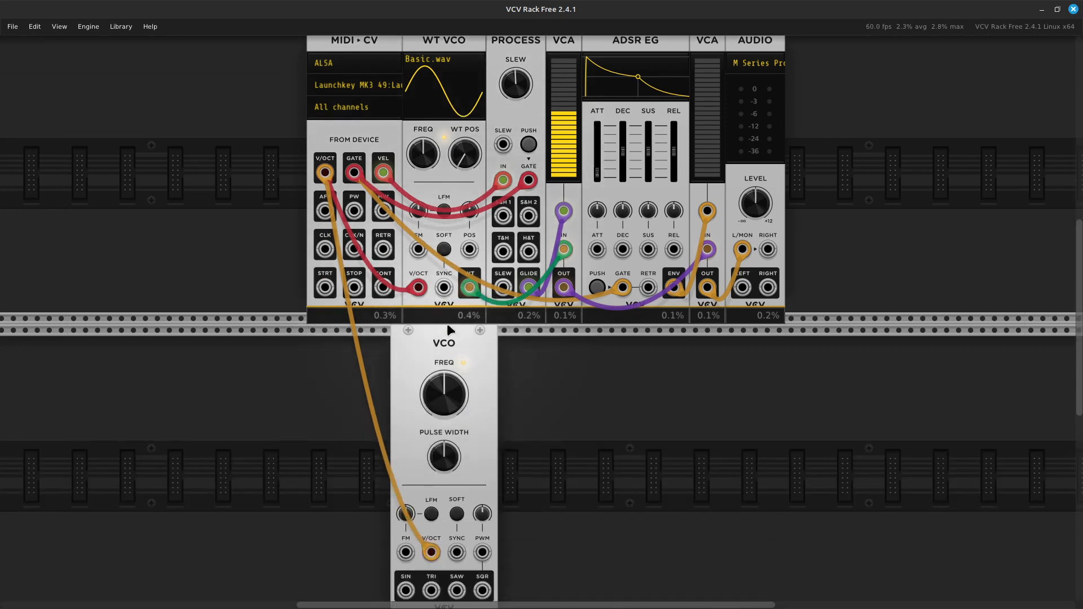
pyautogui.moveTo(485, 430)
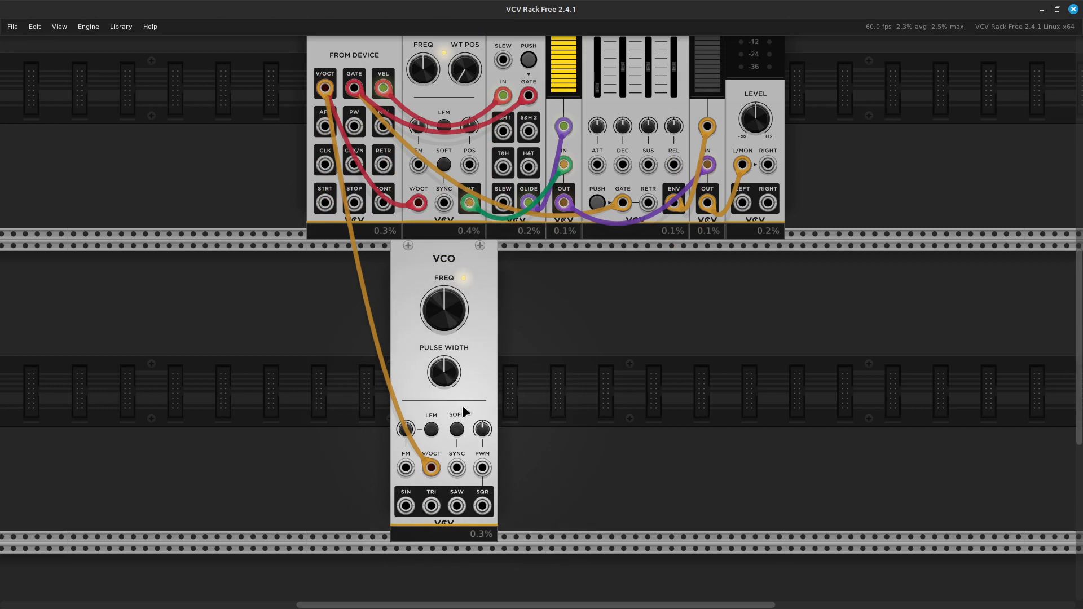
pyautogui.scroll(6, 464, 412)
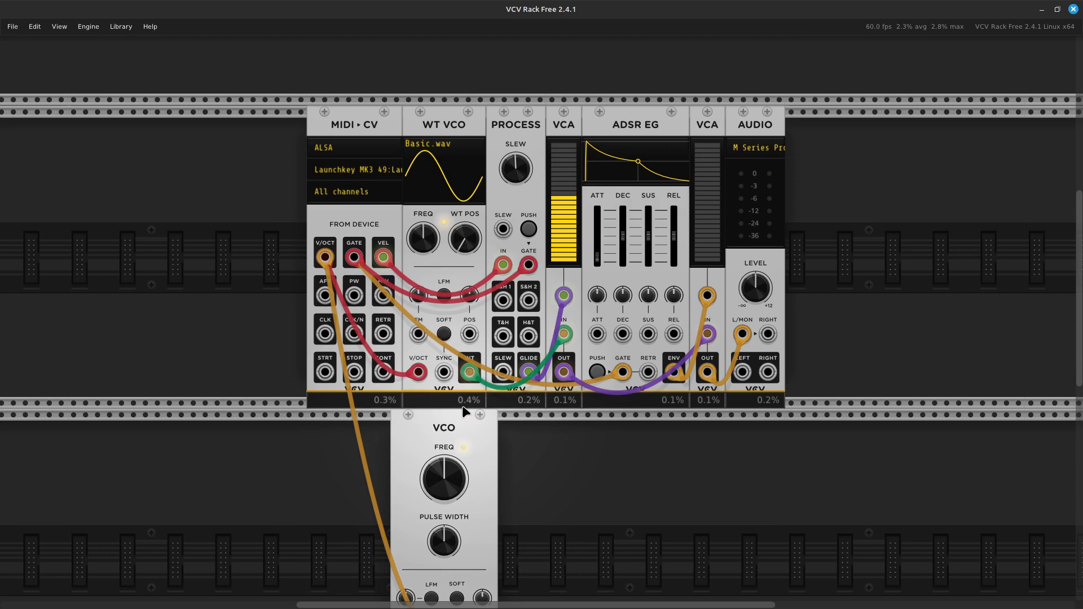
pyautogui.scroll(3, 463, 412)
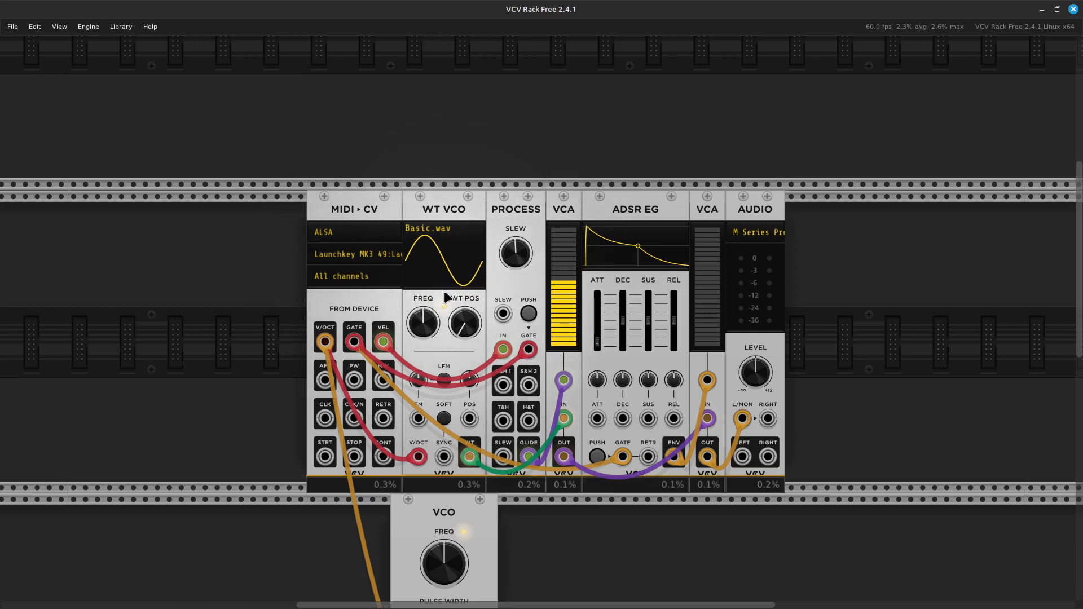
pyautogui.scroll(-5, 452, 355)
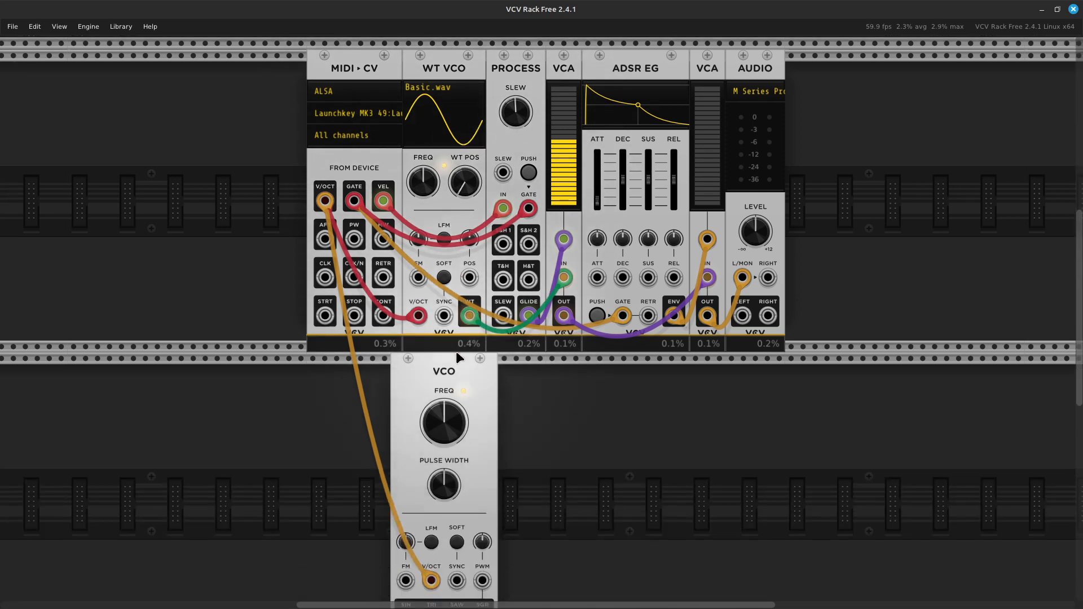
# Raise WT VCO's wavetable position until its displayed waveform approaches a triangle
pyautogui.scroll(4, 456, 351)
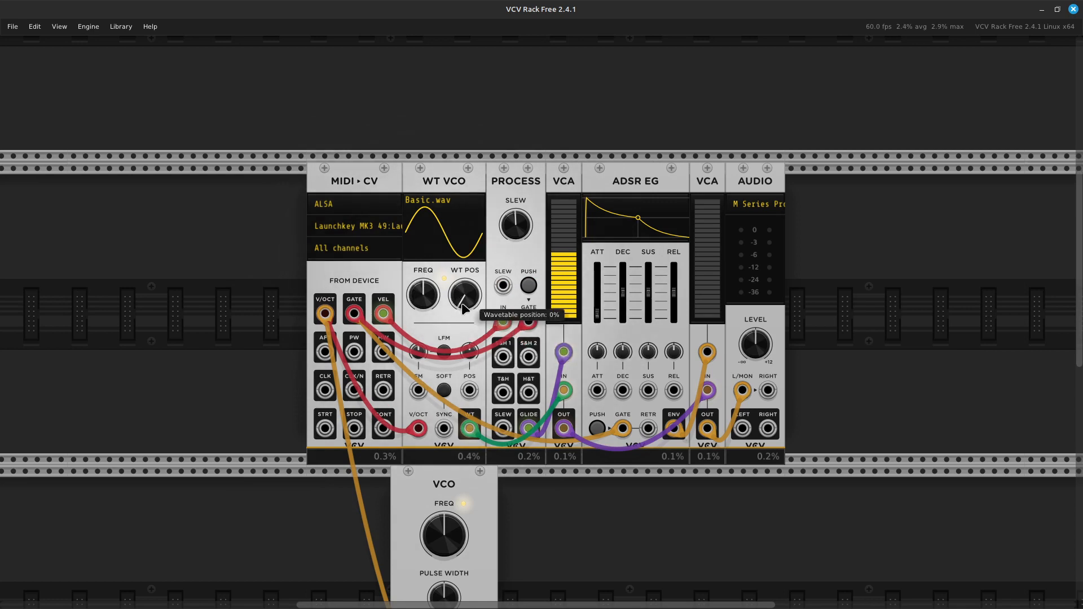
pyautogui.moveTo(464, 303)
pyautogui.mouseDown()
pyautogui.moveTo(464, 293)
pyautogui.moveTo(460, 301)
pyautogui.mouseUp()
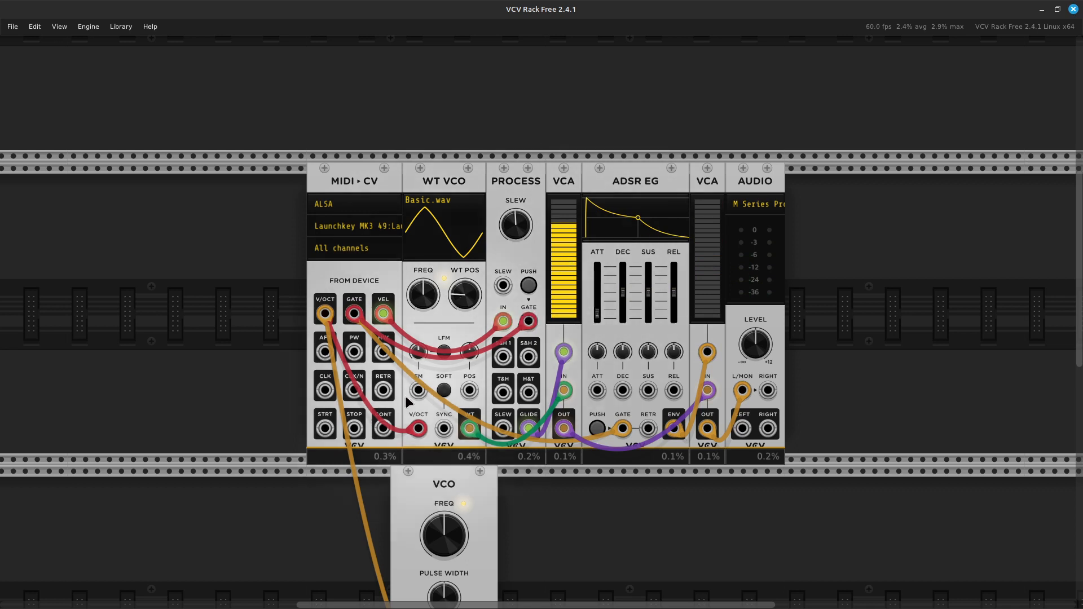
# Keep WT VCO between MIDI-CV and PROCESS, and sweep its wavetable position down to a sine and back up to a triangle at about 20%
pyautogui.moveTo(456, 308); pyautogui.dragTo(509, 429)
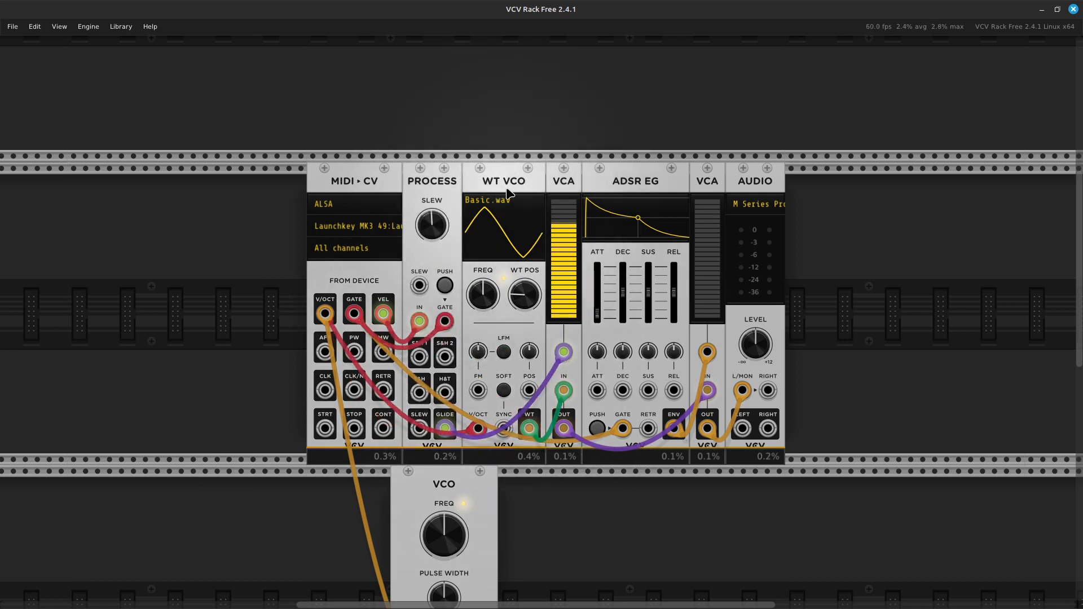
pyautogui.moveTo(508, 191); pyautogui.dragTo(448, 191)
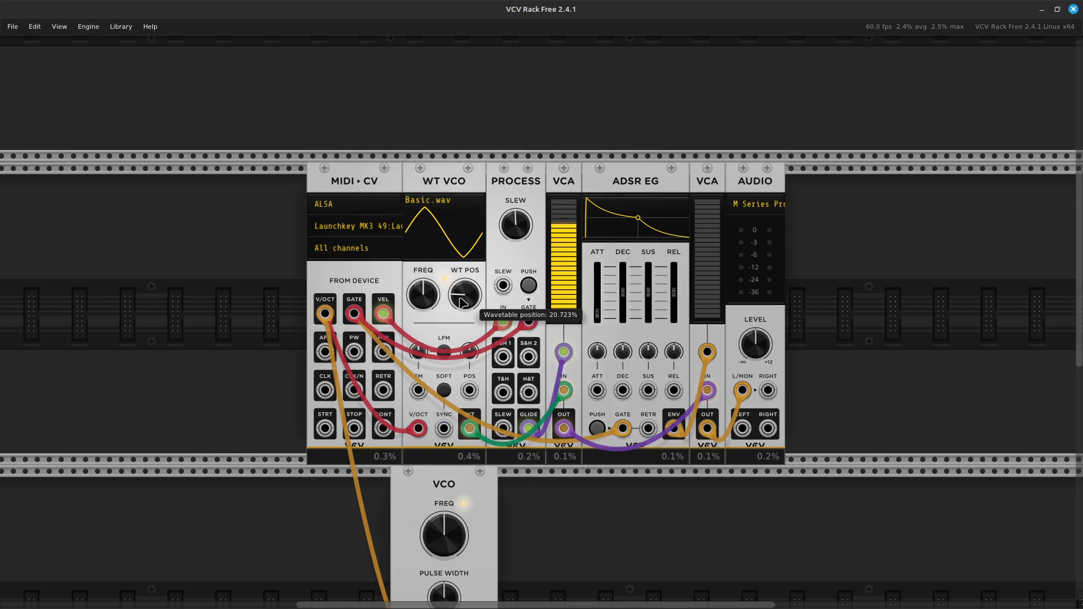
pyautogui.moveTo(457, 299)
pyautogui.mouseDown()
pyautogui.moveTo(456, 313)
pyautogui.moveTo(456, 302)
pyautogui.mouseUp()
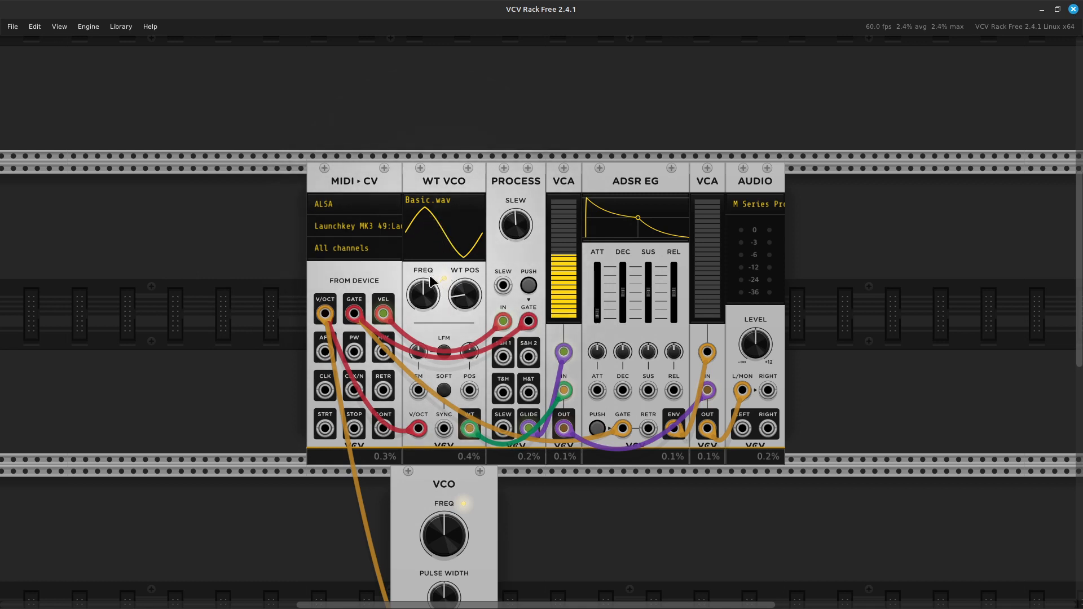
pyautogui.moveTo(454, 294); pyautogui.dragTo(402, 269)
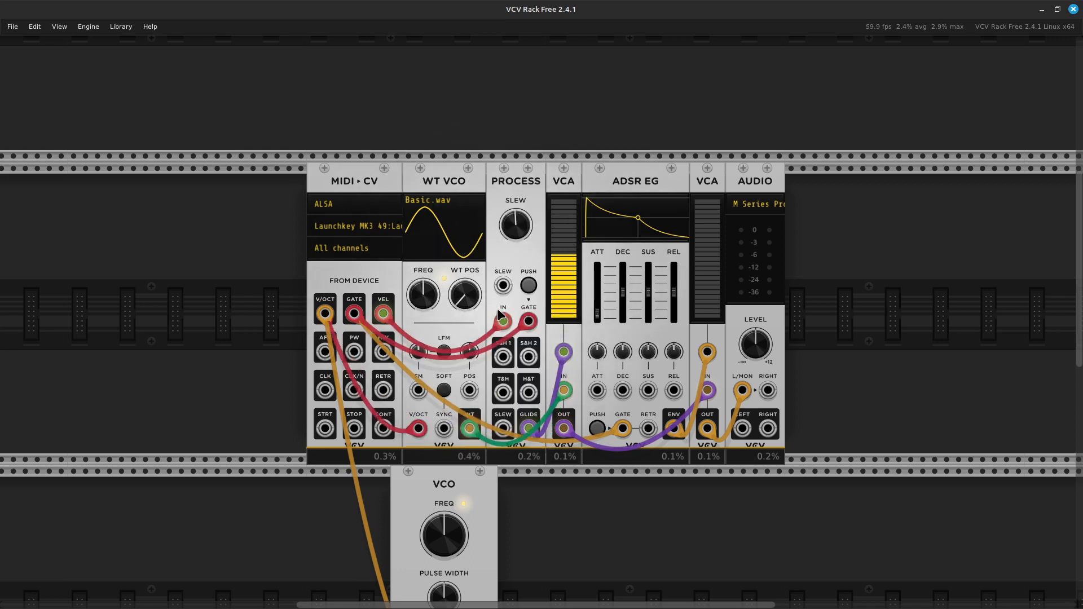
pyautogui.moveTo(476, 287); pyautogui.dragTo(476, 219)
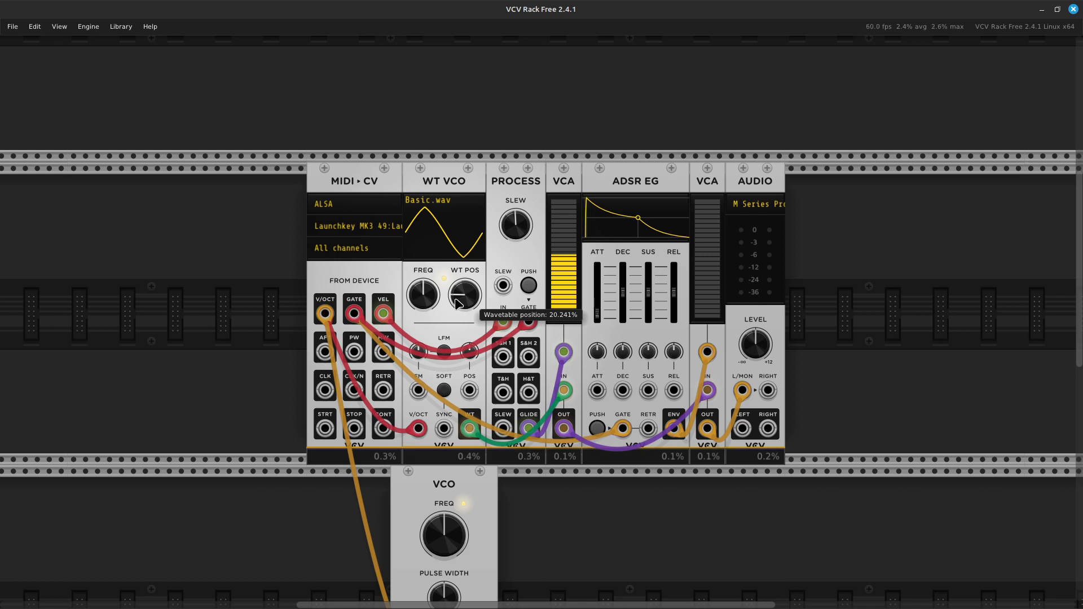
# Raise WT VCO's wavetable position past the triangle, through a sawtooth at about 74%, until its displayed waveform is a square
pyautogui.moveTo(458, 304); pyautogui.dragTo(458, 273)
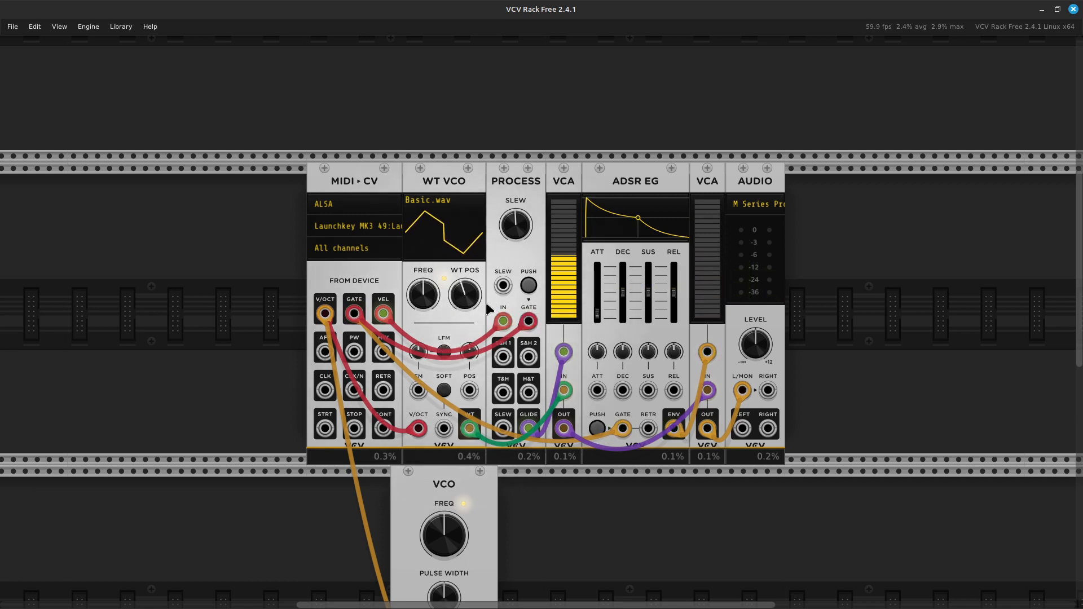
pyautogui.moveTo(469, 304); pyautogui.dragTo(469, 259)
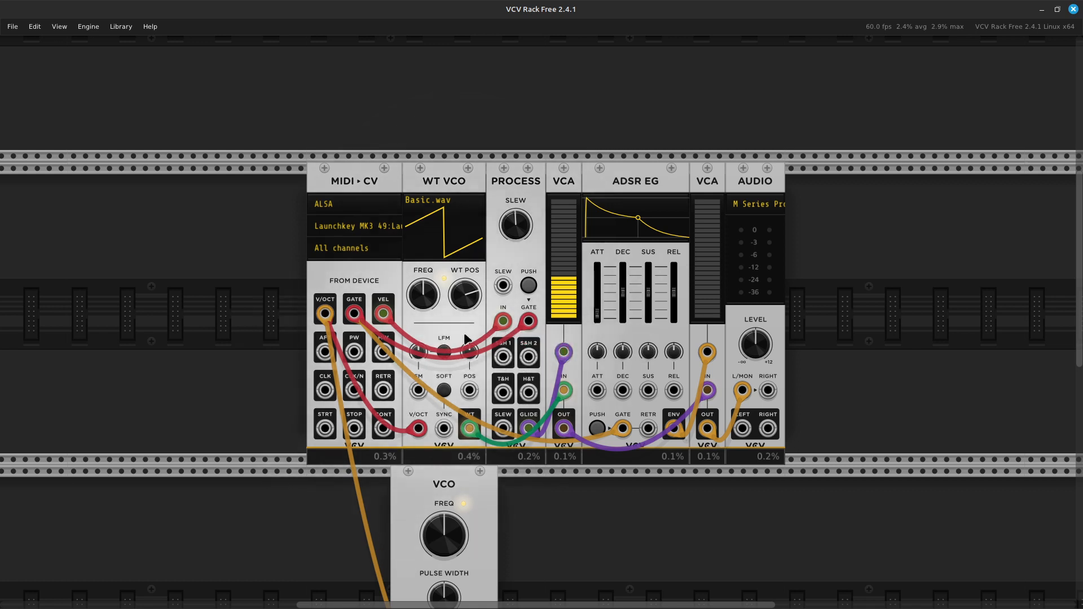
pyautogui.moveTo(461, 306)
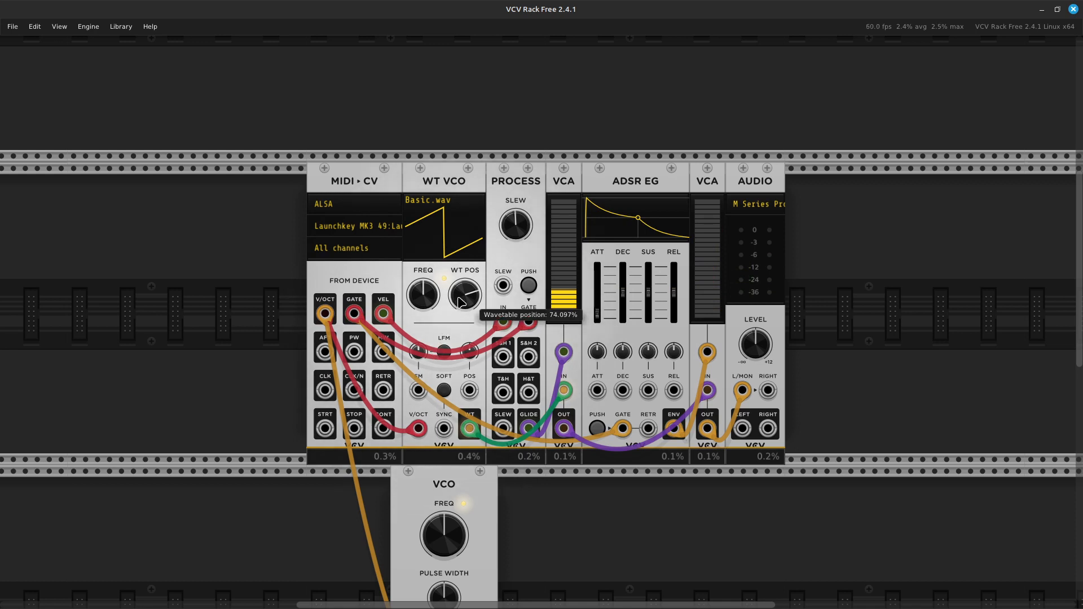
pyautogui.moveTo(461, 303); pyautogui.dragTo(461, 279)
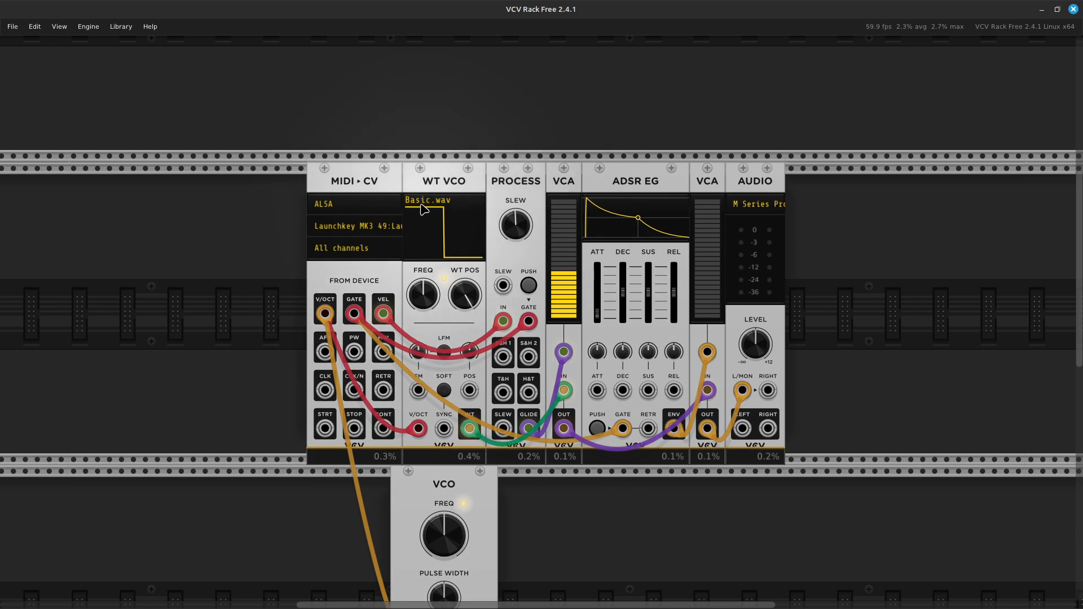
# Move the source end of the first VCA's input cable to the VCO's SQR output for comparison, and return it to WT VCO's WT output
pyautogui.scroll(-1, 452, 314)
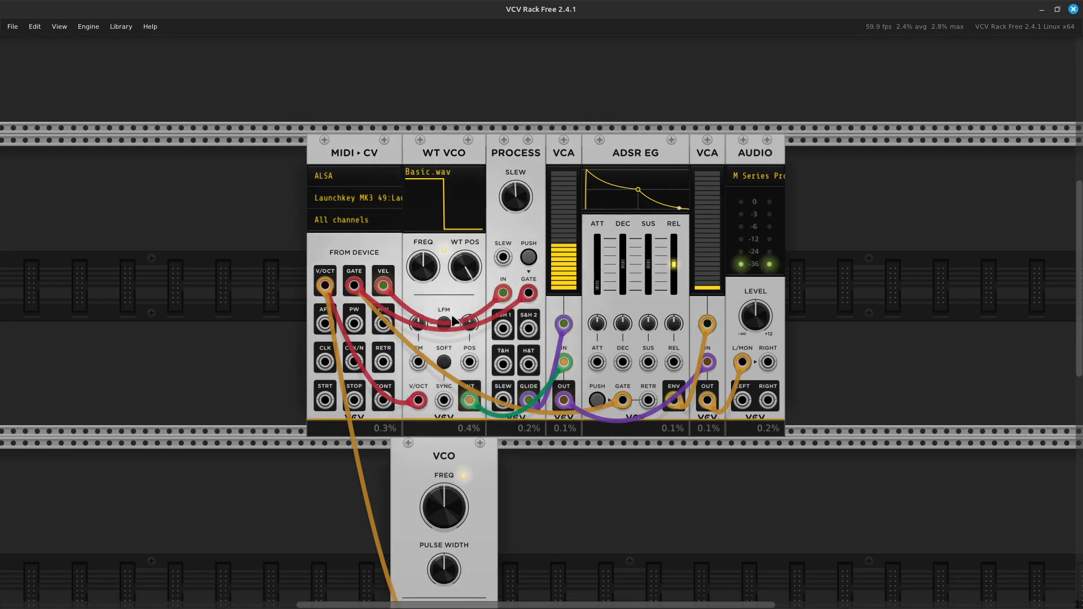
pyautogui.scroll(-6, 452, 316)
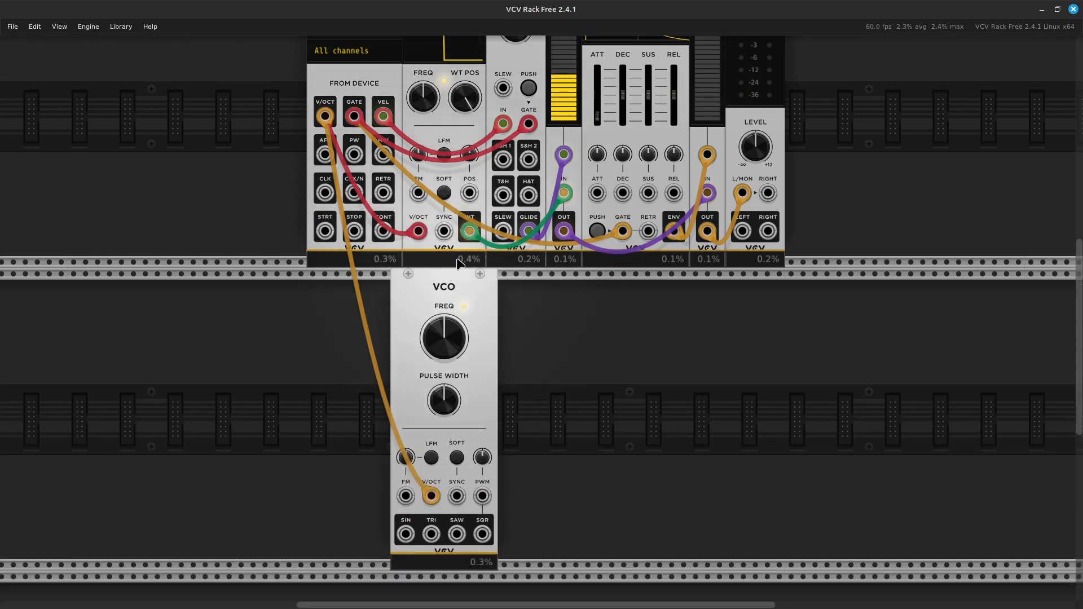
pyautogui.moveTo(470, 231); pyautogui.dragTo(483, 536)
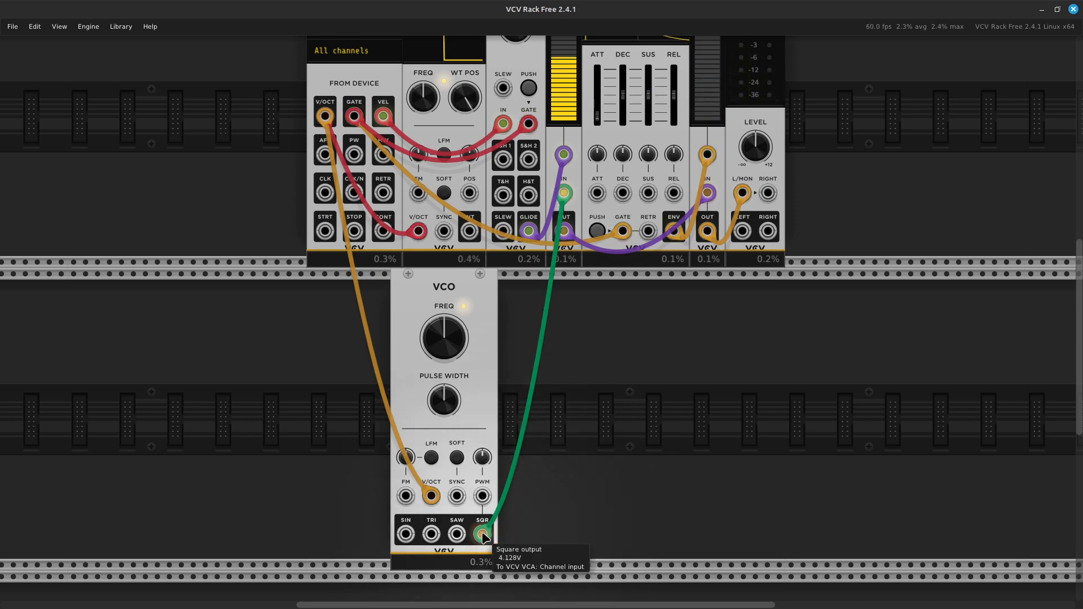
pyautogui.moveTo(483, 536); pyautogui.dragTo(466, 232)
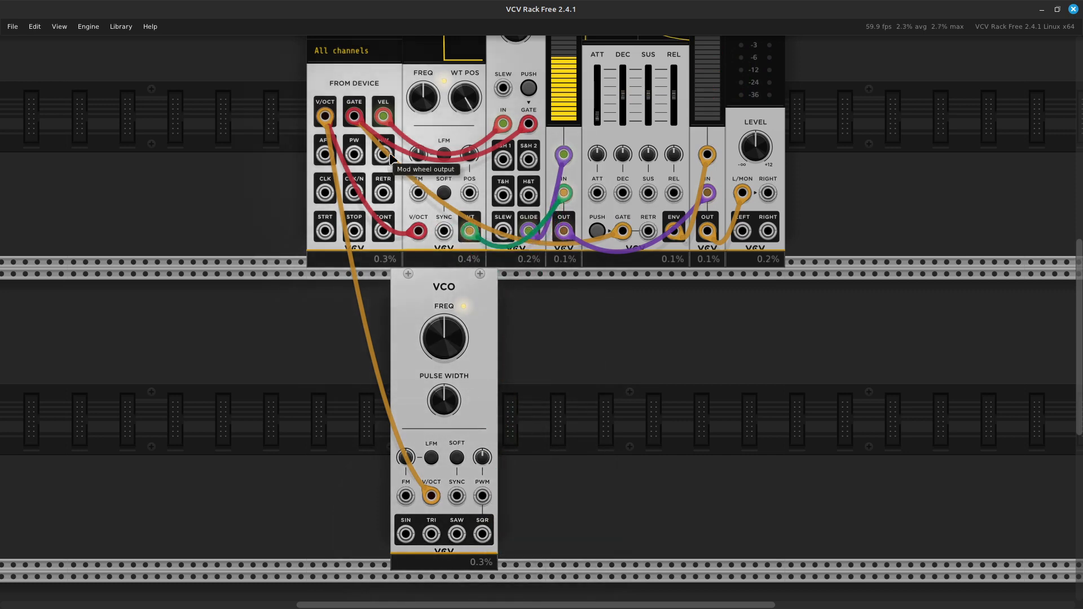
# Lower WT VCO's wavetable position to a sawtooth, and compare it by moving the first VCA's input cable to the VCO's SAW output and back
pyautogui.scroll(5, 389, 160)
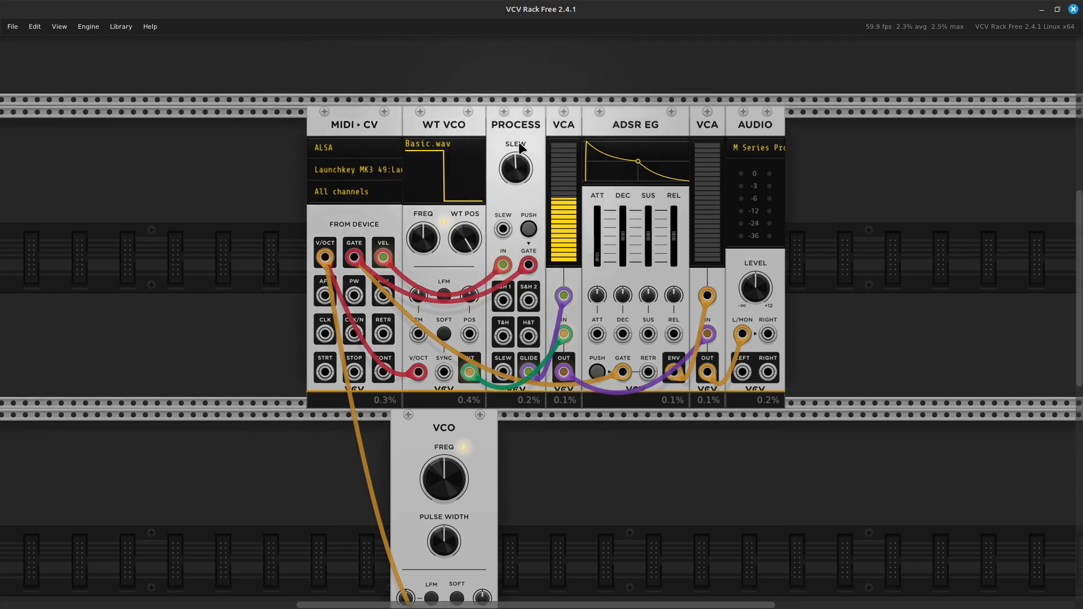
pyautogui.moveTo(465, 237)
pyautogui.mouseDown()
pyautogui.moveTo(465, 282)
pyautogui.moveTo(465, 246)
pyautogui.mouseUp()
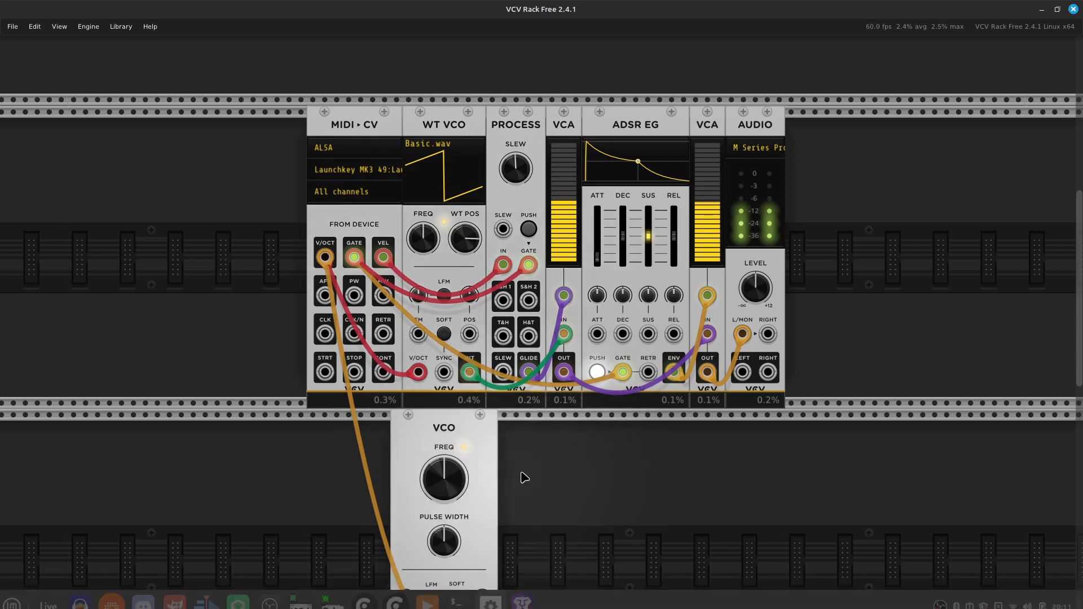
pyautogui.scroll(-2, 524, 449)
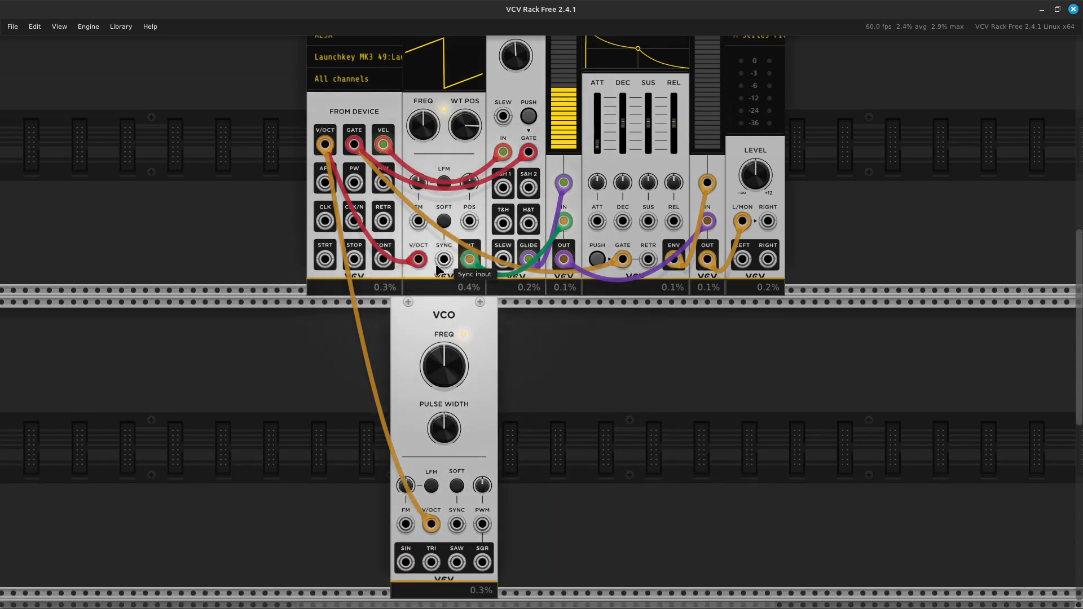
pyautogui.moveTo(445, 260); pyautogui.dragTo(469, 299)
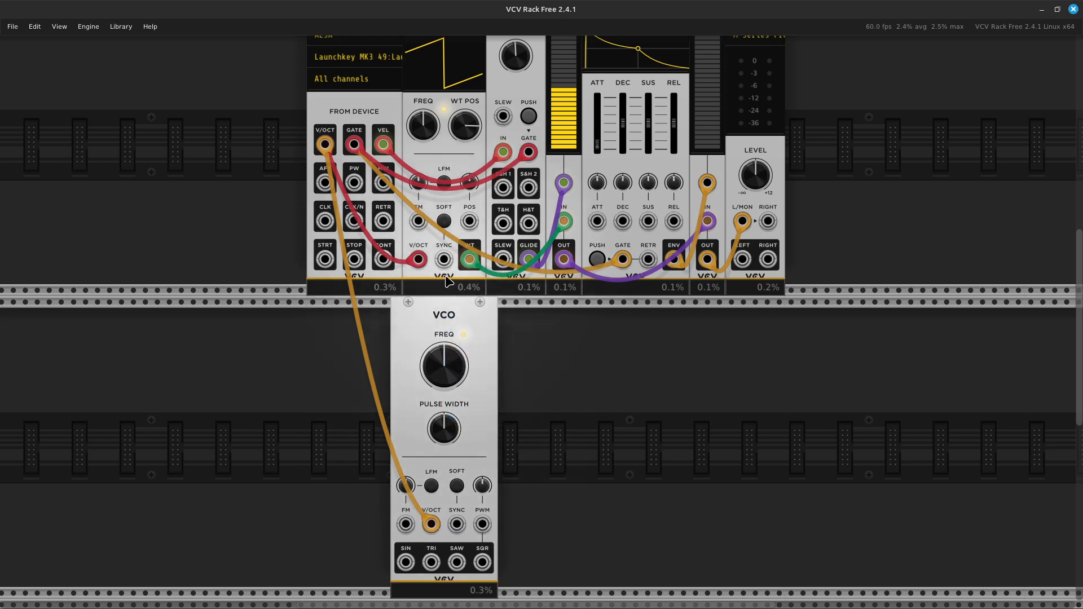
pyautogui.moveTo(469, 260); pyautogui.dragTo(457, 563)
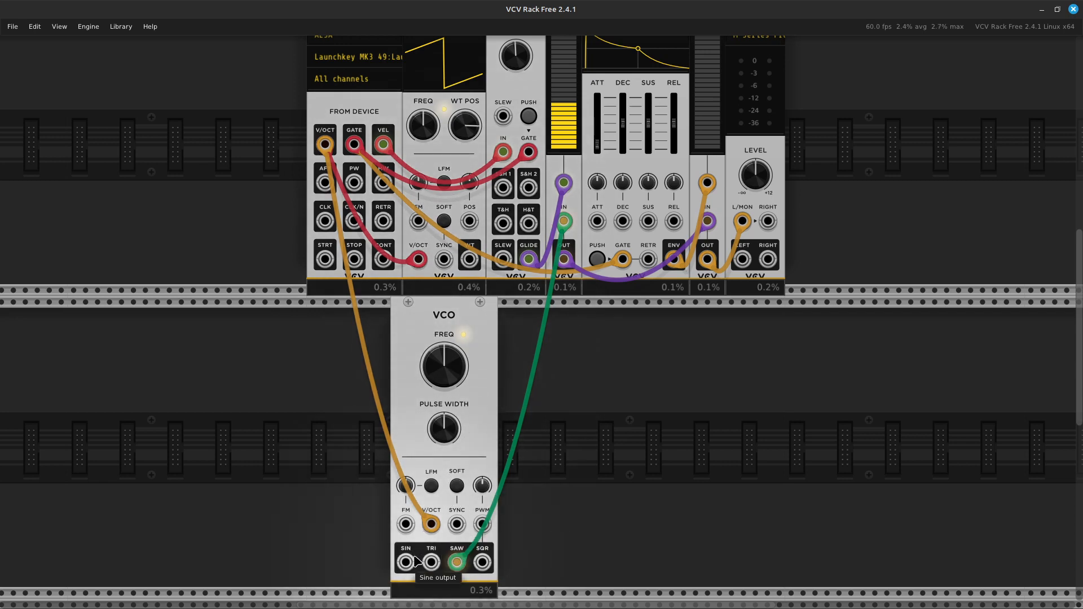
pyautogui.moveTo(458, 509)
pyautogui.mouseDown()
pyautogui.moveTo(446, 511)
pyautogui.moveTo(459, 488)
pyautogui.mouseUp()
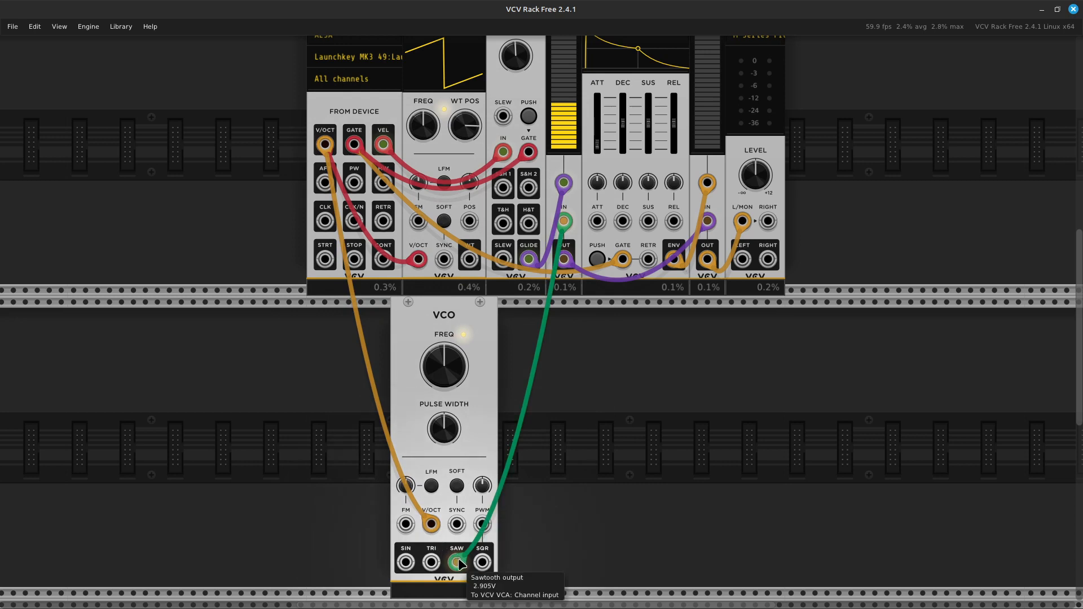
pyautogui.moveTo(457, 562); pyautogui.dragTo(469, 259)
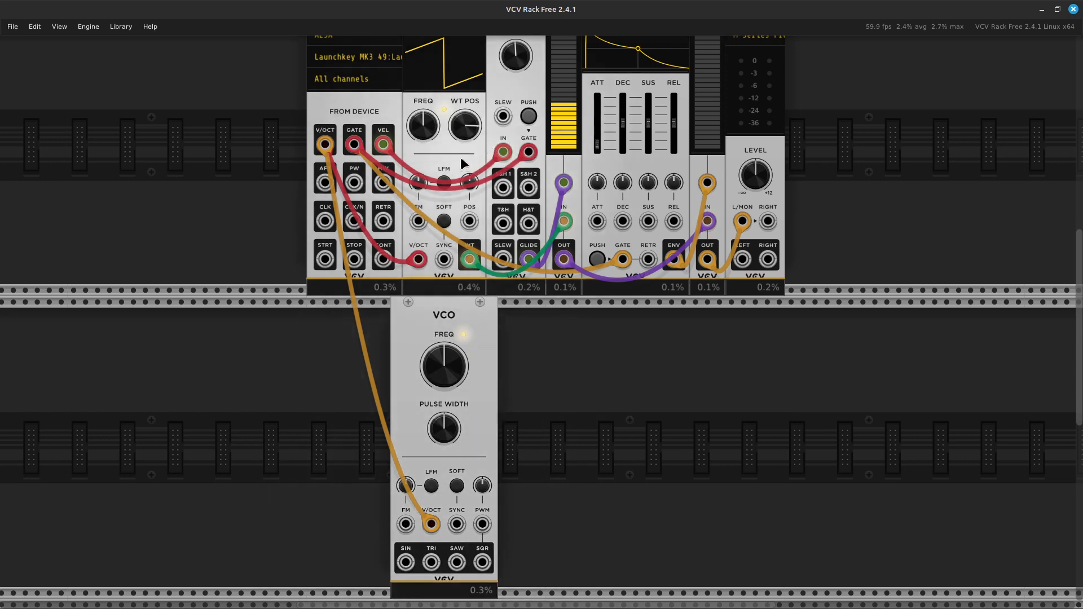
# Lower WT VCO's wavetable position to a triangle, and compare it by moving the first VCA's input cable to the VCO's TRI output and back
pyautogui.moveTo(468, 115)
pyautogui.mouseDown()
pyautogui.moveTo(468, 156)
pyautogui.moveTo(468, 109)
pyautogui.mouseUp()
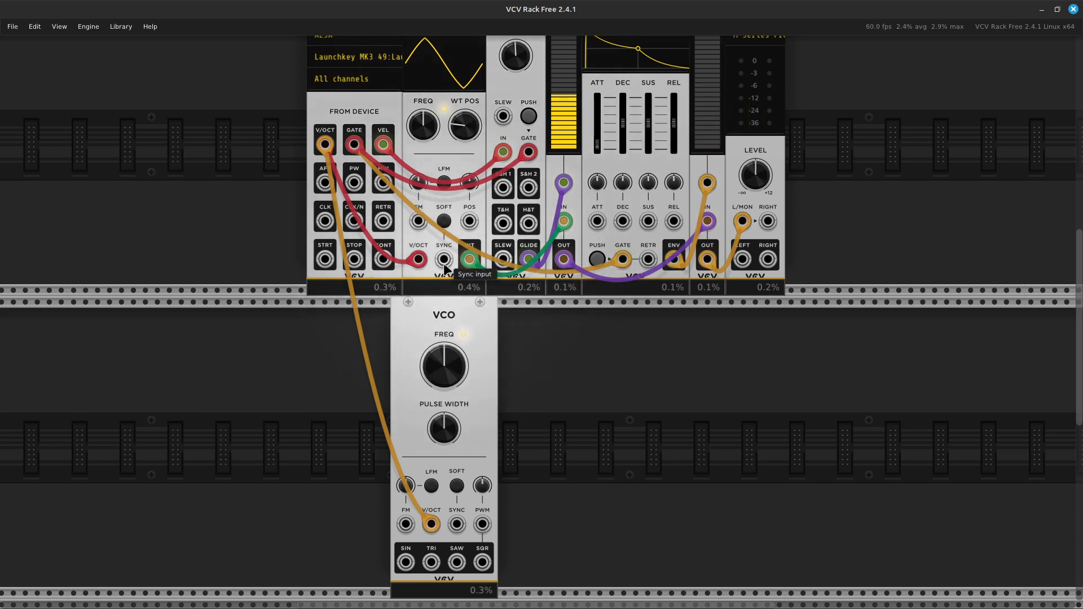
pyautogui.moveTo(469, 260); pyautogui.dragTo(427, 569)
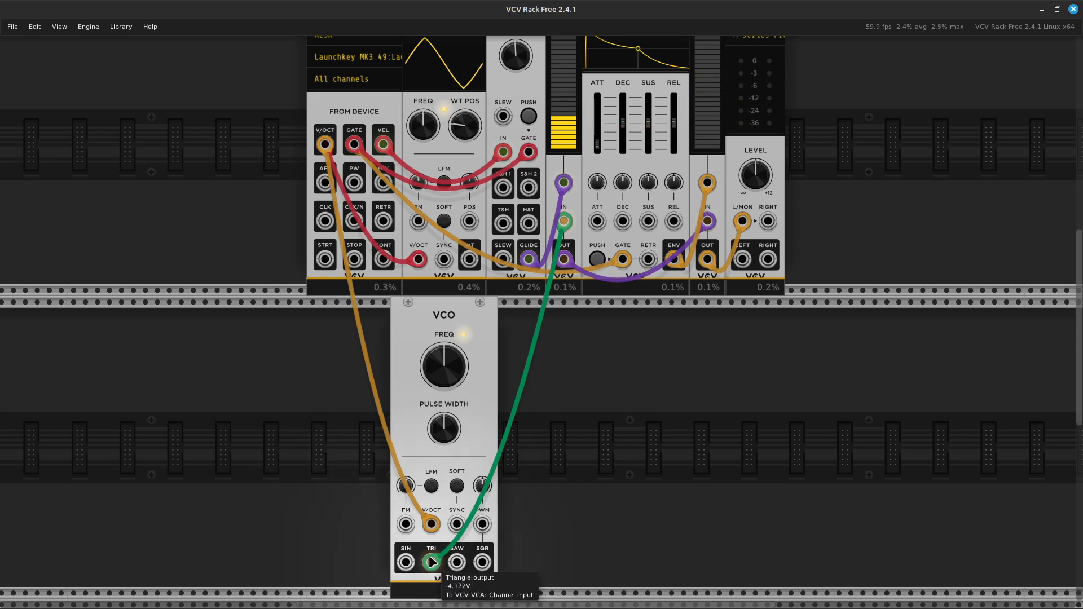
pyautogui.moveTo(433, 566); pyautogui.dragTo(448, 525)
pyautogui.moveTo(480, 506); pyautogui.dragTo(470, 401)
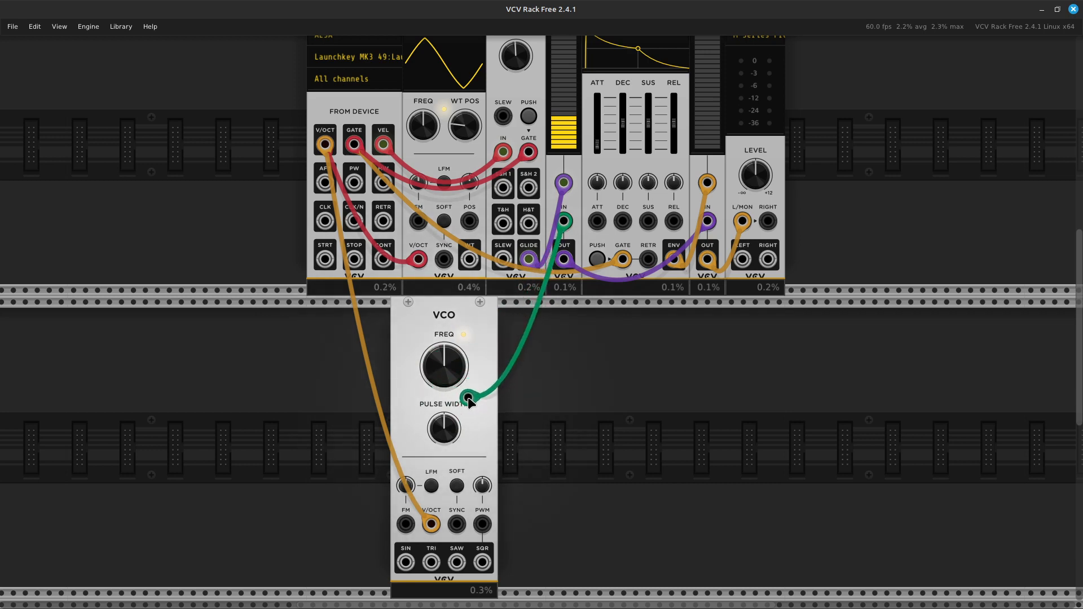
pyautogui.moveTo(471, 401); pyautogui.dragTo(469, 261)
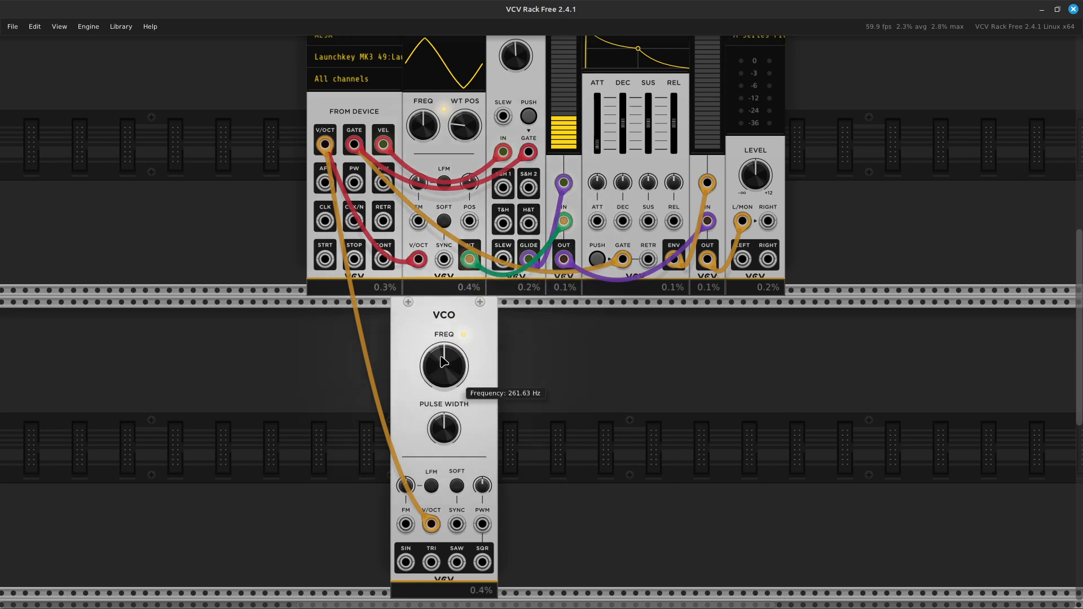
# Delete the VCO module below WT VCO together with its pitch cable
pyautogui.scroll(2, 470, 106)
pyautogui.scroll(2, 467, 104)
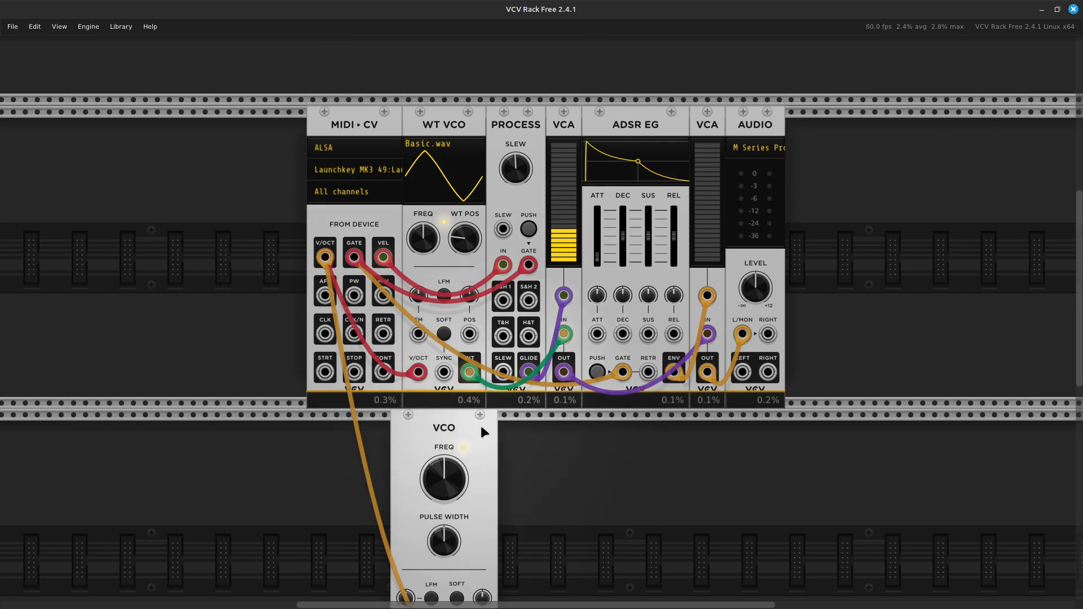
pyautogui.press('Delete')
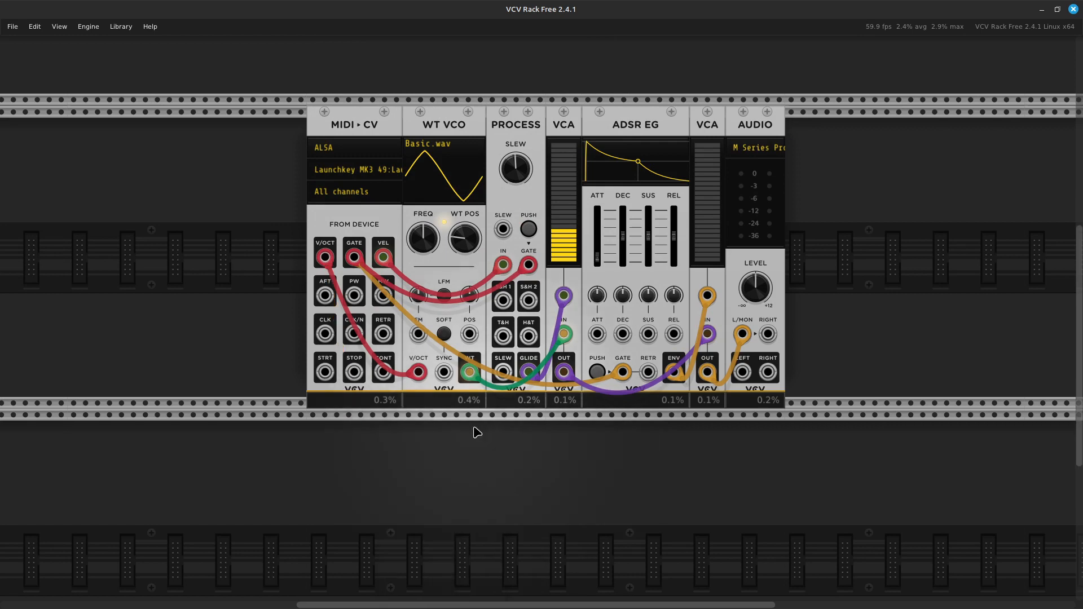
# Lower WT VCO's wavetable position until its displayed waveform is a sine
pyautogui.scroll(1, 384, 289)
pyautogui.scroll(2, 382, 290)
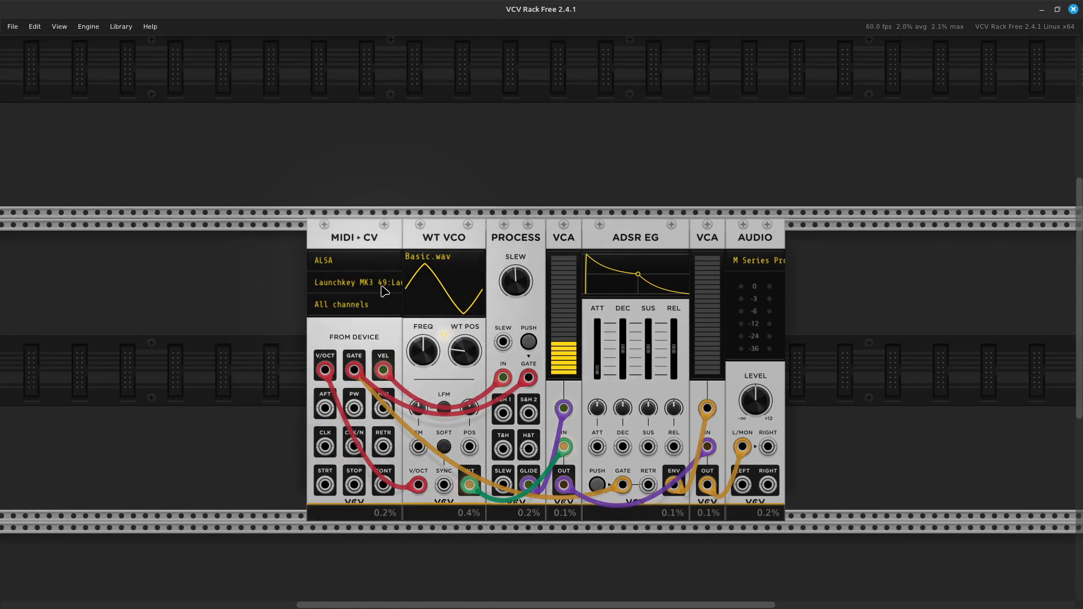
pyautogui.scroll(-1, 382, 291)
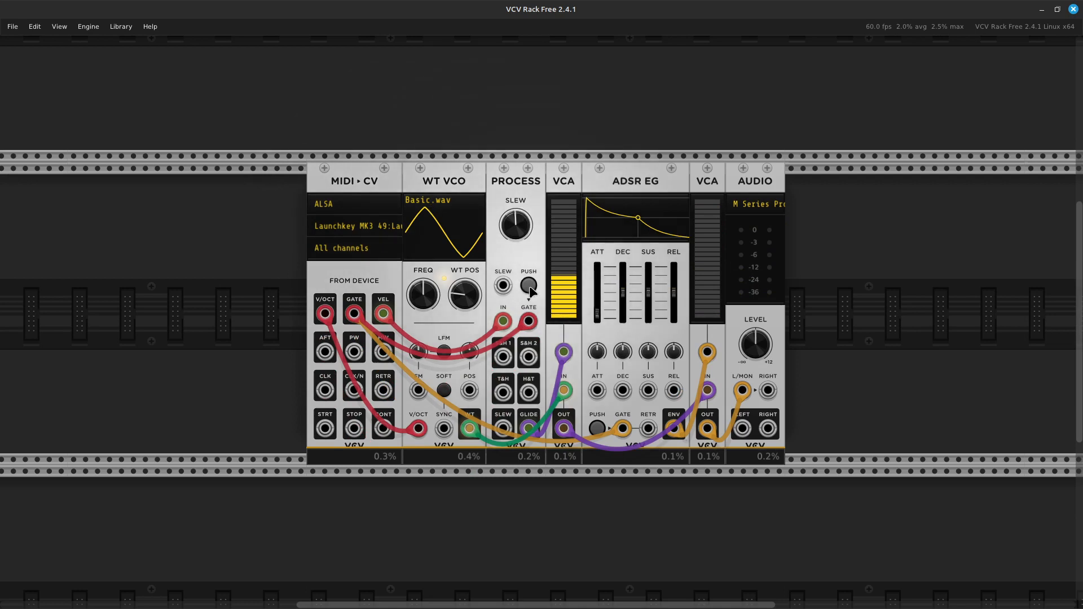
pyautogui.moveTo(468, 288)
pyautogui.mouseDown()
pyautogui.moveTo(468, 299)
pyautogui.moveTo(468, 288)
pyautogui.mouseUp()
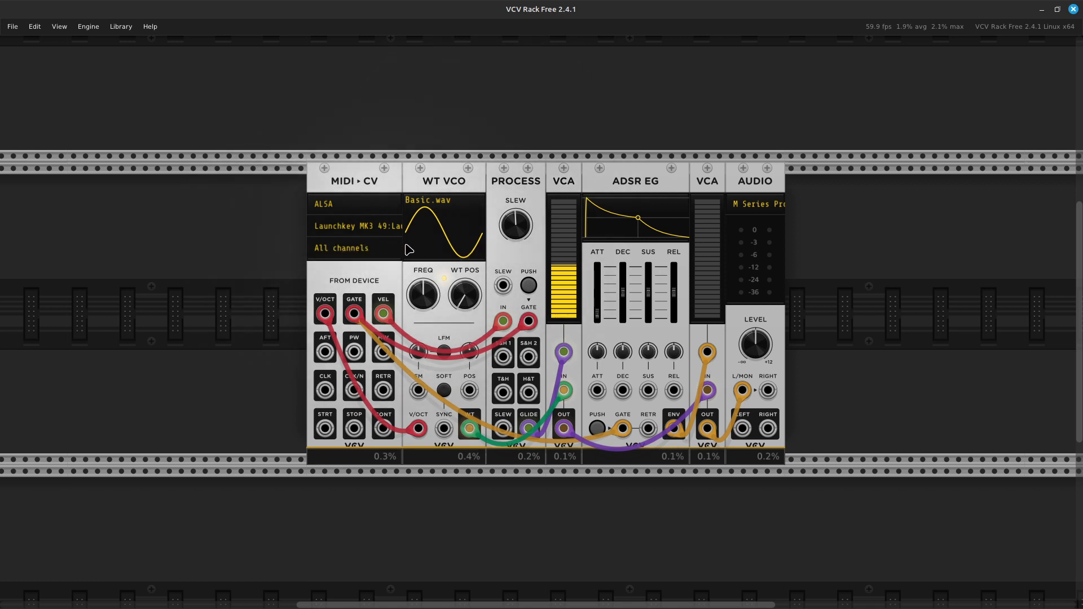
pyautogui.moveTo(418, 307)
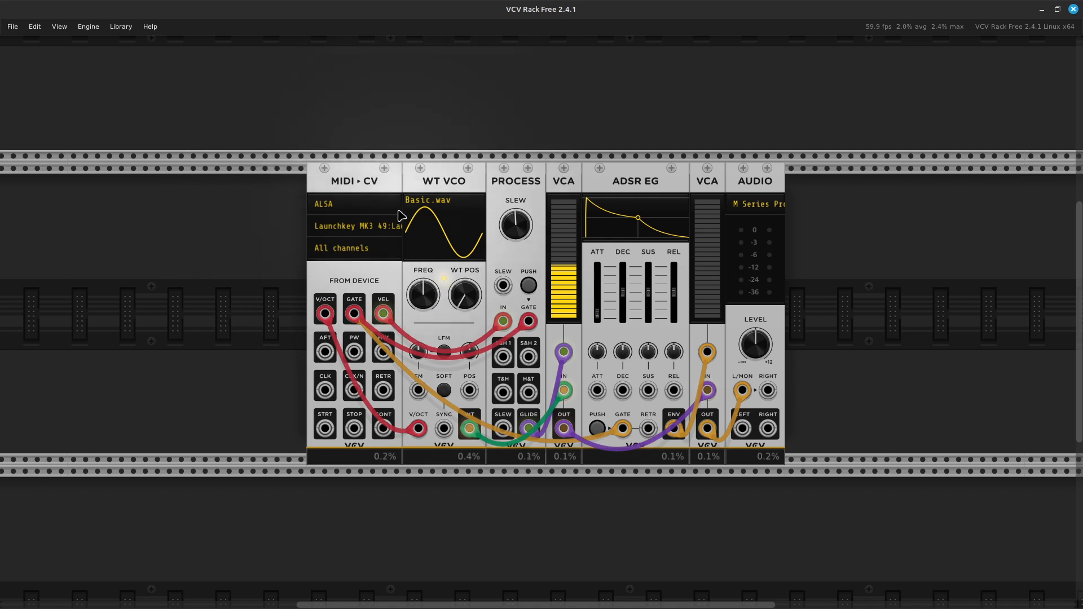
pyautogui.moveTo(424, 434)
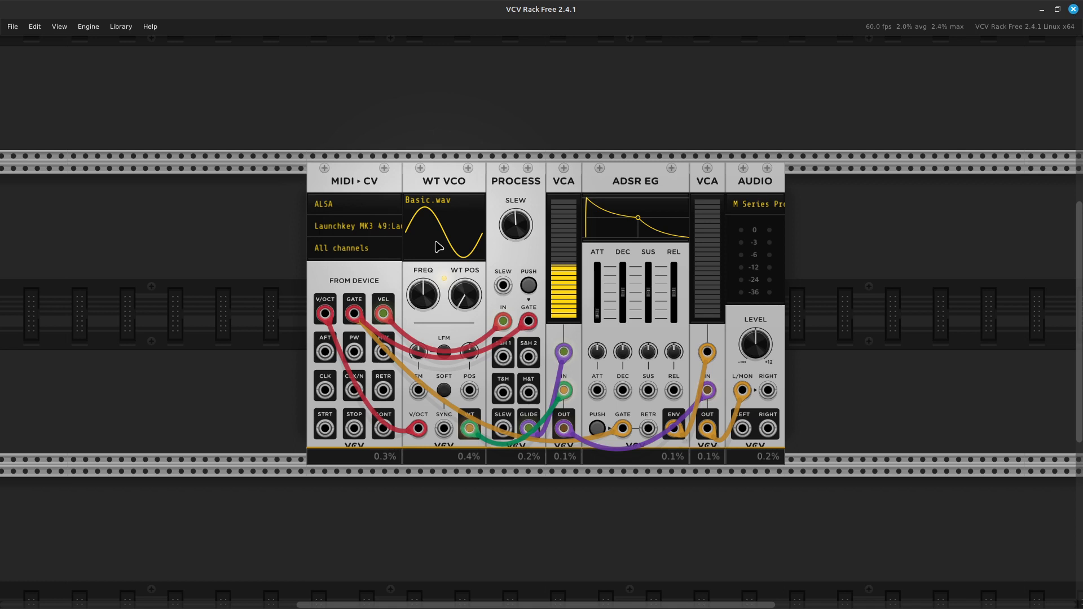
# Search the module library for "vco" and add a second WT VCO in the row below the patch
pyautogui.scroll(-5, 437, 246)
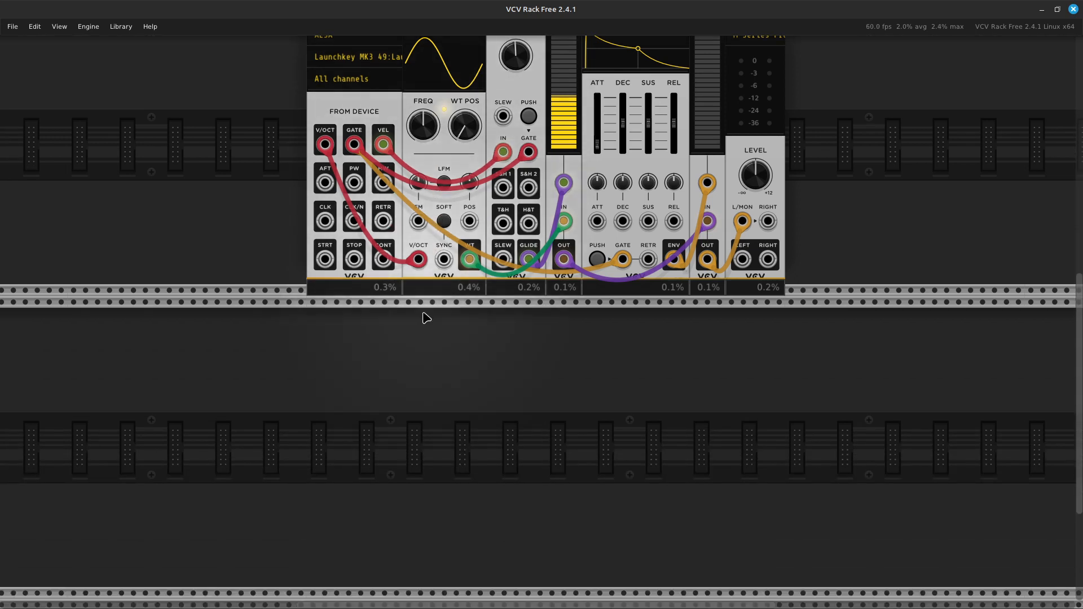
pyautogui.rightClick(438, 404)
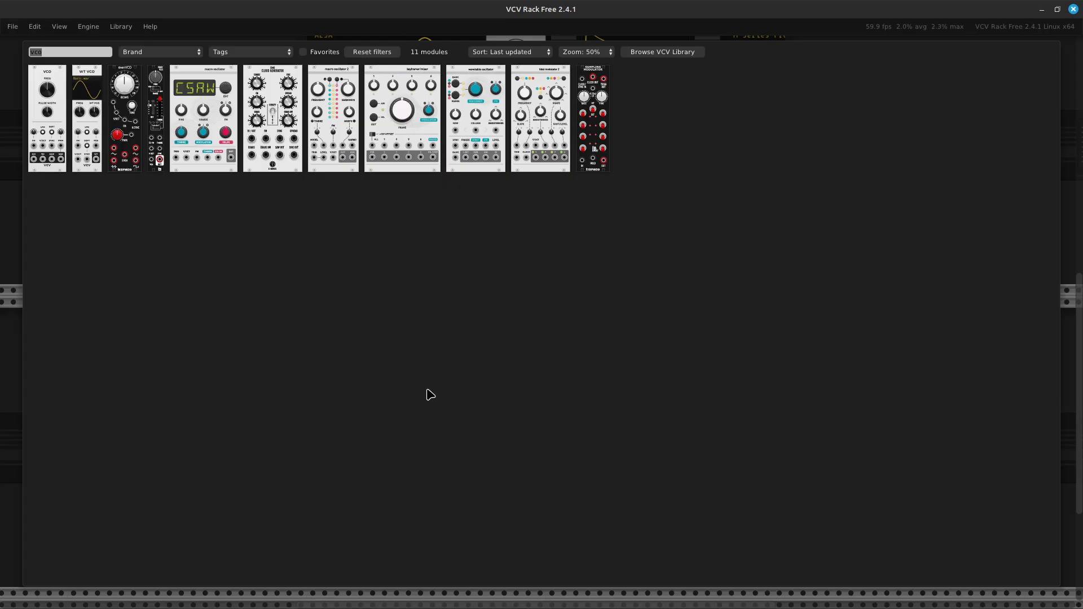
pyautogui.press('BackSpace')
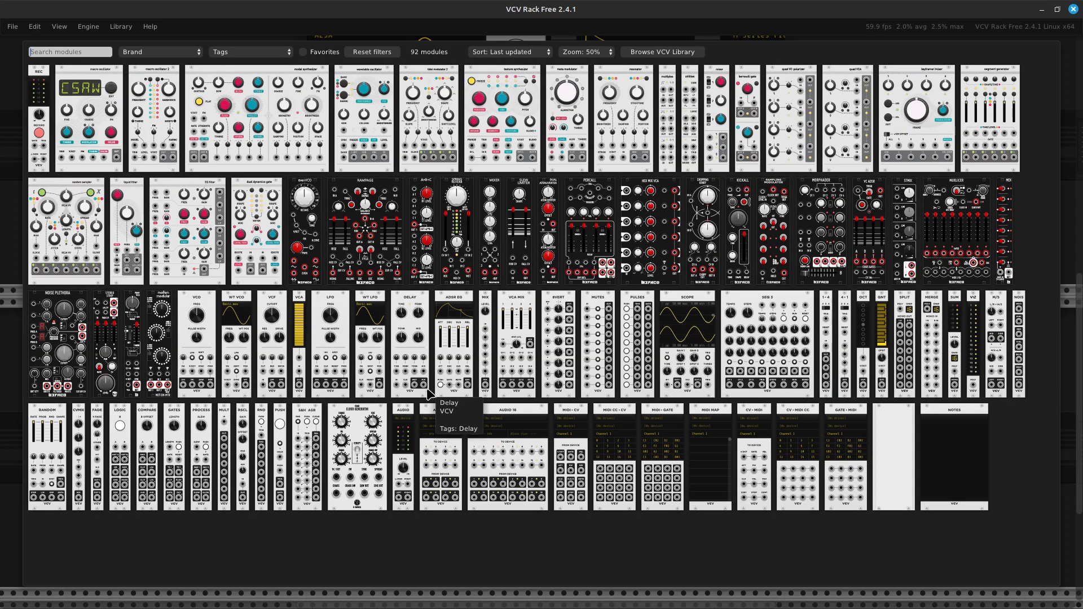
pyautogui.write('wvo')
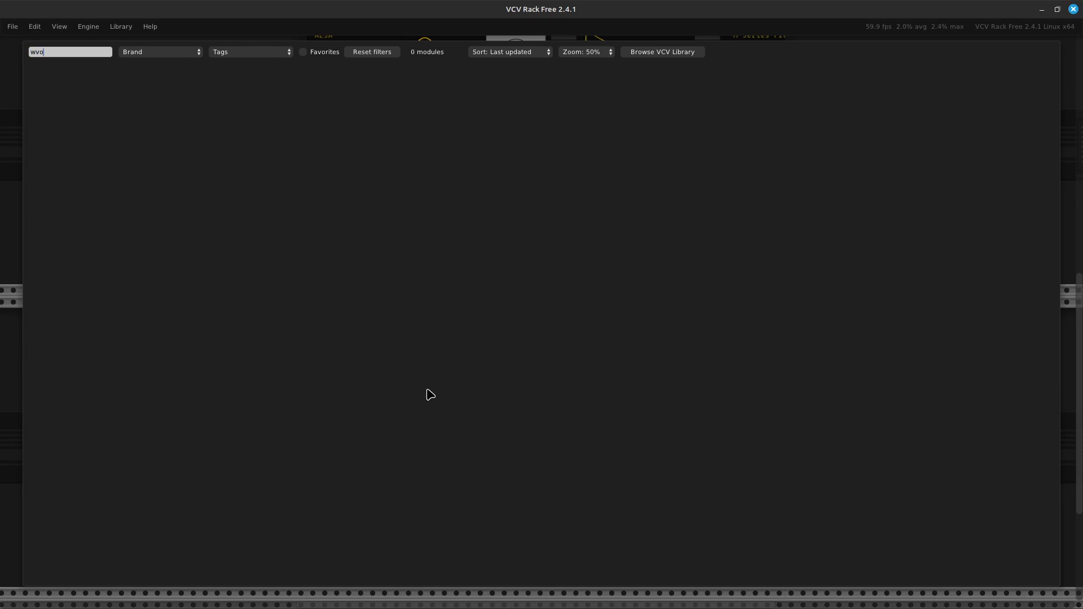
pyautogui.press('BackSpace')
pyautogui.press('BackSpace')
pyautogui.write('v')
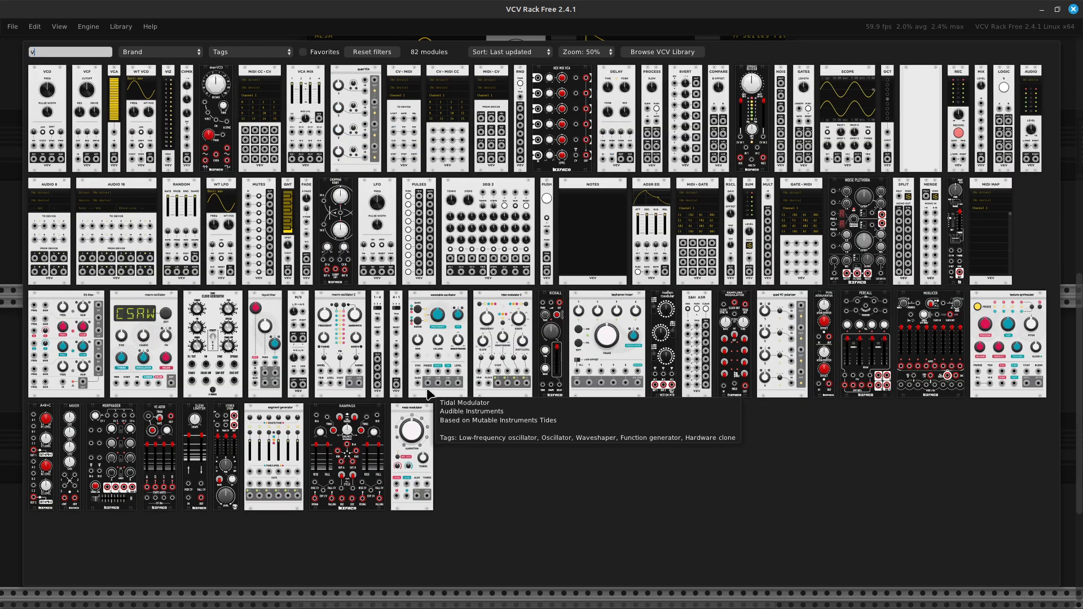
pyautogui.write('co')
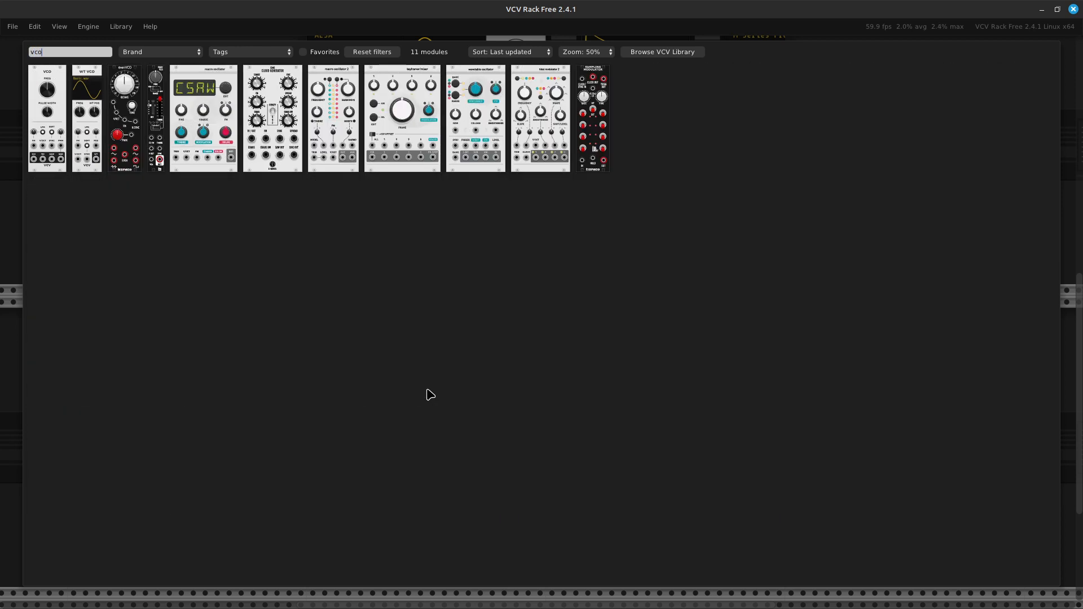
pyautogui.click(81, 151)
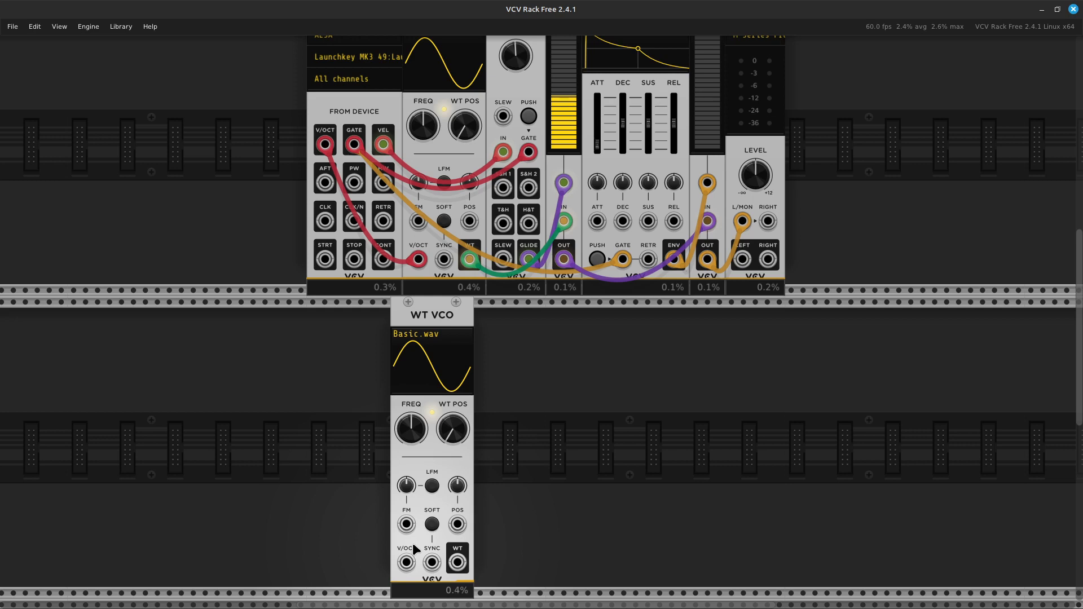
# Connect the lower WT VCO's V/OCT input to the V/OCT output of MIDI-CV
pyautogui.hotkey('ctrl', '=')
pyautogui.hotkey('ctrl', '=')
pyautogui.hotkey('ctrl', '=')
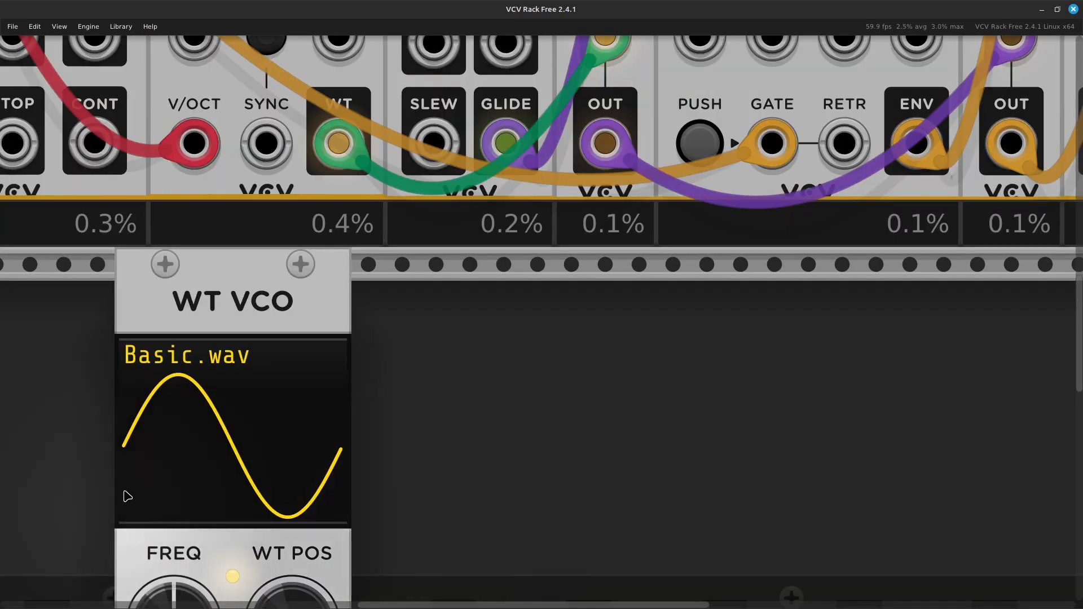
pyautogui.scroll(-5, 121, 399)
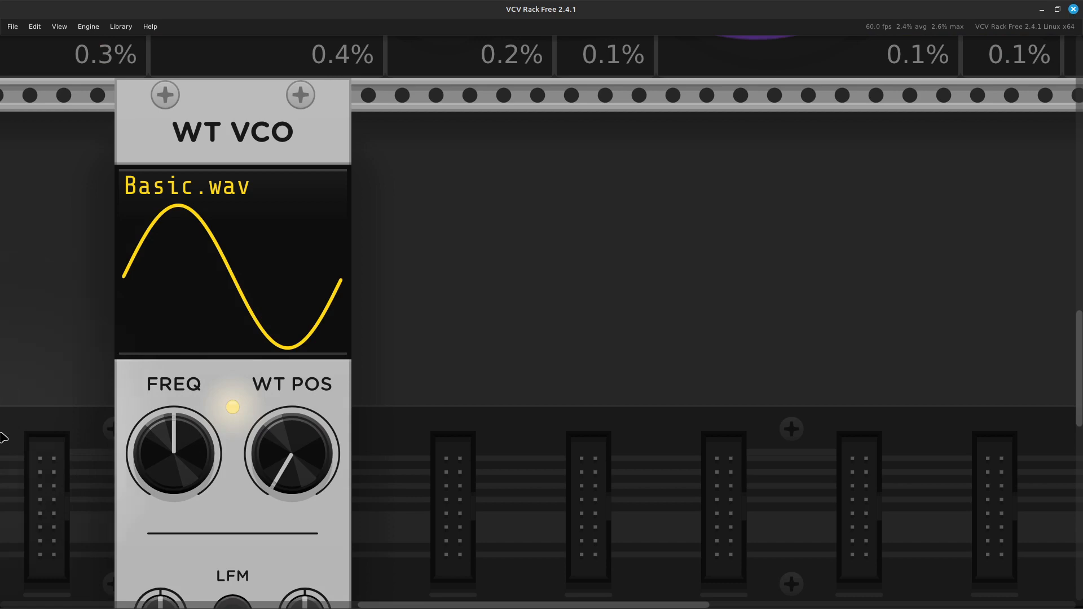
pyautogui.scroll(-10, 3, 437)
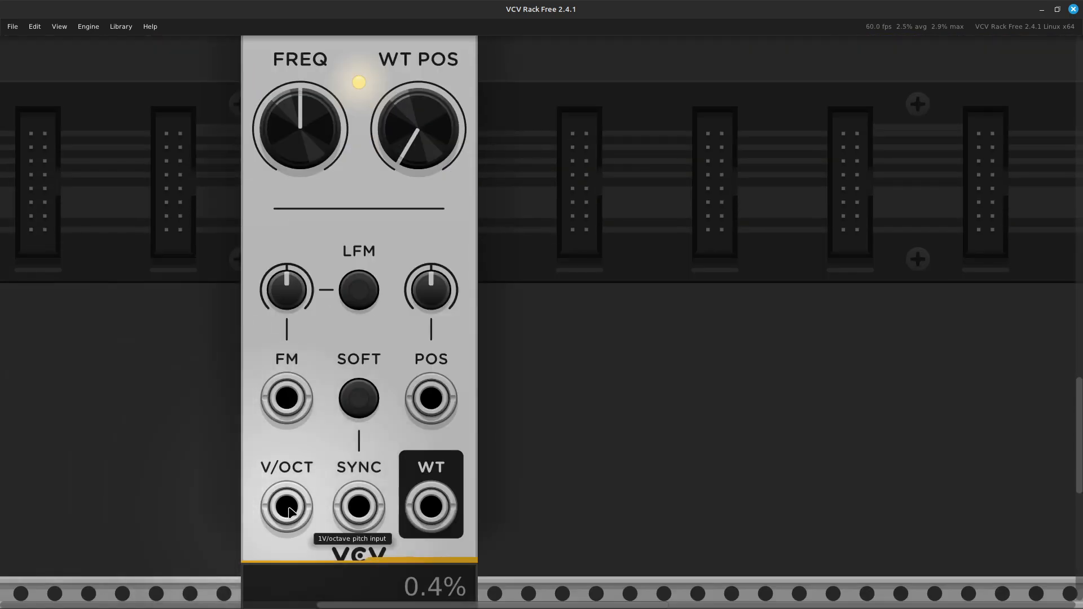
pyautogui.moveTo(275, 513); pyautogui.dragTo(65, 240)
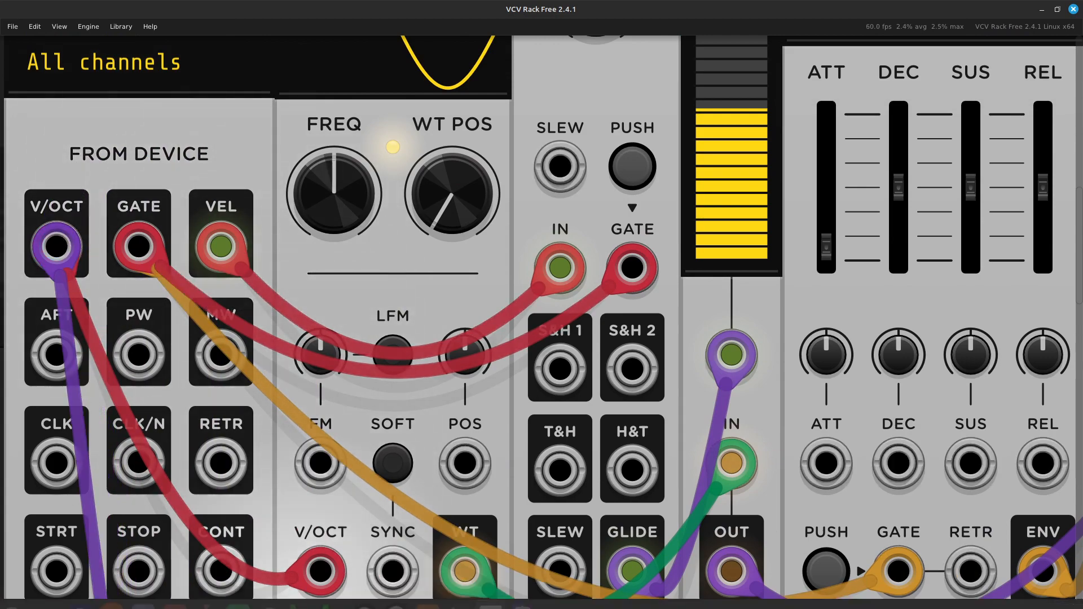
# Align the lower WT VCO directly beneath the upper one and set its wavetable position to 100%
pyautogui.scroll(-5, 347, 436)
pyautogui.scroll(-2, 346, 436)
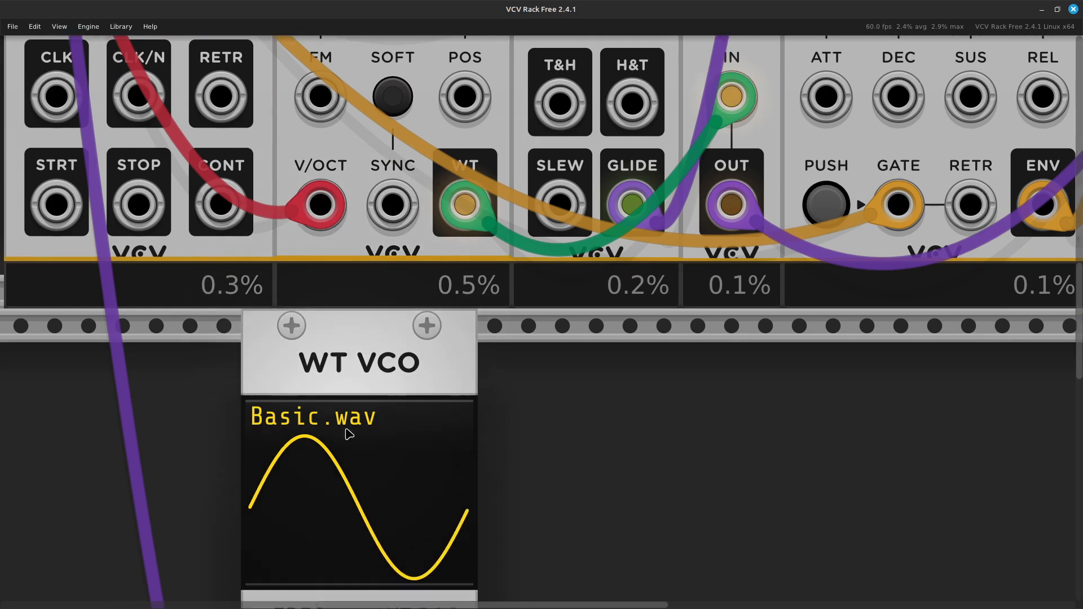
pyautogui.moveTo(352, 381); pyautogui.dragTo(376, 386)
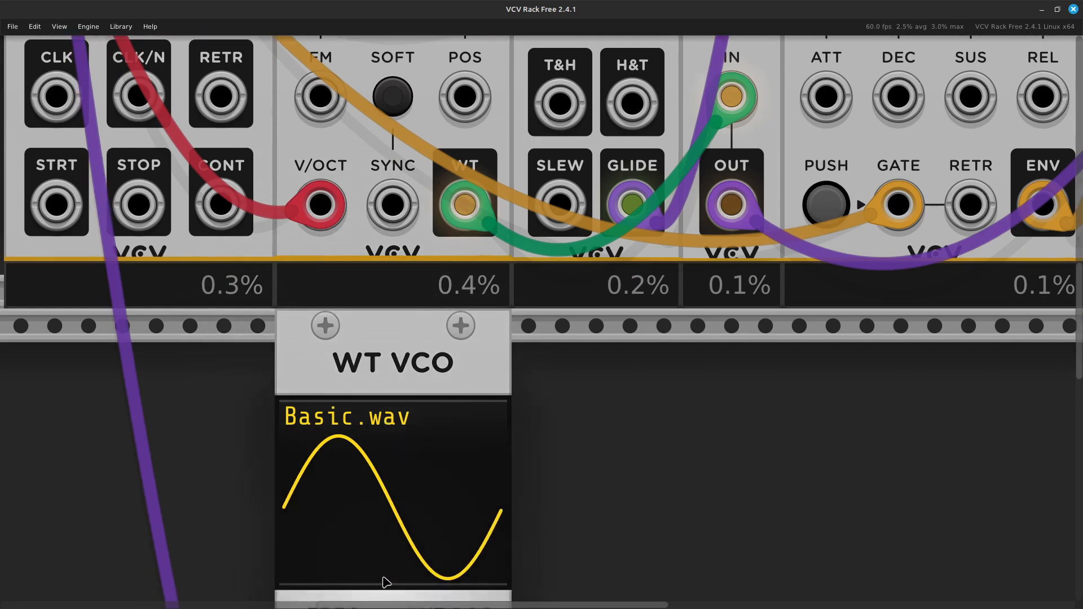
pyautogui.scroll(-2, 422, 466)
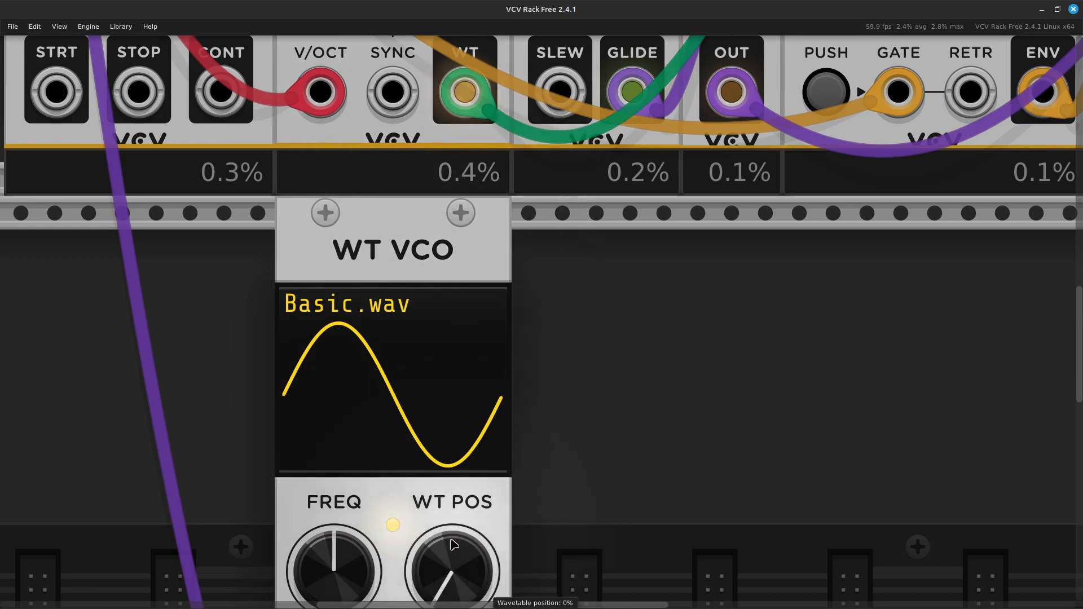
pyautogui.scroll(-2, 468, 451)
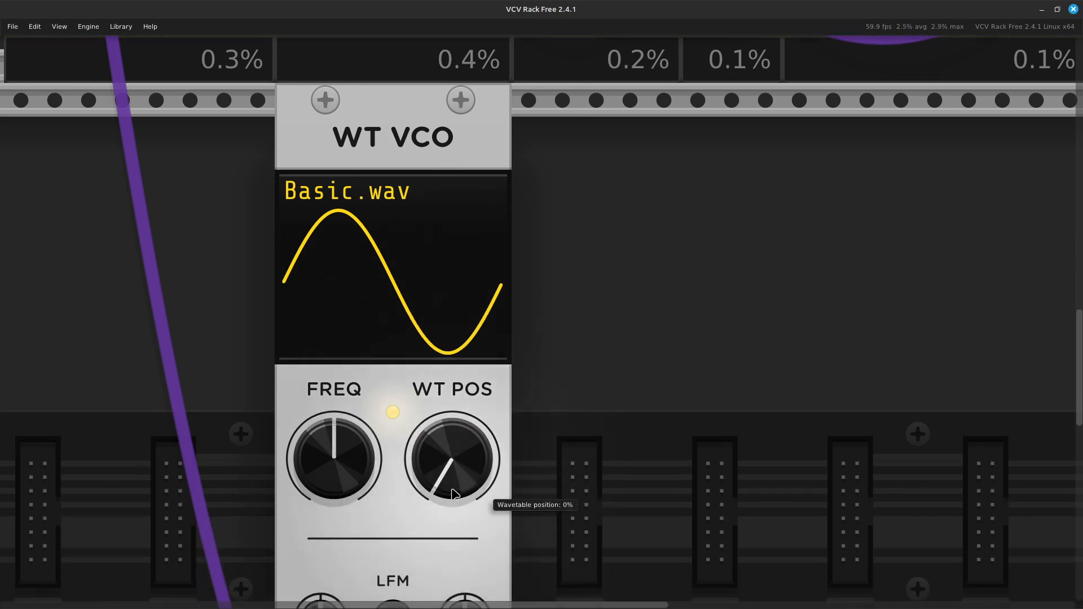
pyautogui.moveTo(450, 488); pyautogui.dragTo(442, 423)
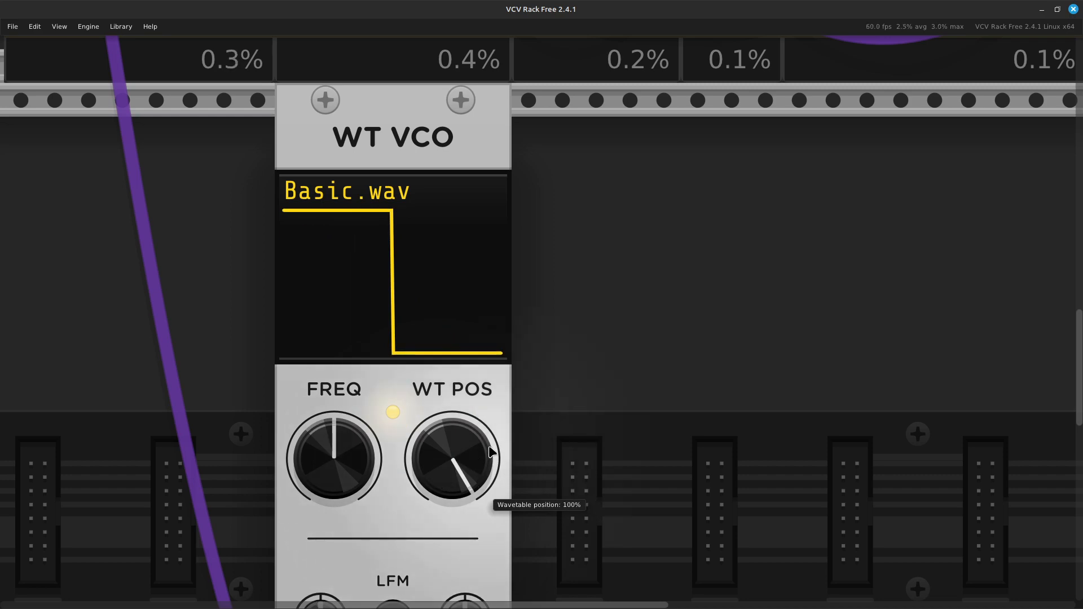
# Duplicate the PROCESS, both VCA, ADSR EG and AUDIO modules with their interconnecting cables into the lower row beside WT VCO
pyautogui.hotkey('ctrl', '-')
pyautogui.hotkey('ctrl', '-')
pyautogui.hotkey('ctrl', '-')
pyautogui.hotkey('ctrl', '-')
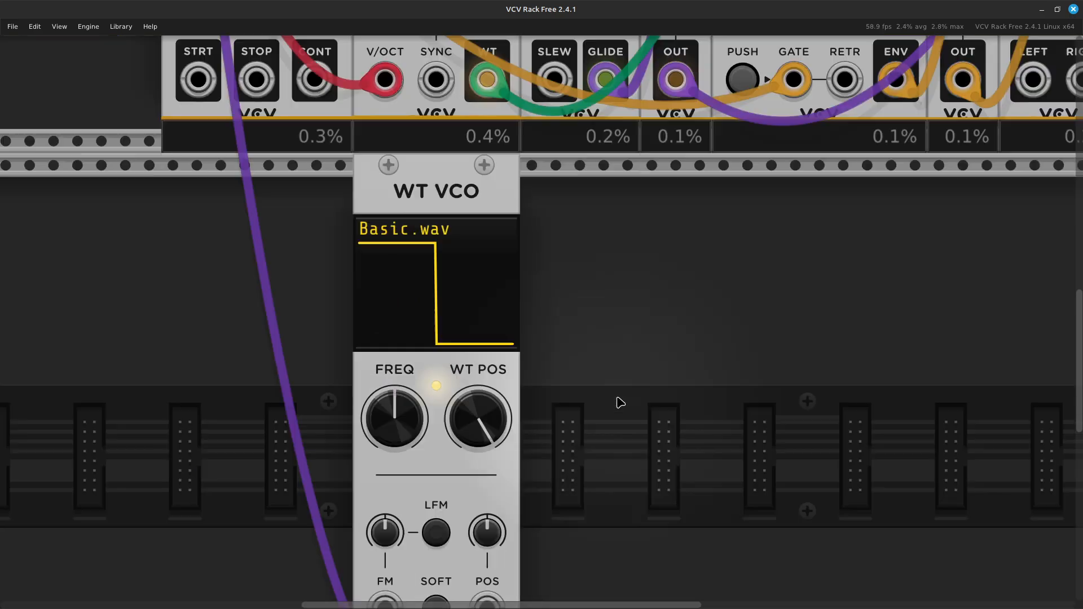
pyautogui.scroll(4, 628, 381)
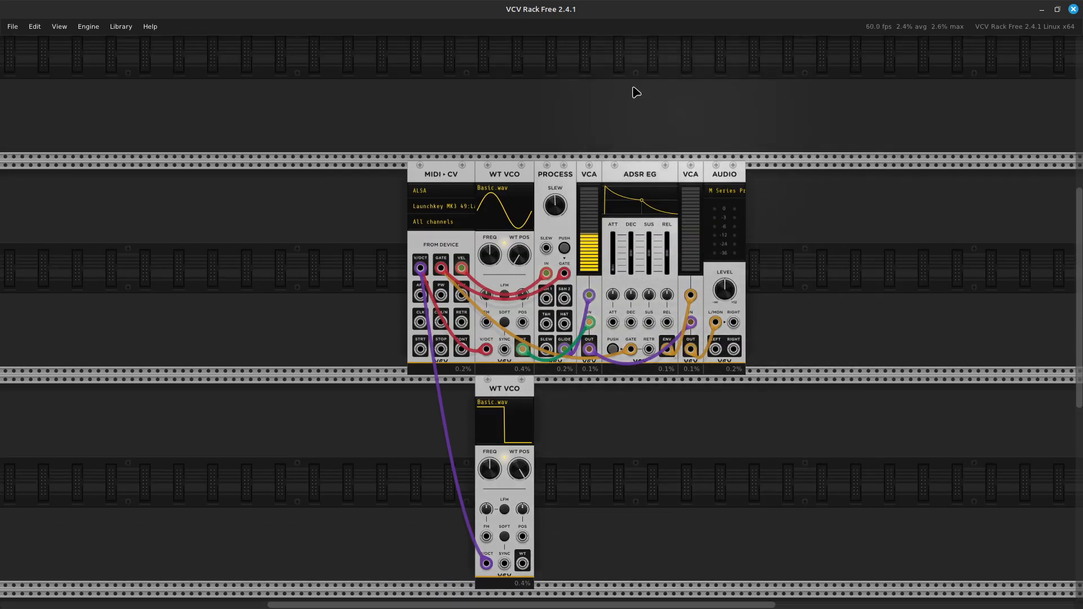
pyautogui.keyDown('ctrl'); pyautogui.click(561, 181); pyautogui.keyUp('ctrl')
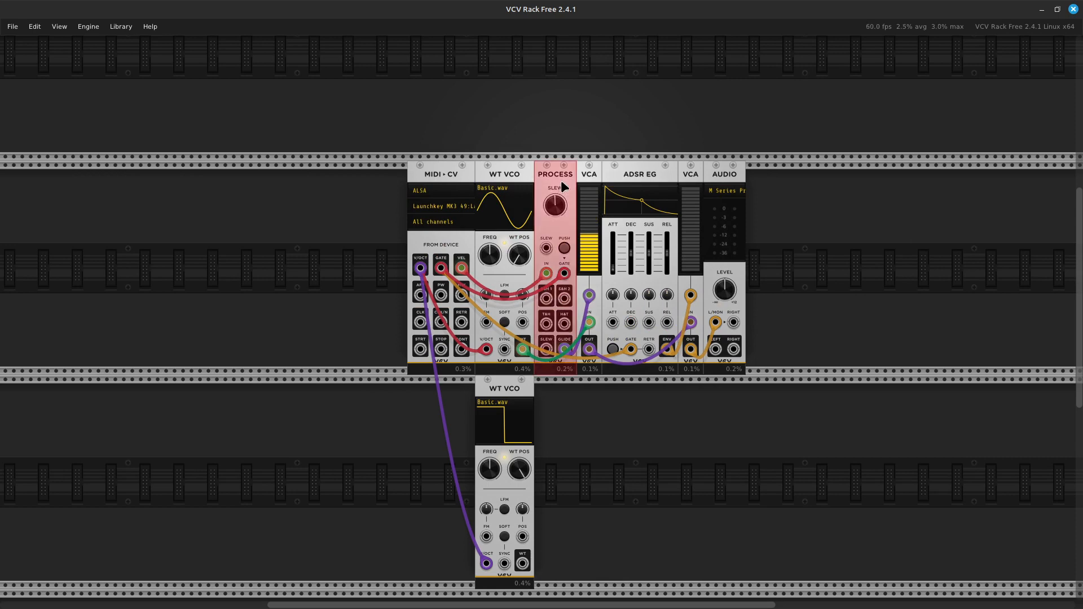
pyautogui.keyDown('ctrl'); pyautogui.click(637, 172); pyautogui.keyUp('ctrl')
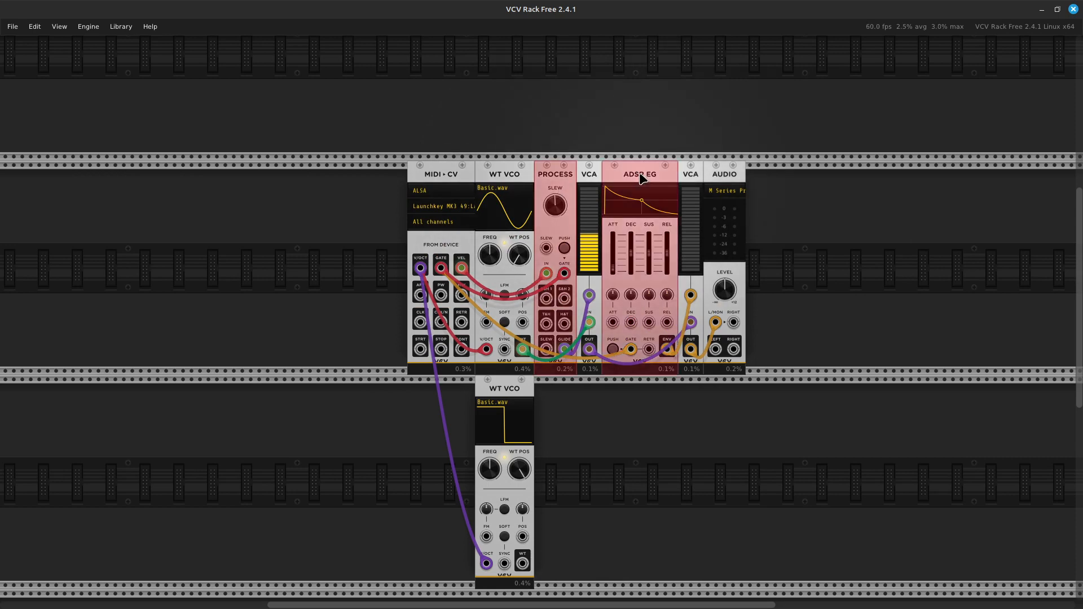
pyautogui.keyDown('ctrl'); pyautogui.click(695, 172); pyautogui.keyUp('ctrl')
pyautogui.keyDown('ctrl'); pyautogui.click(720, 177); pyautogui.keyUp('ctrl')
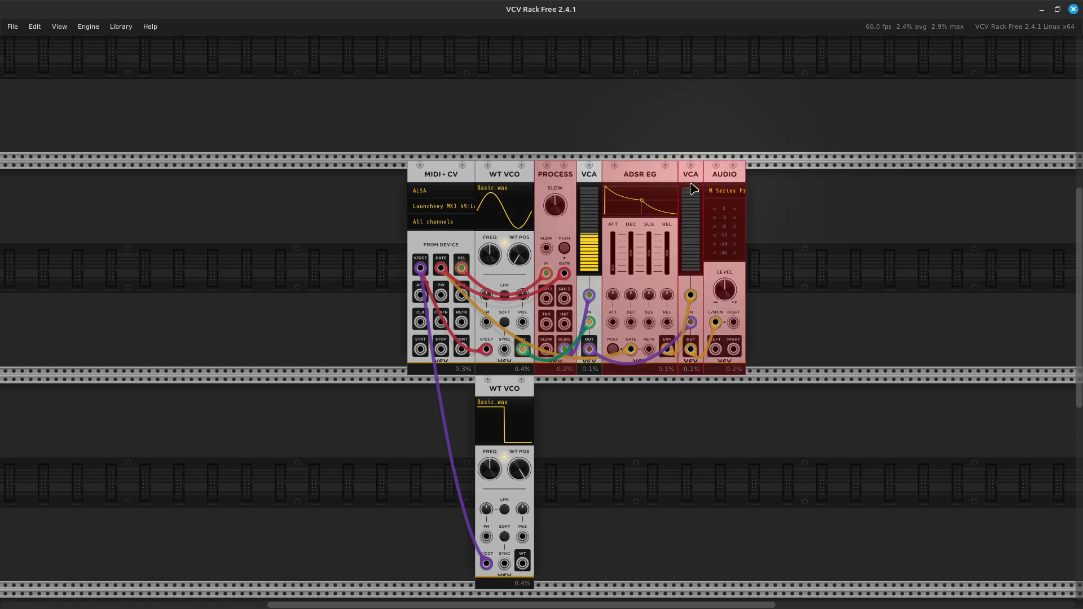
pyautogui.keyDown('ctrl'); pyautogui.click(589, 181); pyautogui.keyUp('ctrl')
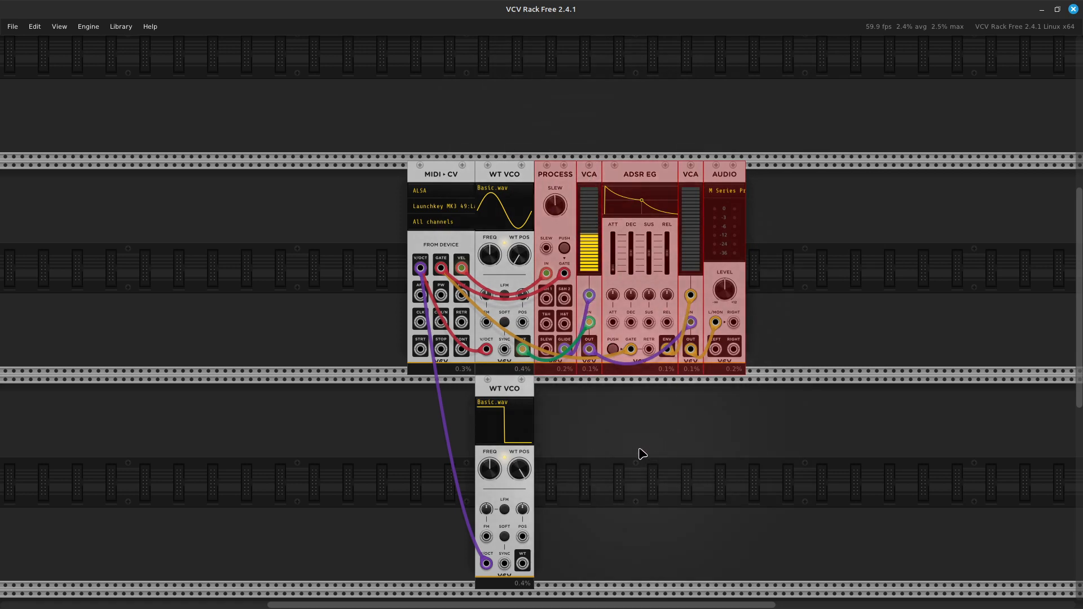
pyautogui.click(568, 477)
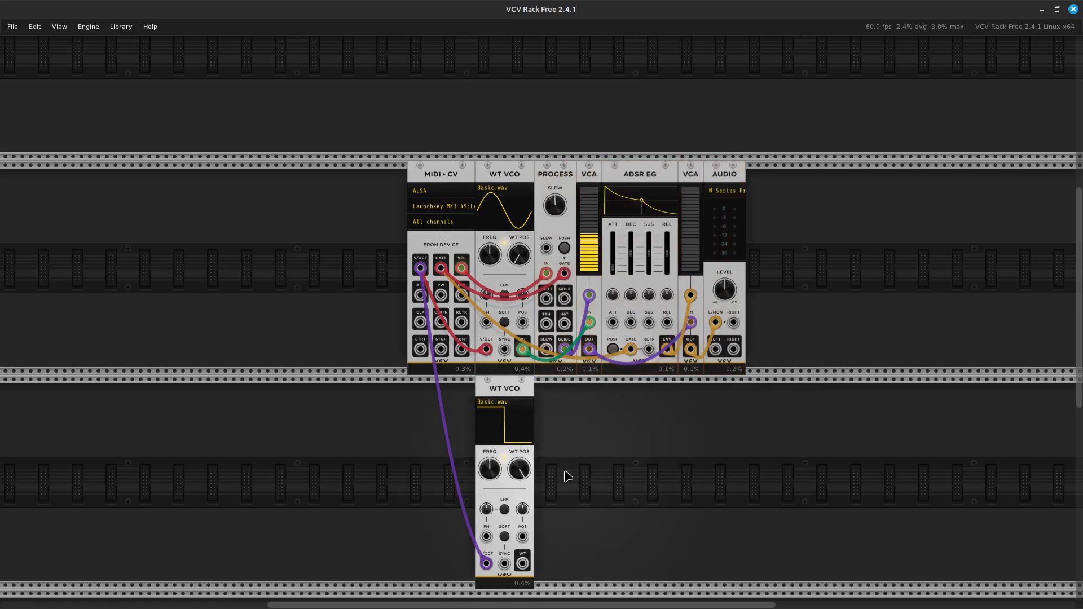
pyautogui.hotkey('ctrl', 'v')
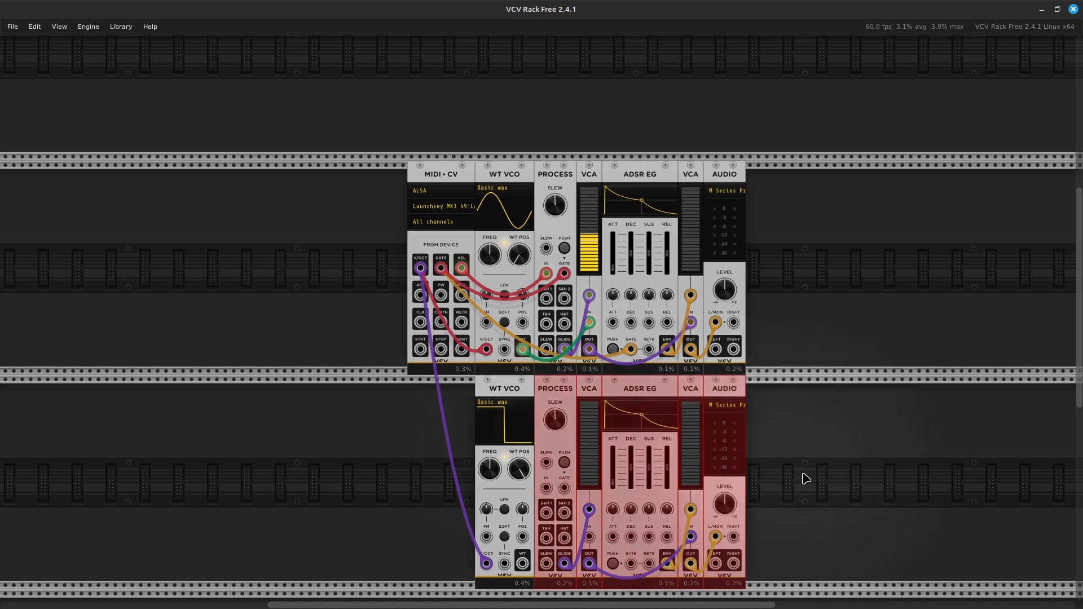
pyautogui.click(836, 474)
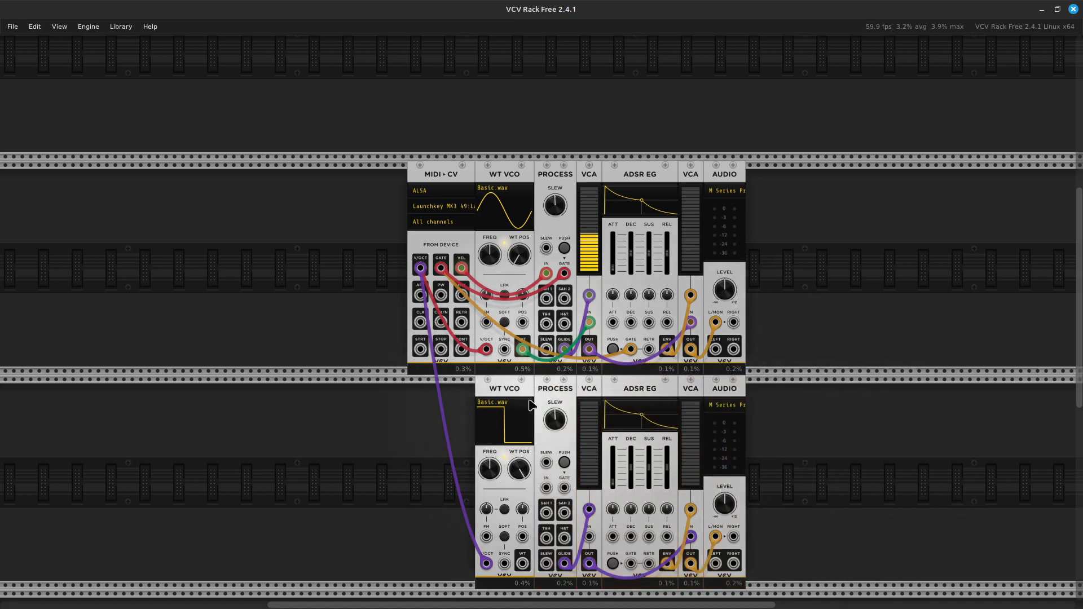
# Connect the lower WT VCO's WT output to the IN input of the first VCA in the lower row
pyautogui.scroll(-2, 530, 403)
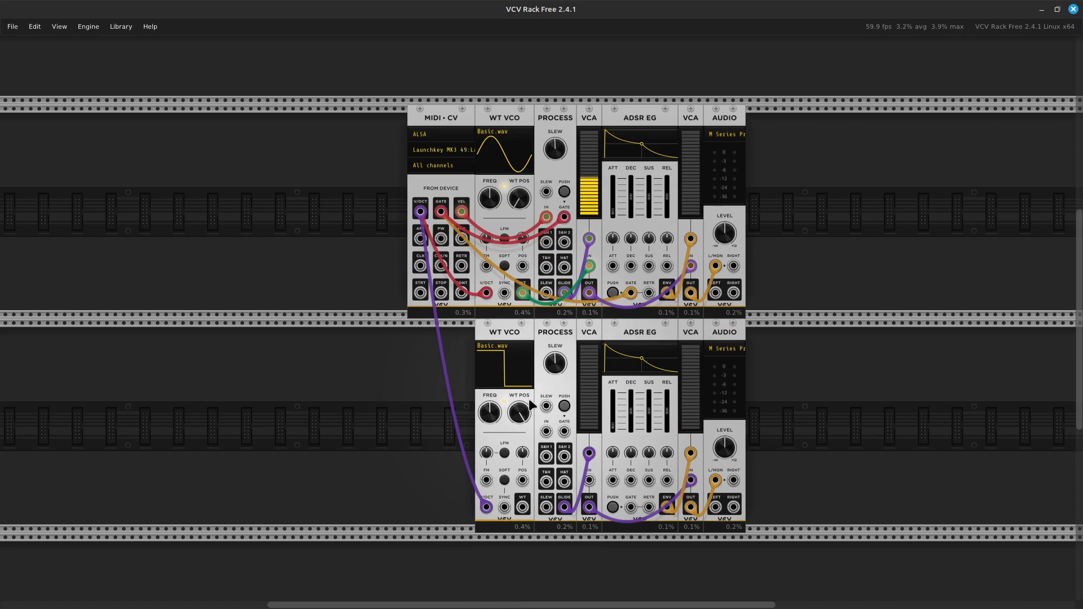
pyautogui.scroll(5, 530, 404)
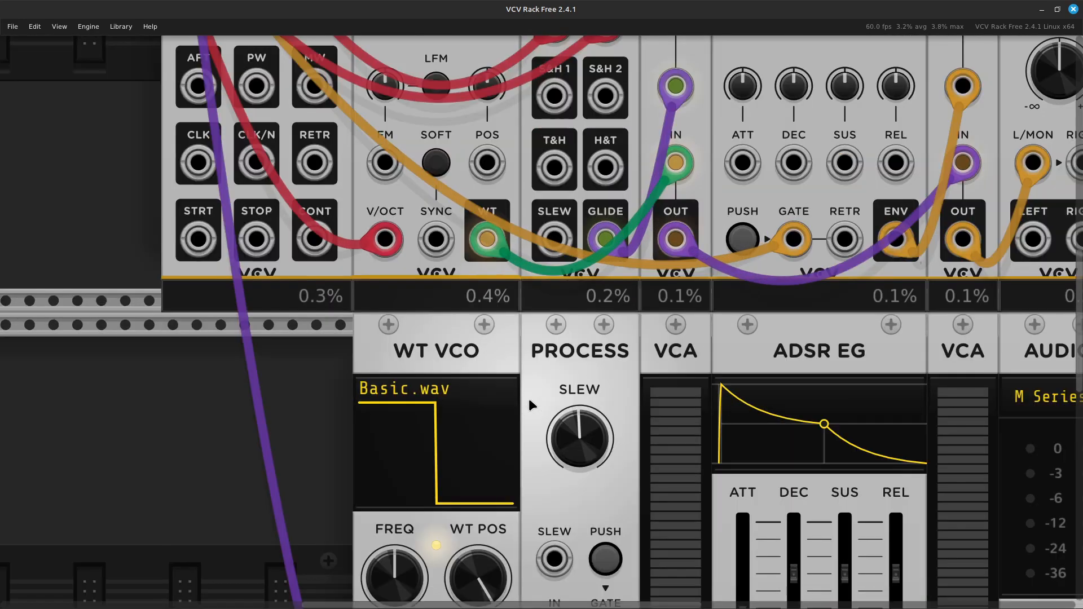
pyautogui.scroll(-15, 529, 395)
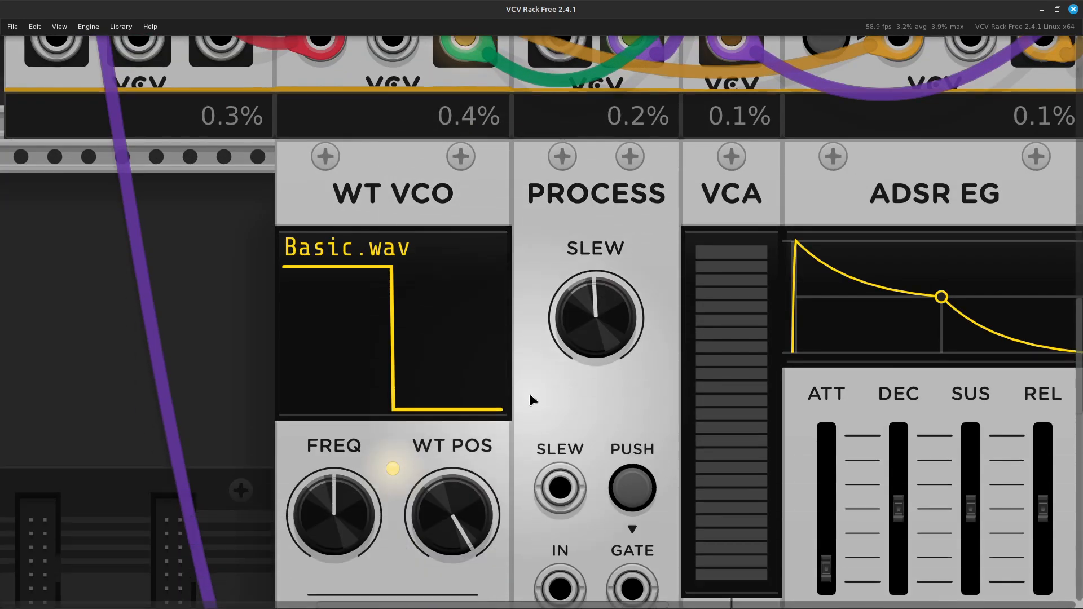
pyautogui.scroll(-3, 1038, 462)
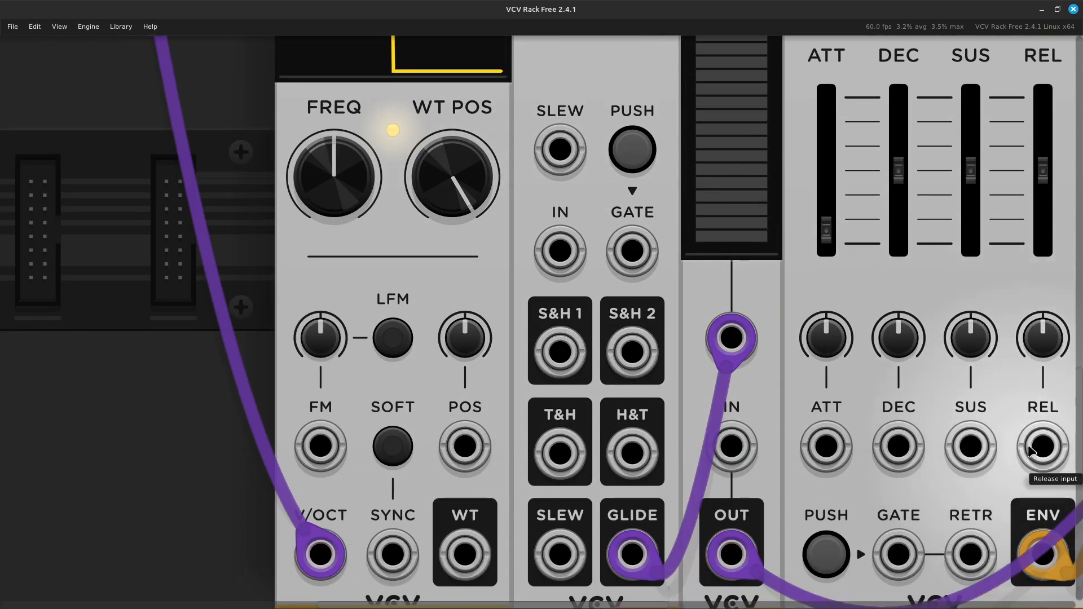
pyautogui.scroll(-1, 950, 380)
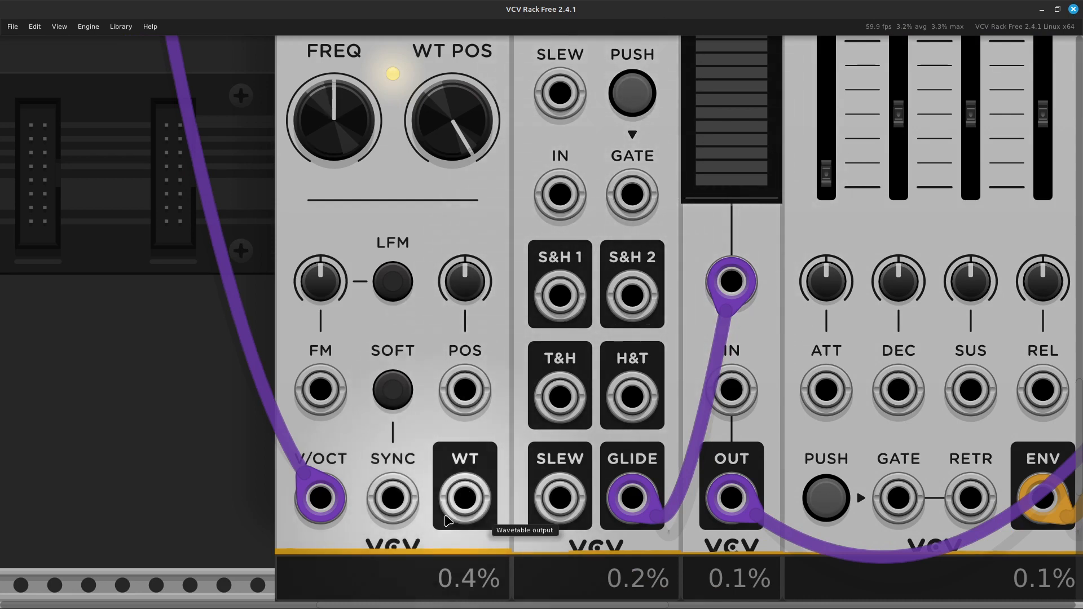
pyautogui.moveTo(466, 505); pyautogui.dragTo(725, 404)
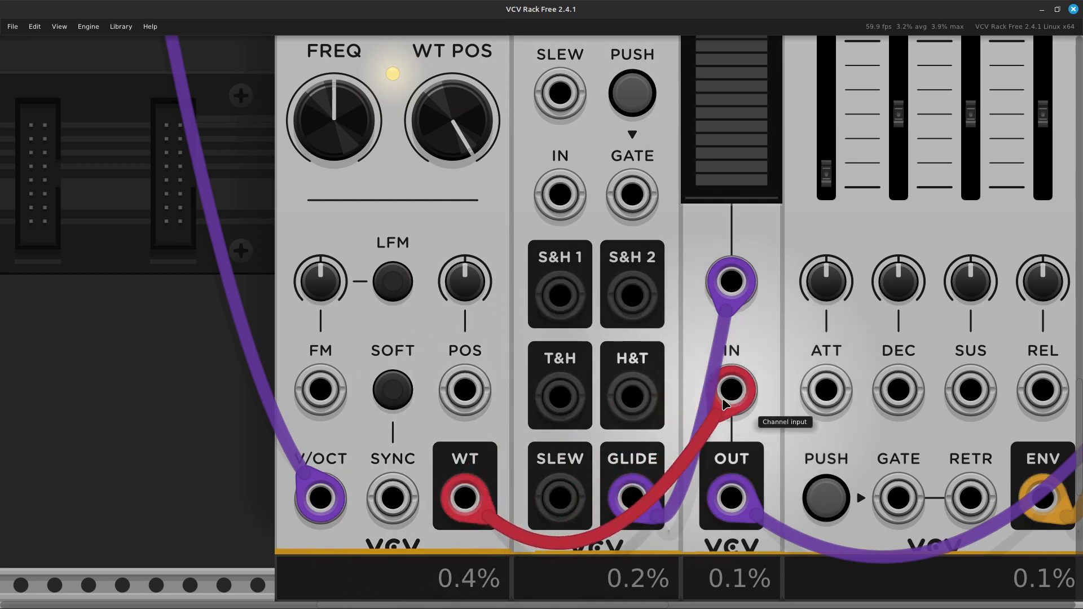
pyautogui.moveTo(725, 403); pyautogui.dragTo(725, 404)
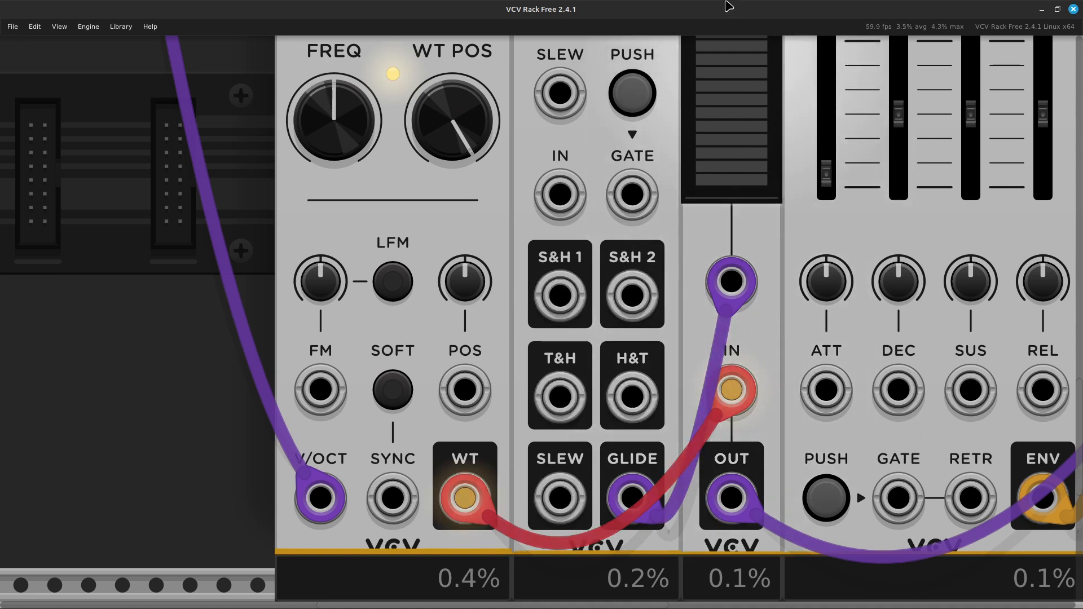
# Examine the gate and velocity cabling of the upper voice and compare it with the lower row
pyautogui.press('Up')
pyautogui.press('Up')
pyautogui.press('Up')
pyautogui.press('Up')
pyautogui.press('Up')
pyautogui.press('Up')
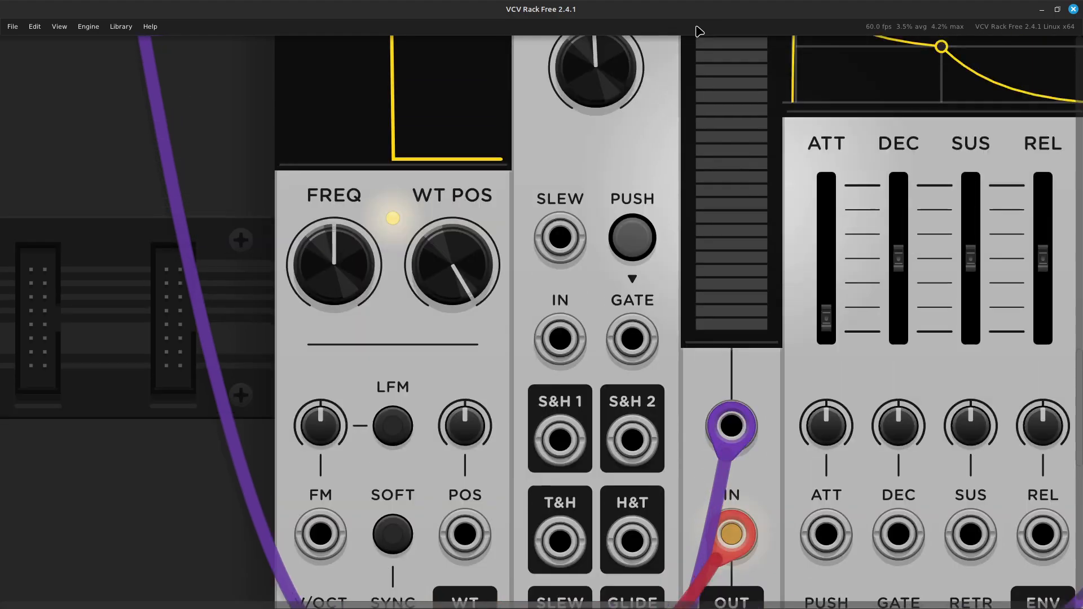
pyautogui.press('Up')
pyautogui.press('Up')
pyautogui.press('Up')
pyautogui.press('Up')
pyautogui.press('Up')
pyautogui.press('Up')
pyautogui.press('Up')
pyautogui.press('Up')
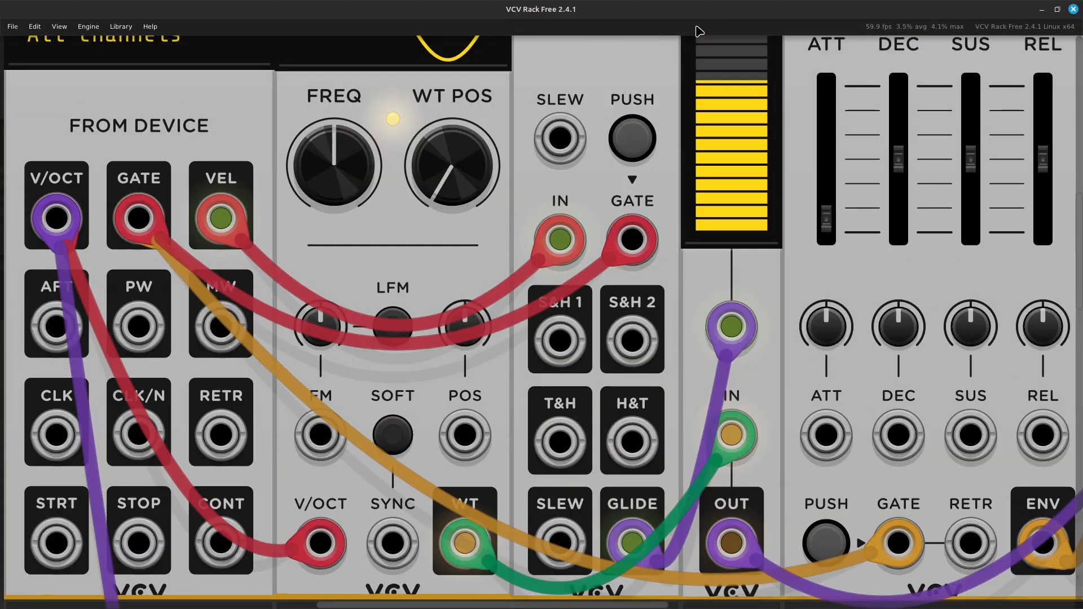
pyautogui.press('Down')
pyautogui.press('Down')
pyautogui.press('Down')
pyautogui.press('Down')
pyautogui.press('Down')
pyautogui.press('Down')
pyautogui.press('Down')
pyautogui.press('Down')
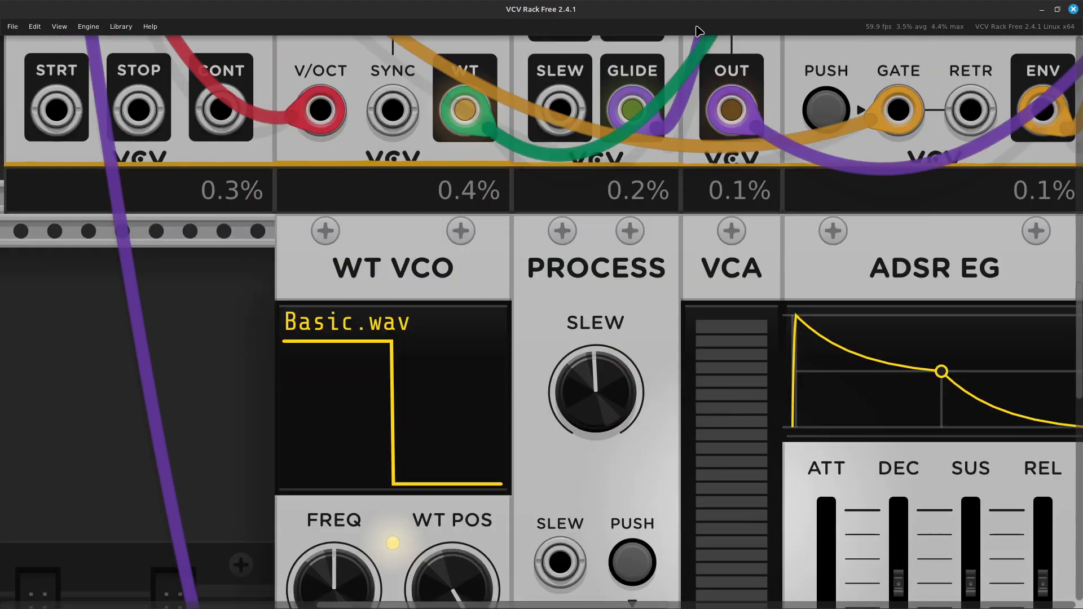
# Connect the lower PROCESS module's IN input to the VEL output of MIDI-CV
pyautogui.press('Down')
pyautogui.press('Down')
pyautogui.press('Down')
pyautogui.press('Down')
pyautogui.press('Up')
pyautogui.press('Up')
pyautogui.press('Up')
pyautogui.press('Up')
pyautogui.press('Up')
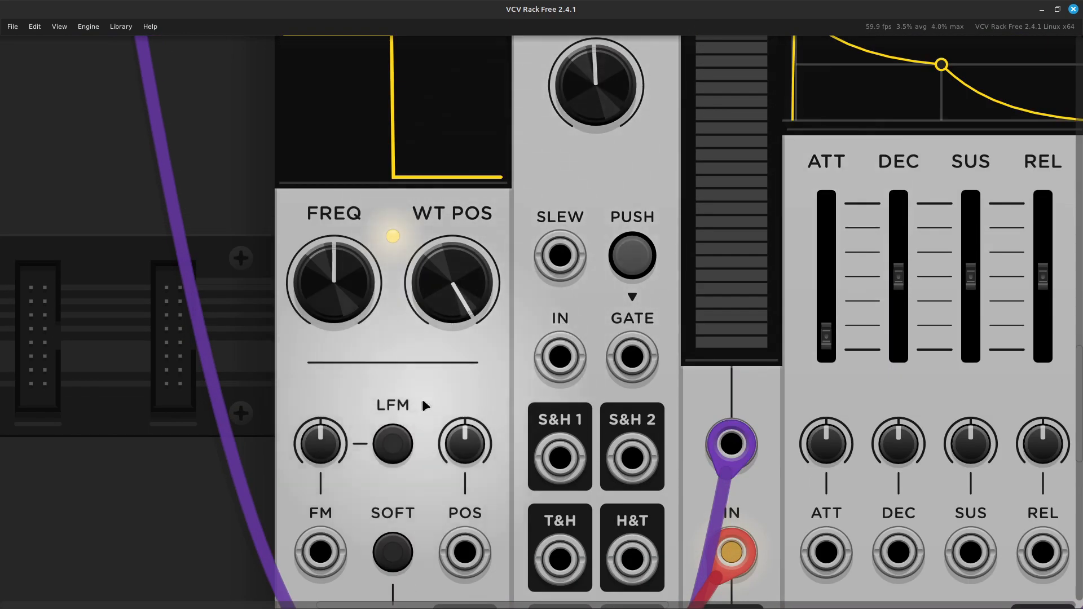
pyautogui.moveTo(558, 361); pyautogui.dragTo(224, 278)
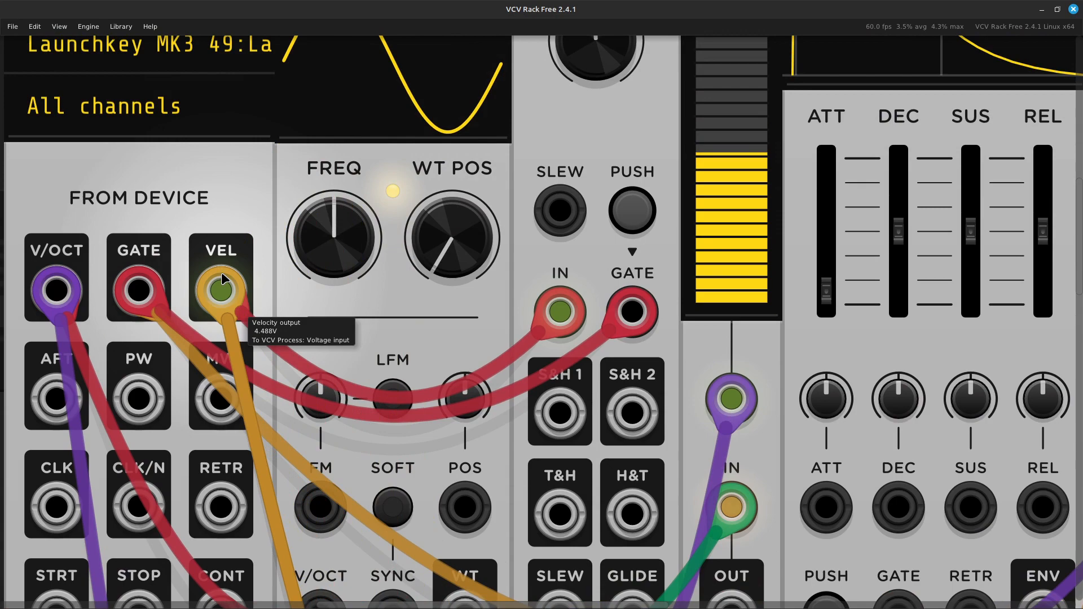
pyautogui.scroll(-9, 340, 397)
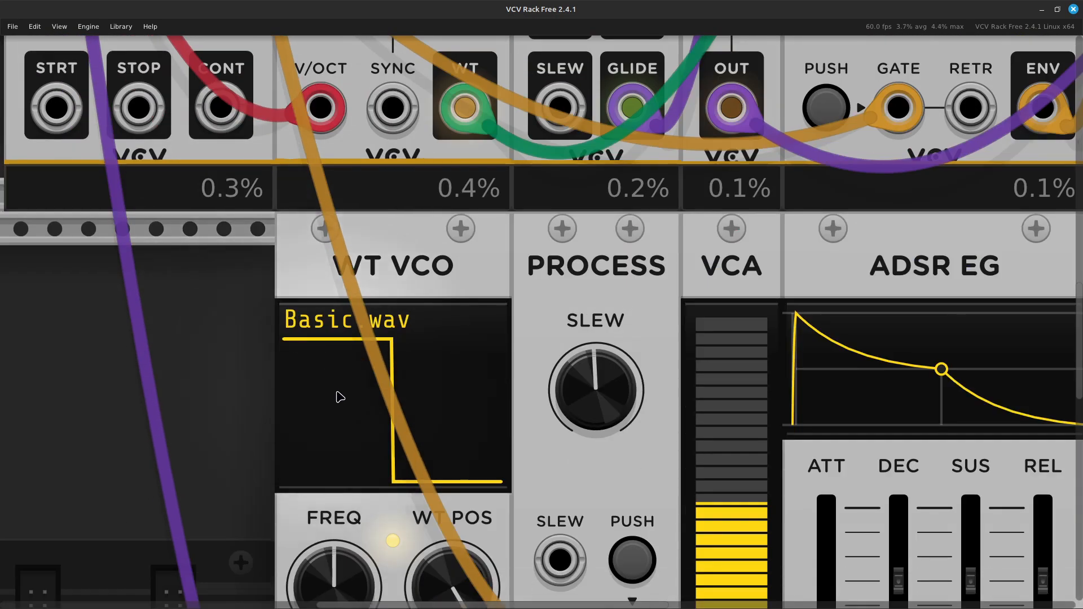
pyautogui.scroll(-3, 340, 397)
pyautogui.moveTo(569, 486)
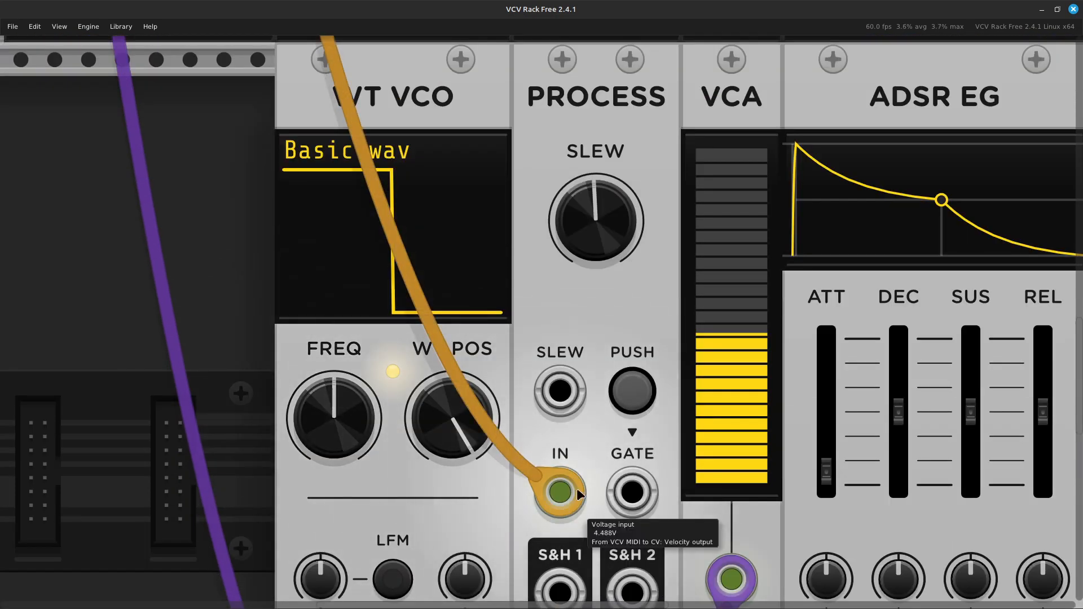
# Connect the lower PROCESS module's GATE input to the GATE output of MIDI-CV
pyautogui.moveTo(625, 502); pyautogui.dragTo(159, 273)
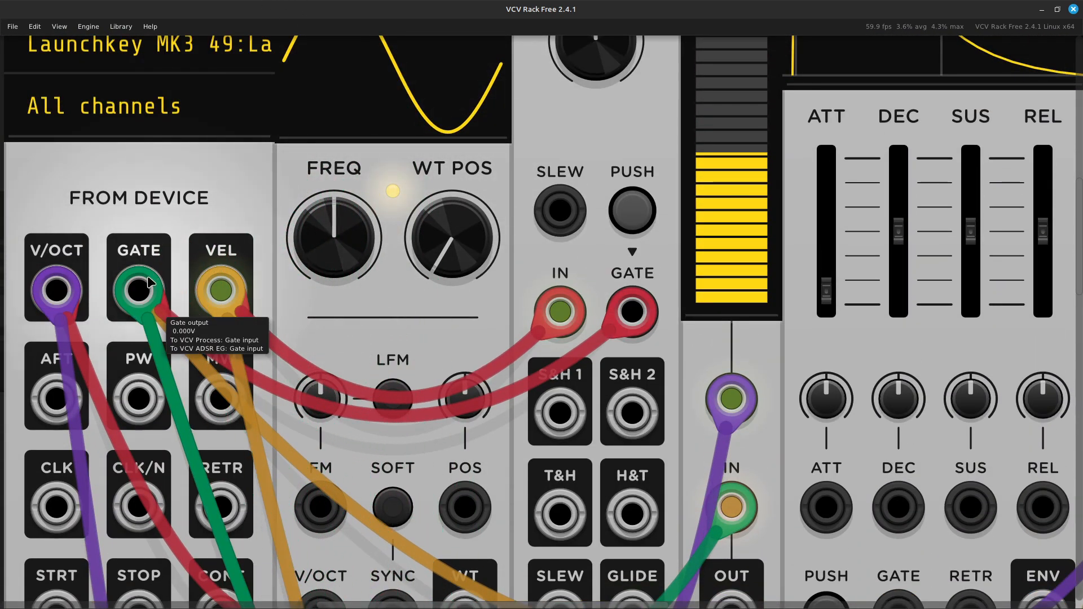
pyautogui.scroll(-10, 389, 369)
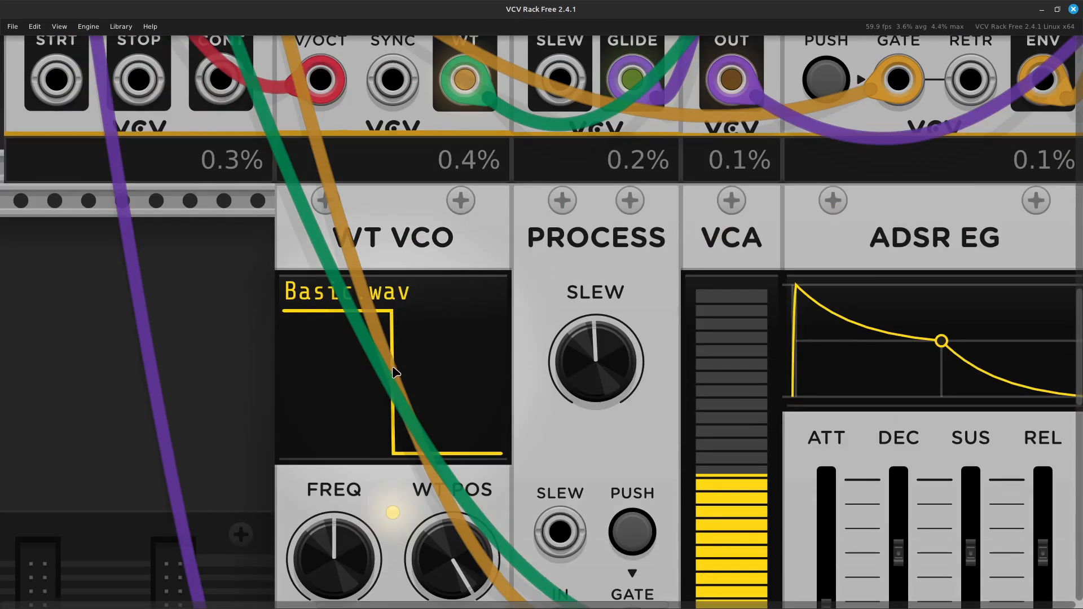
pyautogui.scroll(-5, 391, 366)
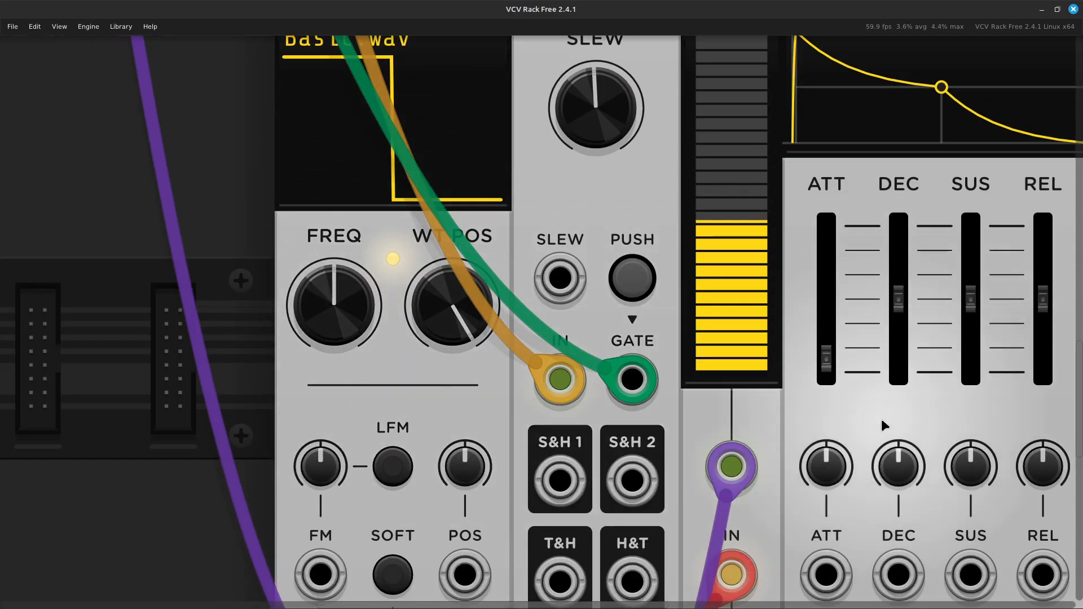
# Connect the GATE input of the lower ADSR EG to the GATE output of MIDI-CV
pyautogui.hscroll(5, 881, 419)
pyautogui.scroll(-4, 789, 417)
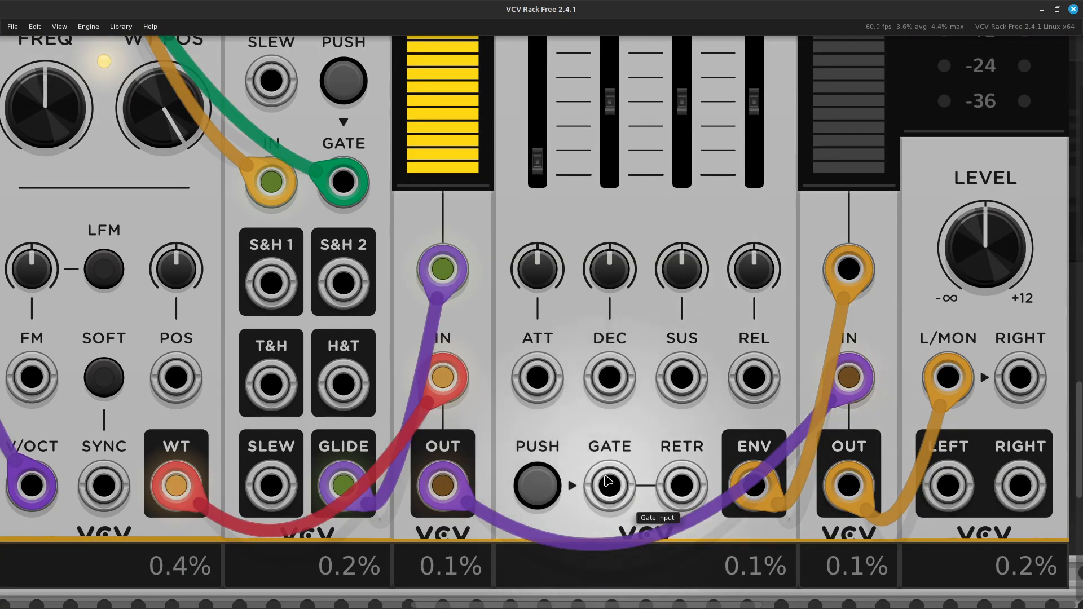
pyautogui.moveTo(610, 485); pyautogui.dragTo(150, 127)
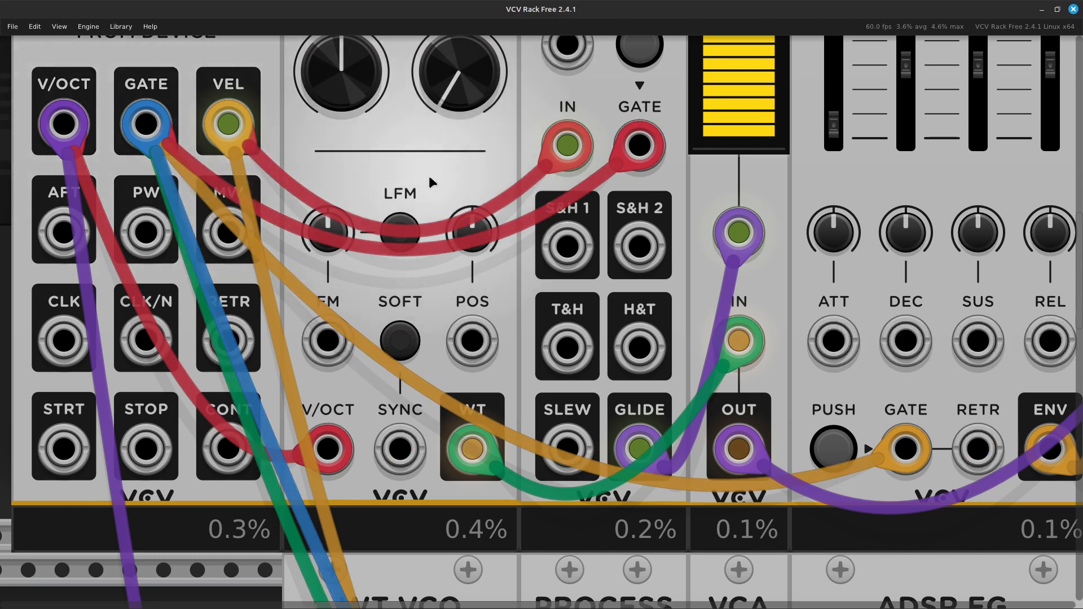
# Delete the duplicated AUDIO module from the end of the lower row
pyautogui.hotkey('ctrl', '-')
pyautogui.hotkey('ctrl', '-')
pyautogui.hotkey('ctrl', '-')
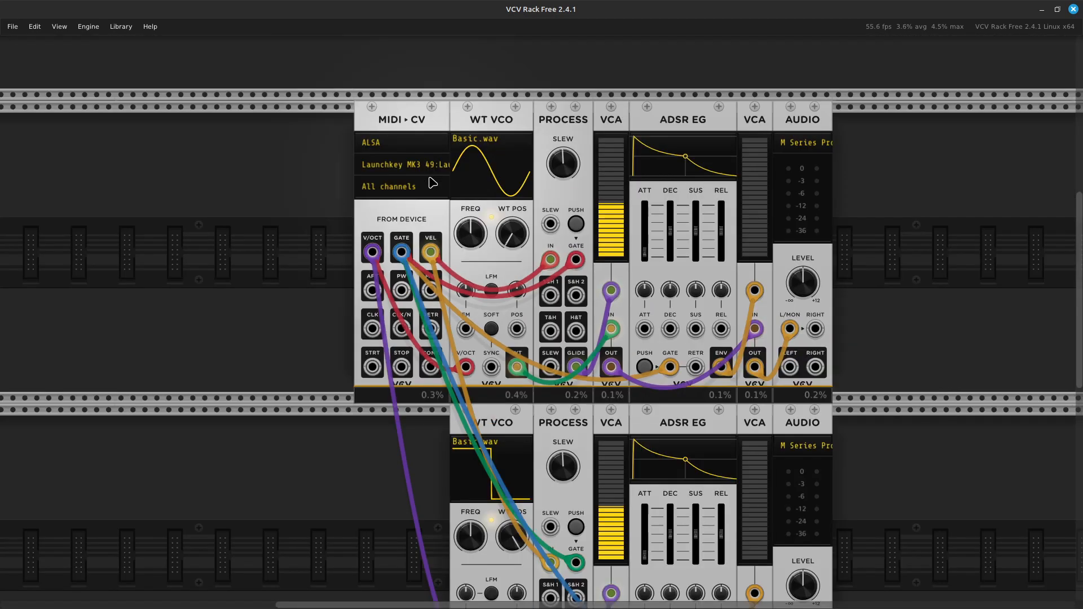
pyautogui.scroll(-5, 432, 183)
pyautogui.scroll(3, 431, 180)
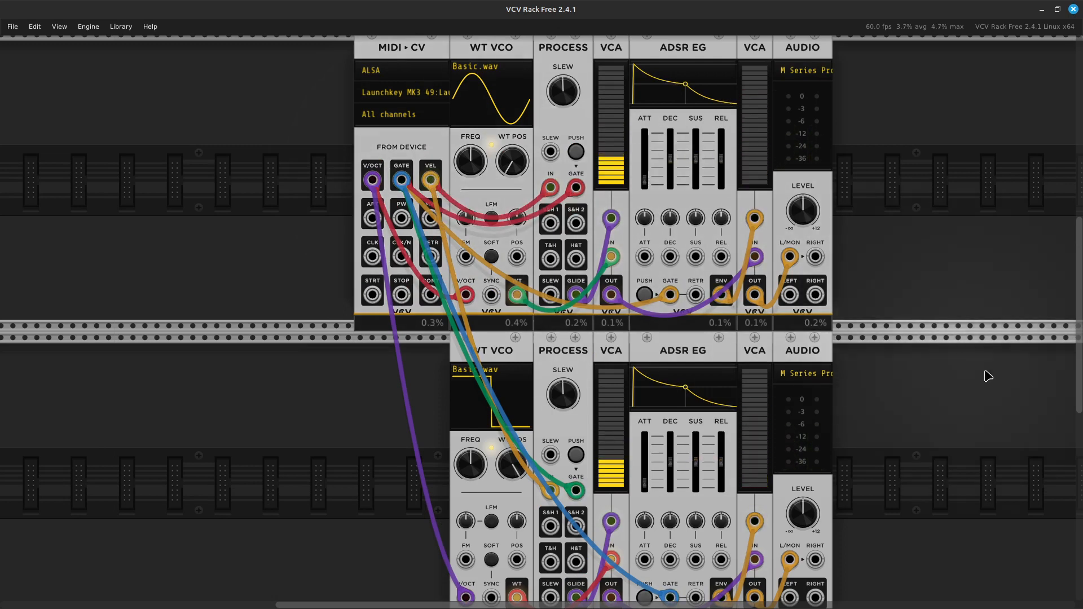
pyautogui.keyDown('ctrl'); pyautogui.click(810, 355); pyautogui.keyUp('ctrl')
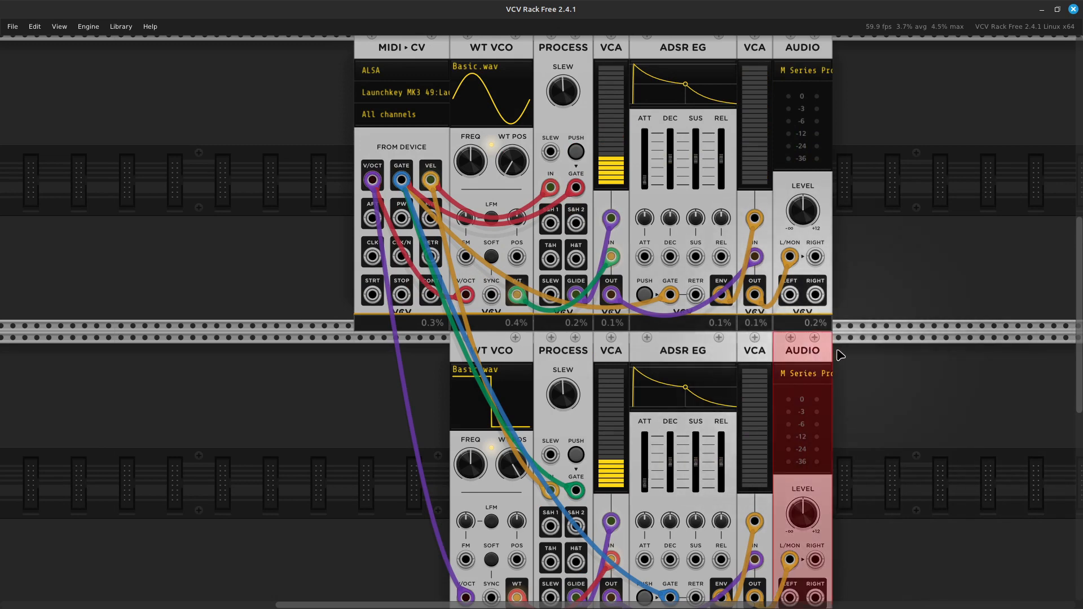
pyautogui.press('Delete')
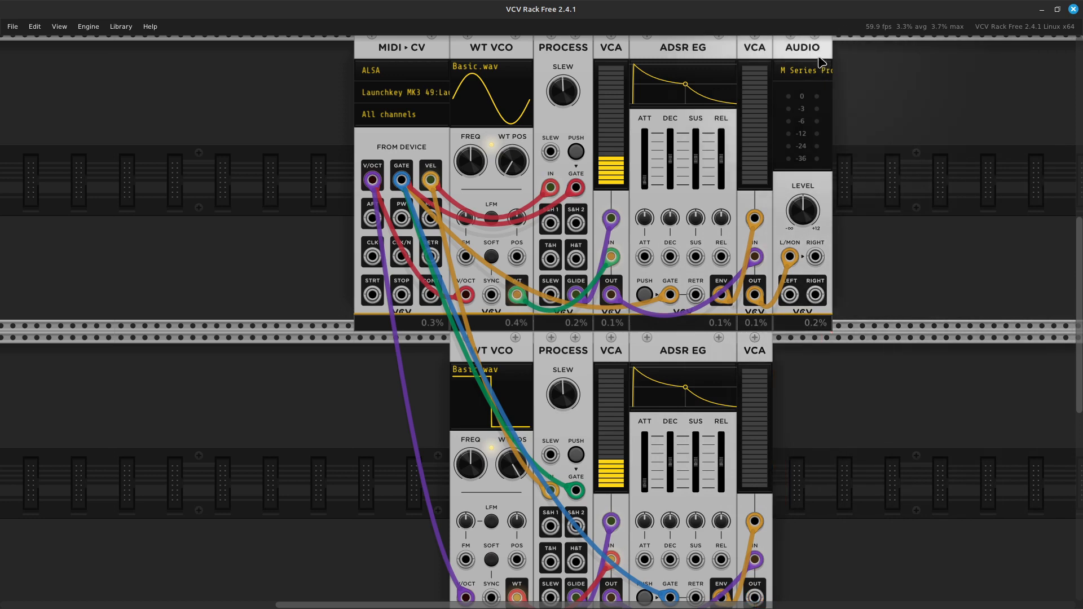
# Add a VCA MIX module between the upper row's last VCA and AUDIO, with all three modules flush against each other
pyautogui.moveTo(810, 47); pyautogui.dragTo(967, 359)
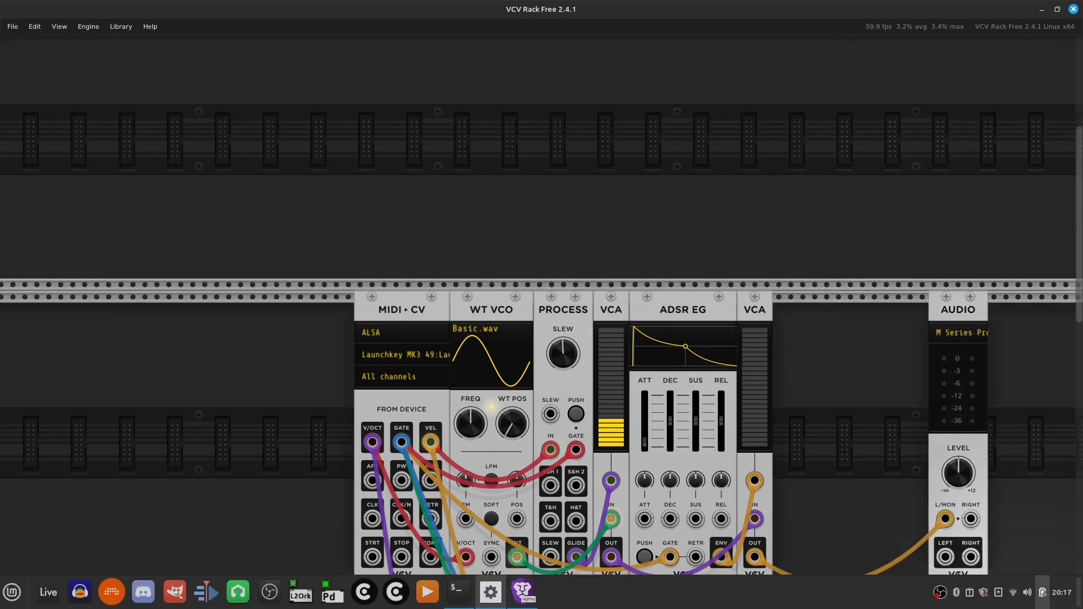
pyautogui.rightClick(839, 416)
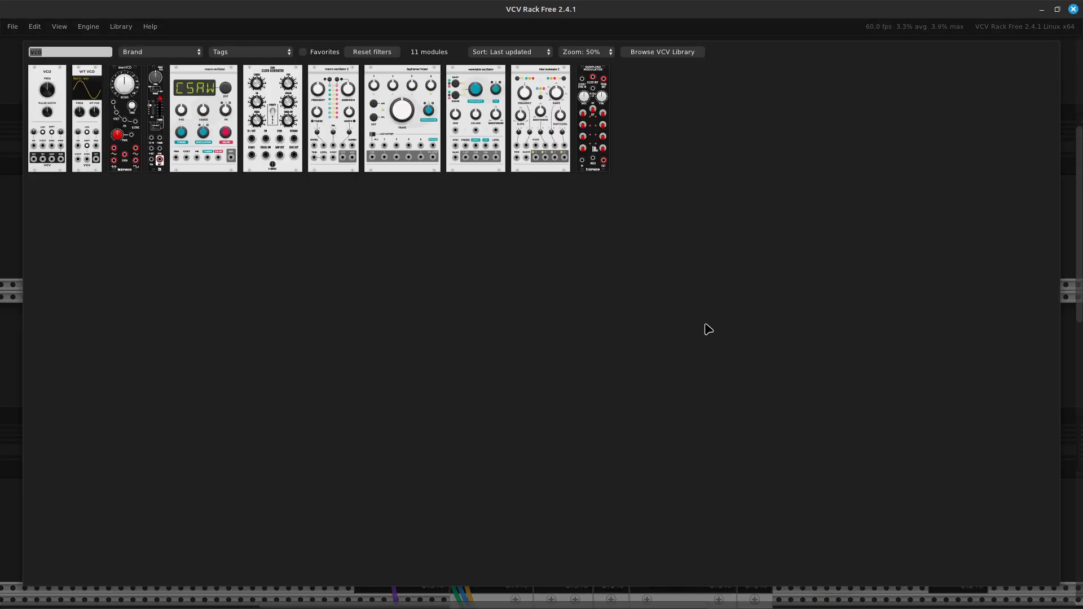
pyautogui.press('BackSpace')
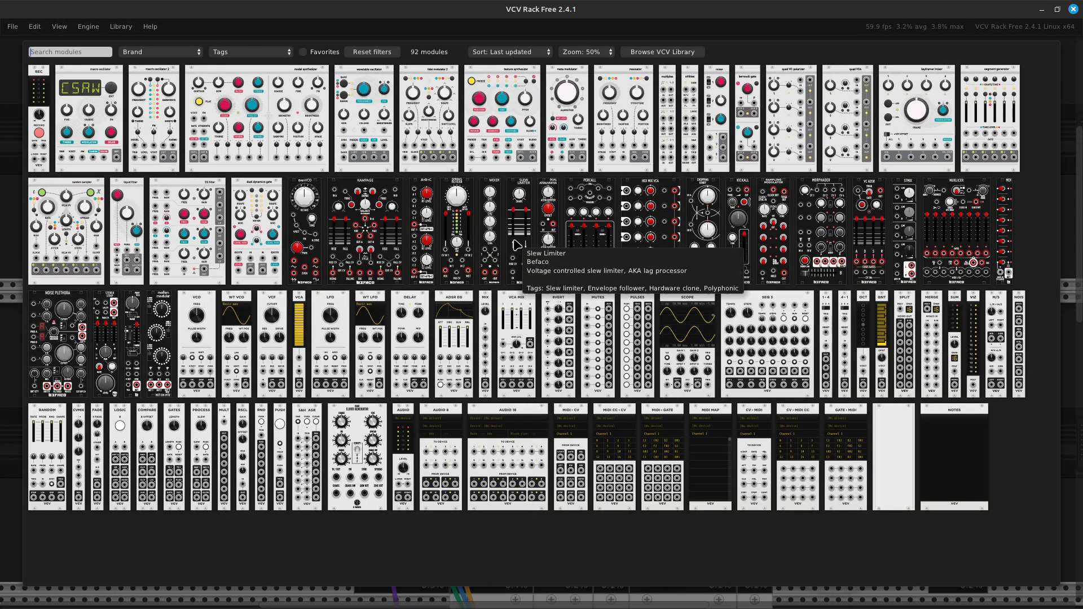
pyautogui.write('mixer')
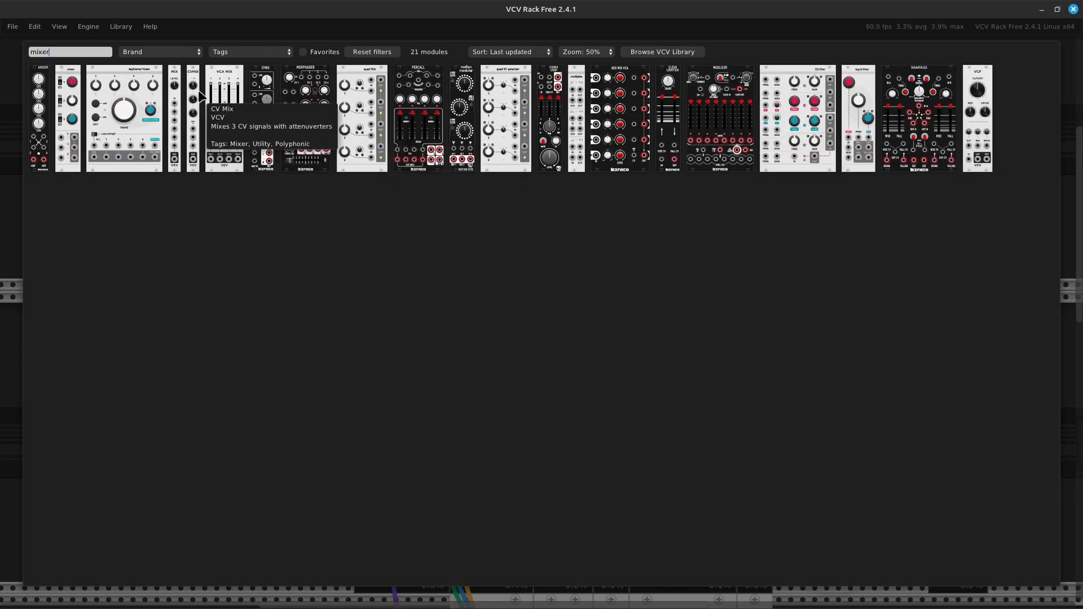
pyautogui.click(221, 102)
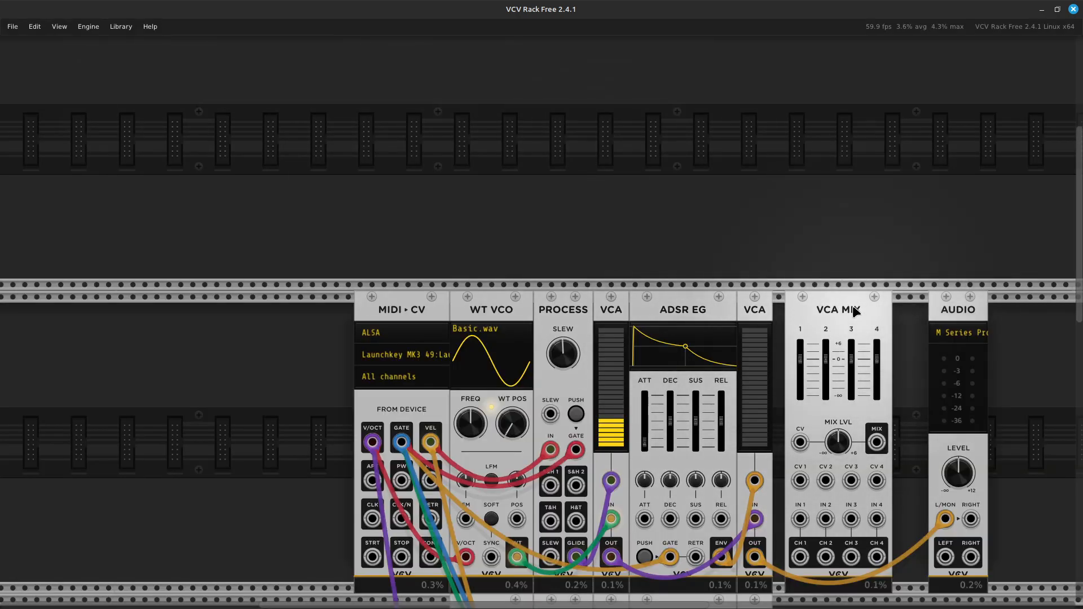
pyautogui.moveTo(852, 305); pyautogui.dragTo(838, 306)
pyautogui.moveTo(958, 307); pyautogui.dragTo(913, 307)
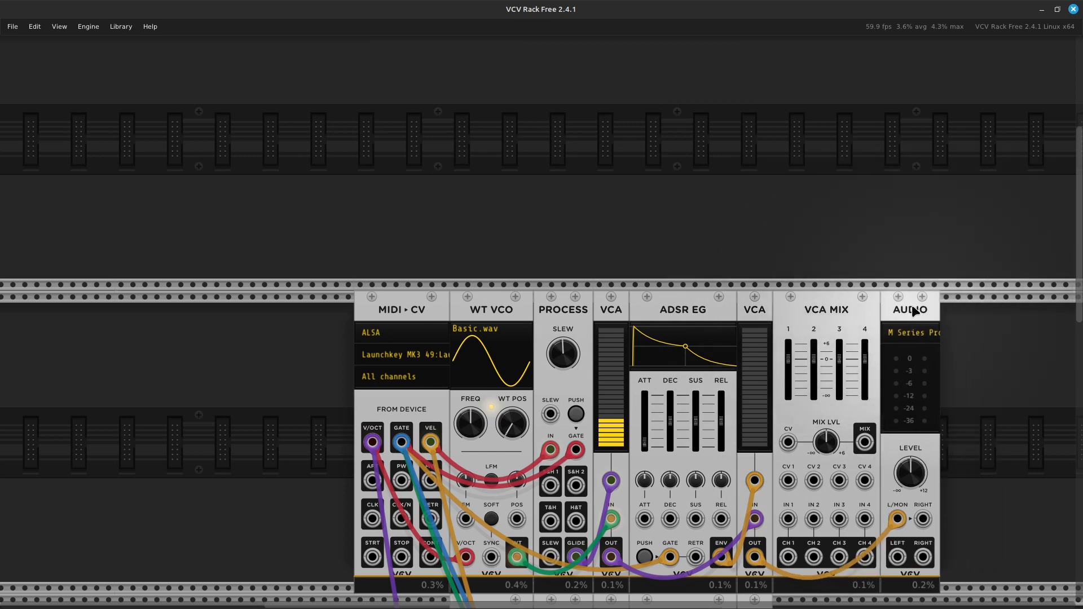
# Reroute the upper final VCA's output from AUDIO to VCA MIX IN 1 and connect the lower final VCA's OUT to IN 2
pyautogui.scroll(-5, 912, 305)
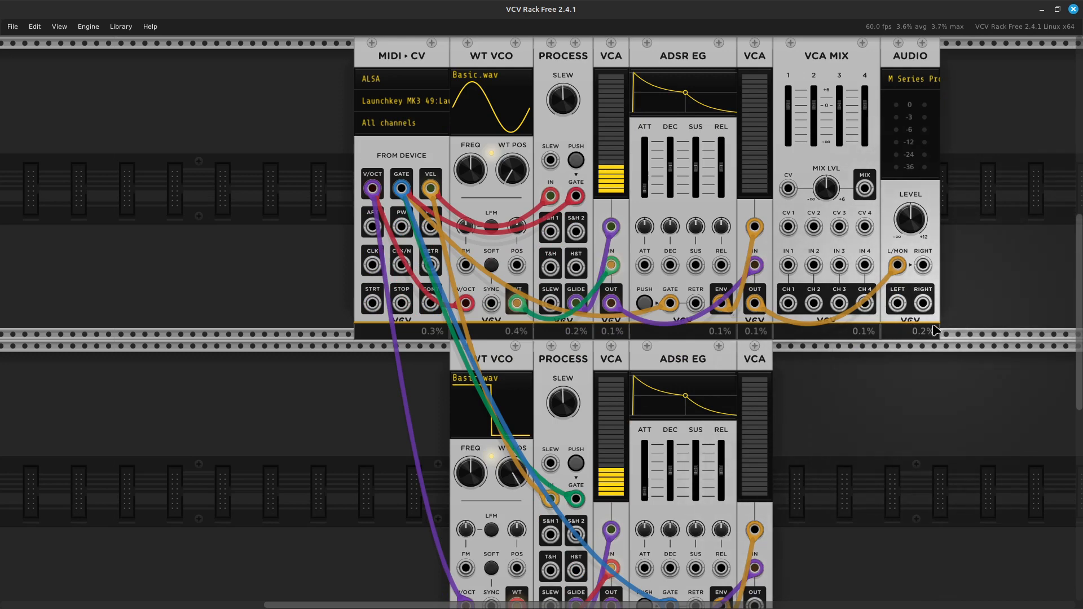
pyautogui.moveTo(898, 266); pyautogui.dragTo(786, 272)
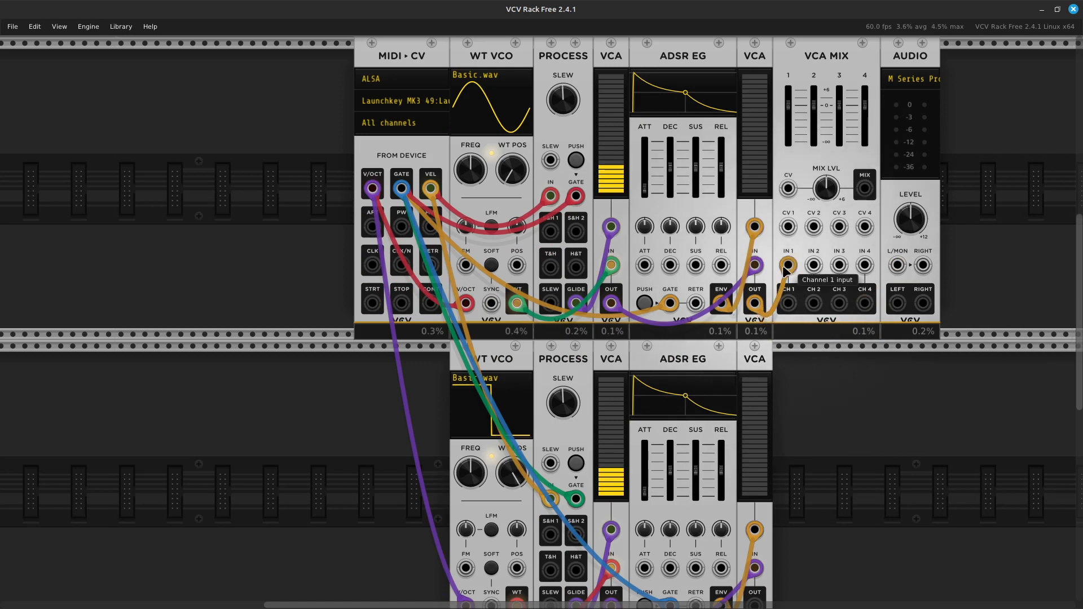
pyautogui.scroll(-3, 784, 447)
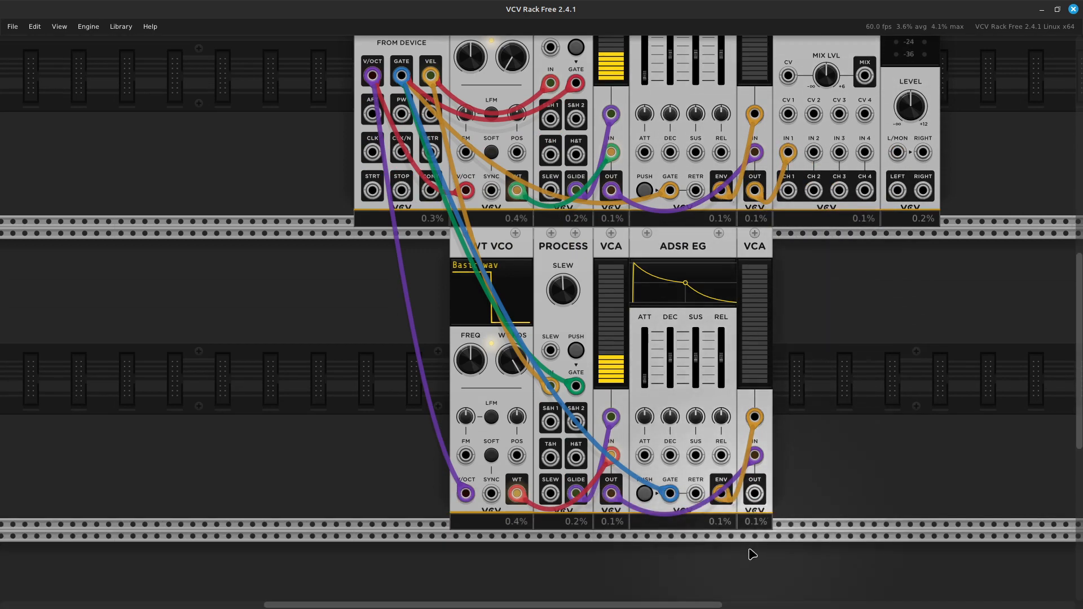
pyautogui.moveTo(754, 494); pyautogui.dragTo(815, 152)
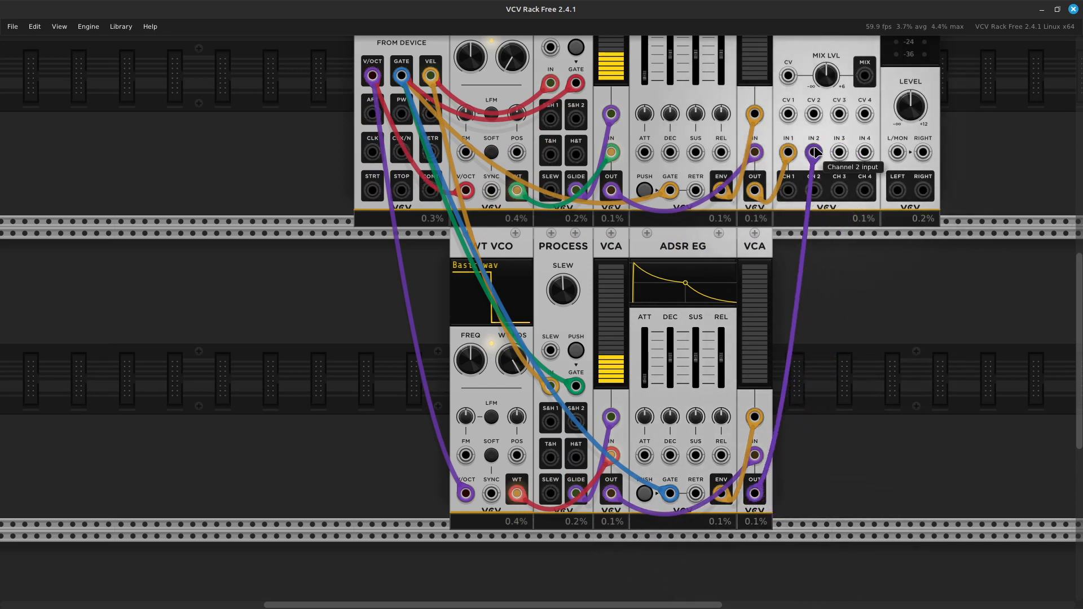
# Connect the MIX output of VCA MIX to the L/MON input of AUDIO
pyautogui.scroll(4, 815, 152)
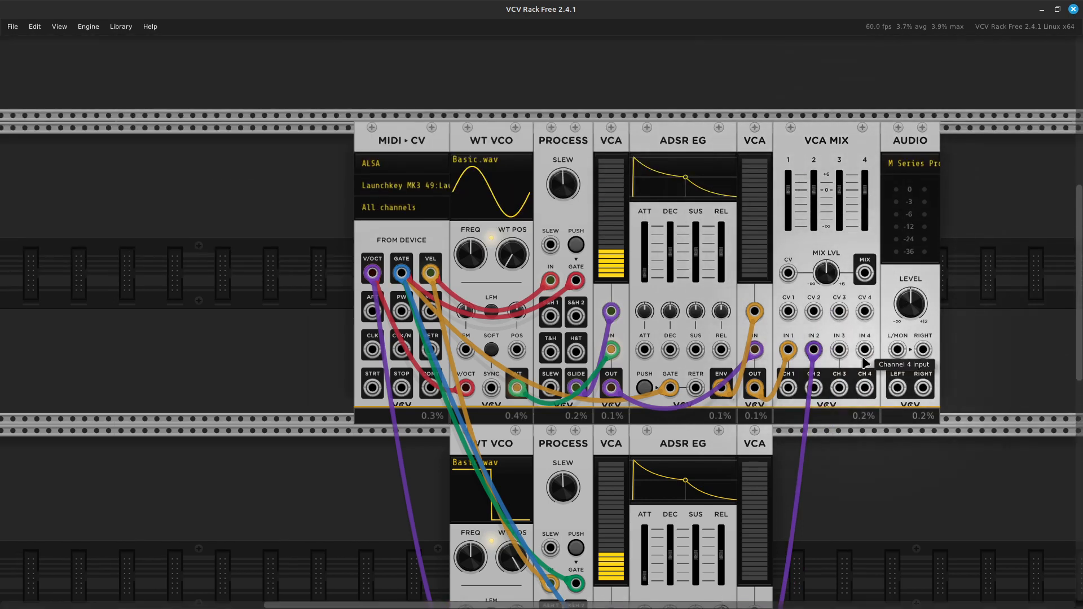
pyautogui.moveTo(865, 274); pyautogui.dragTo(906, 351)
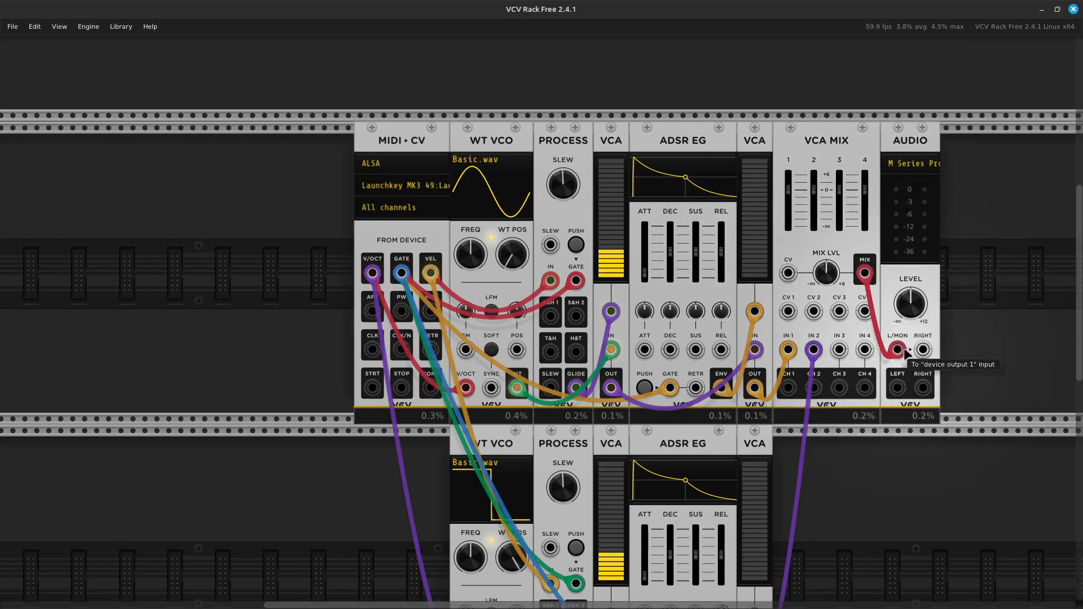
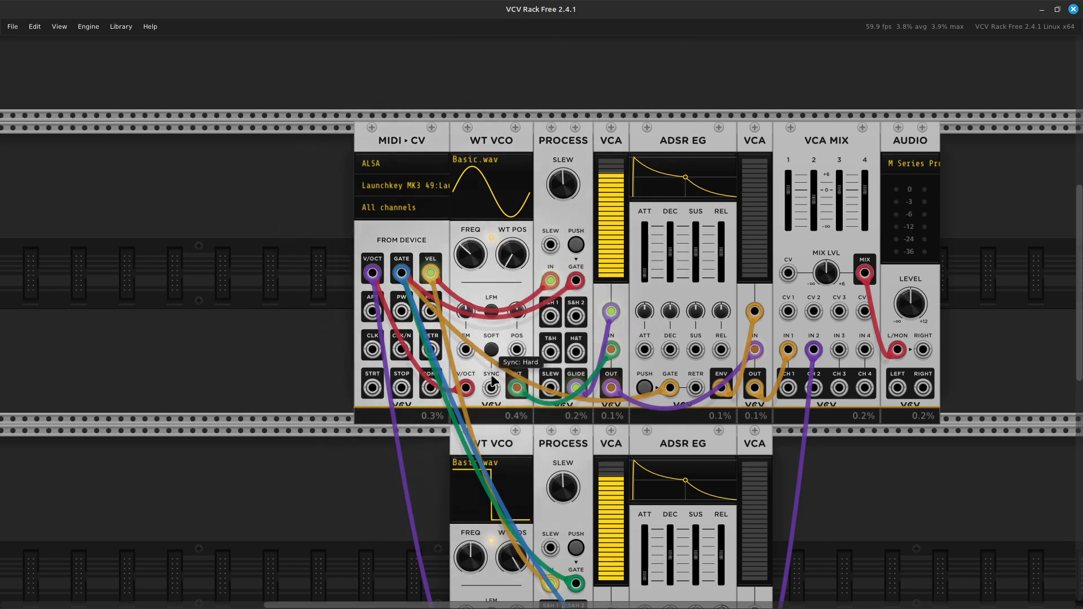
# Adjust the upper WT VCO's frequency to about 65 Hz
pyautogui.scroll(-5, 543, 452)
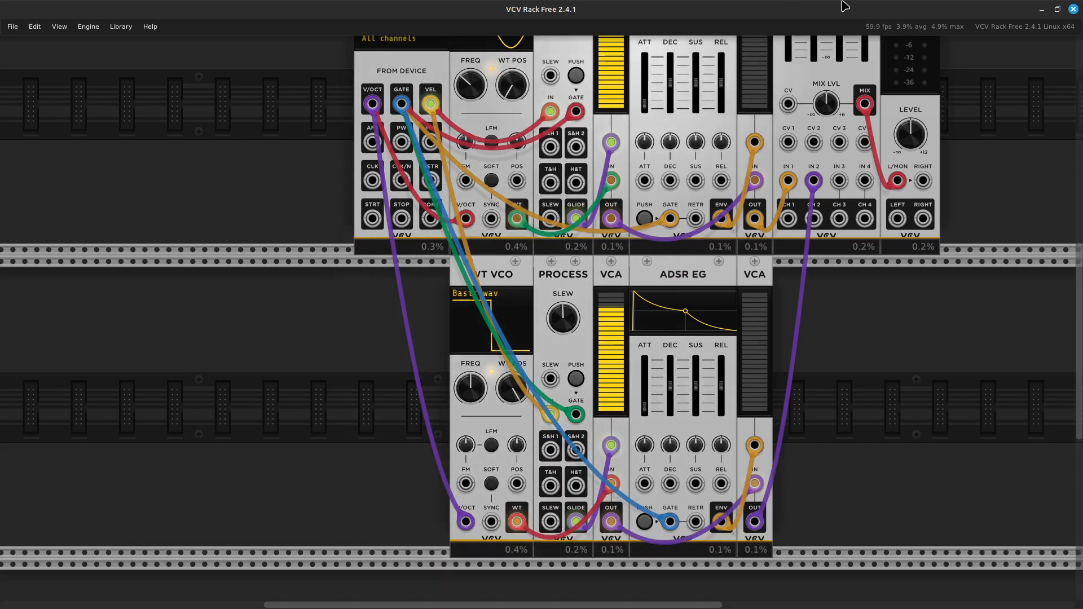
pyautogui.scroll(4, 879, 100)
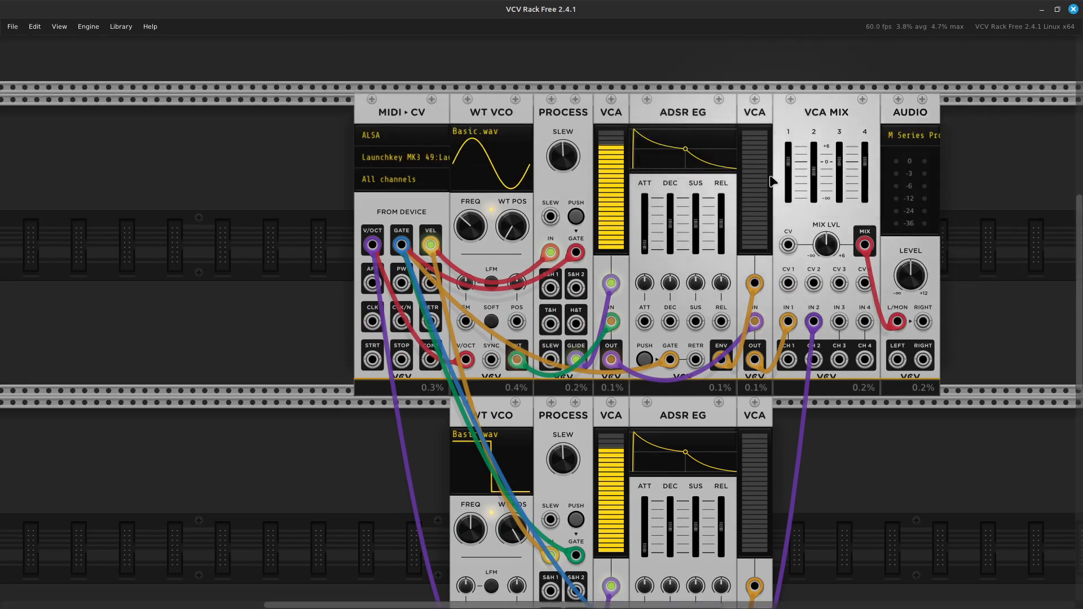
pyautogui.moveTo(808, 173)
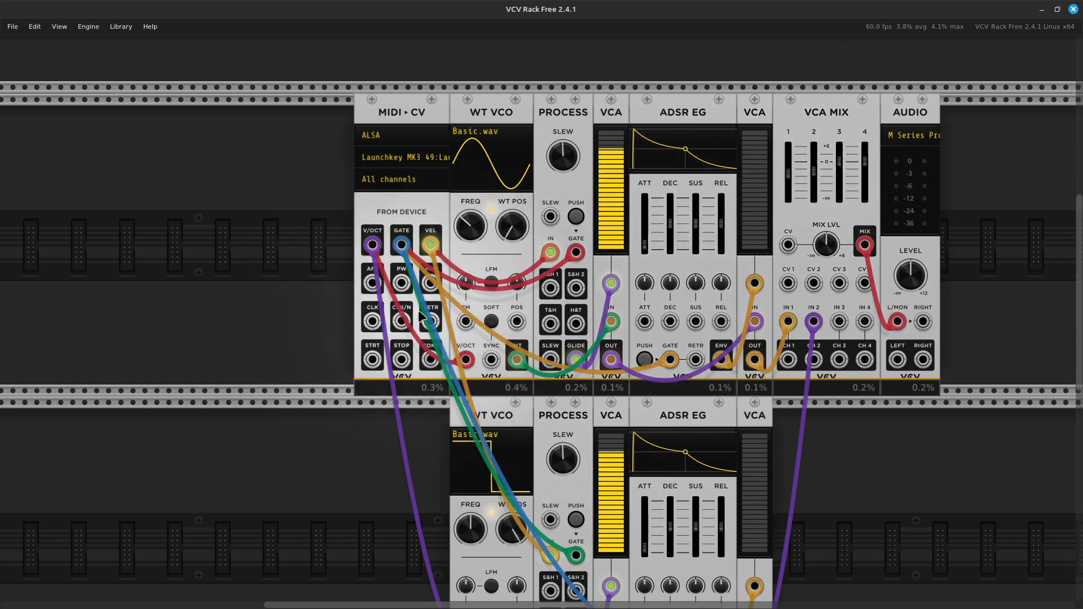
pyautogui.moveTo(468, 228)
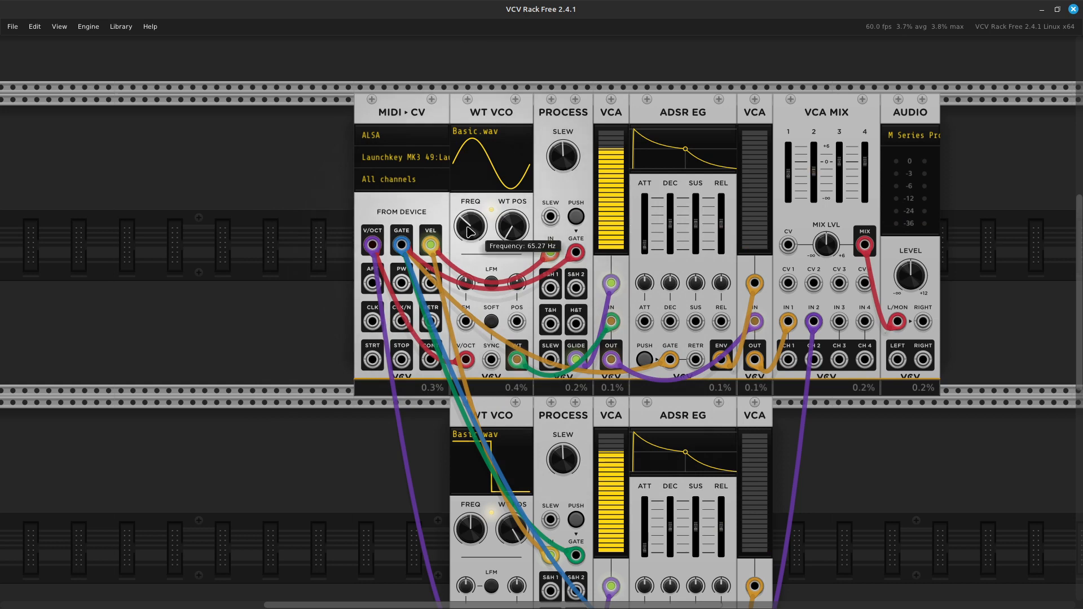
pyautogui.moveTo(467, 228); pyautogui.dragTo(468, 223)
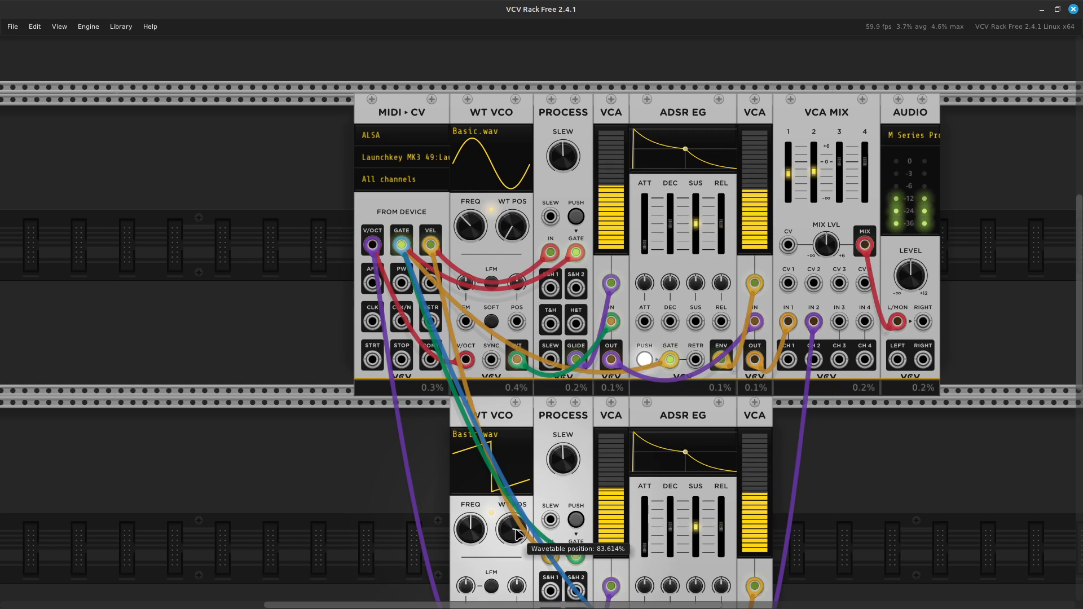
# Set the lower WT VCO's wavetable position to about 49%
pyautogui.moveTo(513, 530); pyautogui.dragTo(517, 535)
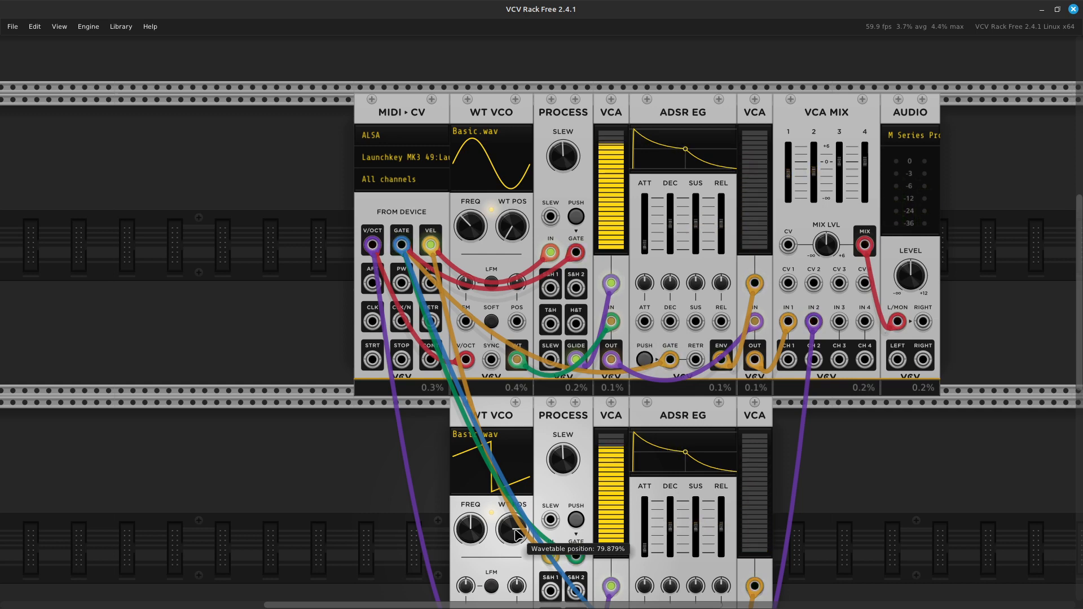
pyautogui.scroll(-2, 1082, 466)
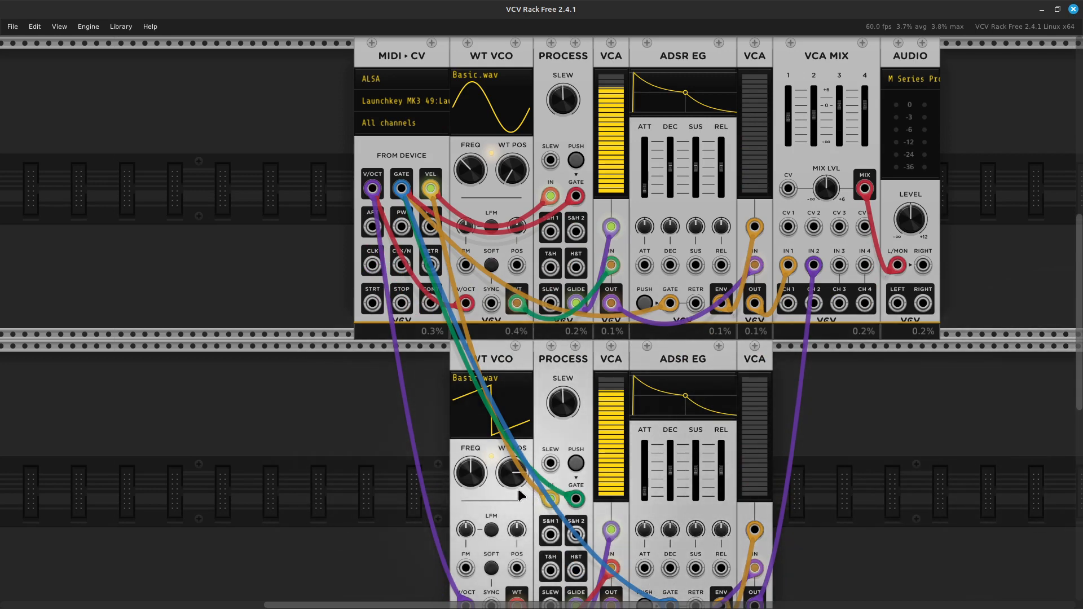
pyautogui.moveTo(510, 482)
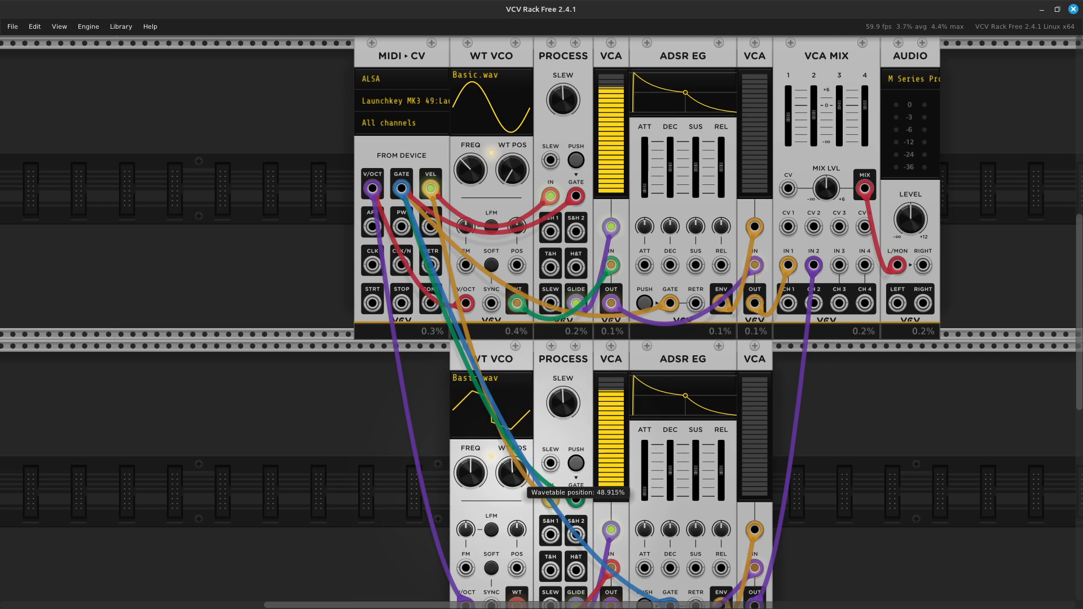
pyautogui.moveTo(511, 474); pyautogui.dragTo(511, 476)
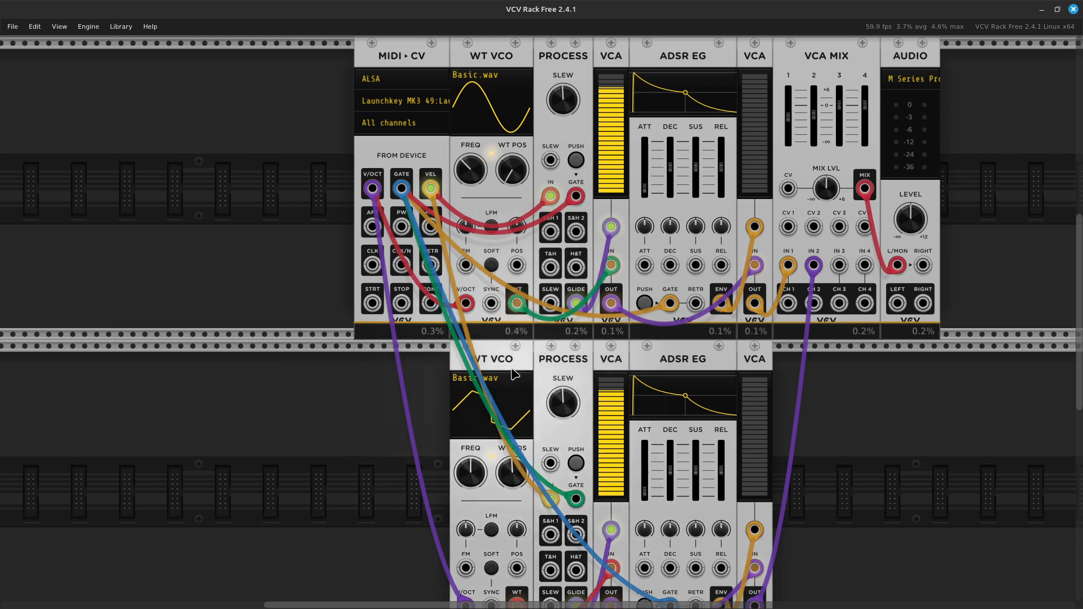
# Shift the lower WT VCO clear of the cables, adjust its wavetable position to about 63%, and return it beside PROCESS
pyautogui.moveTo(506, 355); pyautogui.dragTo(445, 362)
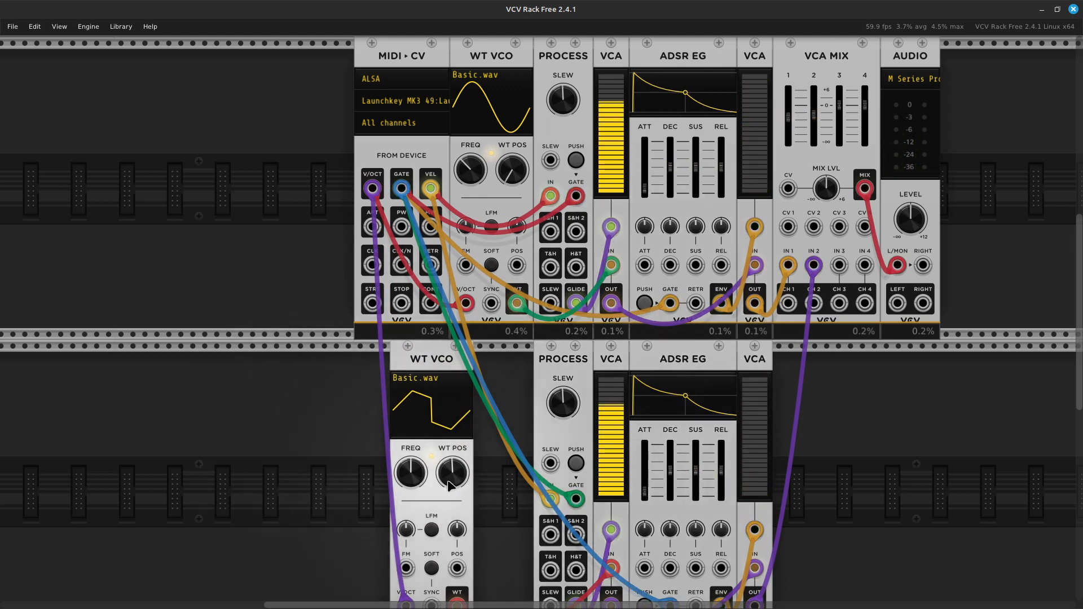
pyautogui.moveTo(452, 472); pyautogui.dragTo(452, 462)
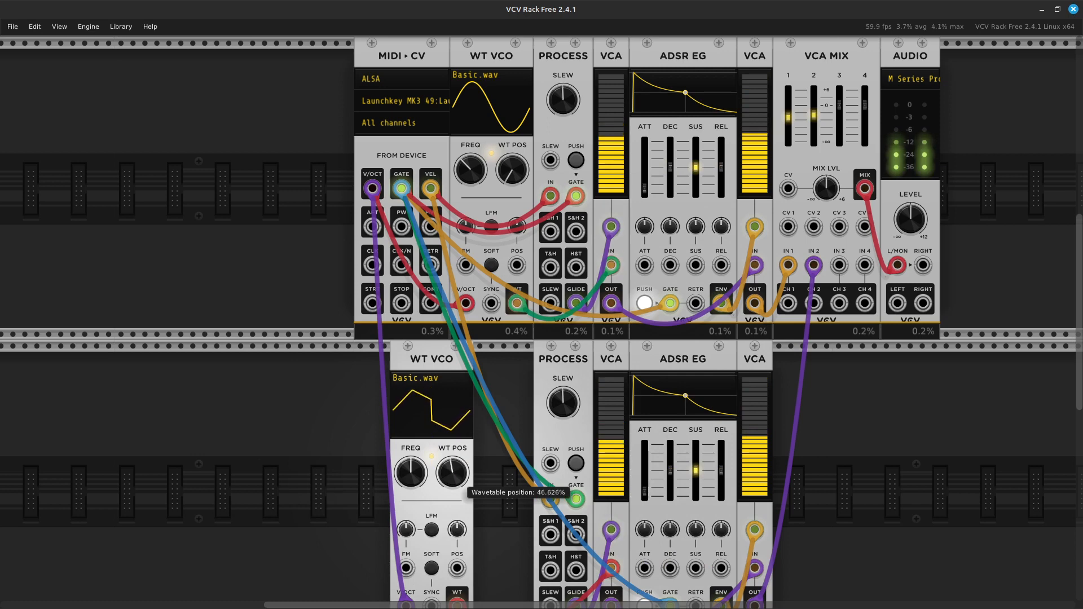
pyautogui.moveTo(453, 463); pyautogui.dragTo(453, 462)
pyautogui.moveTo(420, 375); pyautogui.dragTo(487, 387)
# Add an LFO directly beside the lower WT VCO and connect its SIN output to the VCO's POS input
pyautogui.scroll(-3, 411, 461)
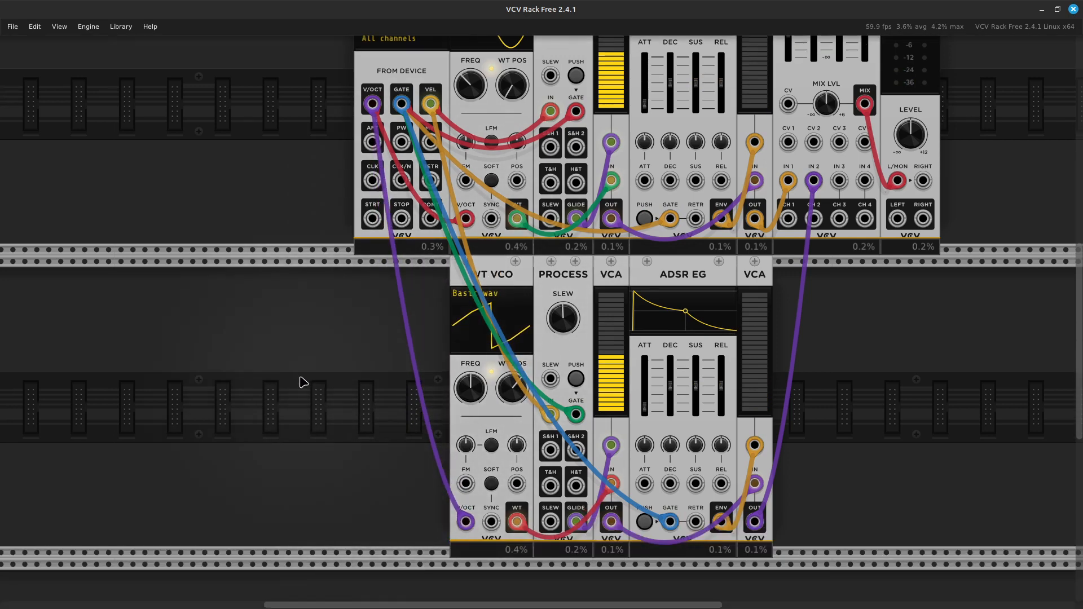
pyautogui.rightClick(319, 388)
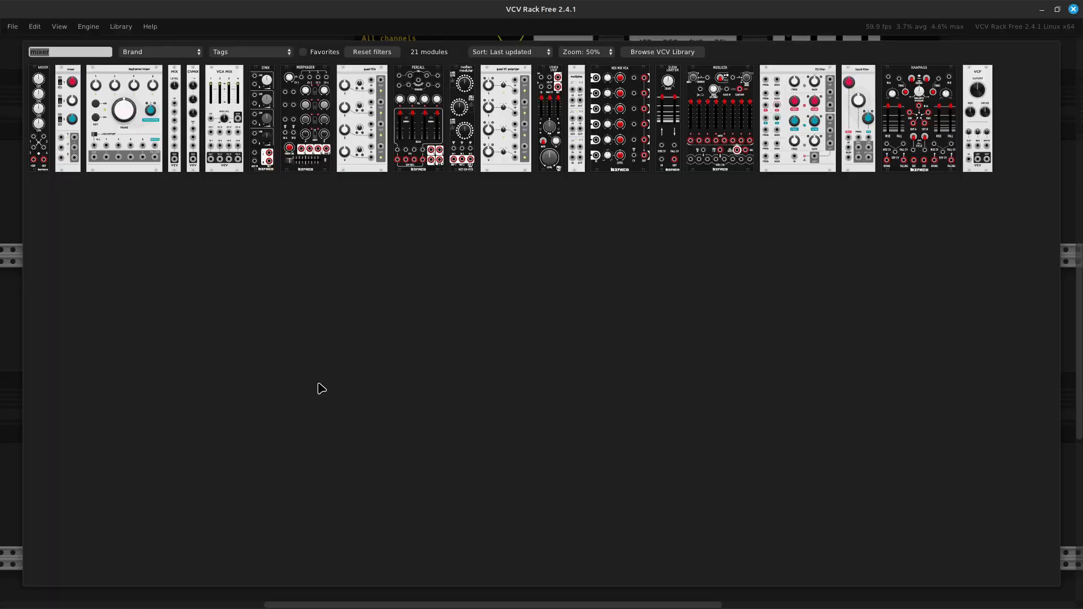
pyautogui.press('BackSpace')
pyautogui.write('lfo')
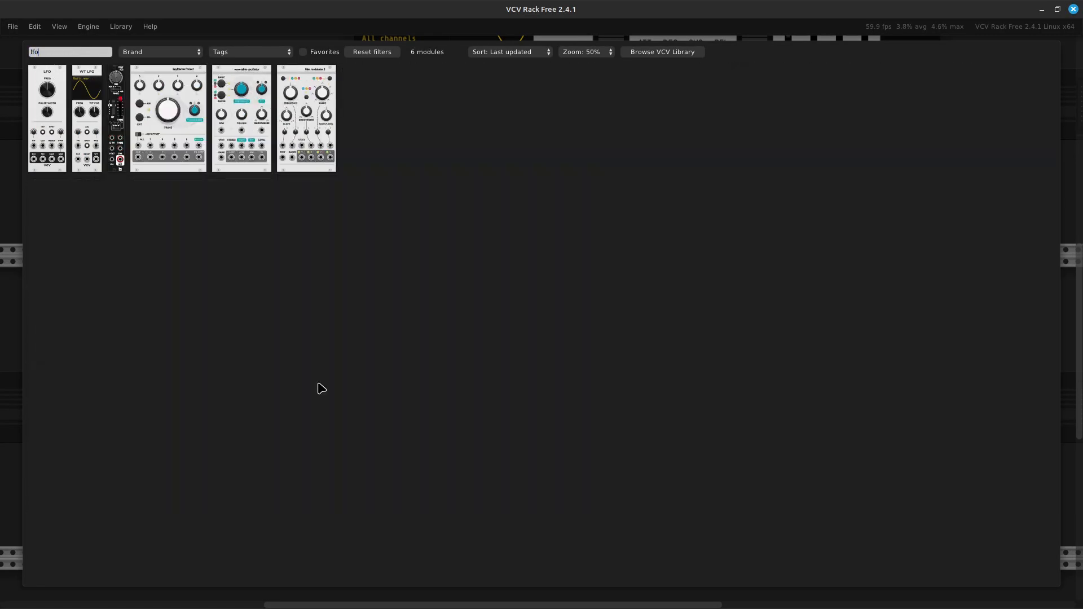
pyautogui.press('Return')
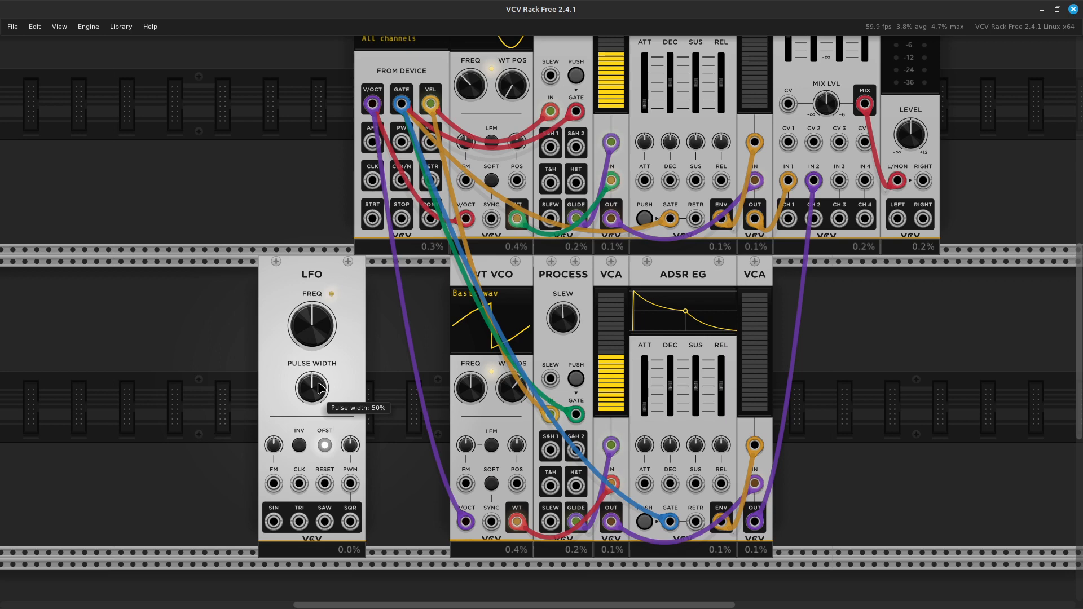
pyautogui.moveTo(300, 272); pyautogui.dragTo(381, 296)
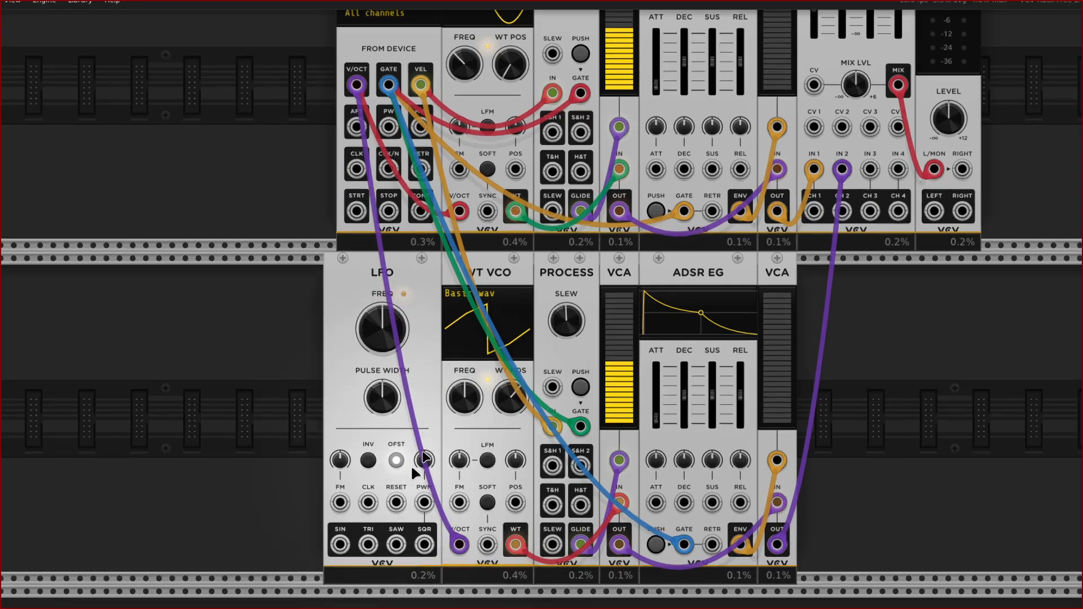
pyautogui.scroll(-3, 351, 543)
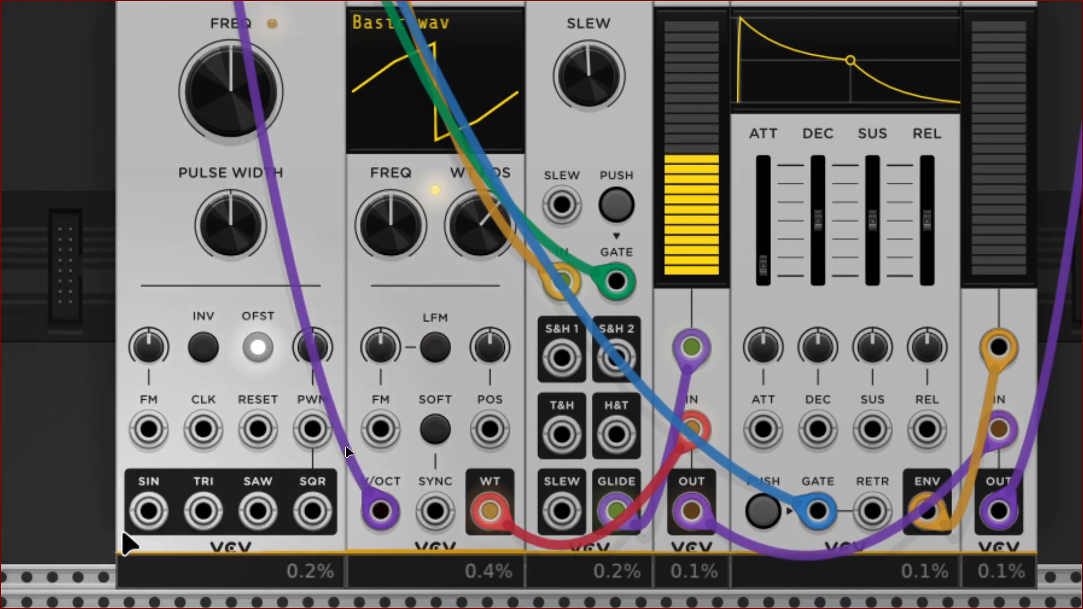
pyautogui.moveTo(149, 516); pyautogui.dragTo(499, 434)
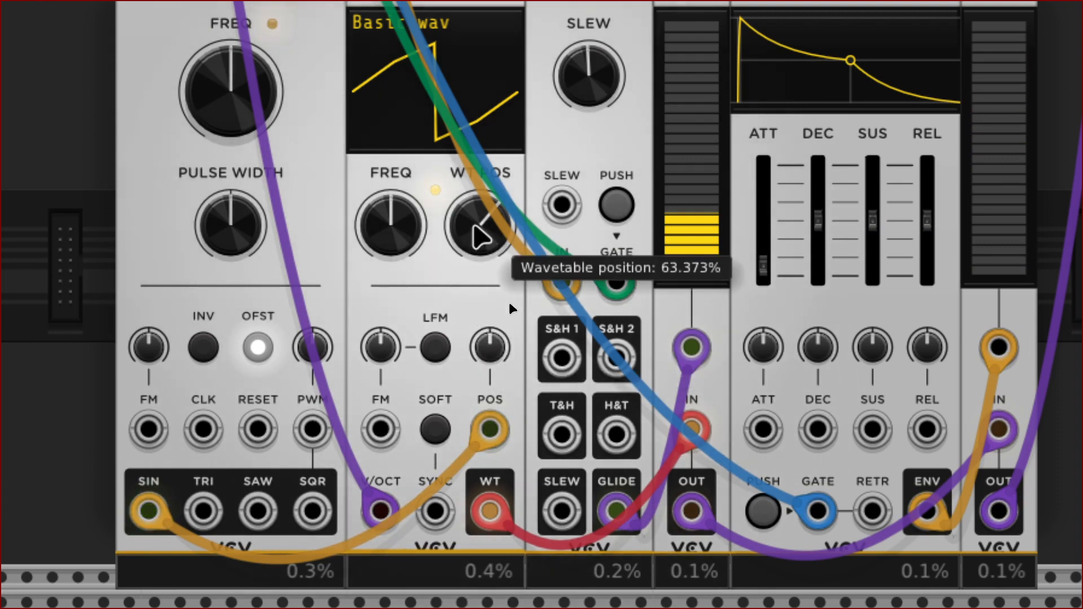
# Set the lower WT VCO's wavetable position to about 50% and raise its POS modulation amount to maximum
pyautogui.moveTo(466, 238); pyautogui.dragTo(466, 259)
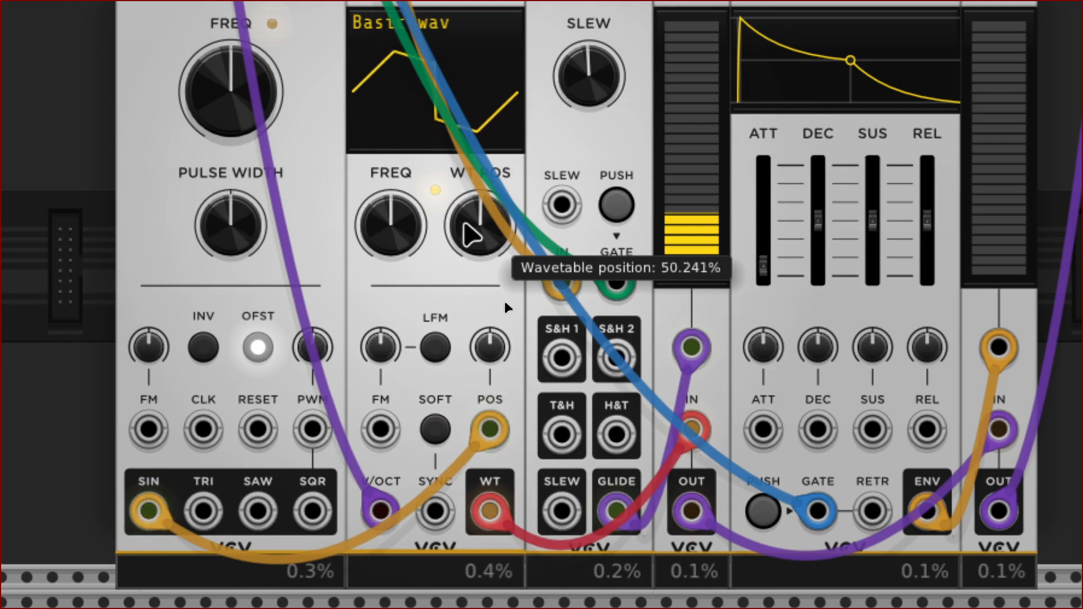
pyautogui.scroll(1, 480, 177)
pyautogui.scroll(5, 480, 177)
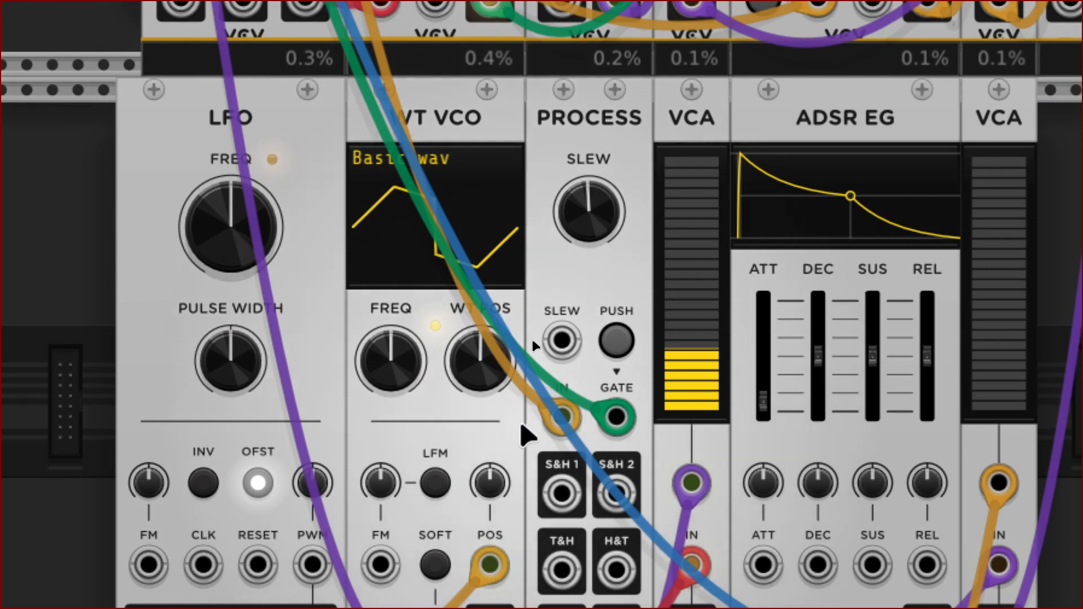
pyautogui.moveTo(490, 483); pyautogui.dragTo(490, 370)
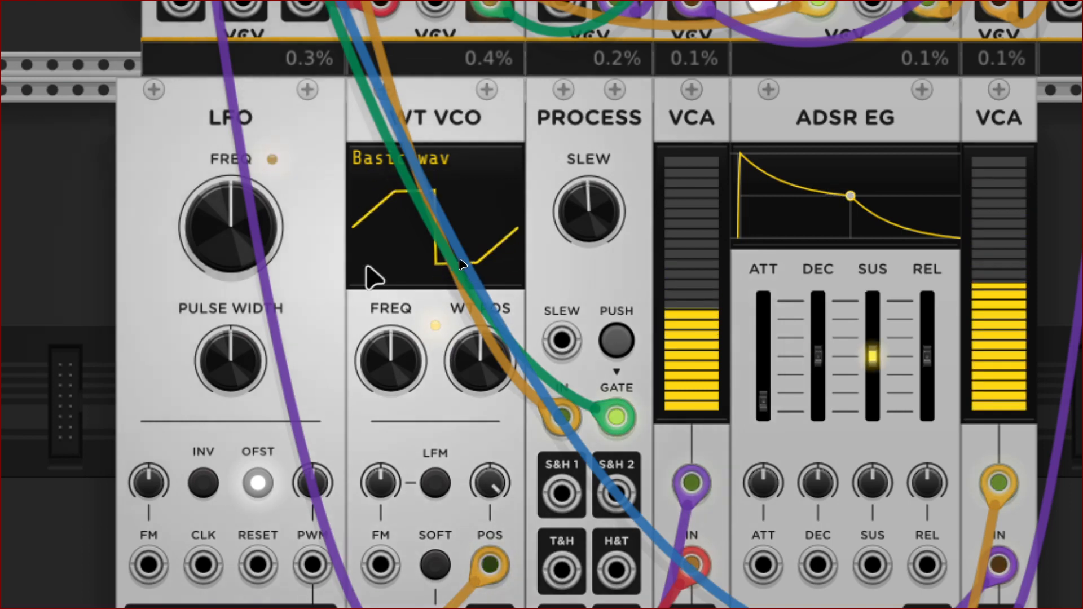
# Try LFO frequencies up to about 76 Hz and delete the LFO module
pyautogui.moveTo(213, 241); pyautogui.dragTo(213, 180)
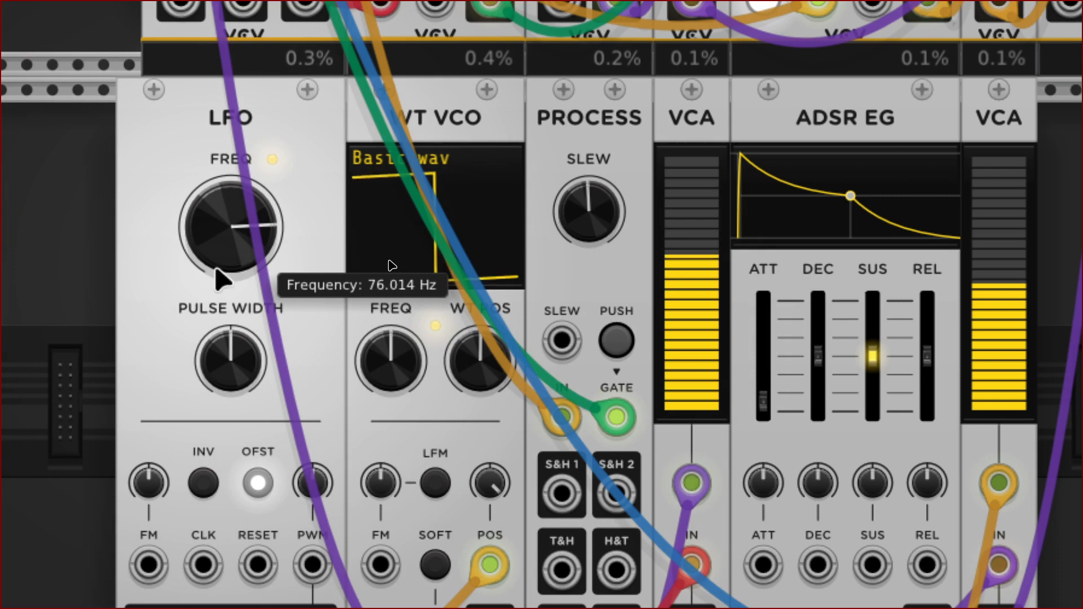
pyautogui.moveTo(216, 249); pyautogui.dragTo(216, 292)
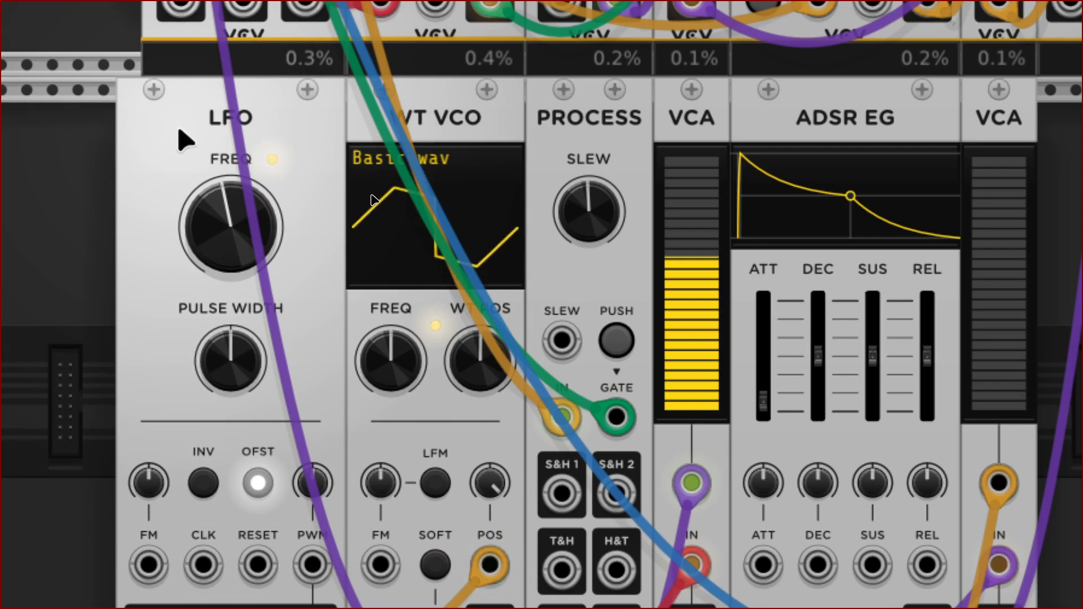
pyautogui.rightClick(185, 139)
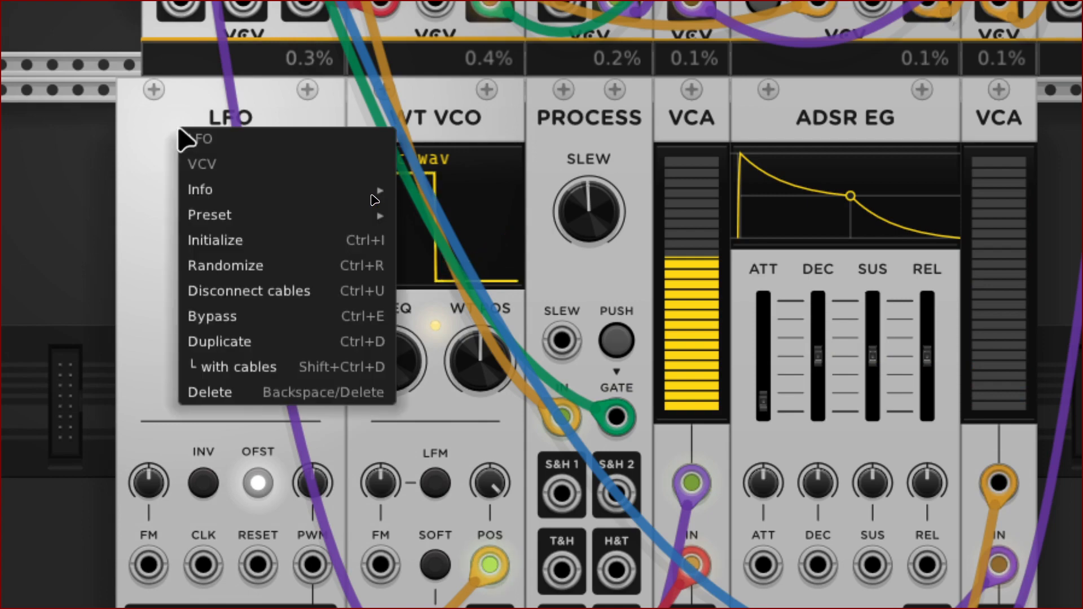
pyautogui.click(149, 131)
pyautogui.press('Delete')
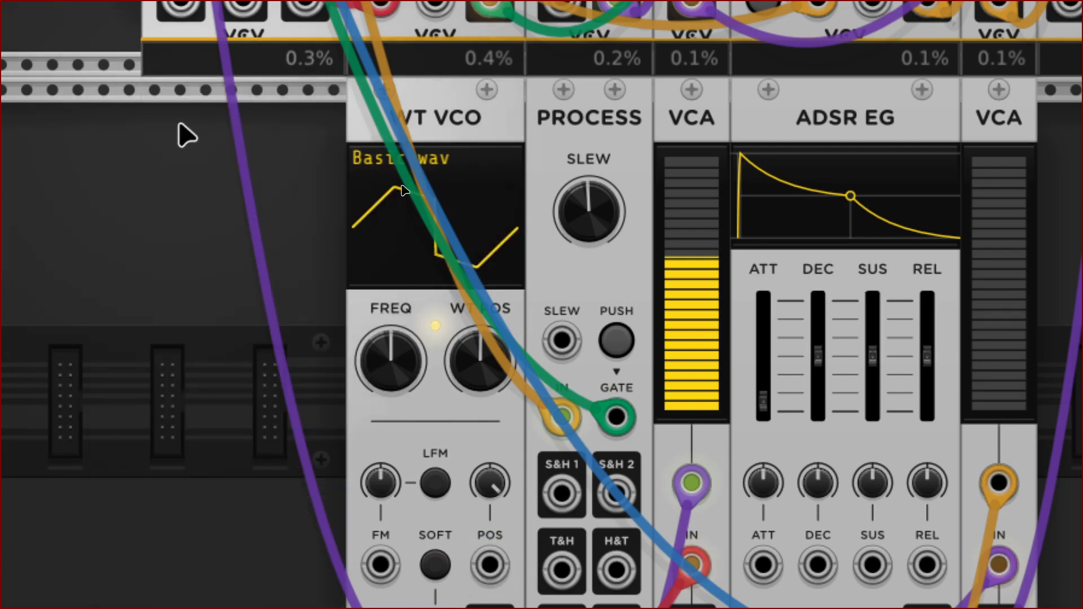
# Copy the upper ADSR EG module and place the copy in the lower row, directly before the WT VCO
pyautogui.scroll(5, 807, 14)
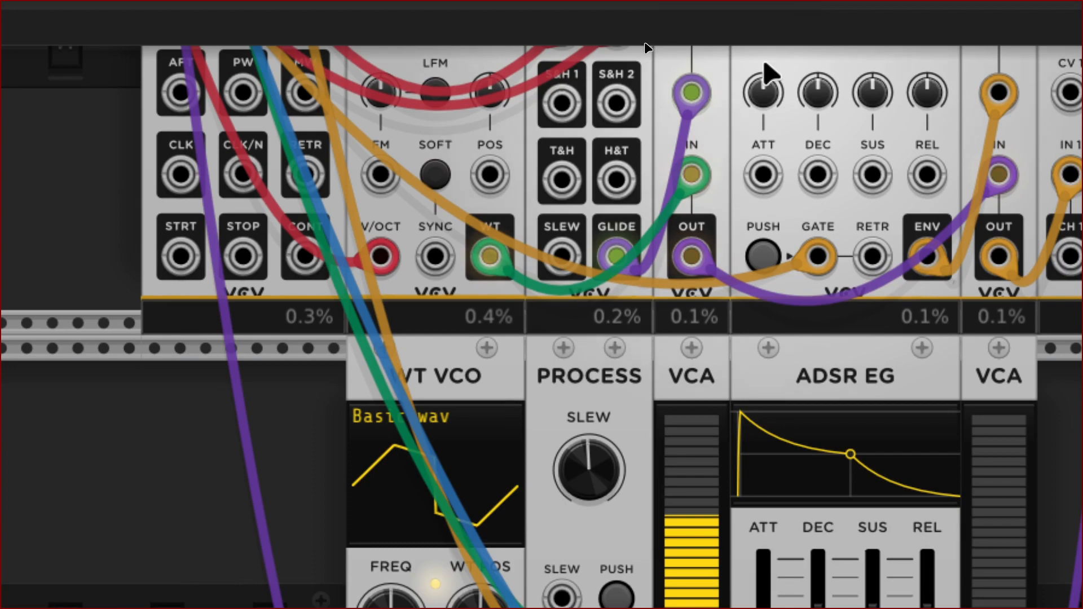
pyautogui.hotkey('ctrl', '-')
pyautogui.hotkey('ctrl', '-')
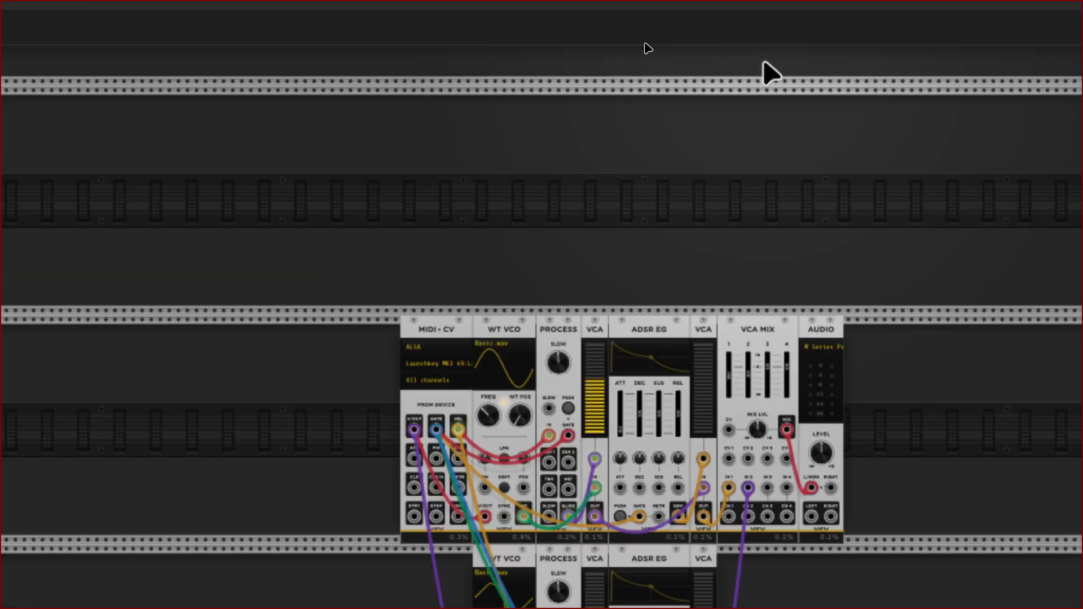
pyautogui.scroll(-5, 764, 76)
pyautogui.scroll(3, 734, 101)
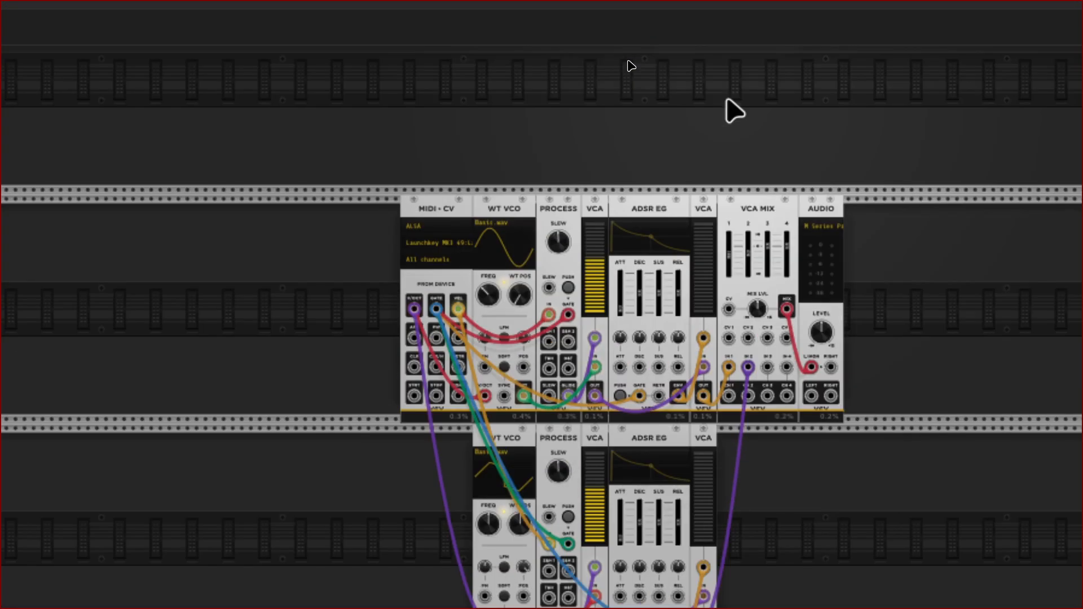
pyautogui.click(668, 213)
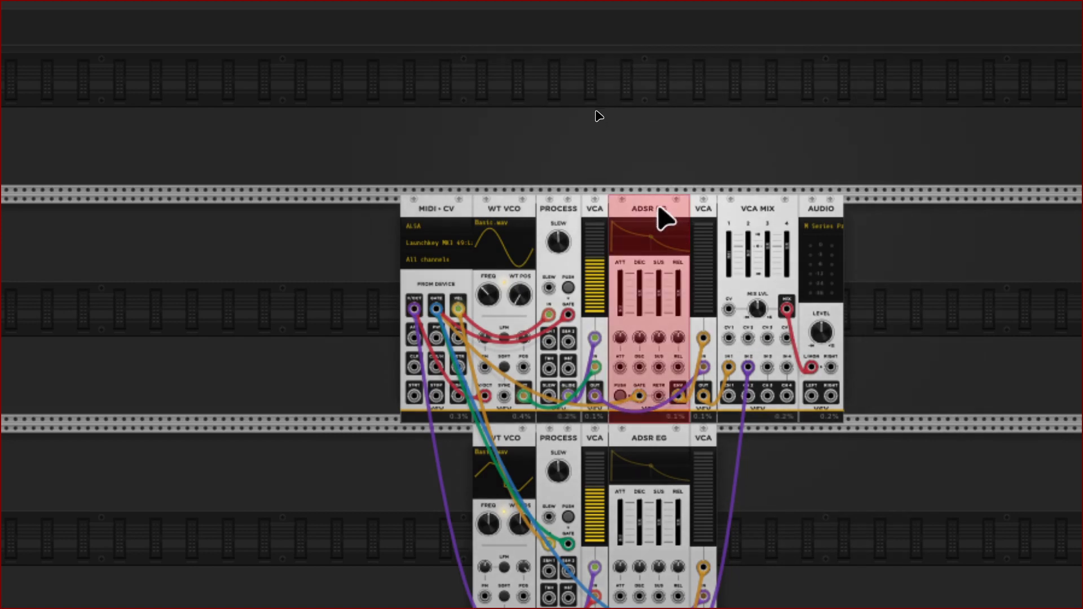
pyautogui.scroll(-4, 514, 344)
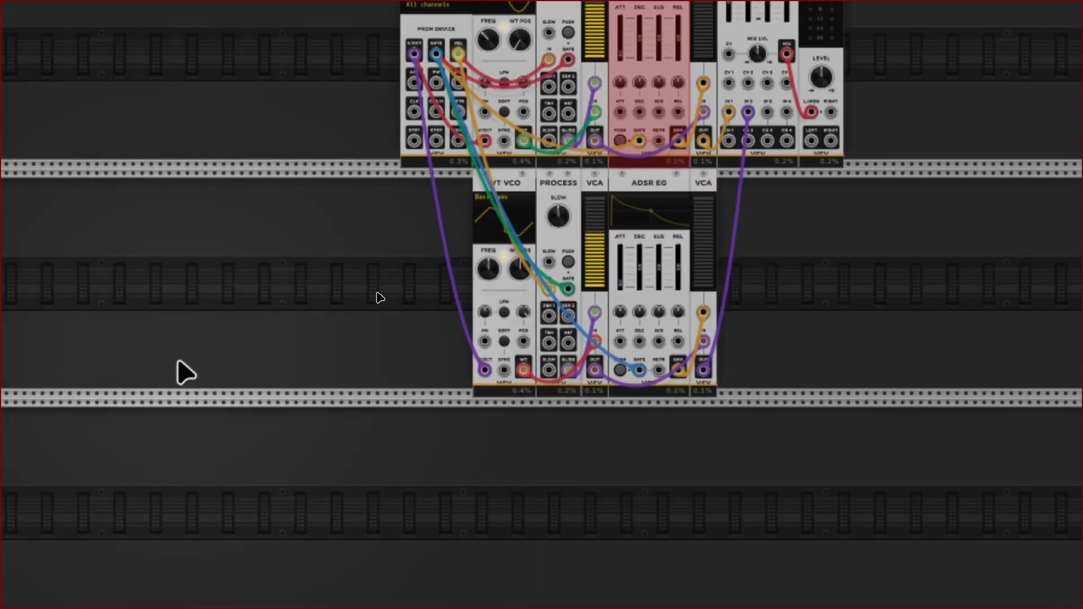
pyautogui.click(401, 294)
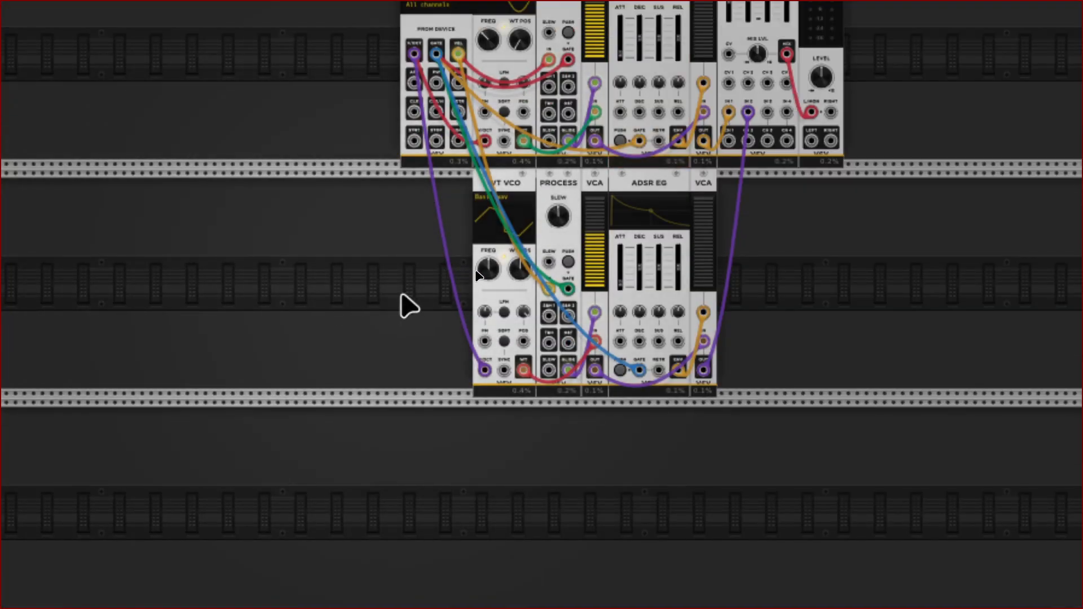
pyautogui.hotkey('ctrl', 'v')
pyautogui.click(288, 211)
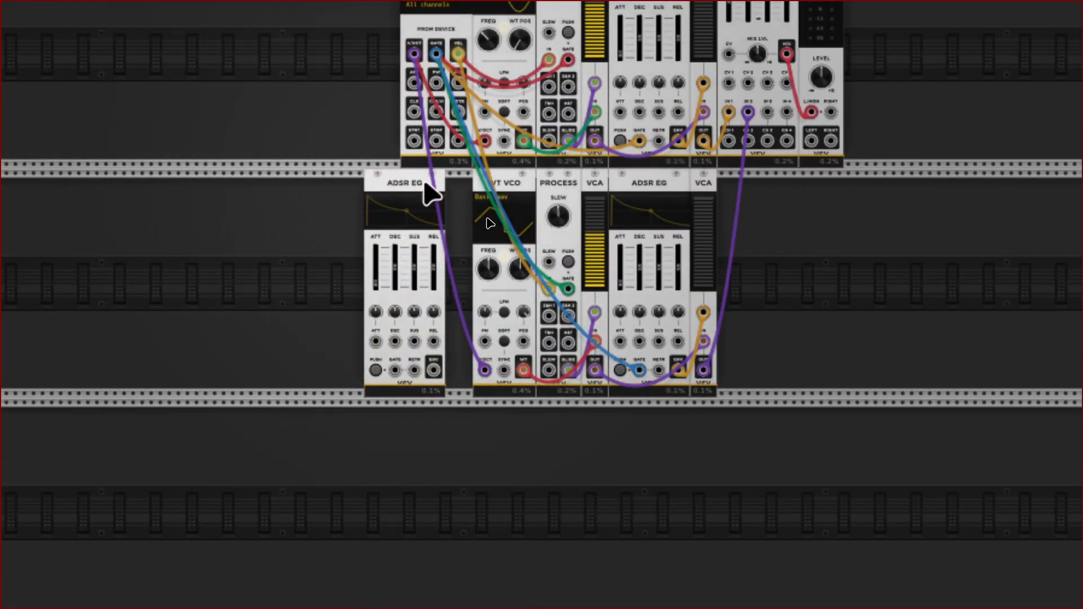
pyautogui.moveTo(402, 173); pyautogui.dragTo(428, 175)
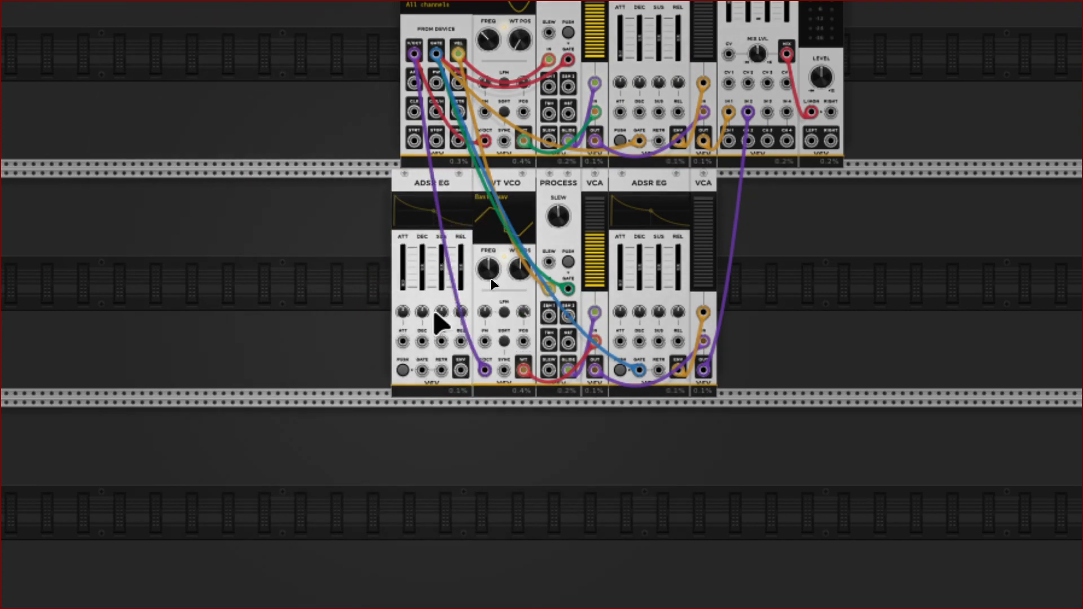
# Copy the upper ADSR EG's preset and paste it onto the new ADSR EG beside the lower WT VCO
pyautogui.scroll(3, 460, 285)
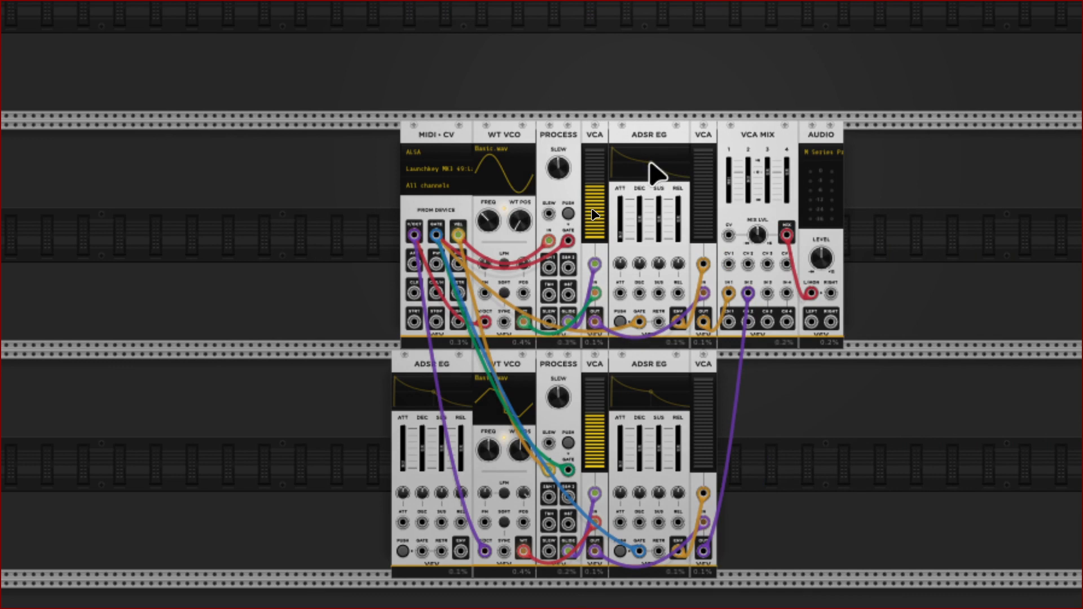
pyautogui.rightClick(654, 173)
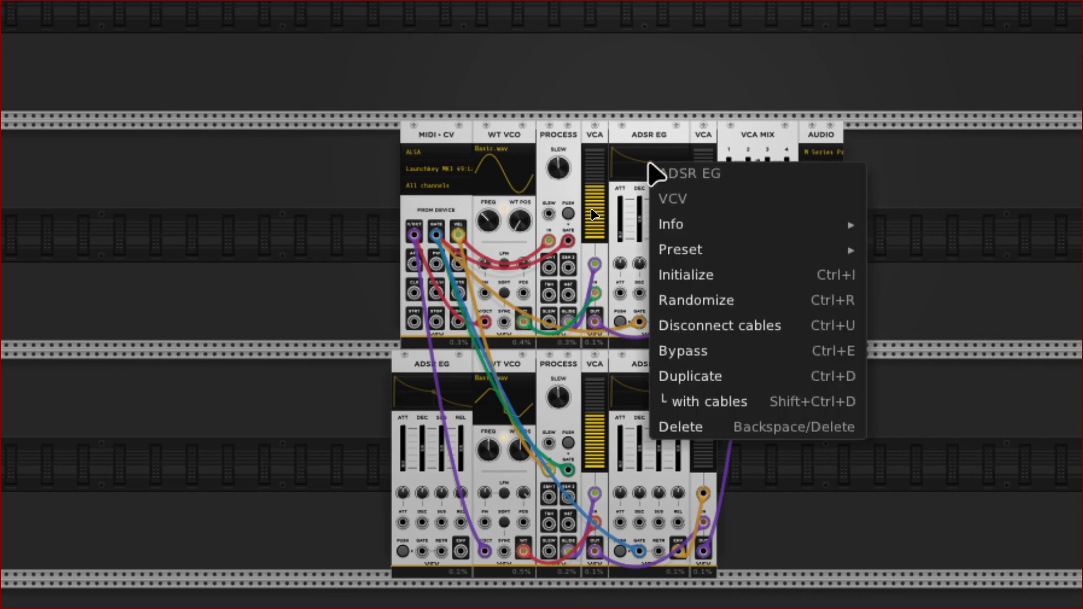
pyautogui.moveTo(775, 249)
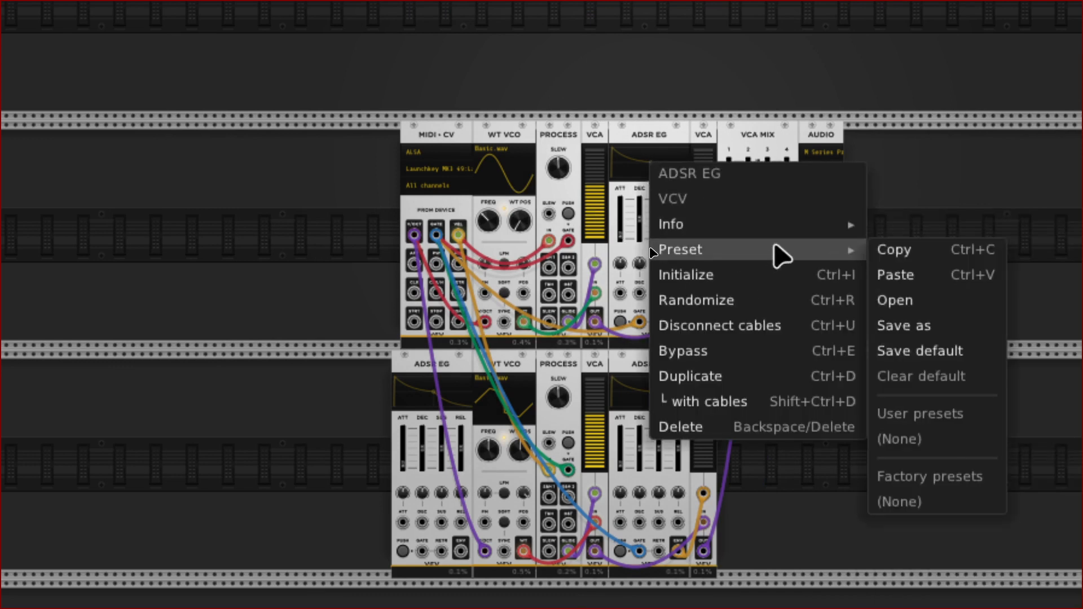
pyautogui.click(966, 258)
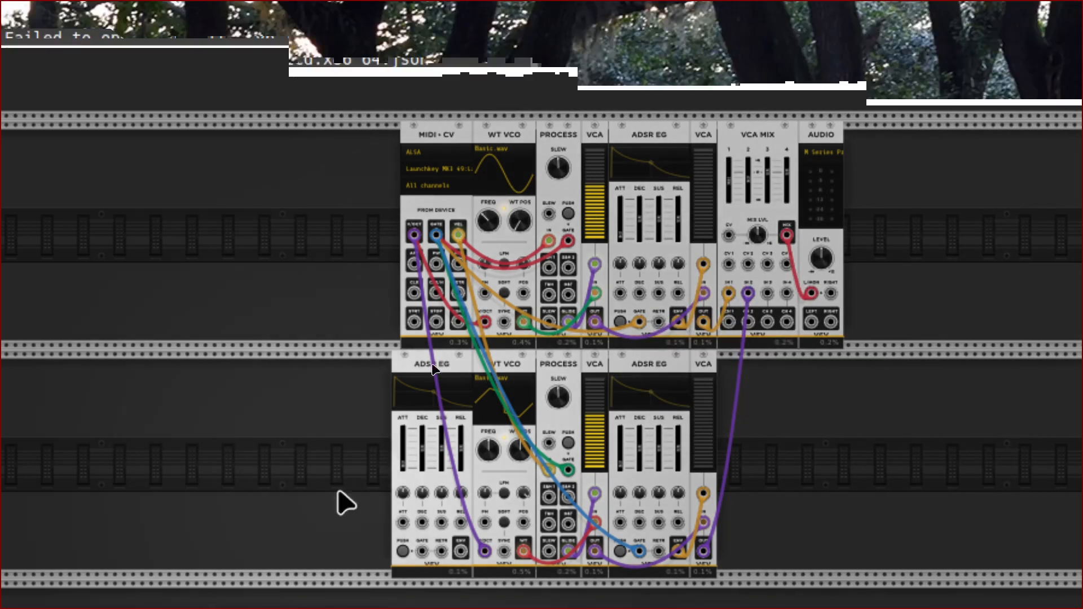
pyautogui.rightClick(419, 404)
pyautogui.moveTo(496, 484)
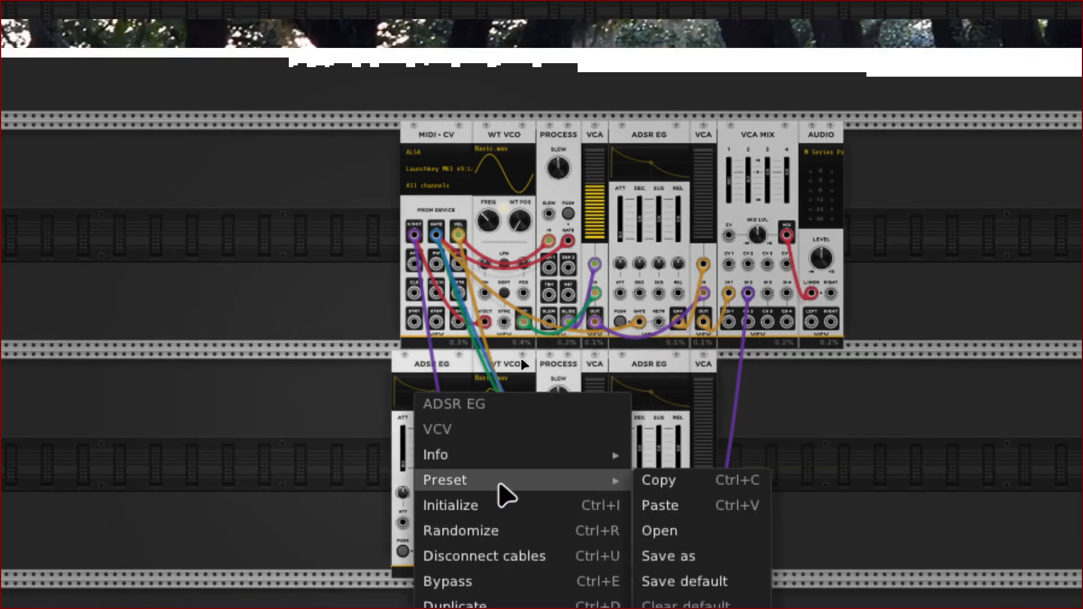
pyautogui.click(710, 508)
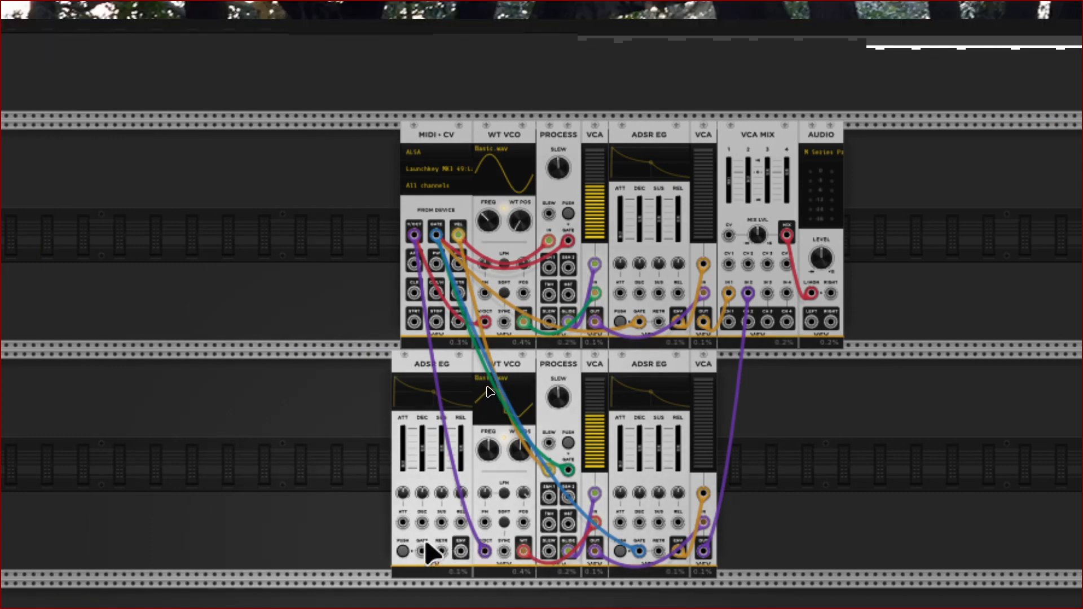
# Connect the new ADSR EG's GATE input to the GATE output of MIDI-CV
pyautogui.moveTo(422, 551); pyautogui.dragTo(436, 236)
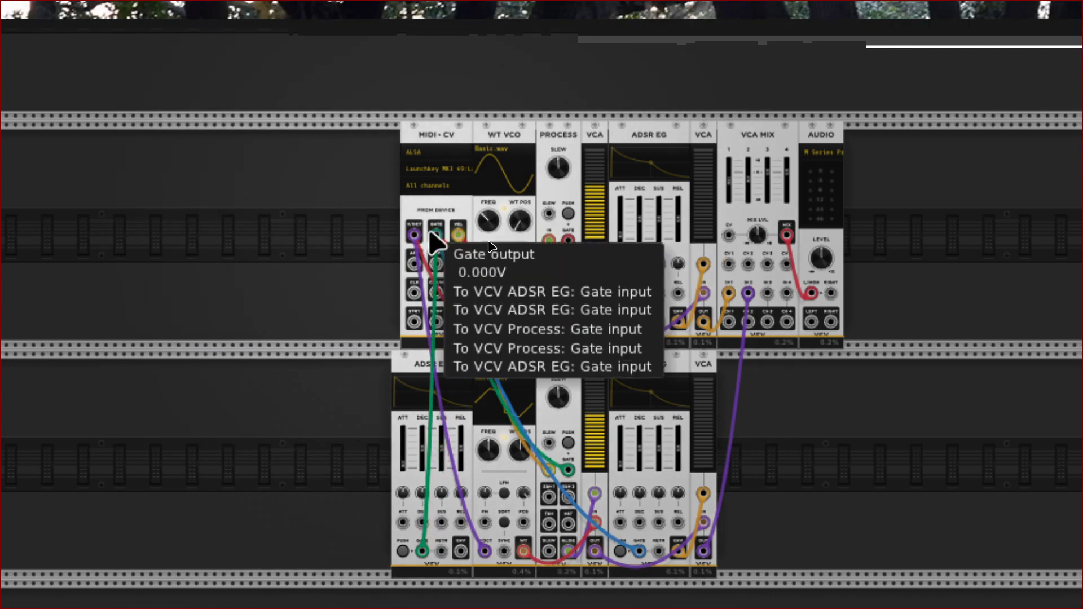
pyautogui.scroll(-1, 397, 411)
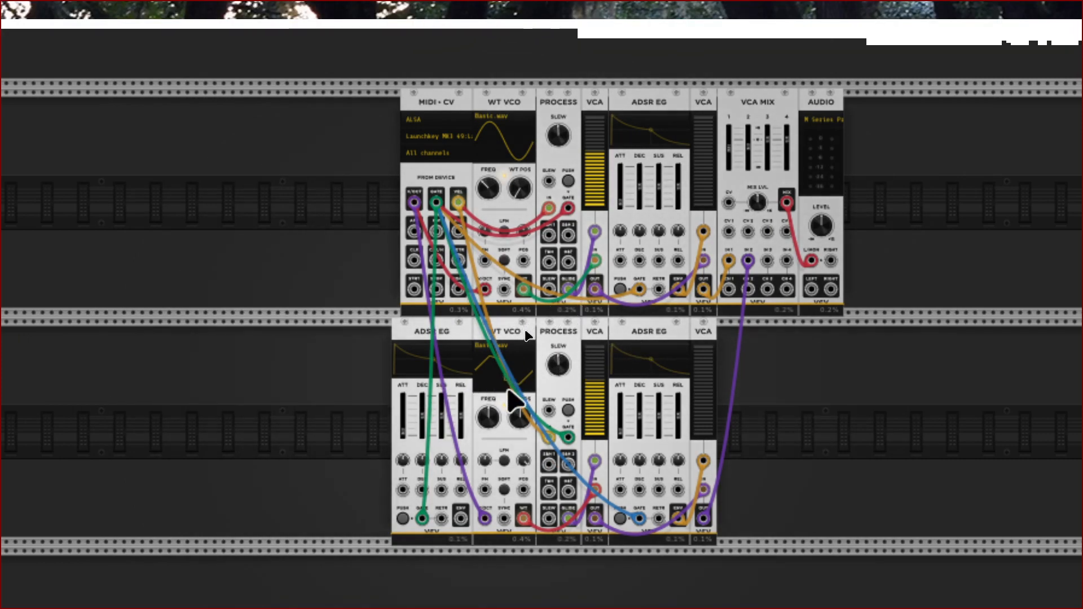
pyautogui.scroll(-2, 509, 390)
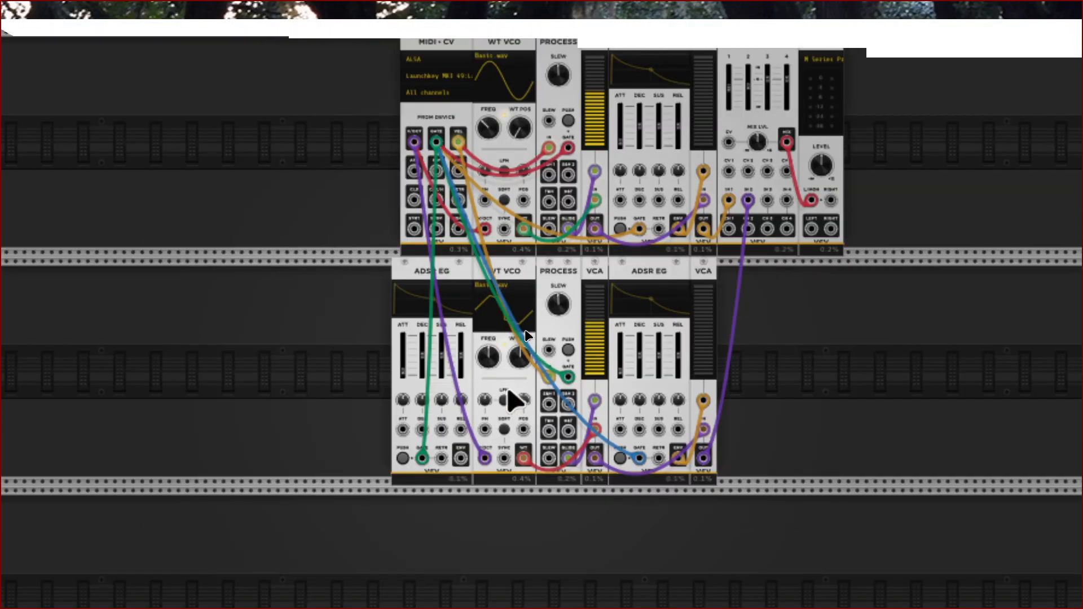
pyautogui.scroll(5, 525, 335)
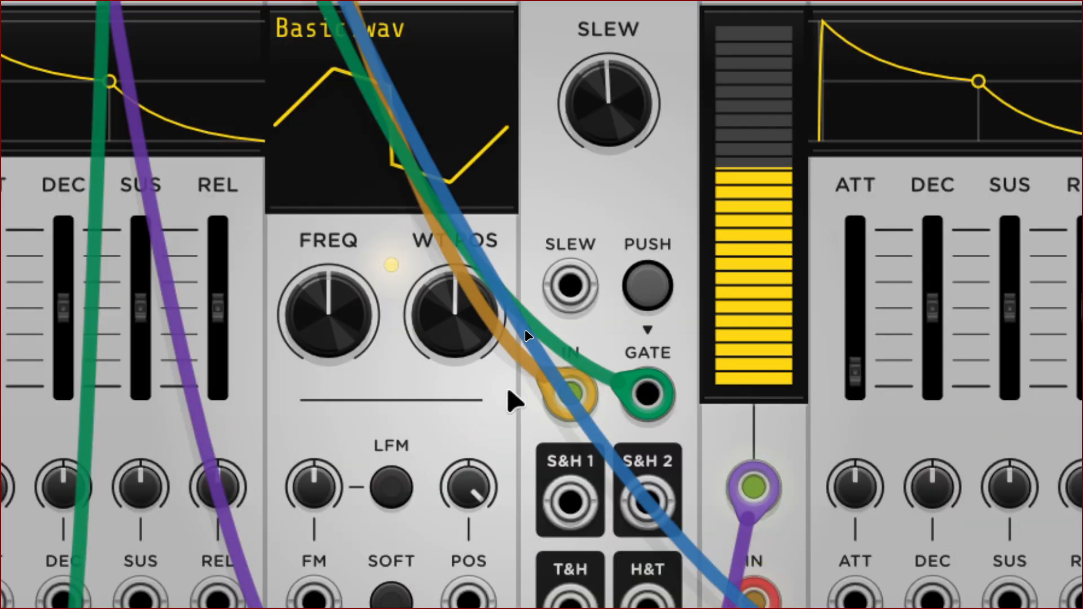
pyautogui.scroll(-1, 271, 476)
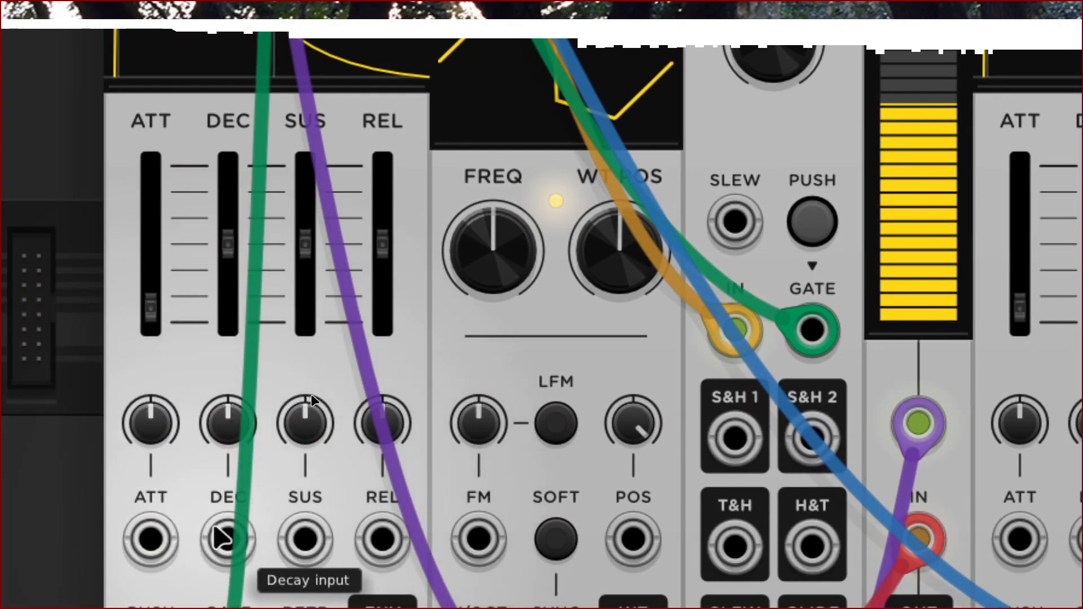
# Set the lower WT VCO's POS modulation fully negative and connect the new ADSR EG's ENV output to its POS input
pyautogui.scroll(-1, 220, 538)
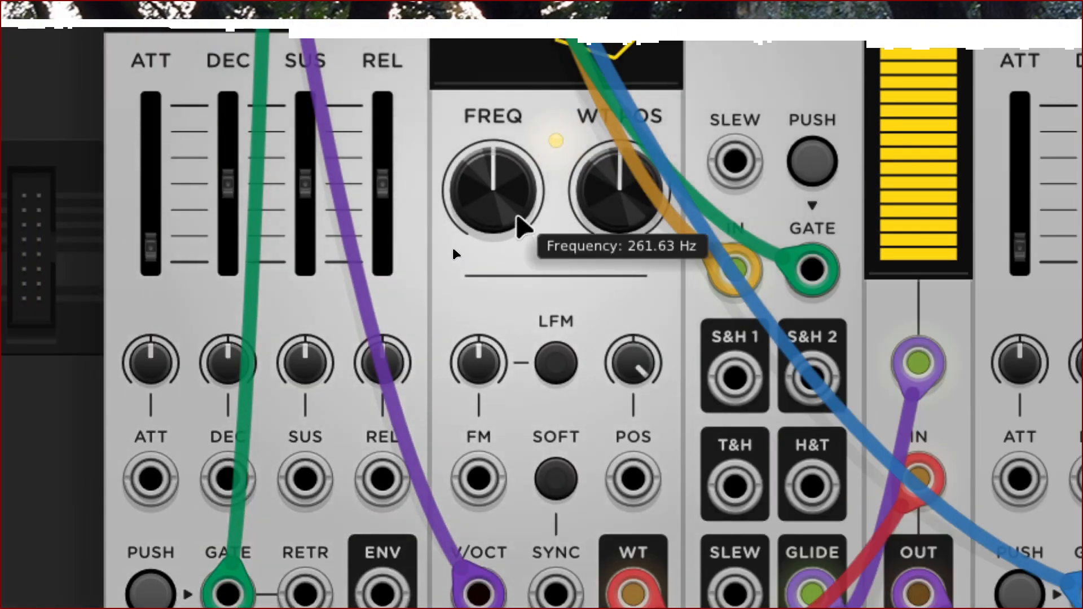
pyautogui.moveTo(592, 193)
pyautogui.mouseDown()
pyautogui.moveTo(592, 204)
pyautogui.moveTo(592, 194)
pyautogui.mouseUp()
pyautogui.moveTo(634, 364); pyautogui.dragTo(633, 415)
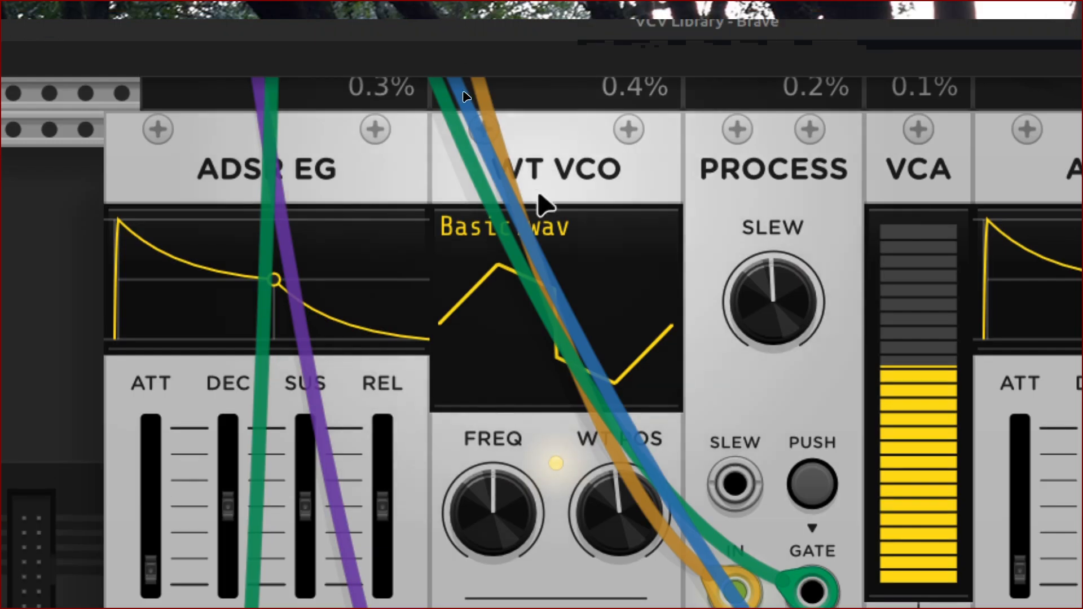
pyautogui.scroll(-5, 452, 356)
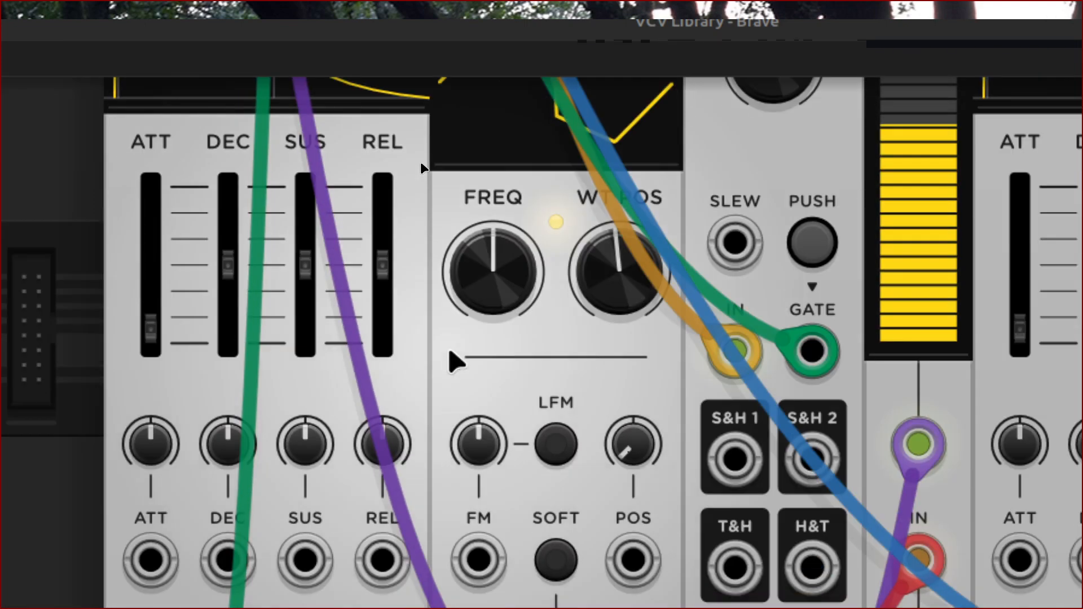
pyautogui.scroll(-3, 452, 361)
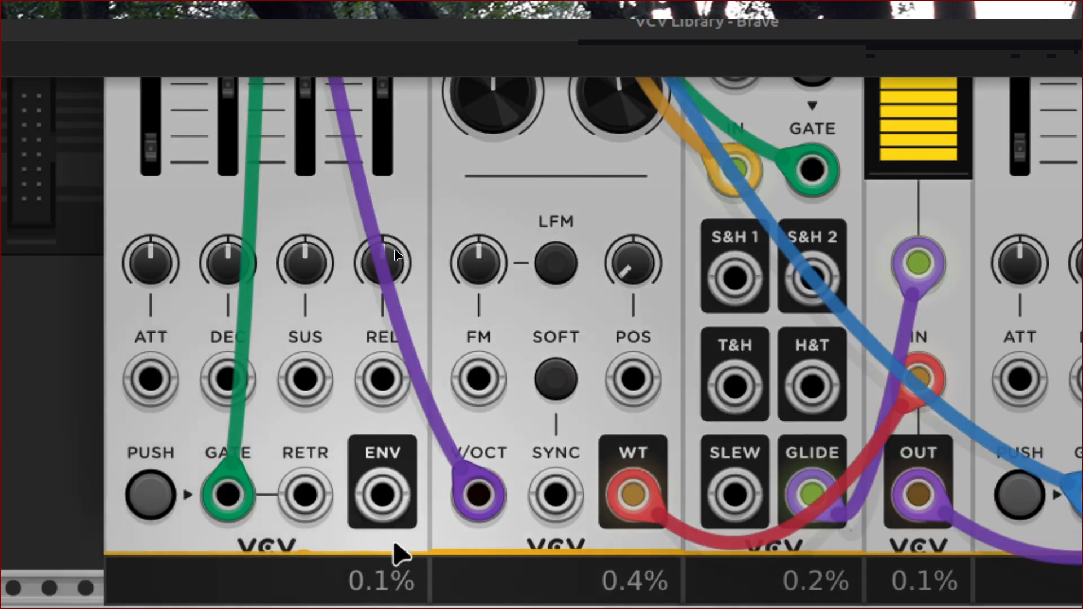
pyautogui.moveTo(382, 495); pyautogui.dragTo(643, 395)
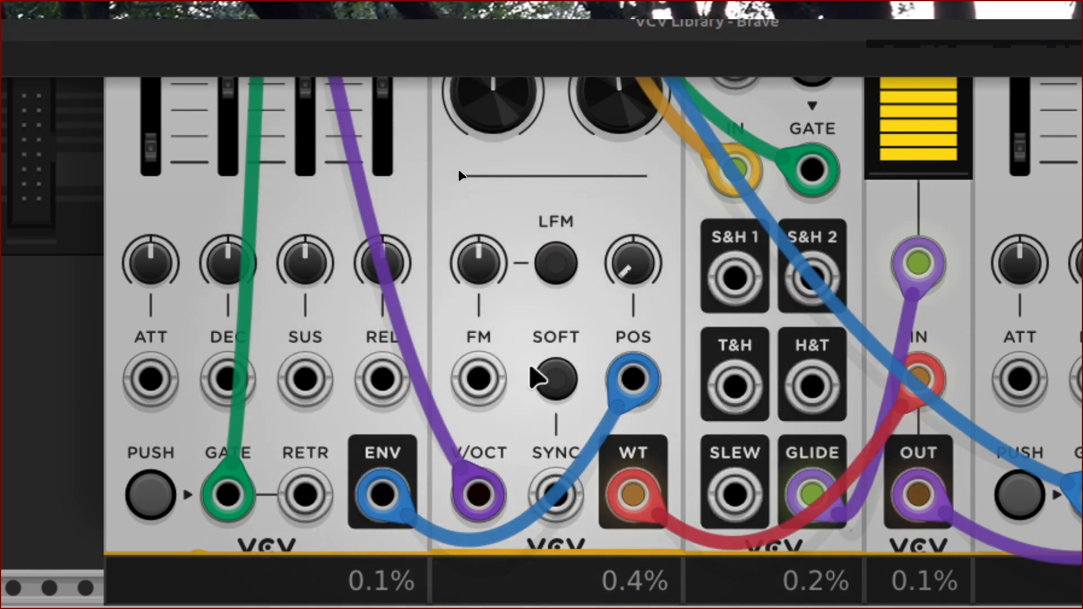
# Set the lower WT VCO's POS modulation fully positive and try longer attack times on the ADSR EG beside it
pyautogui.hotkey('ctrl', '-')
pyautogui.hotkey('ctrl', '-')
pyautogui.hotkey('ctrl', '-')
pyautogui.hotkey('ctrl', '-')
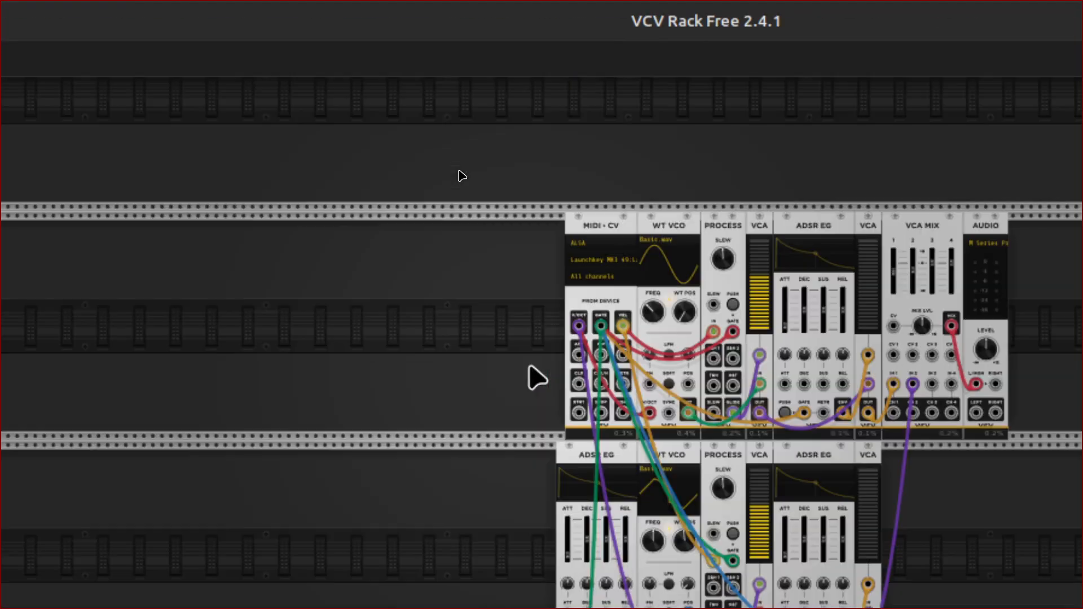
pyautogui.scroll(-5, 536, 378)
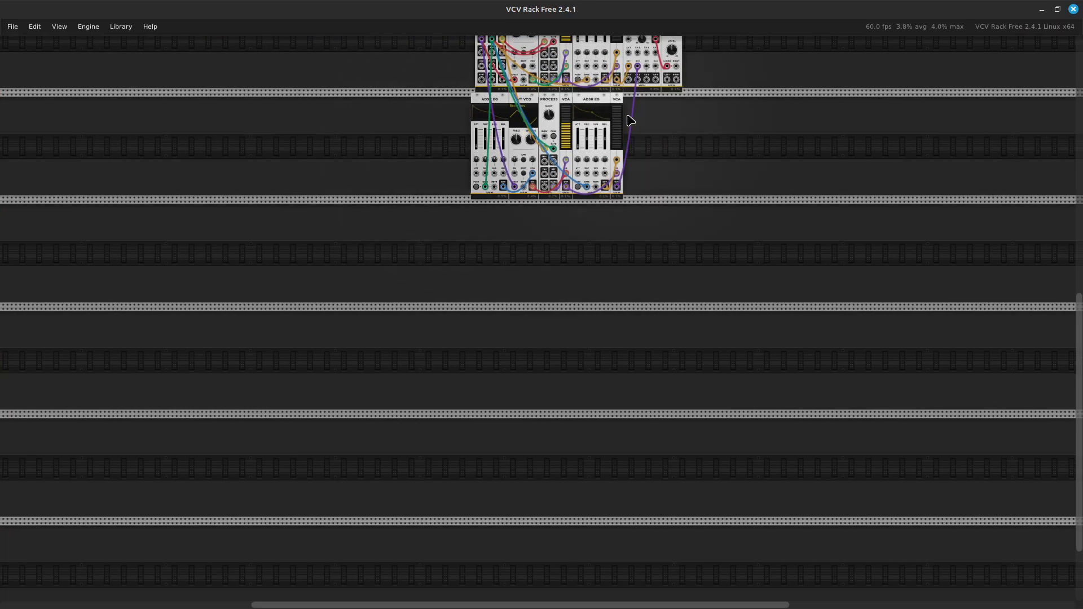
pyautogui.scroll(5, 629, 118)
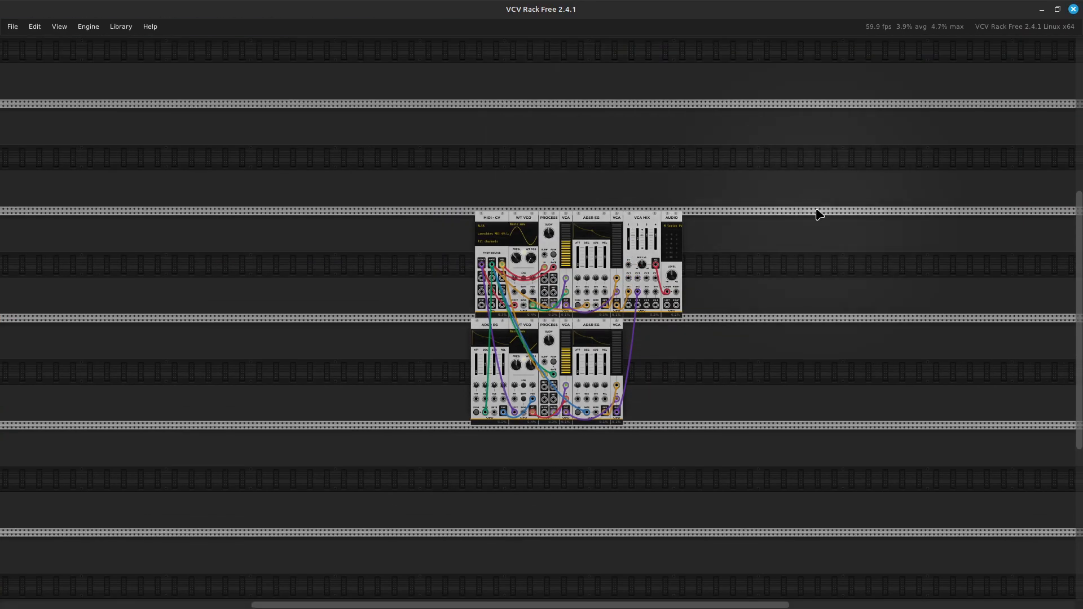
pyautogui.scroll(10, 817, 210)
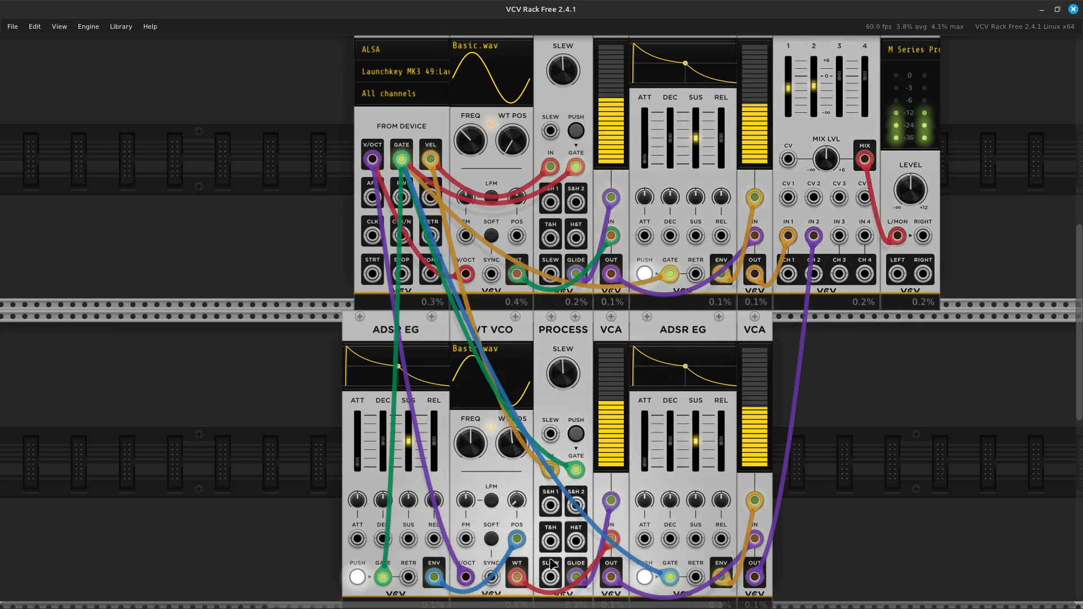
pyautogui.scroll(-3, 483, 480)
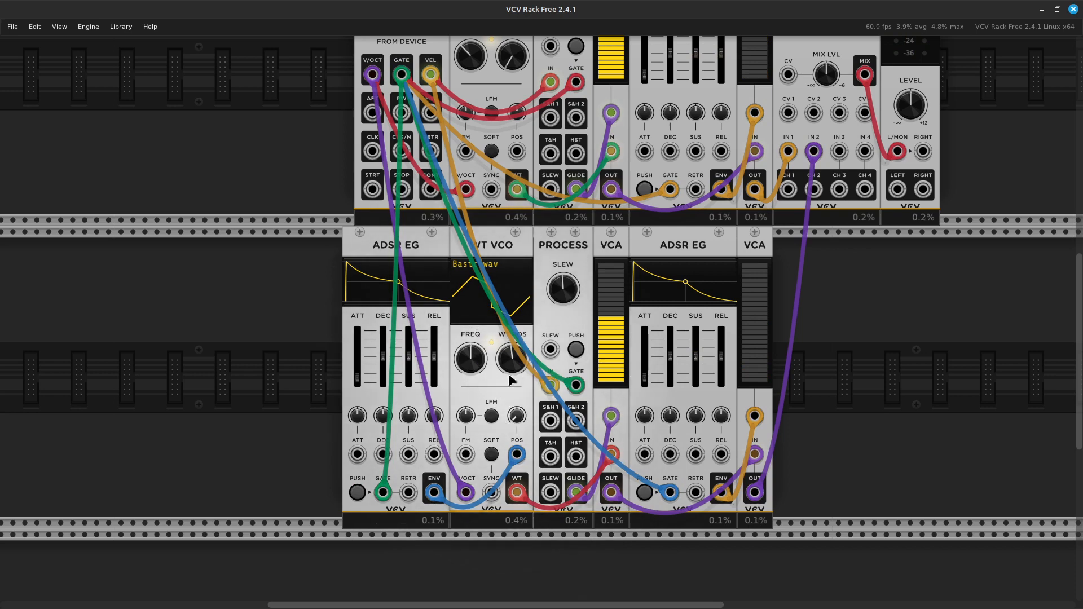
pyautogui.moveTo(516, 416); pyautogui.dragTo(515, 395)
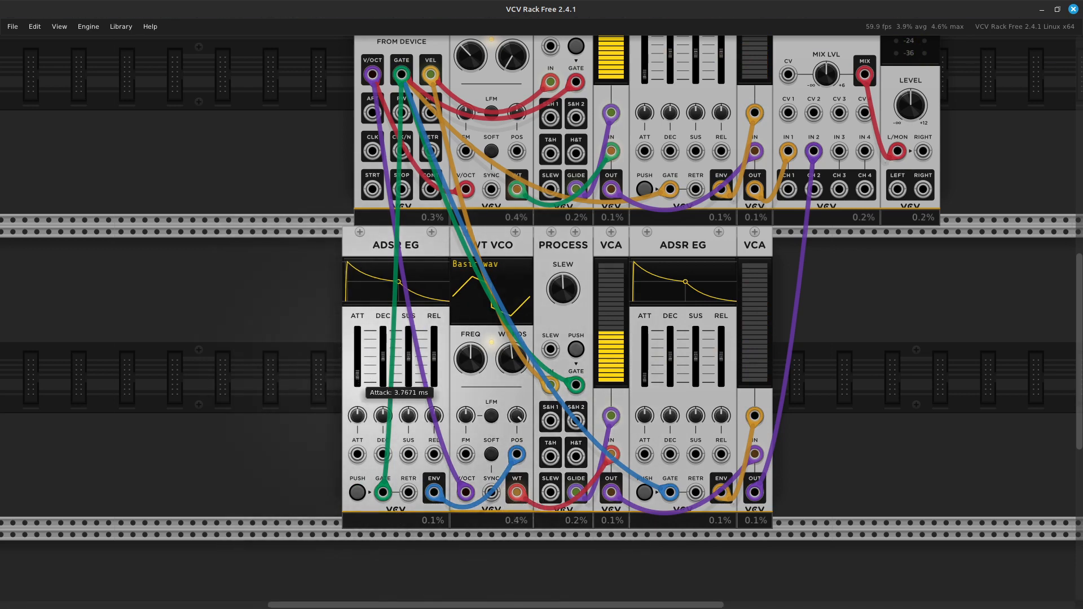
pyautogui.moveTo(357, 367); pyautogui.dragTo(358, 356)
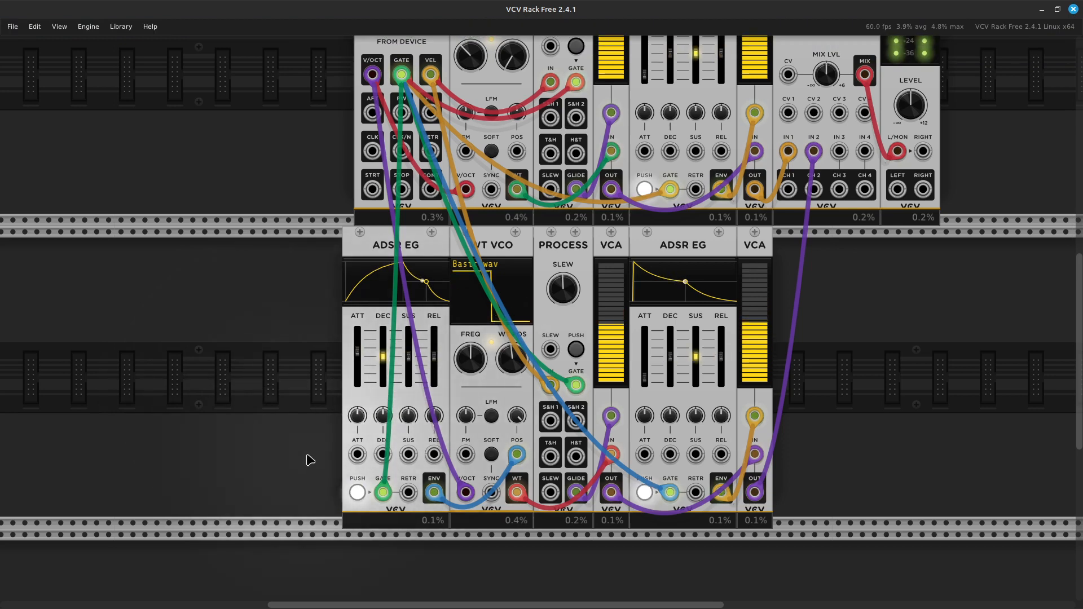
pyautogui.moveTo(359, 361)
pyautogui.moveTo(357, 352); pyautogui.dragTo(359, 361)
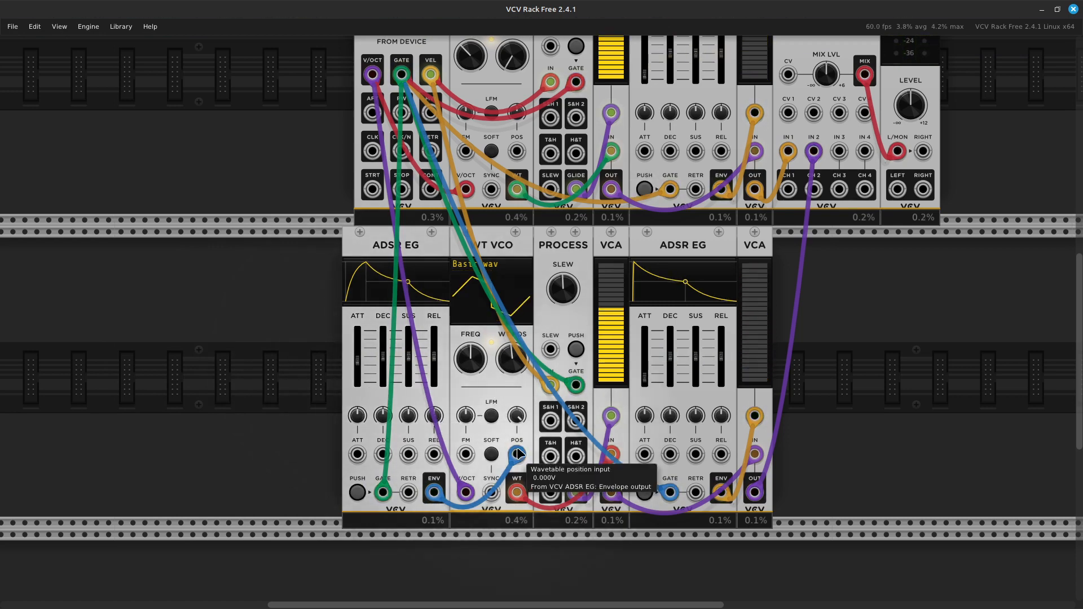
# Move the envelope cable from the lower WT VCO's POS input to its FM input and turn the FM amount negative
pyautogui.moveTo(517, 455); pyautogui.dragTo(467, 454)
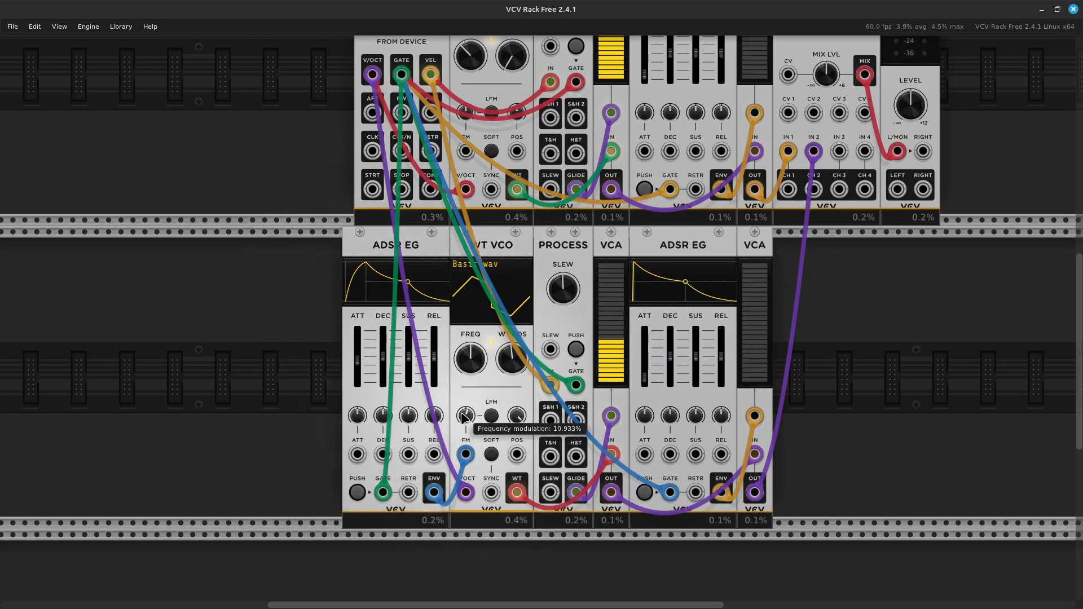
pyautogui.moveTo(466, 416); pyautogui.dragTo(464, 439)
pyautogui.moveTo(585, 407); pyautogui.dragTo(501, 408)
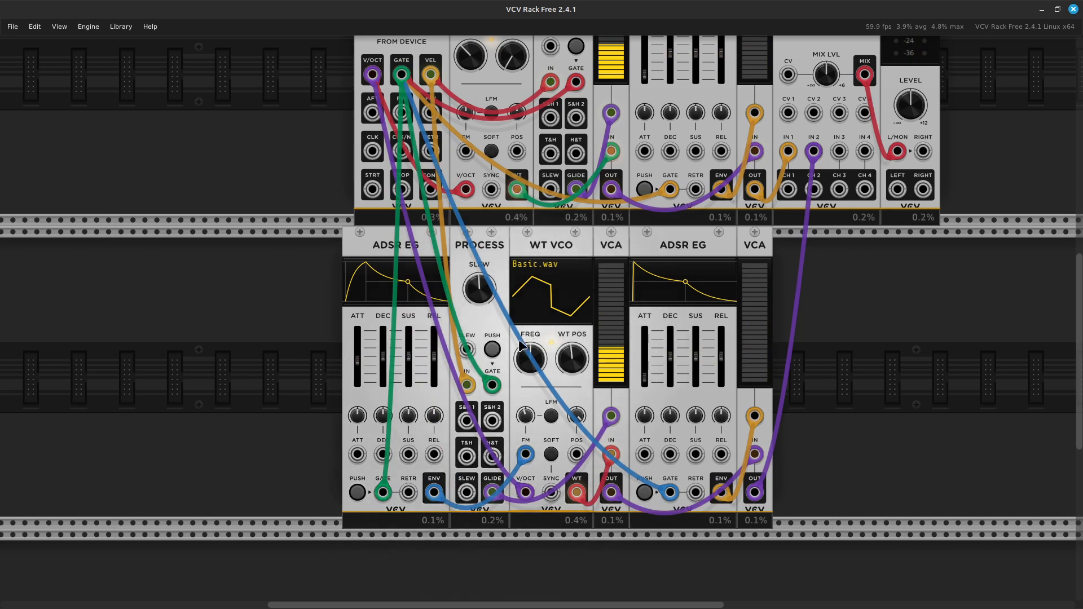
pyautogui.hotkey('ctrl', 'z')
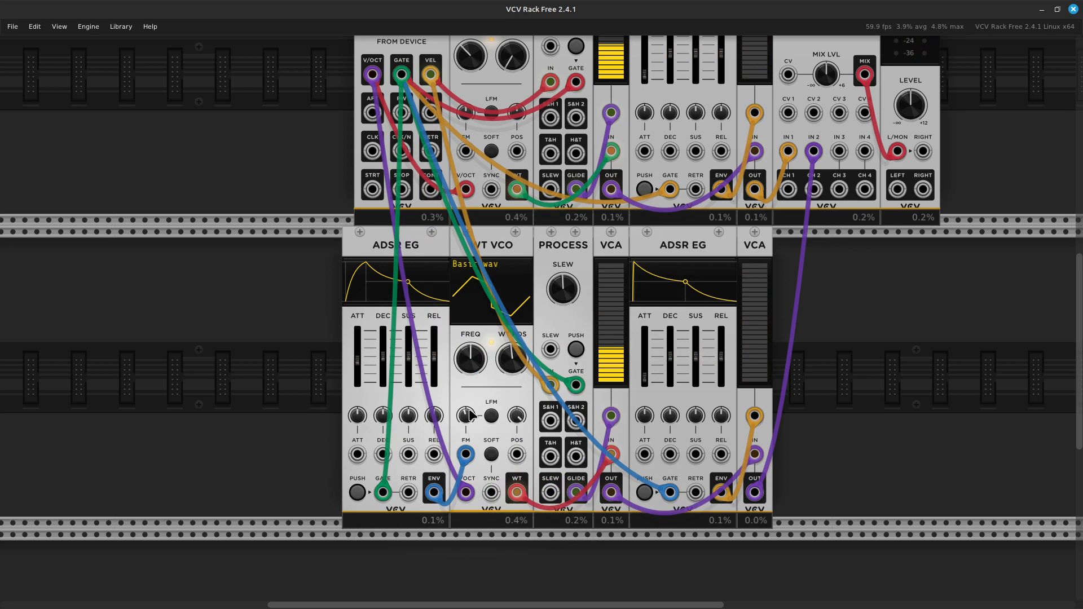
pyautogui.moveTo(473, 419); pyautogui.dragTo(473, 425)
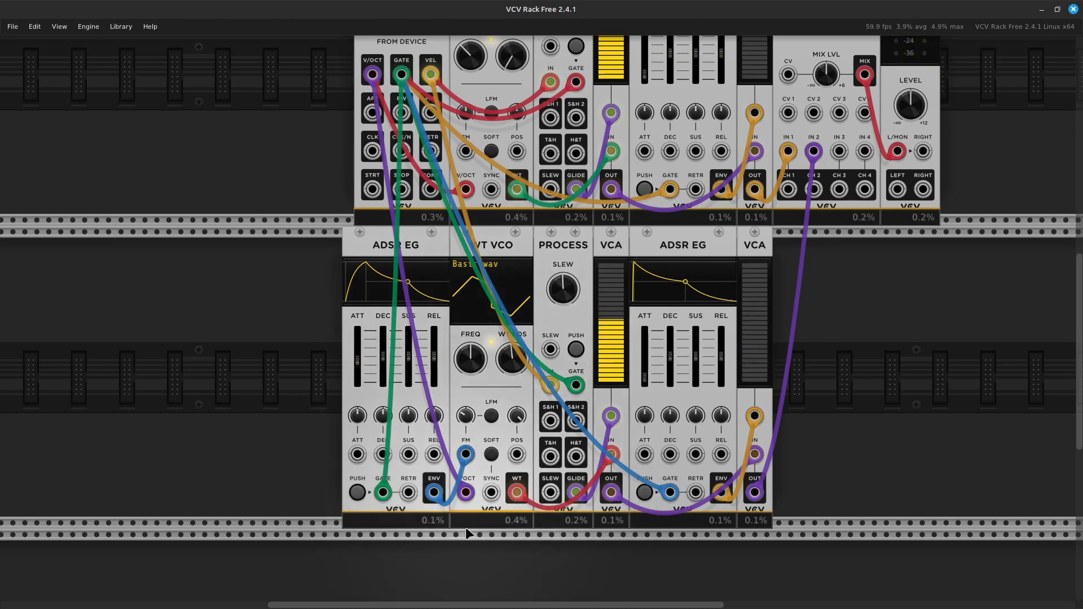
# Disconnect the envelope cable from the lower WT VCO's FM input and delete the ADSR EG module beside it
pyautogui.moveTo(466, 454); pyautogui.dragTo(393, 538)
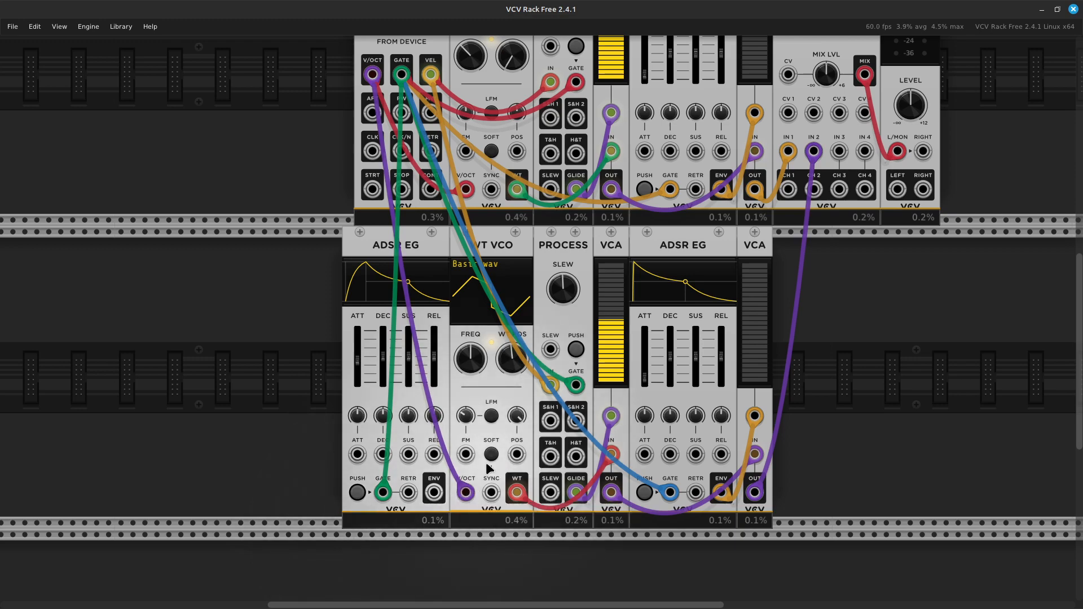
pyautogui.scroll(6, 489, 468)
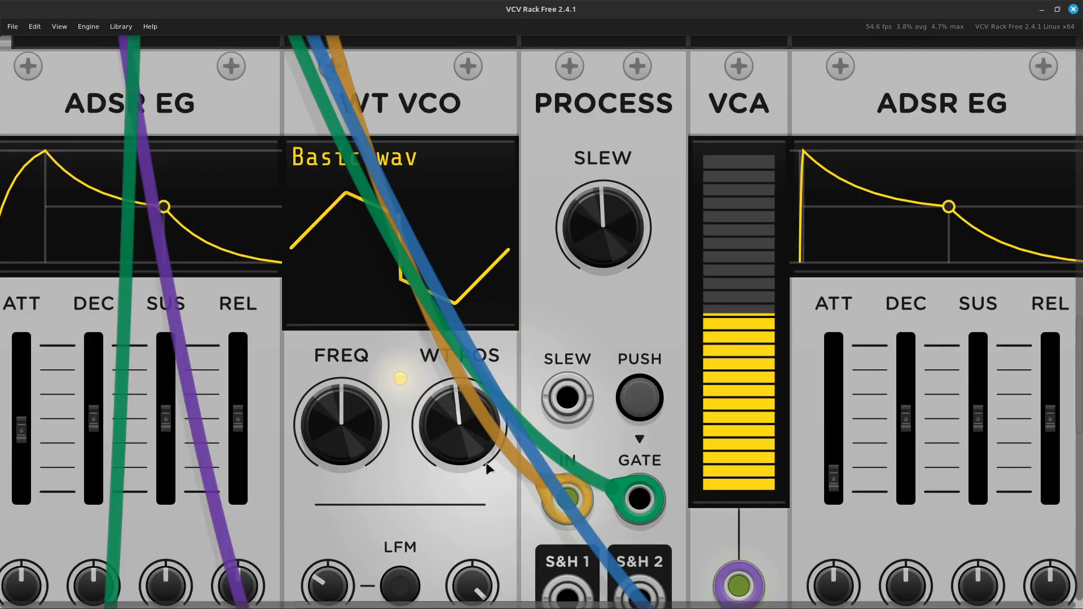
pyautogui.scroll(-6, 489, 459)
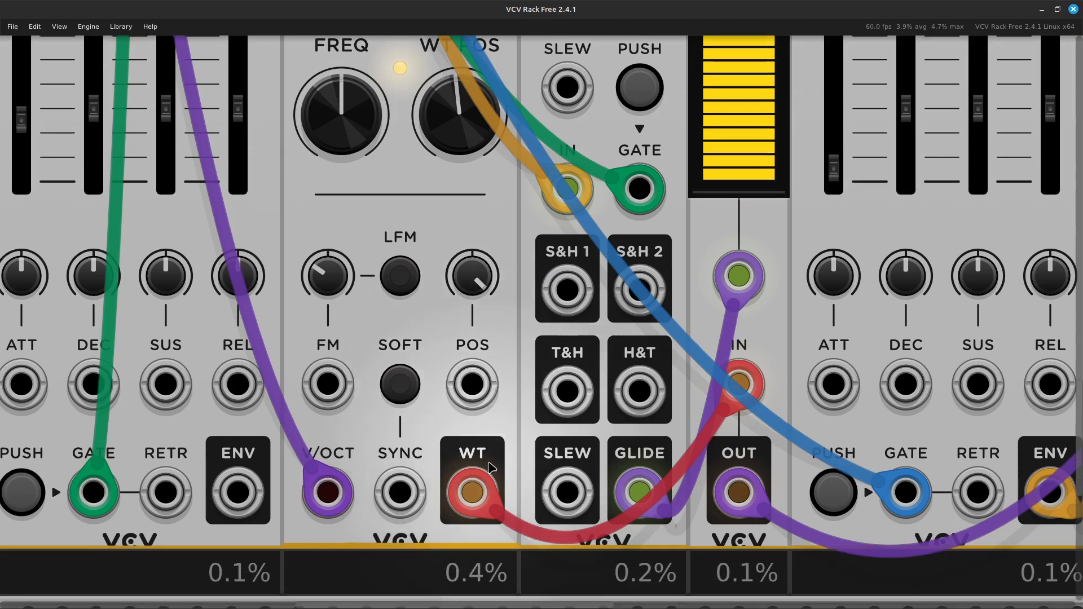
pyautogui.scroll(3, 414, 489)
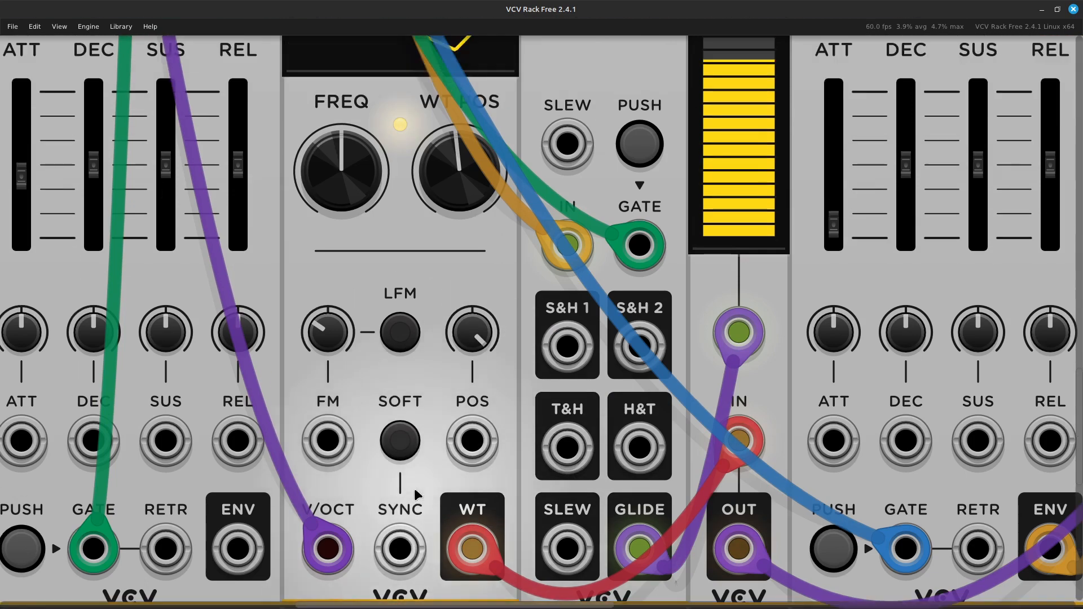
pyautogui.scroll(-5, 414, 488)
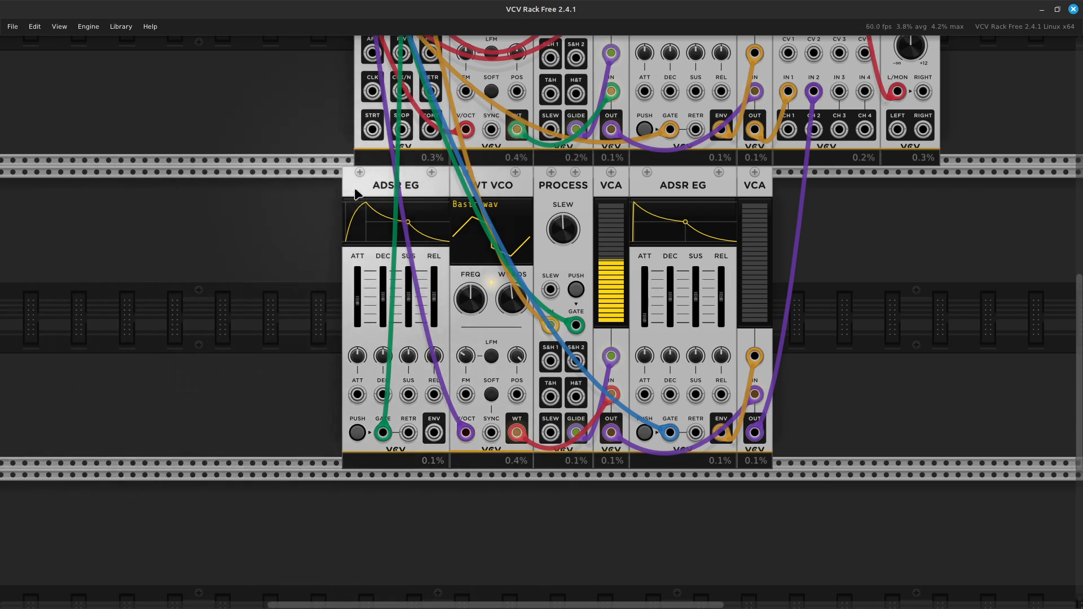
pyautogui.press('Delete')
# Raise the wavetable position of the lower and the upper WT VCO to sawtooth-like waveforms
pyautogui.scroll(5, 358, 195)
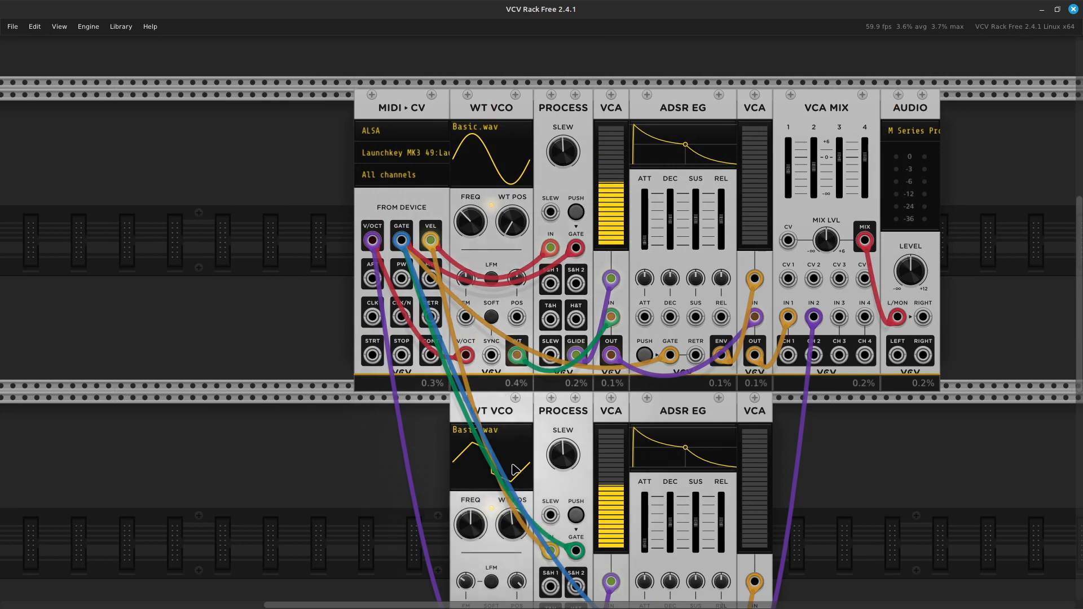
pyautogui.moveTo(565, 457)
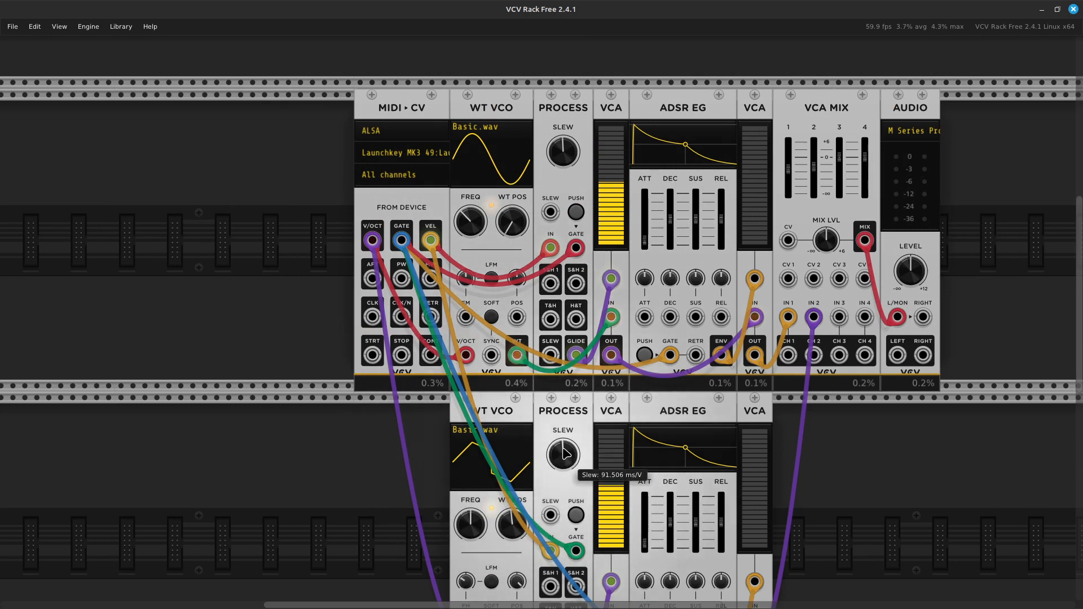
pyautogui.moveTo(565, 458); pyautogui.dragTo(564, 455)
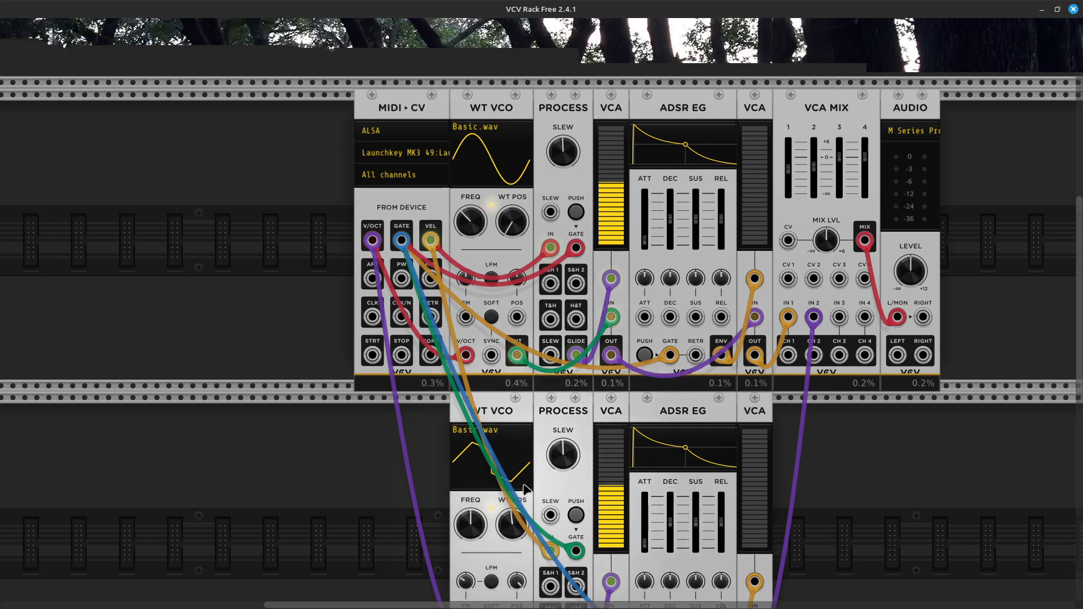
pyautogui.moveTo(516, 526)
pyautogui.moveTo(516, 526)
pyautogui.mouseDown()
pyautogui.moveTo(515, 498)
pyautogui.moveTo(515, 515)
pyautogui.mouseUp()
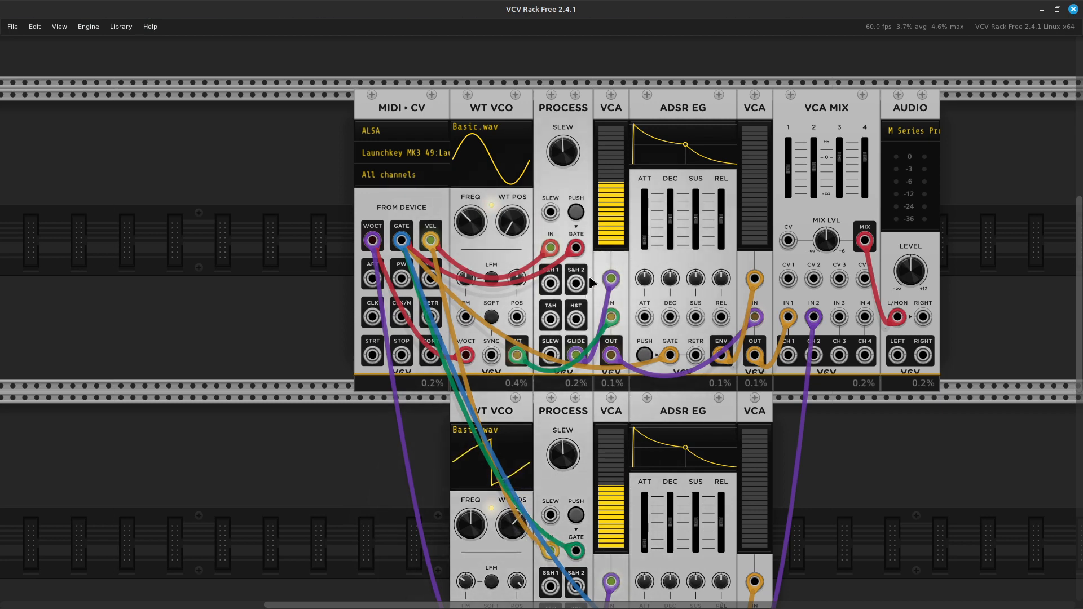
pyautogui.moveTo(505, 223)
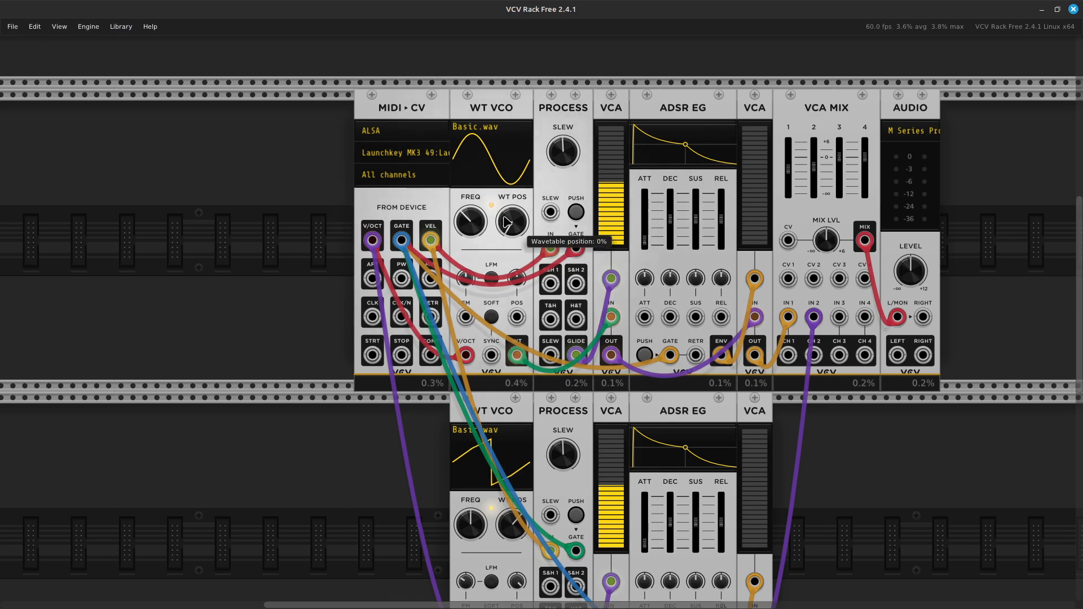
pyautogui.moveTo(511, 222); pyautogui.dragTo(511, 175)
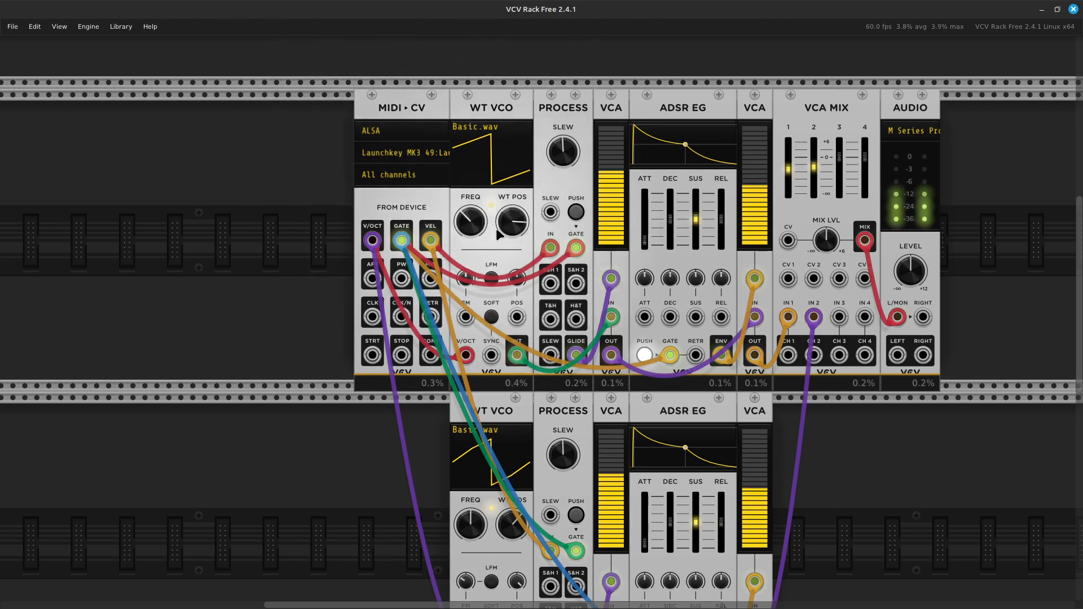
# Tune the upper WT VCO's frequency to about 258.91 Hz
pyautogui.moveTo(469, 227); pyautogui.dragTo(469, 217)
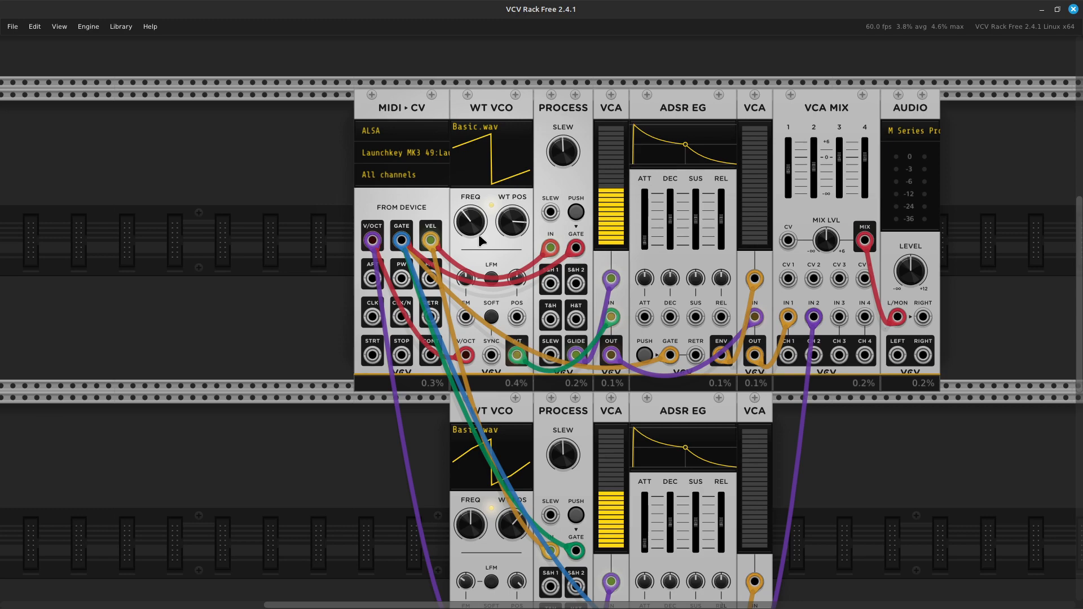
pyautogui.scroll(3, 478, 235)
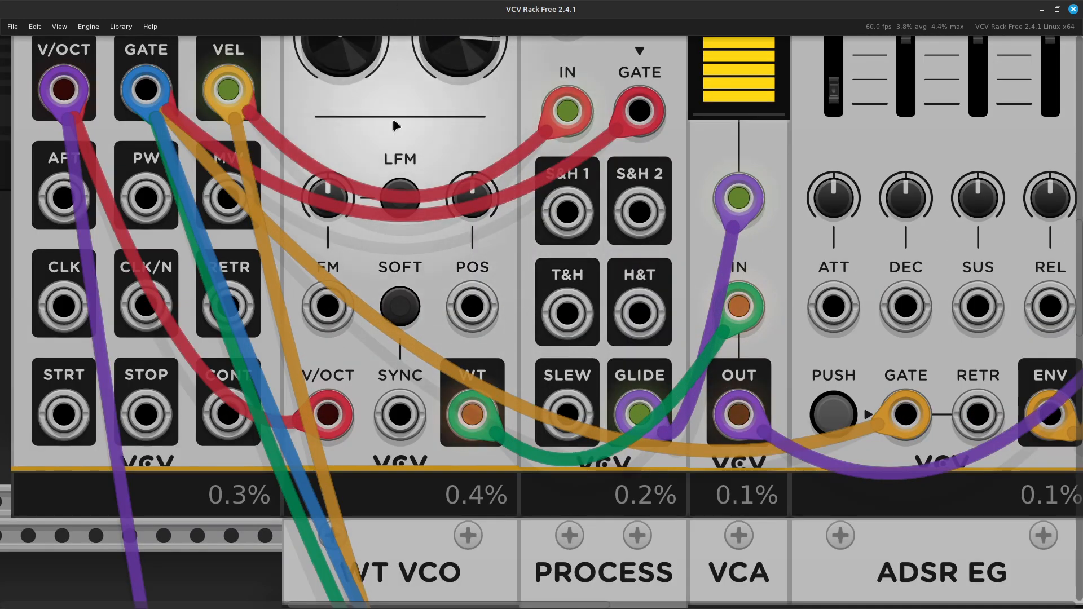
pyautogui.scroll(5, 393, 119)
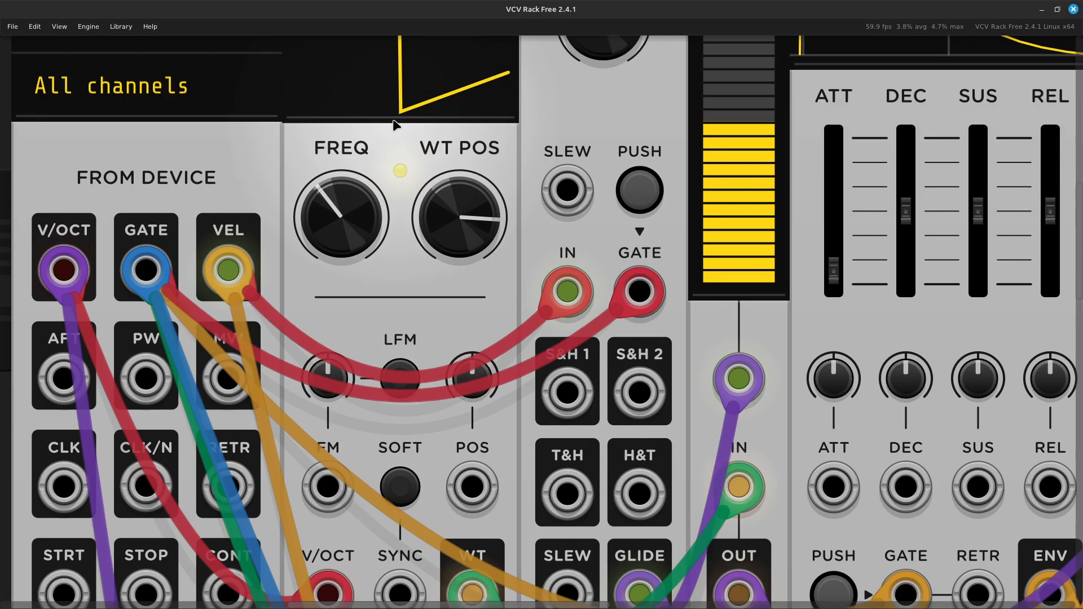
pyautogui.moveTo(355, 198); pyautogui.dragTo(356, 164)
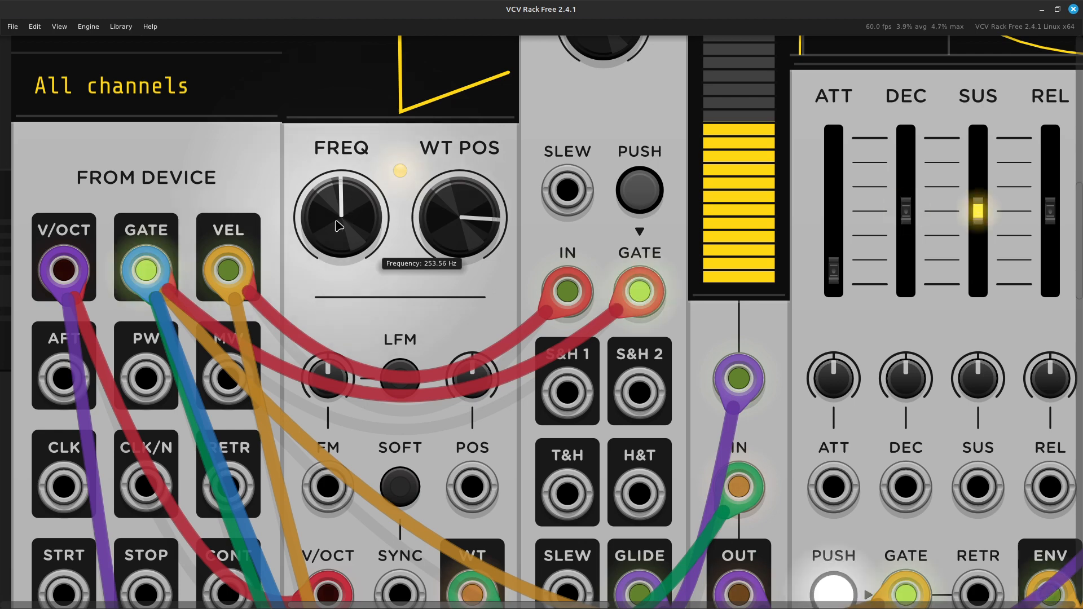
pyautogui.moveTo(341, 217); pyautogui.dragTo(342, 217)
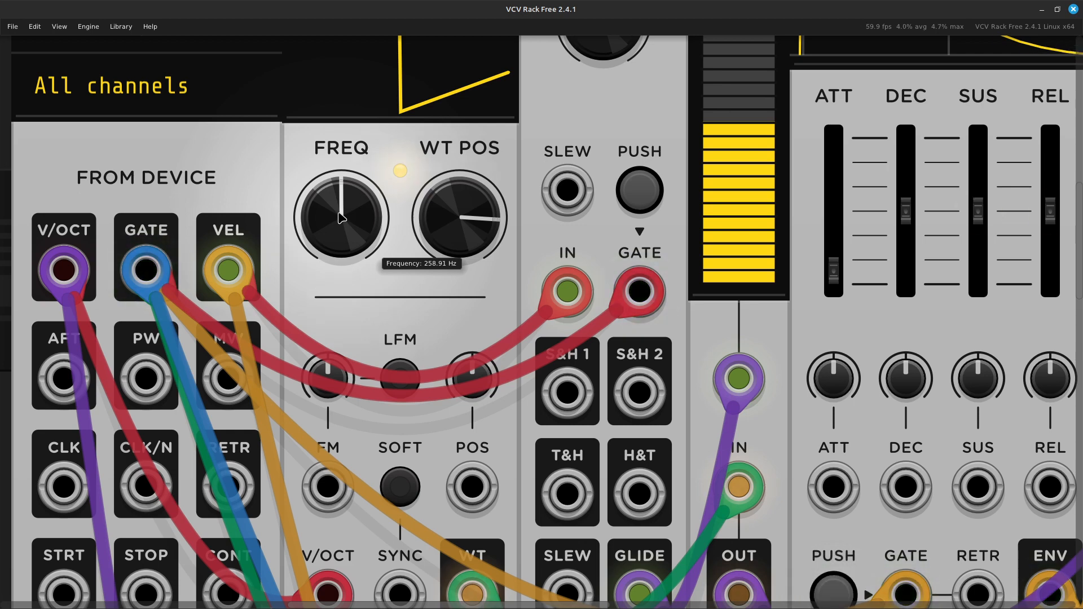
# Initialize the upper WT VCO's frequency and set it to 263.63 Hz
pyautogui.rightClick(341, 218)
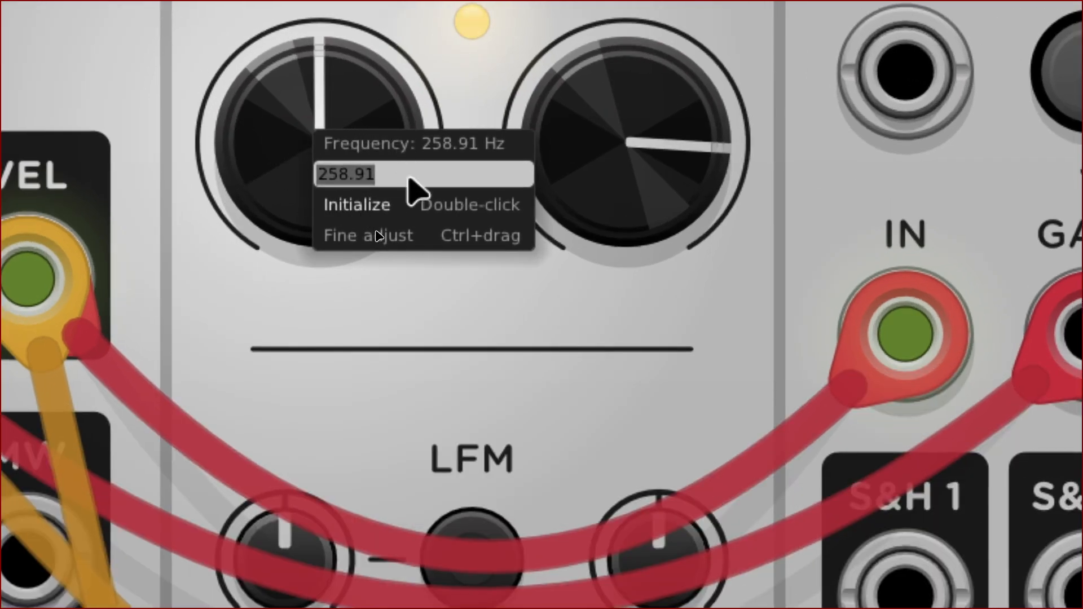
pyautogui.click(308, 81)
pyautogui.rightClick(309, 80)
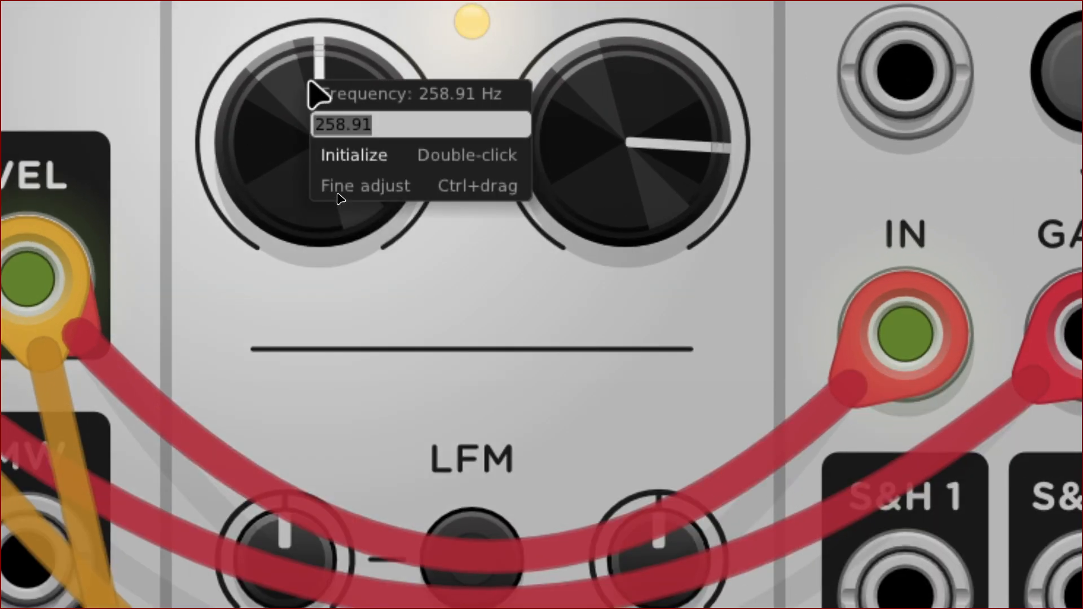
pyautogui.click(360, 160)
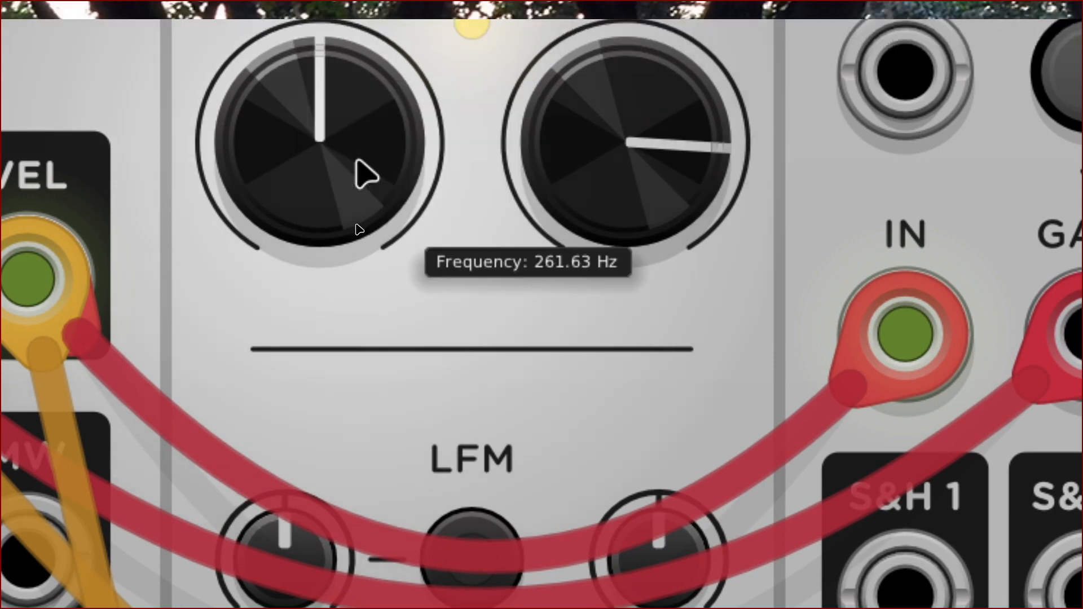
pyautogui.rightClick(322, 164)
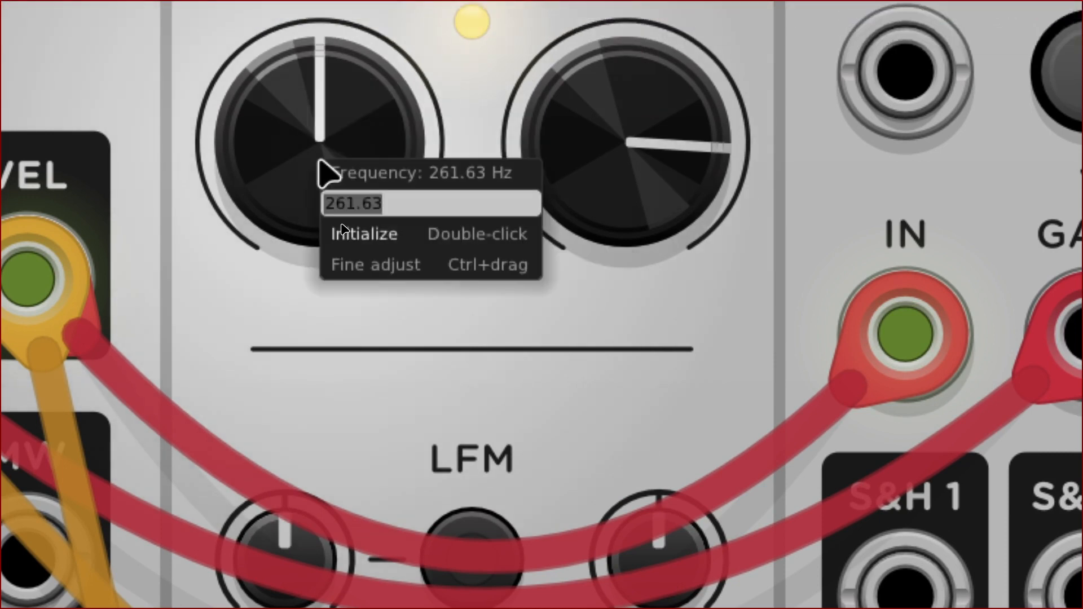
pyautogui.click(395, 204)
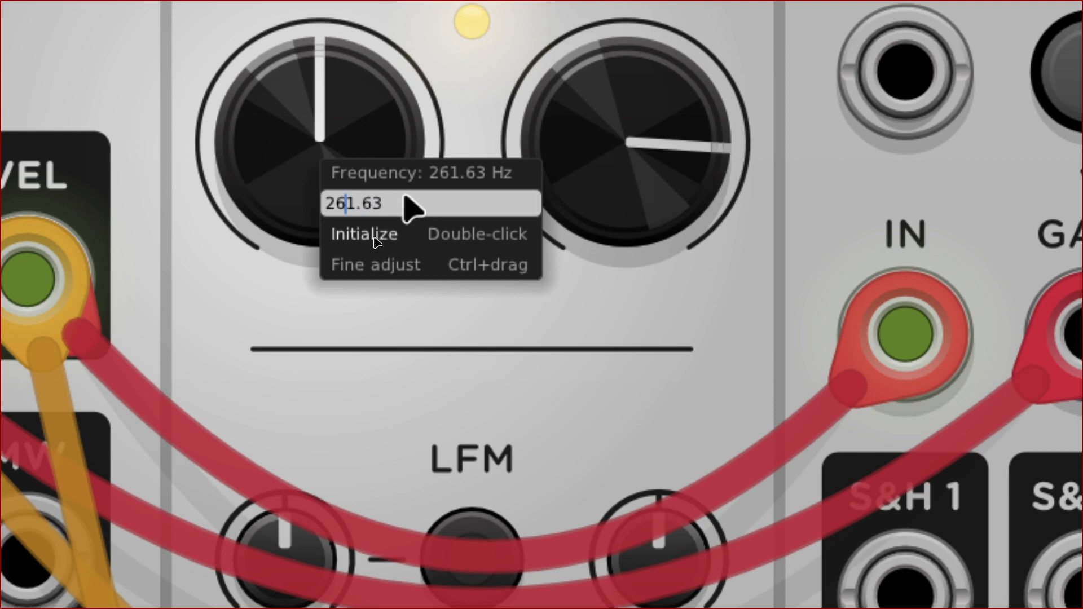
pyautogui.press('Delete')
pyautogui.write('3')
pyautogui.press('Return')
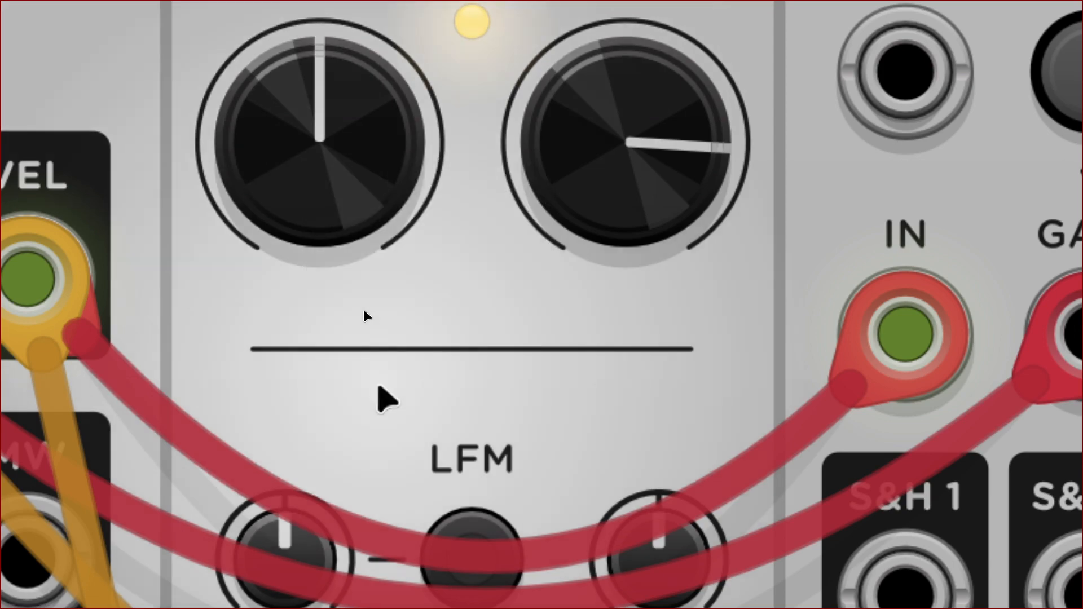
# Set the lower WT VCO's frequency to 259.63 Hz
pyautogui.scroll(-10, 378, 386)
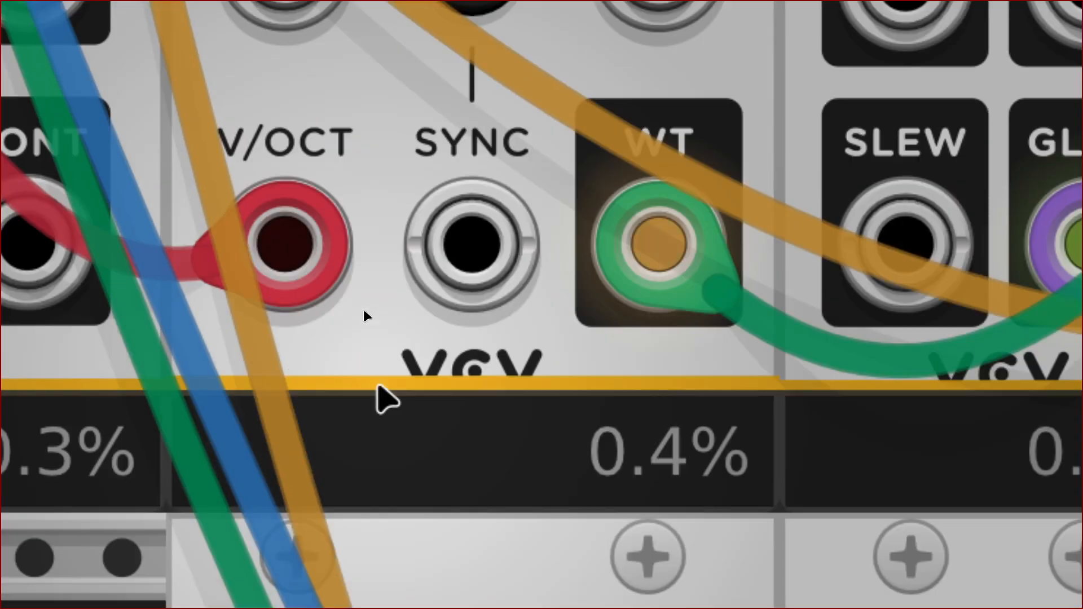
pyautogui.scroll(-15, 378, 386)
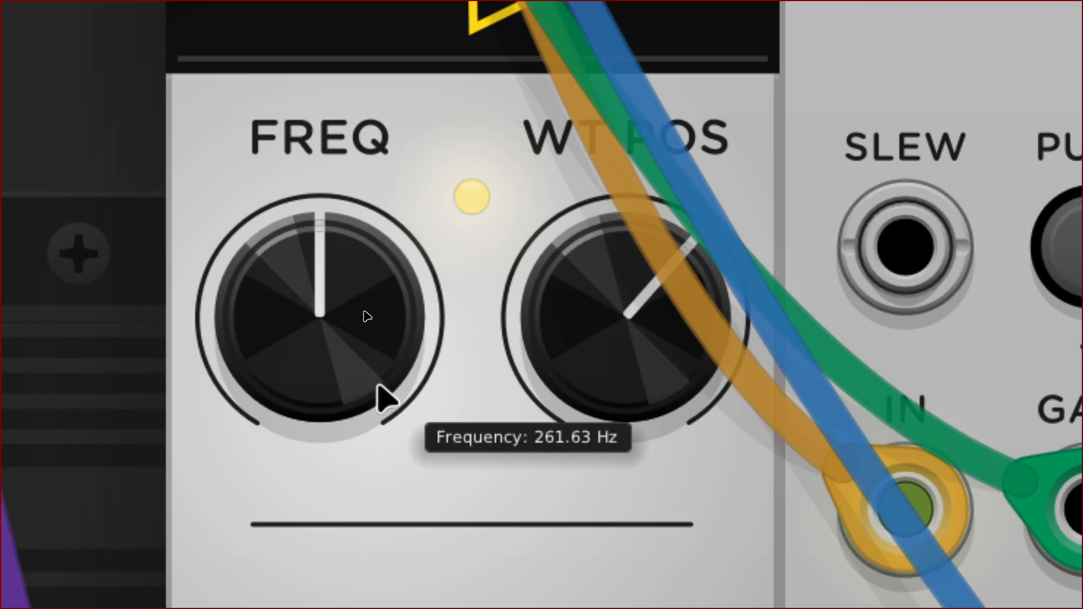
pyautogui.rightClick(318, 320)
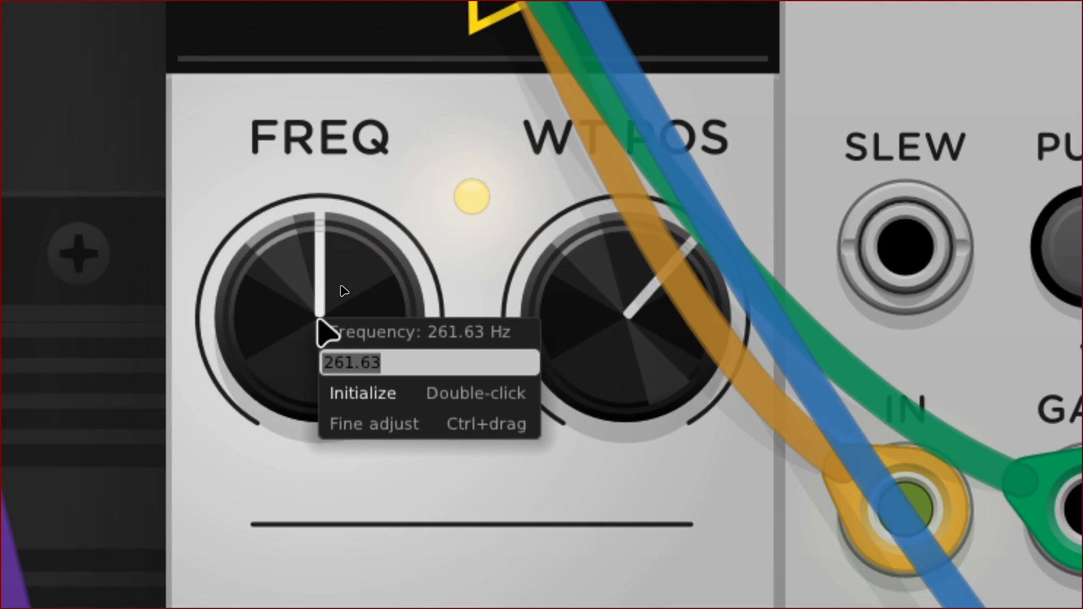
pyautogui.write('259.')
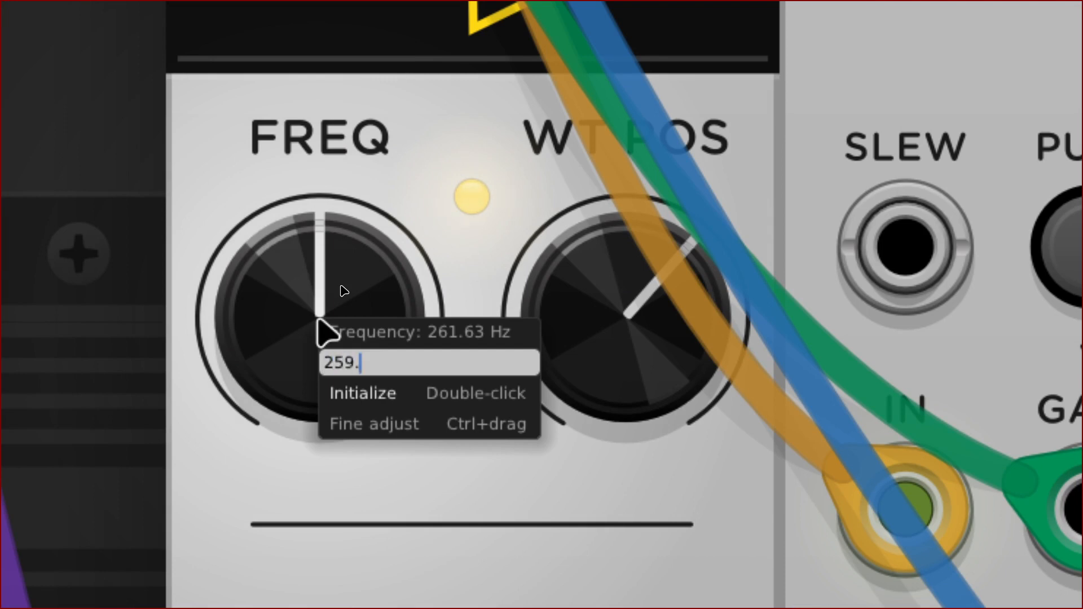
pyautogui.press('Return')
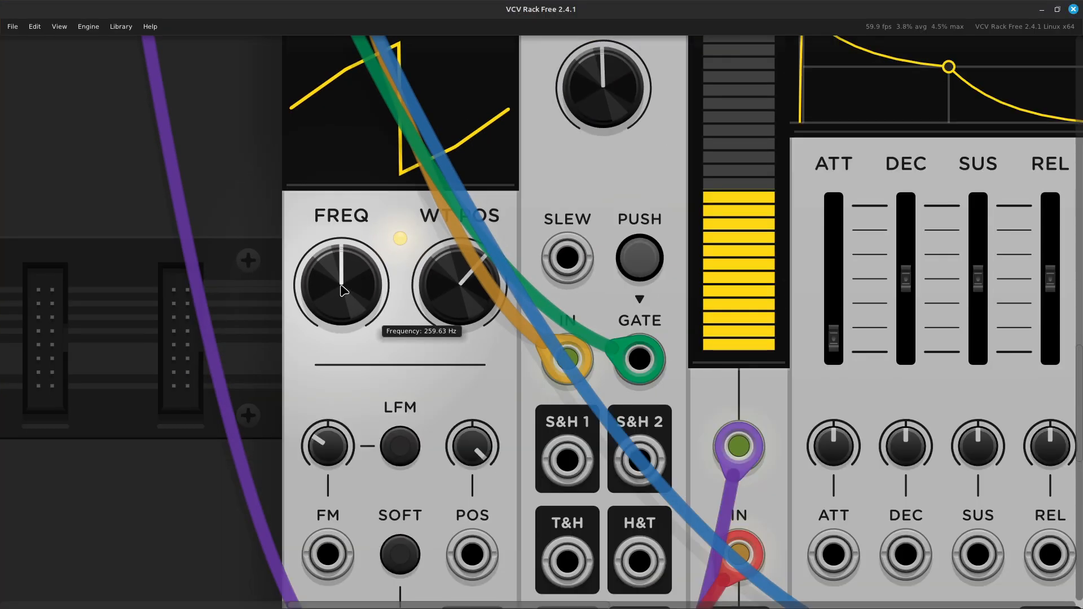
# Add a WT LFO module to the rack and align it directly beneath the lower WT VCO
pyautogui.hotkey('ctrl', '-')
pyautogui.hotkey('ctrl', '-')
pyautogui.hotkey('ctrl', '-')
pyautogui.hotkey('ctrl', '-')
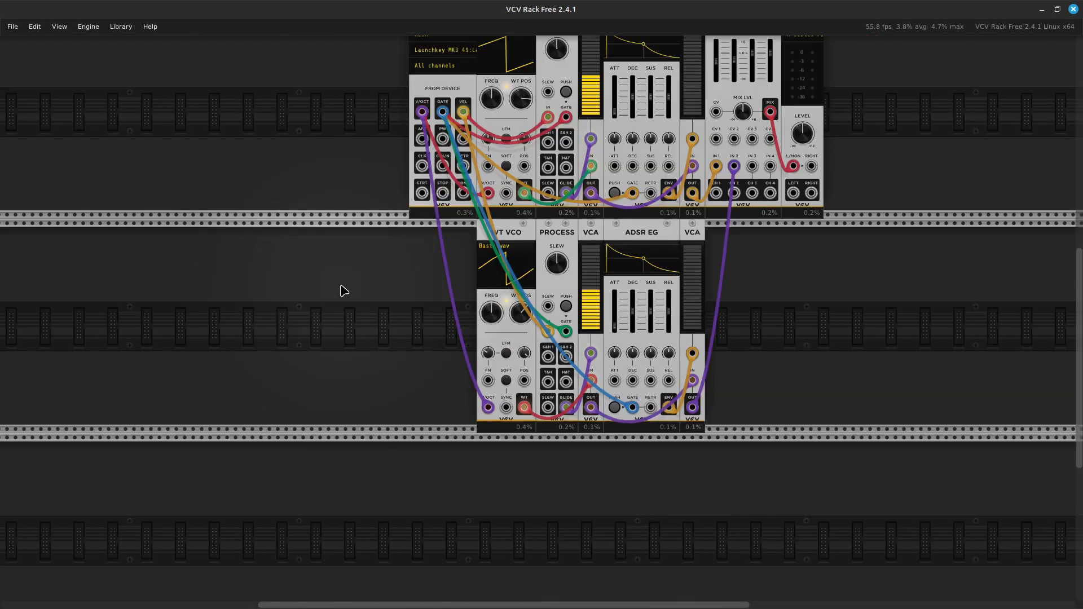
pyautogui.scroll(4, 344, 291)
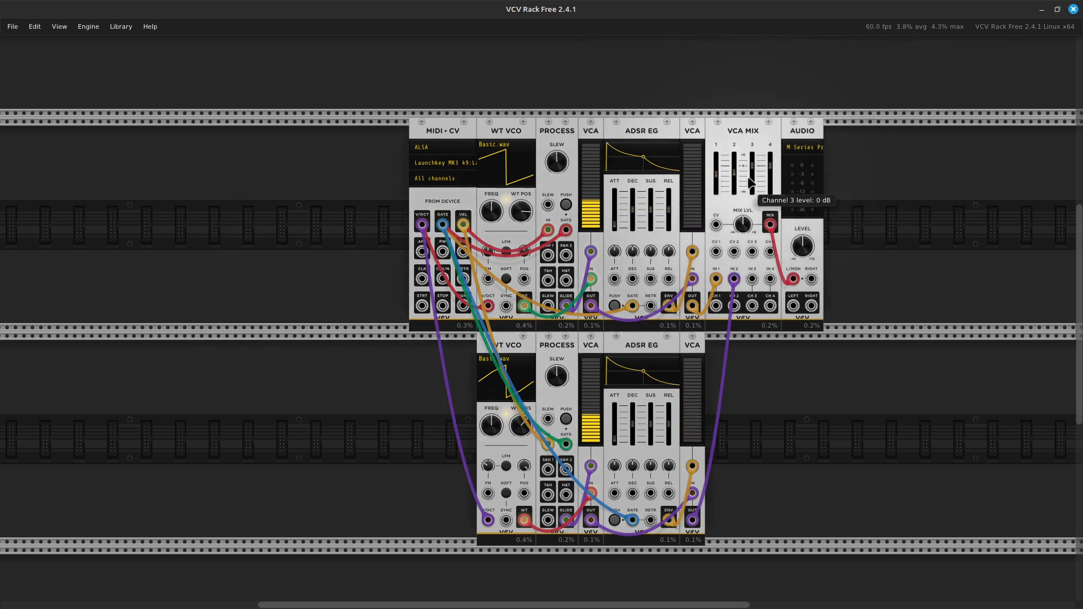
pyautogui.moveTo(722, 175)
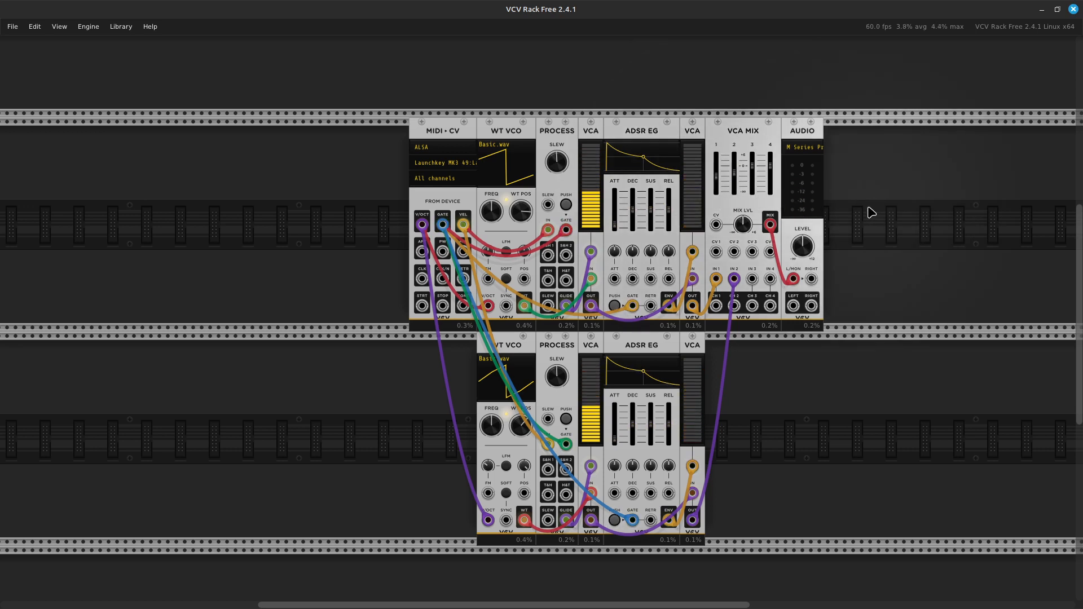
pyautogui.scroll(-5, 873, 212)
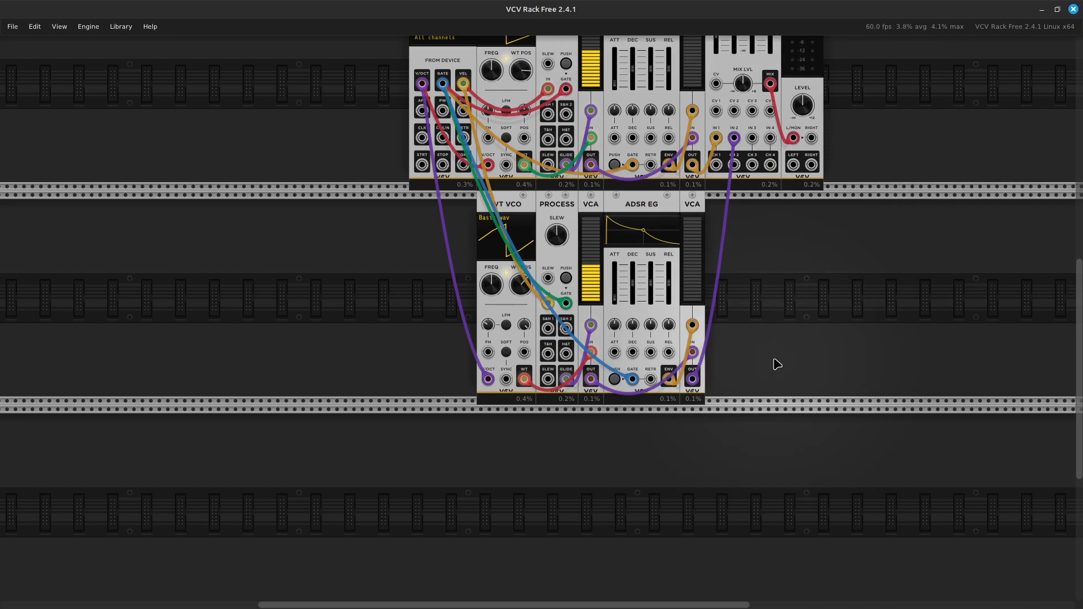
pyautogui.scroll(-2, 776, 363)
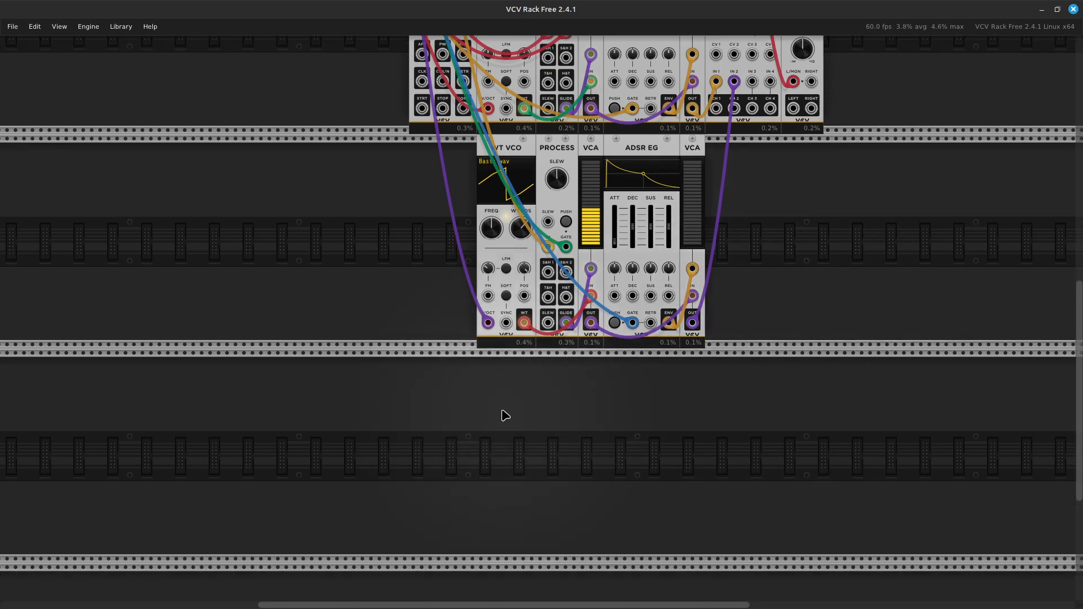
pyautogui.rightClick(505, 415)
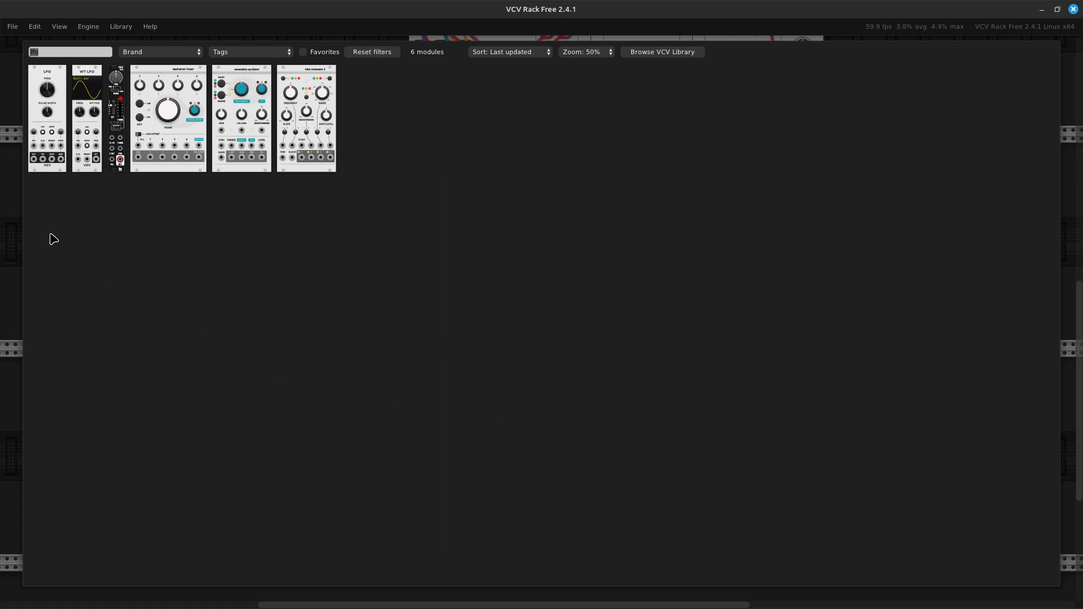
pyautogui.click(80, 153)
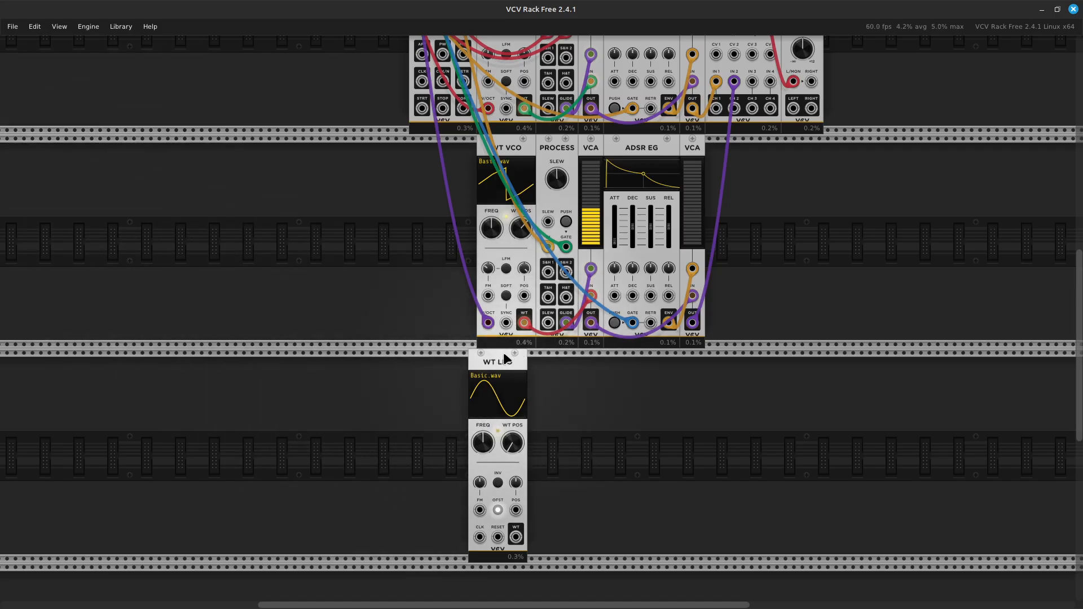
pyautogui.moveTo(509, 369)
pyautogui.mouseDown()
pyautogui.moveTo(526, 374)
pyautogui.moveTo(517, 375)
pyautogui.mouseUp()
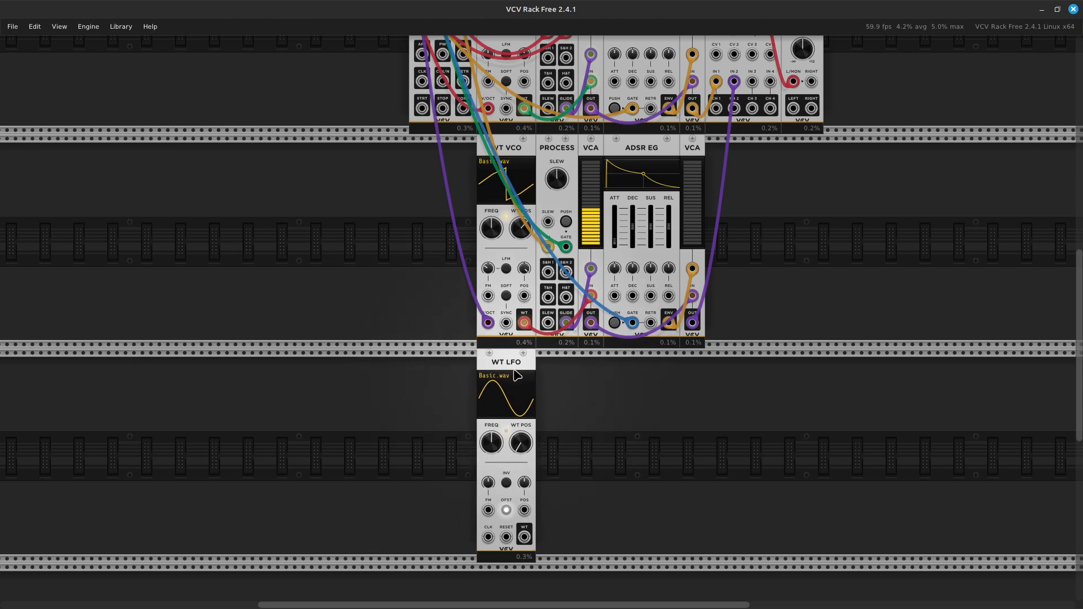
# Patch the WT LFO's clock input to the V/OCT output of the MIDI-CV module
pyautogui.scroll(5, 488, 380)
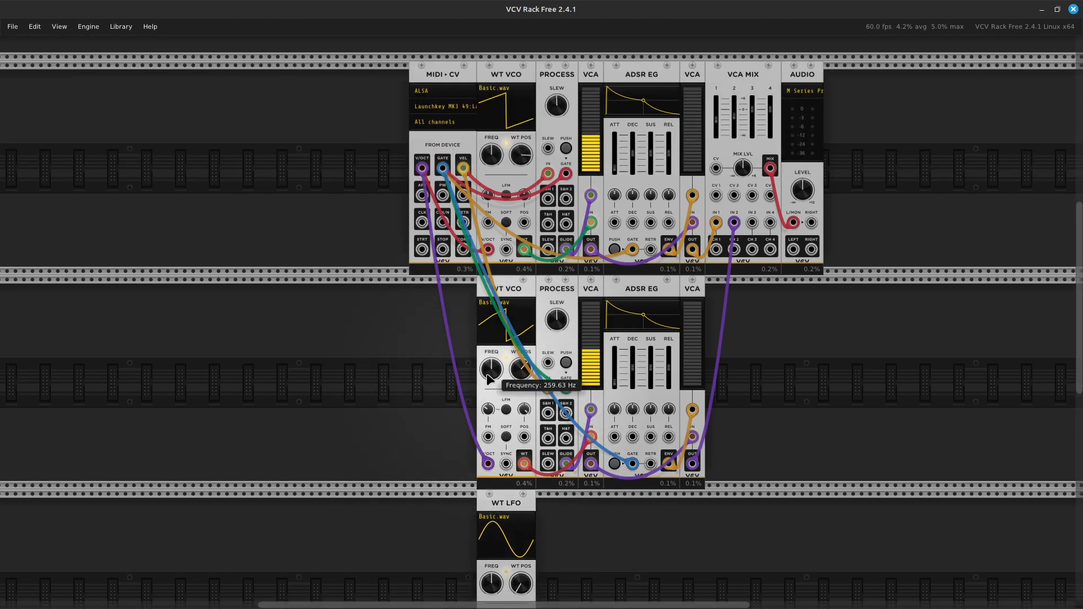
pyautogui.scroll(2, 511, 218)
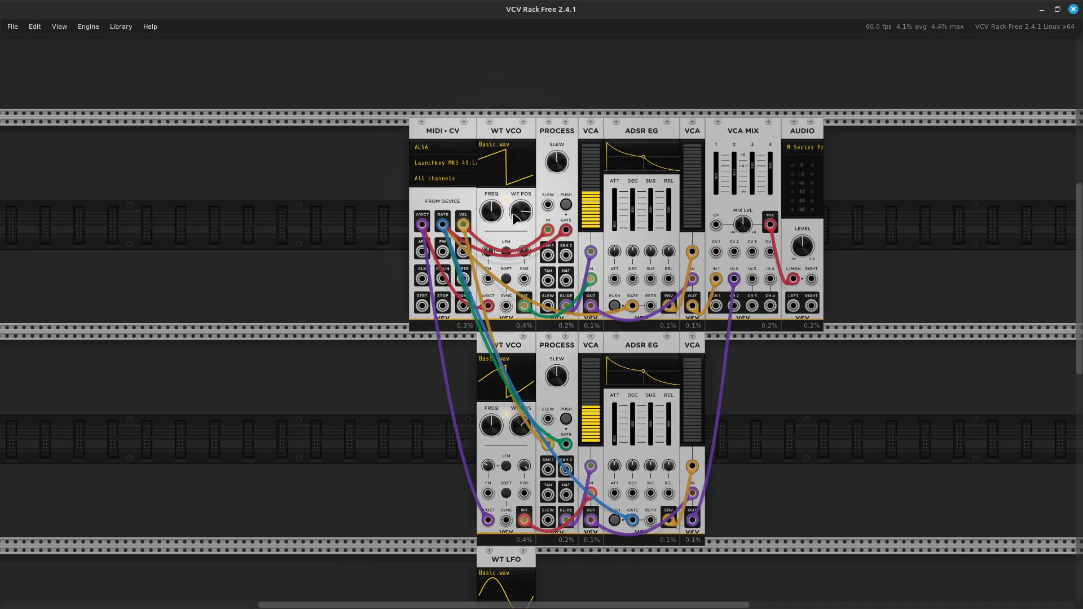
pyautogui.scroll(-10, 414, 307)
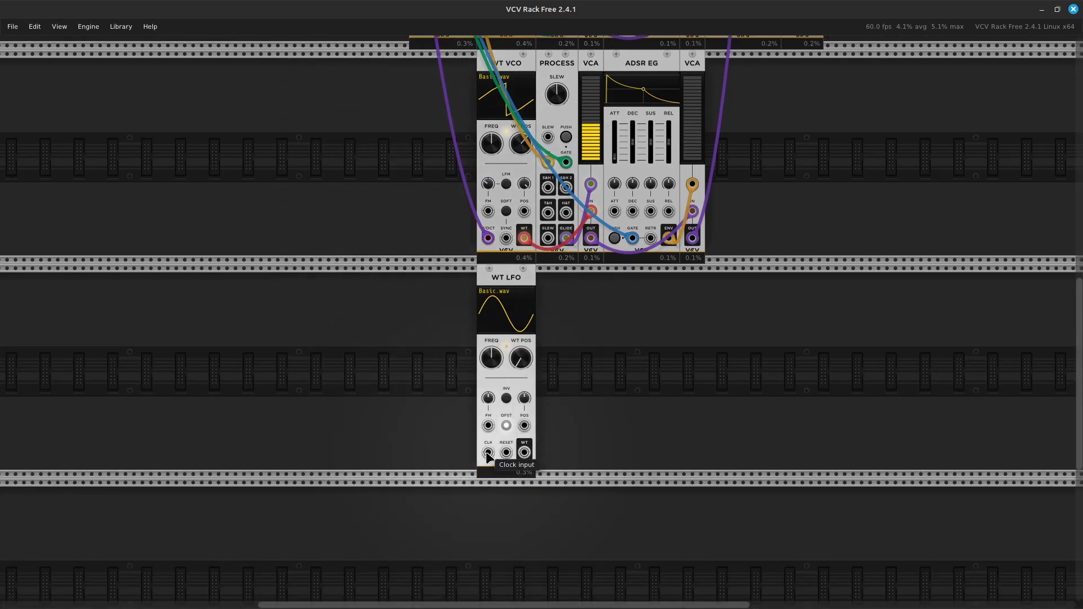
pyautogui.moveTo(489, 453); pyautogui.dragTo(421, 138)
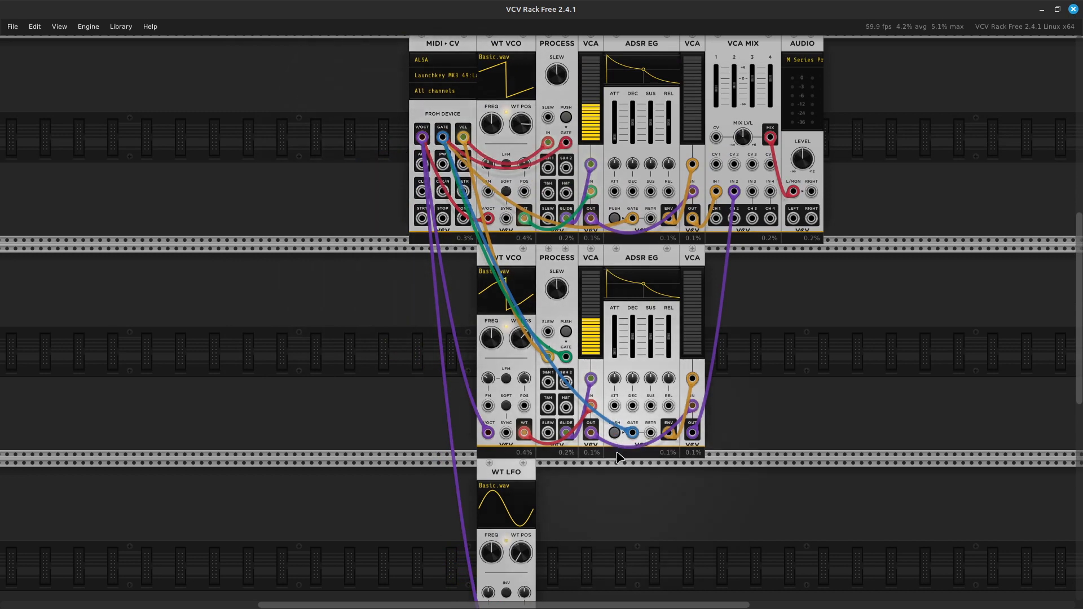
# Copy the second row's PROCESS, VCA, ADSR EG and final VCA modules and paste them beside the WT LFO
pyautogui.scroll(-4, 619, 476)
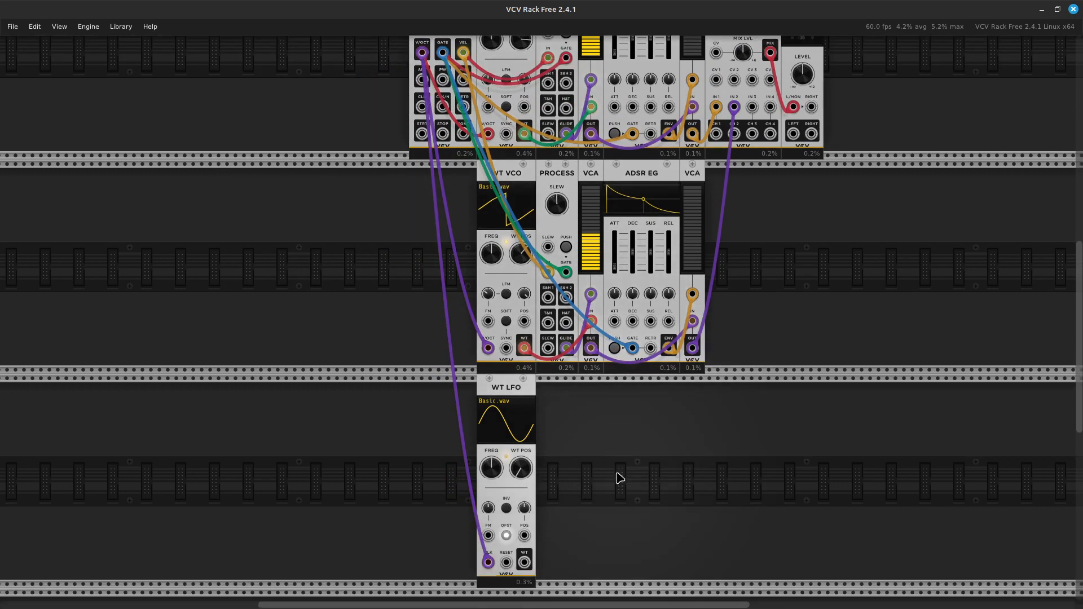
pyautogui.click(695, 155)
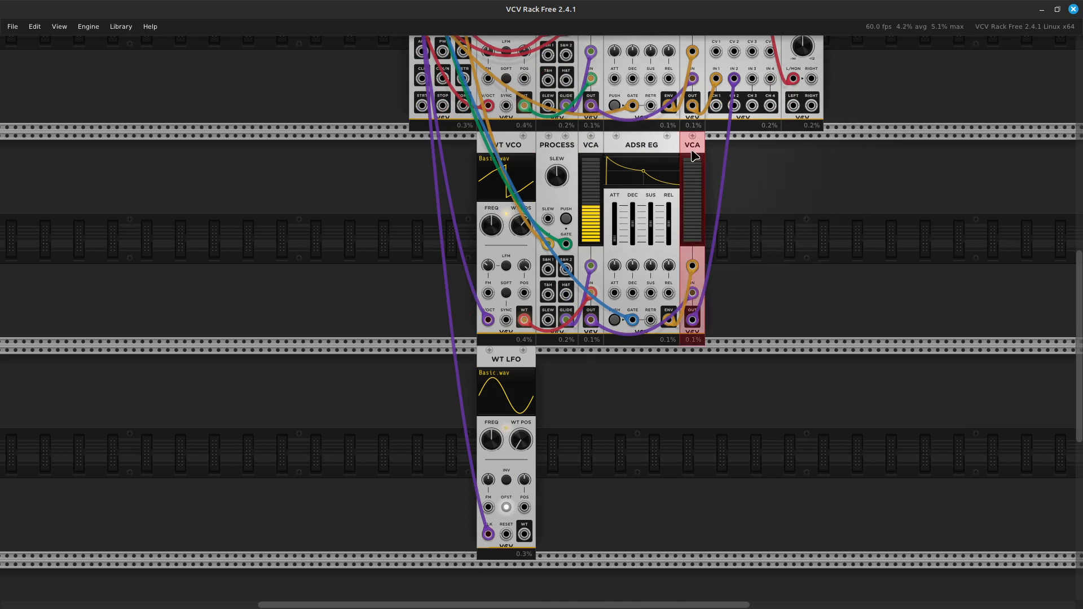
pyautogui.keyDown('ctrl'); pyautogui.click(663, 147); pyautogui.keyUp('ctrl')
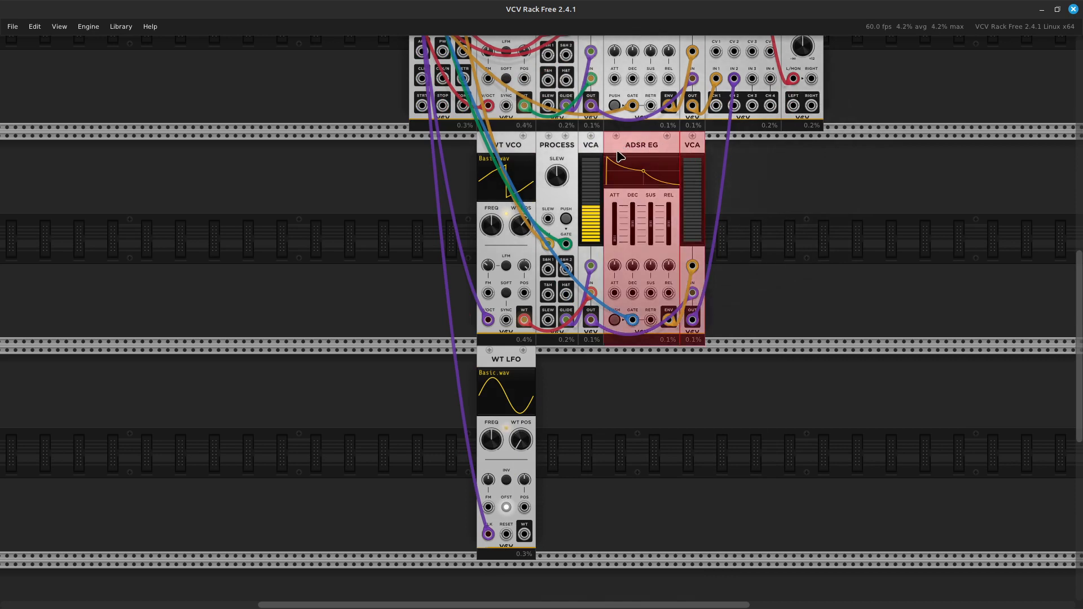
pyautogui.keyDown('ctrl'); pyautogui.click(588, 148); pyautogui.keyUp('ctrl')
pyautogui.keyDown('ctrl'); pyautogui.click(561, 149); pyautogui.keyUp('ctrl')
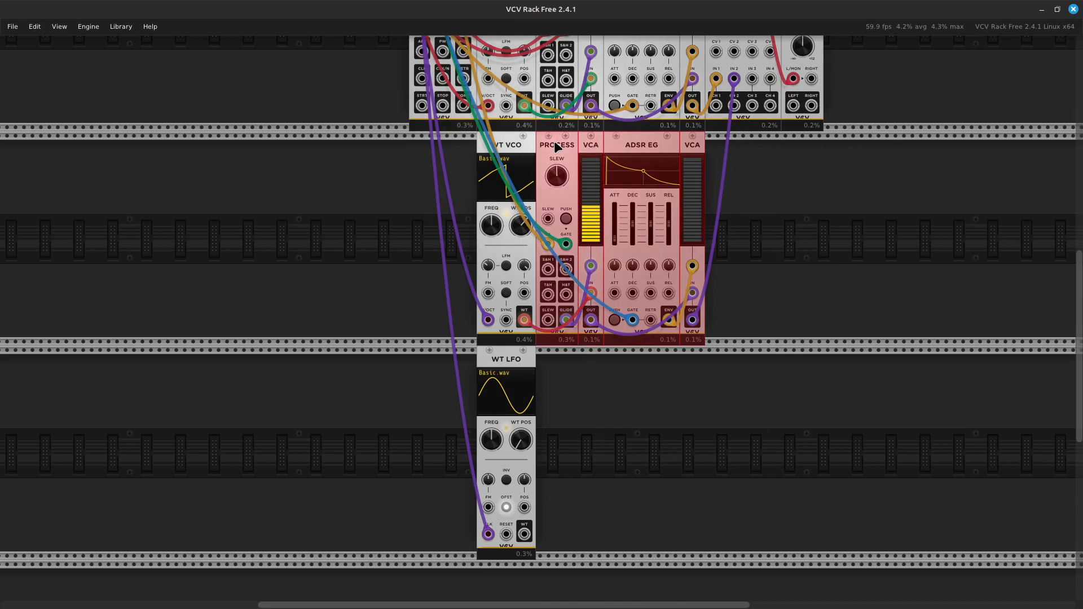
pyautogui.click(568, 428)
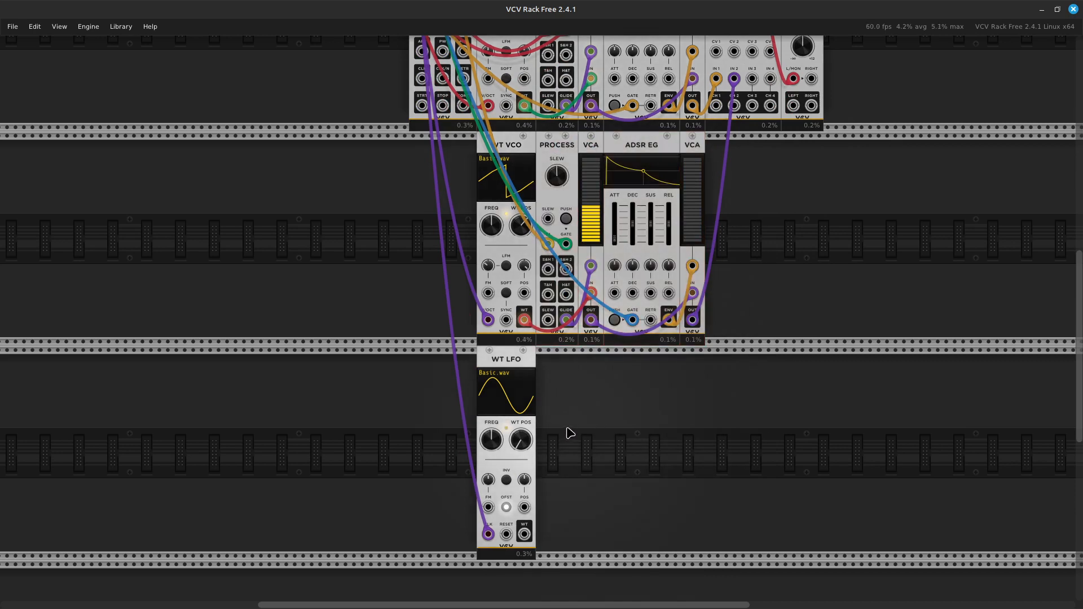
pyautogui.hotkey('ctrl', 'v')
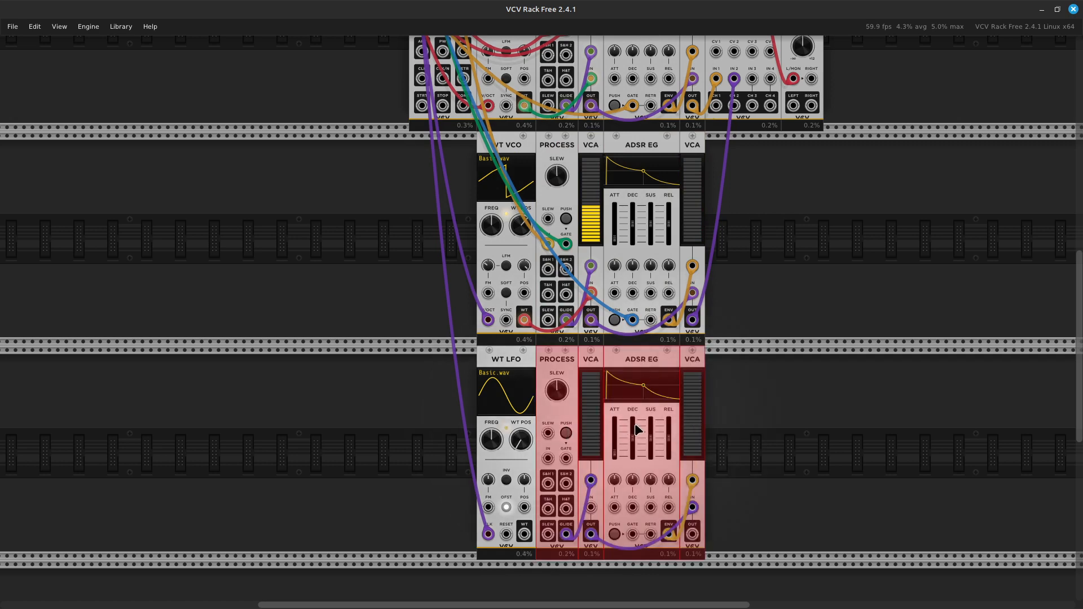
pyautogui.click(781, 437)
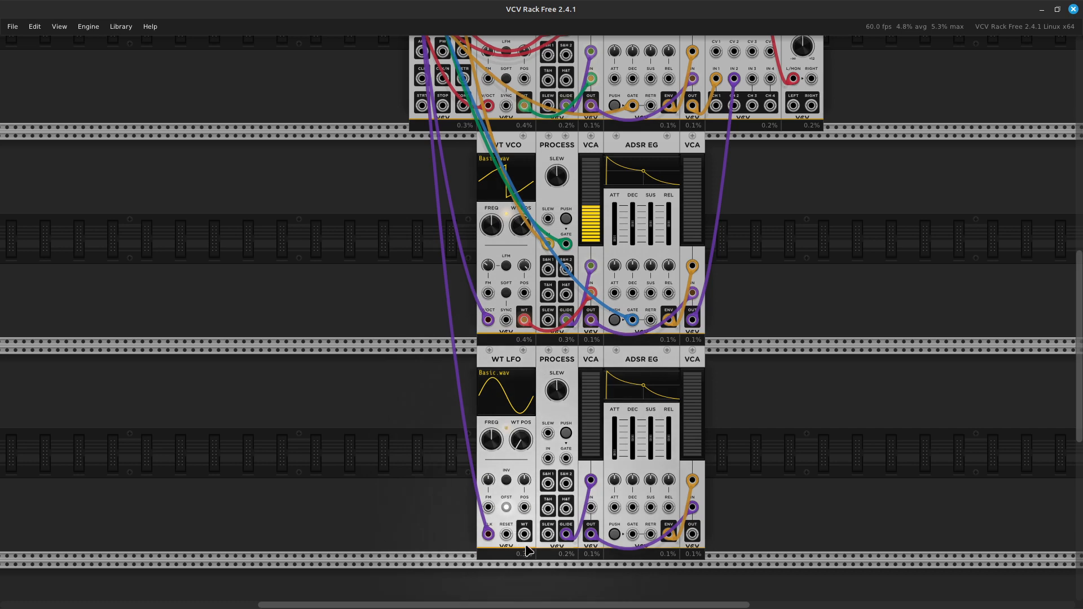
# Patch the WT LFO's WT output into the channel input of the VCA between PROCESS and ADSR EG in its row
pyautogui.moveTo(522, 534); pyautogui.dragTo(593, 510)
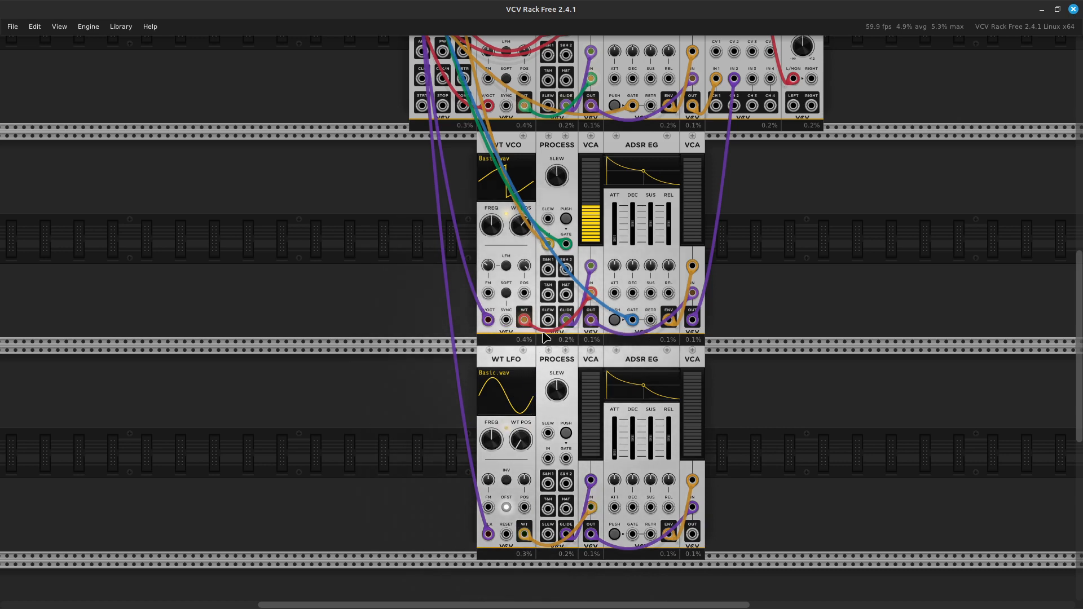
pyautogui.scroll(-1, 567, 448)
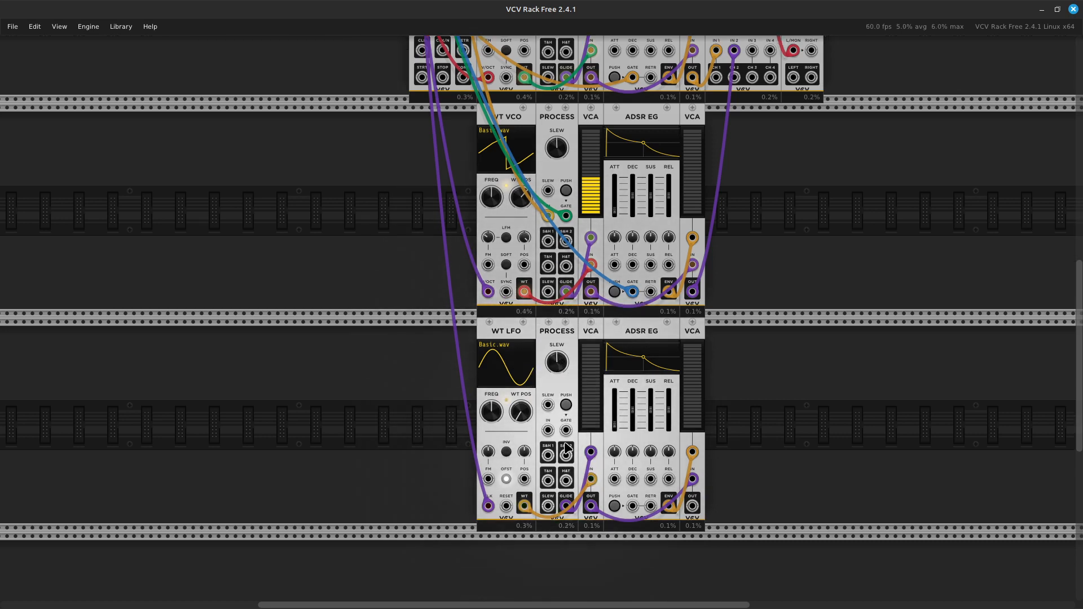
pyautogui.scroll(-1, 567, 448)
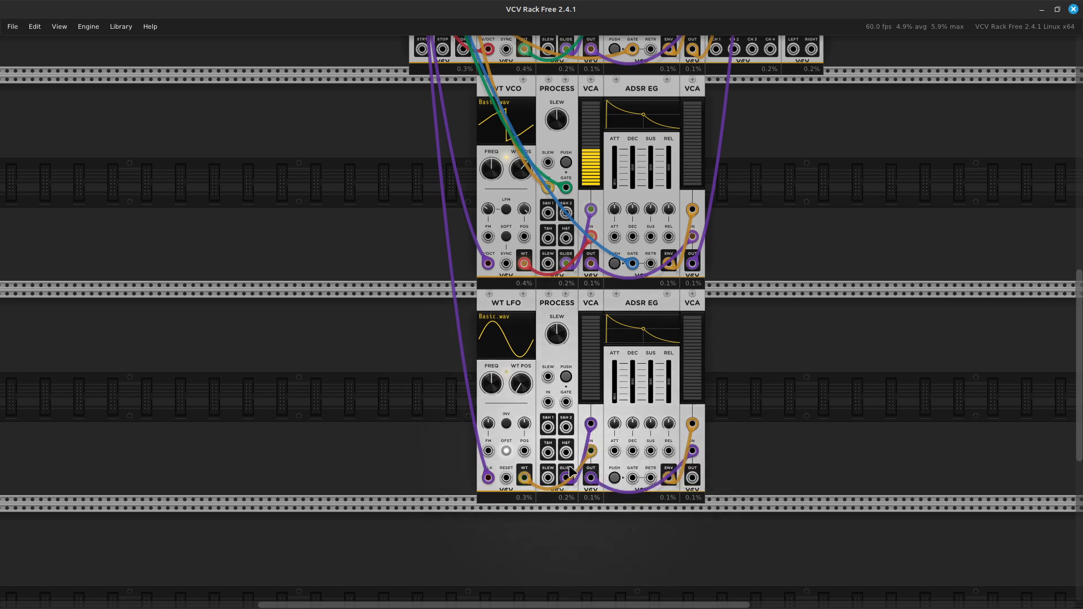
pyautogui.moveTo(569, 471); pyautogui.dragTo(583, 457)
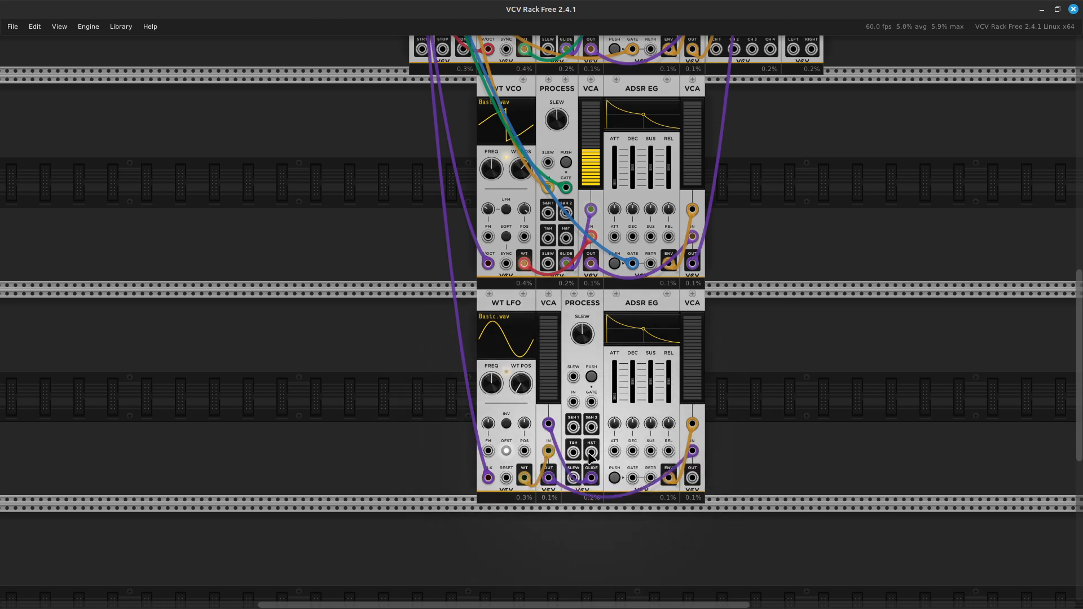
pyautogui.hotkey('ctrl', 'z')
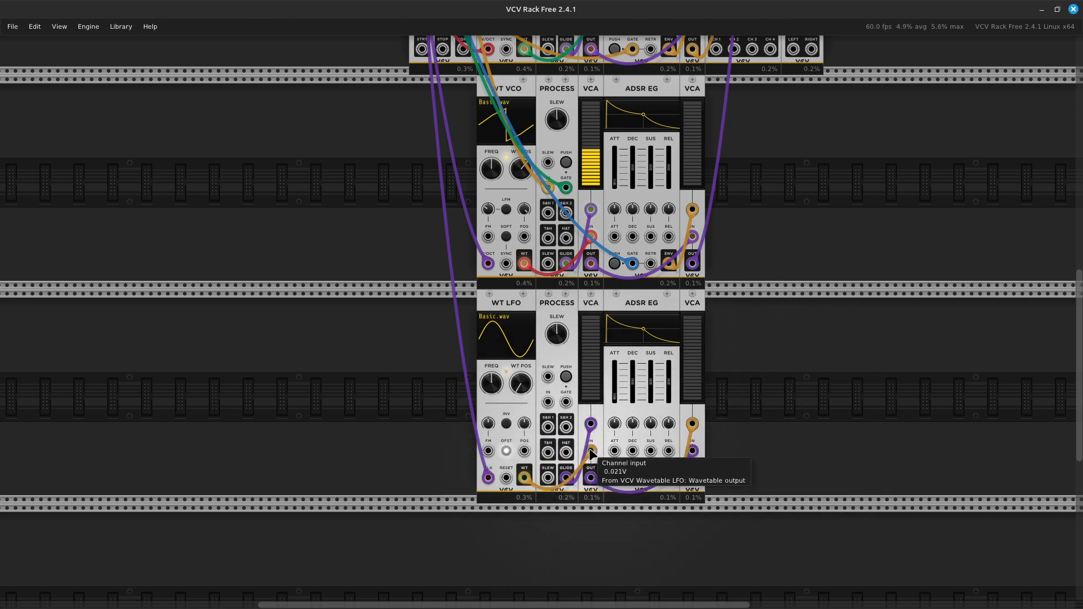
# Patch the LFO row's PROCESS voltage input to the MIDI-CV velocity output, and its gate input to the MIDI-CV gate output
pyautogui.moveTo(547, 405); pyautogui.dragTo(443, 49)
pyautogui.moveTo(446, 5); pyautogui.dragTo(463, 258)
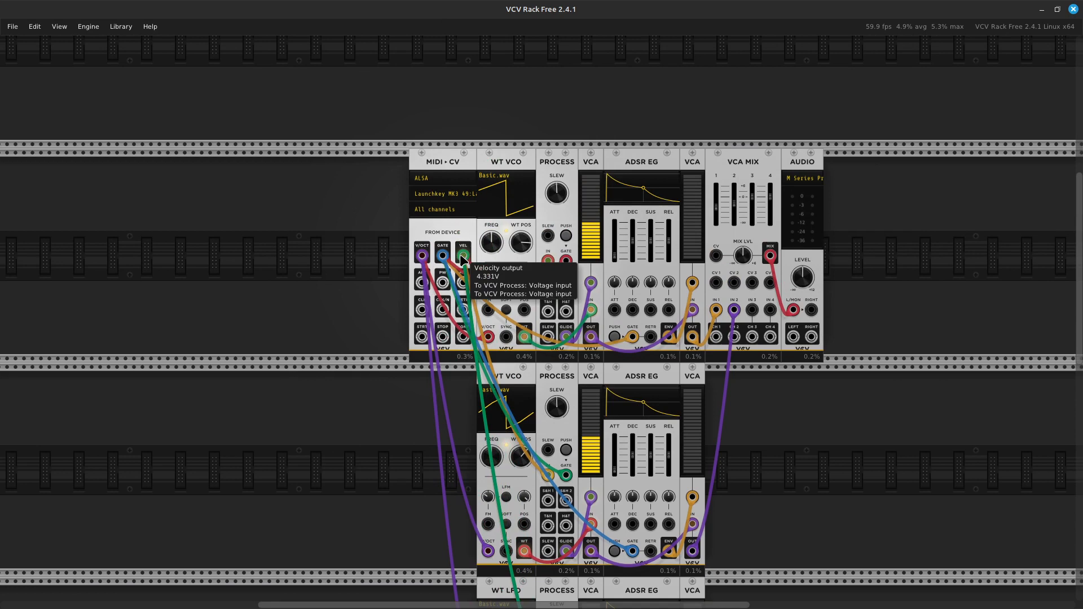
pyautogui.scroll(-10, 524, 395)
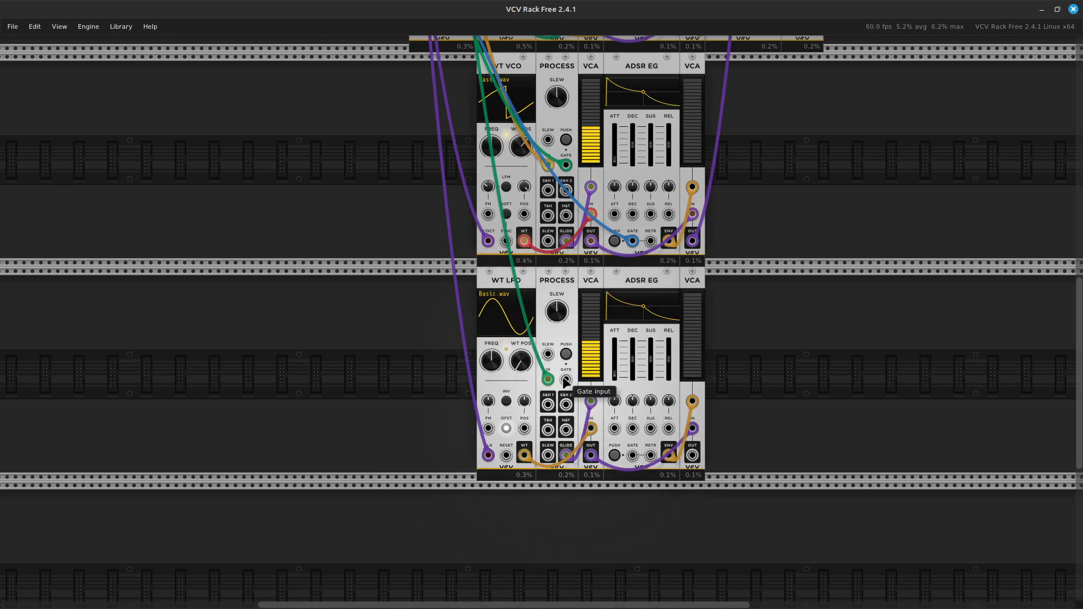
pyautogui.moveTo(566, 380); pyautogui.dragTo(442, 292)
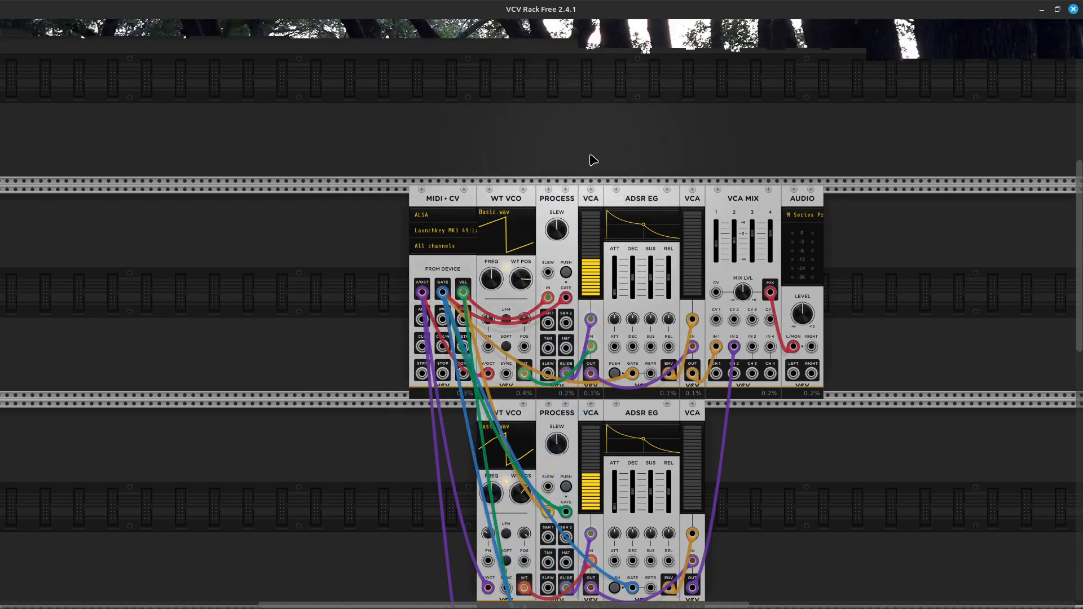
# Patch the output of the LFO row's final VCA into IN 3 of VCA MIX
pyautogui.scroll(-5, 1006, 442)
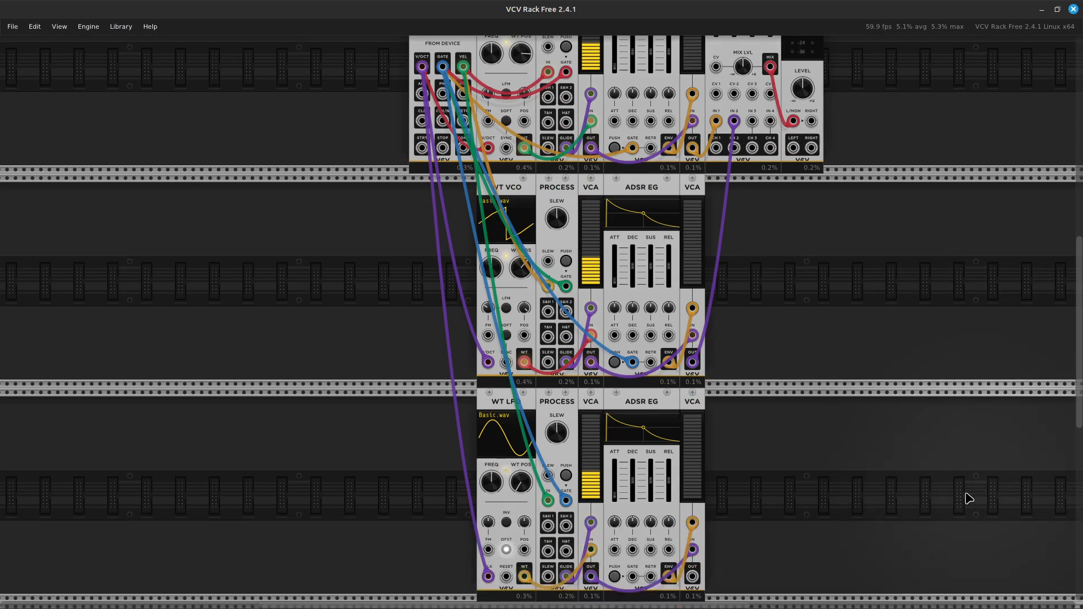
pyautogui.scroll(-2, 914, 541)
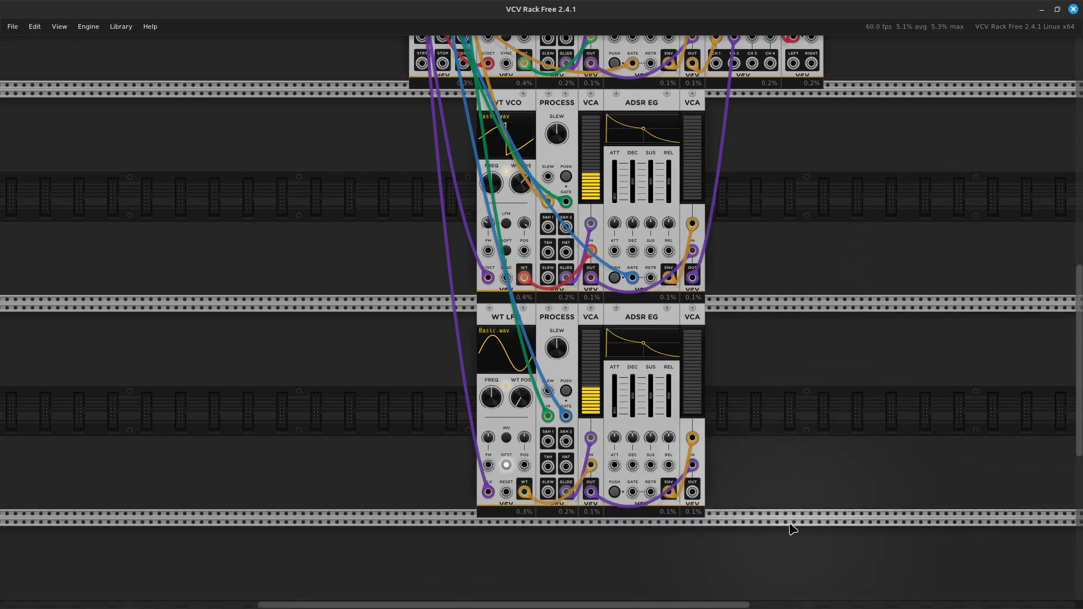
pyautogui.moveTo(689, 508); pyautogui.dragTo(759, 343)
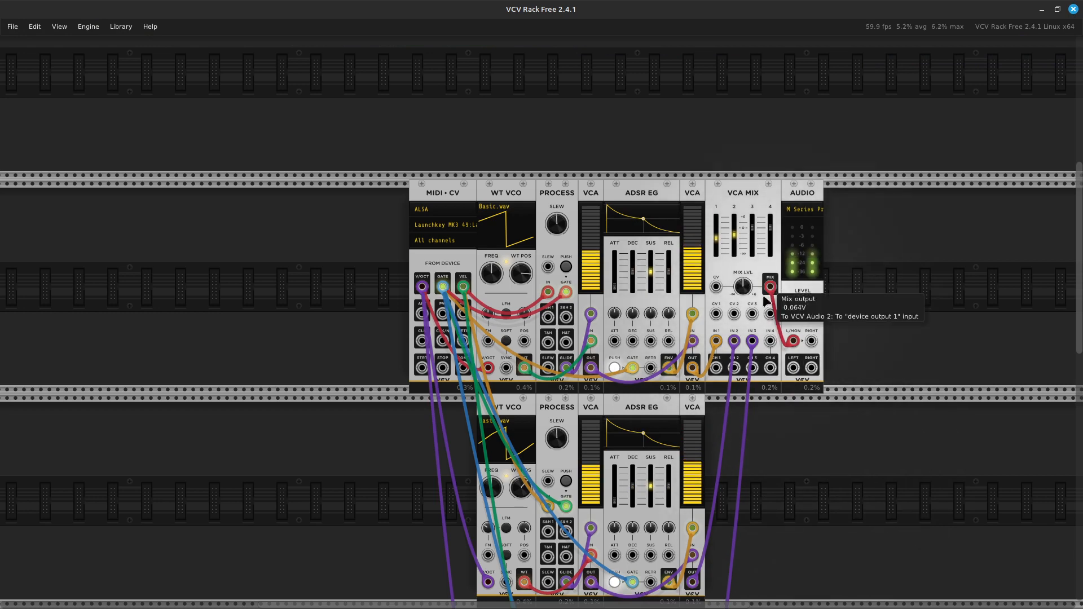
# Try to patch the LFO row's ADSR EG gate input to the MIDI-CV gate output
pyautogui.scroll(-5, 804, 492)
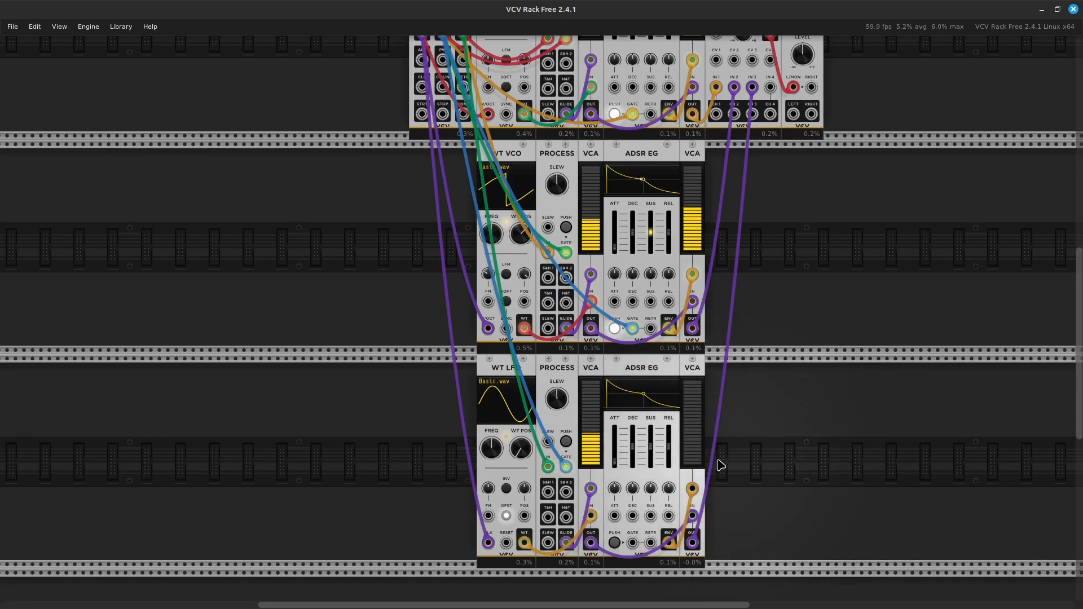
pyautogui.scroll(-1, 719, 464)
pyautogui.scroll(1, 719, 464)
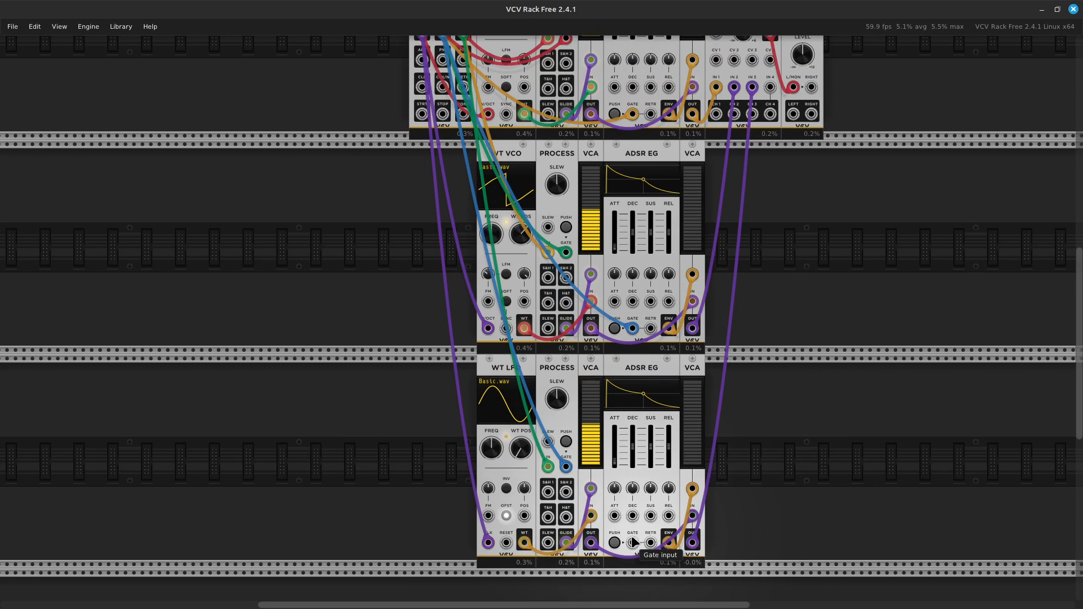
pyautogui.moveTo(633, 542); pyautogui.dragTo(625, 516)
pyautogui.moveTo(617, 479); pyautogui.dragTo(444, 259)
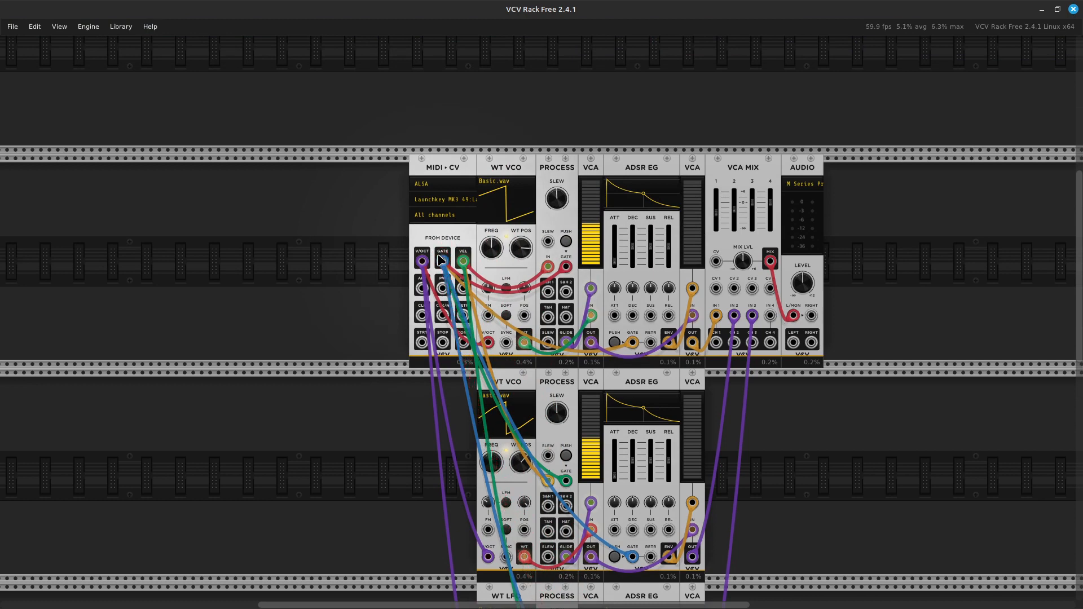
pyautogui.scroll(-2, 897, 428)
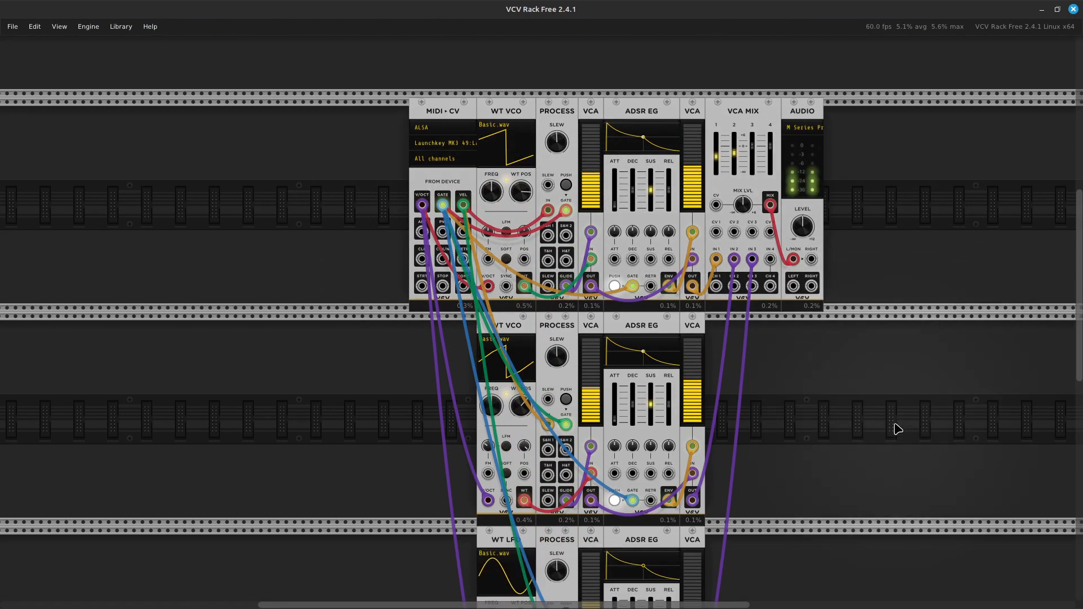
pyautogui.scroll(-2, 897, 429)
pyautogui.scroll(-6, 898, 429)
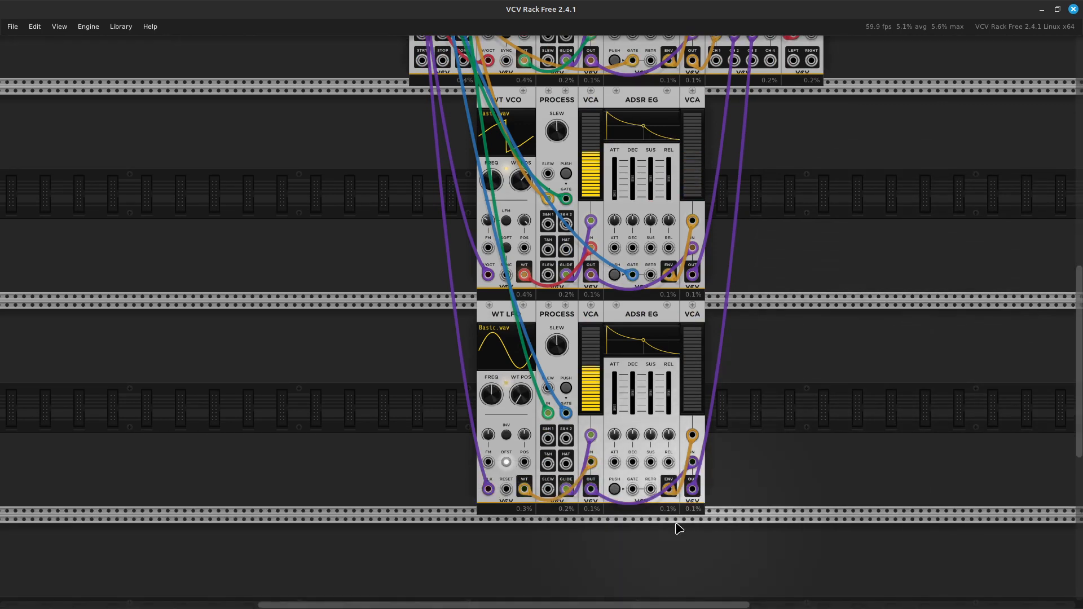
# Patch the gate input of the ADSR EG beside the WT LFO to the GATE output of the MIDI-CV module
pyautogui.scroll(5, 717, 531)
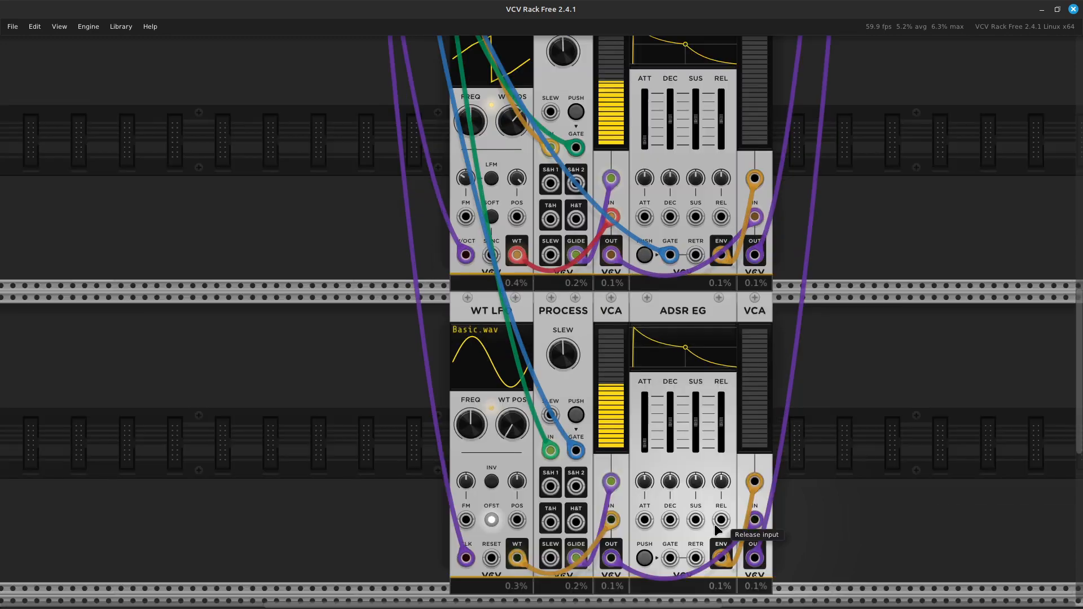
pyautogui.scroll(-8, 745, 519)
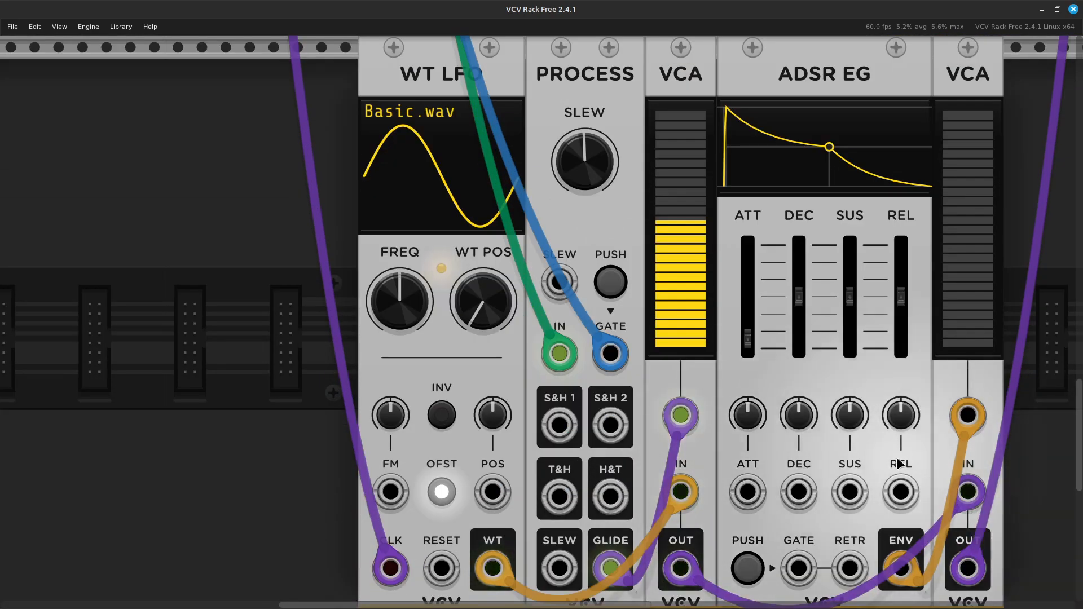
pyautogui.scroll(-2, 912, 465)
pyautogui.scroll(-1, 856, 535)
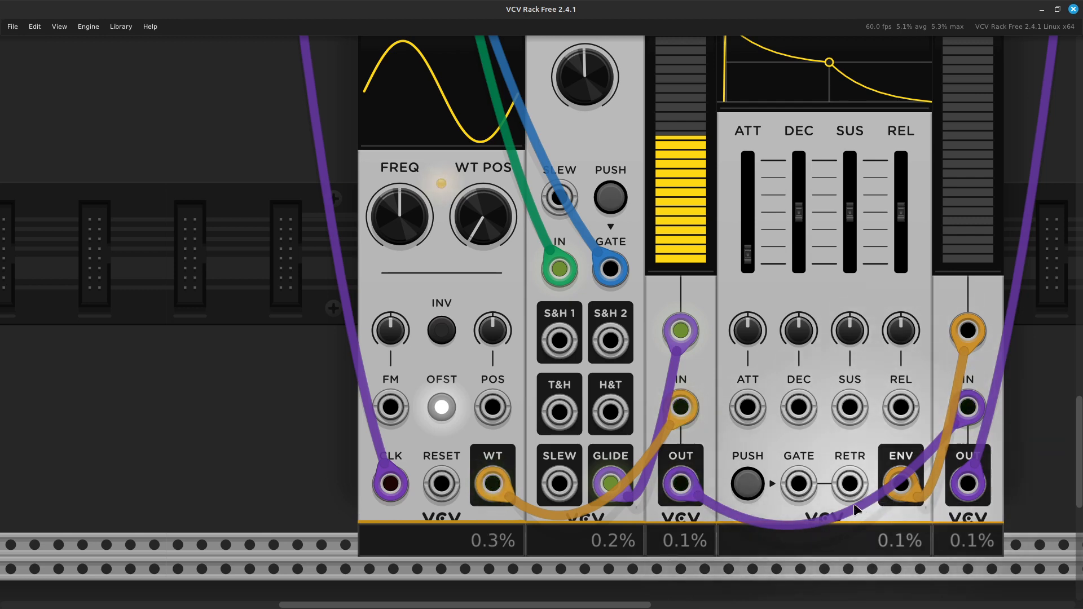
pyautogui.moveTo(799, 484); pyautogui.dragTo(260, 363)
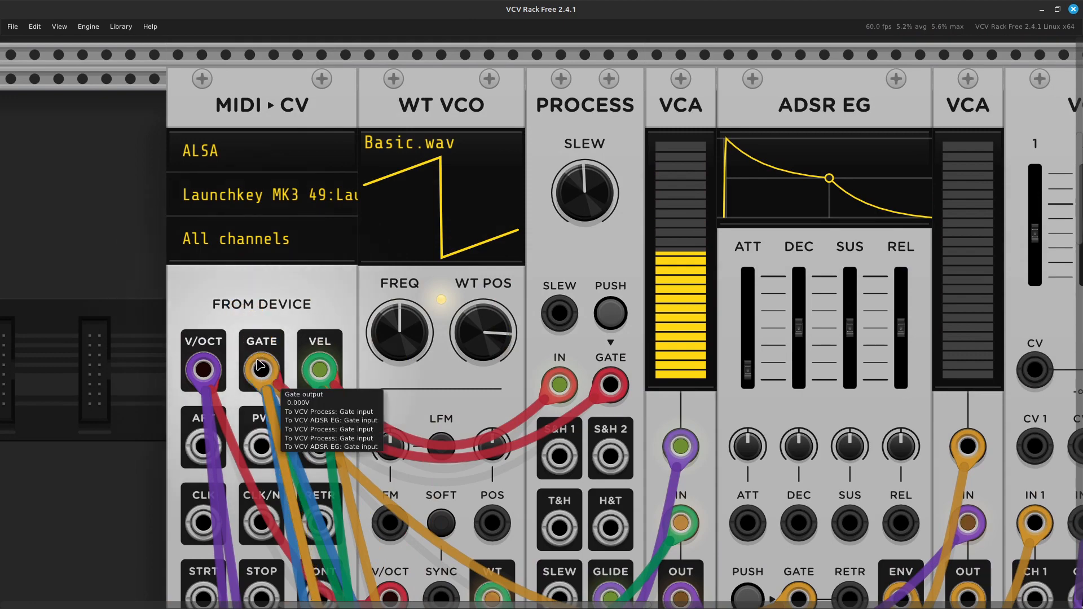
# Vary the slew of the LFO row's PROCESS module and adjust the WT LFO's frequency slightly
pyautogui.scroll(-2, 267, 355)
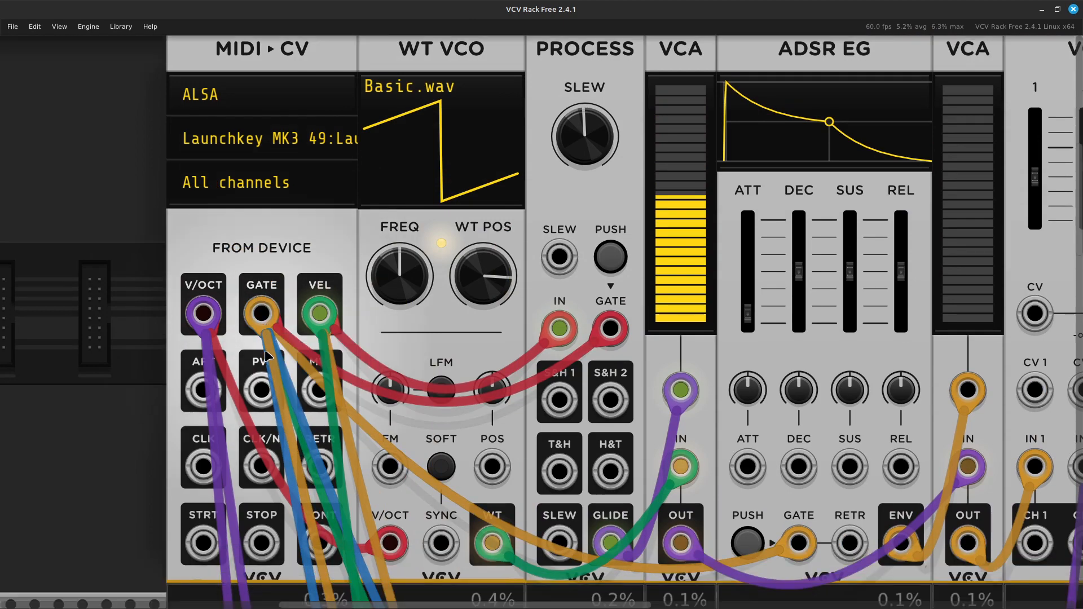
pyautogui.scroll(-5, 267, 355)
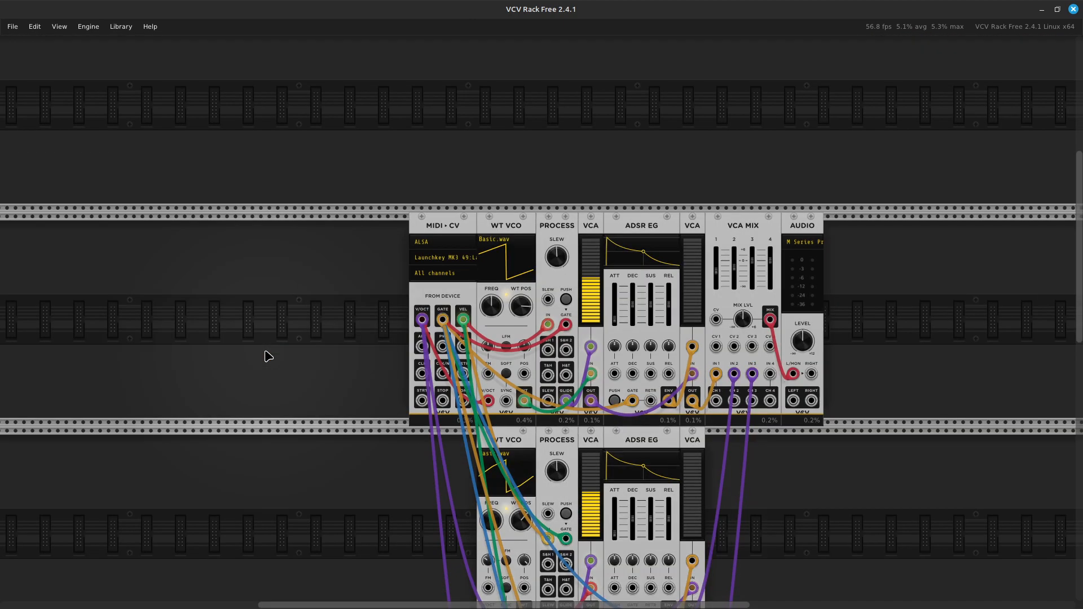
pyautogui.scroll(-4, 273, 352)
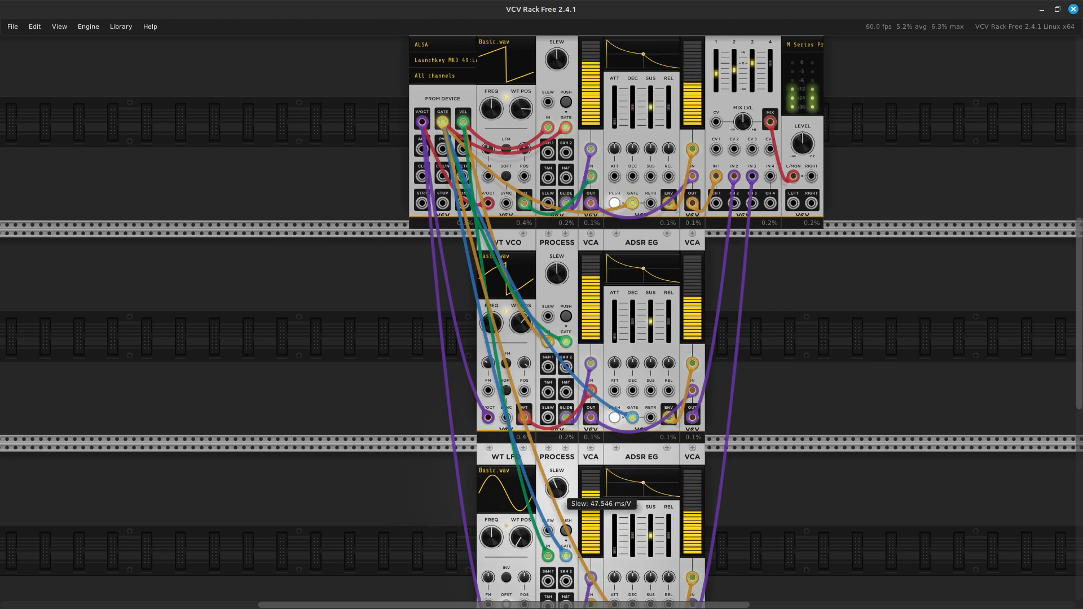
pyautogui.moveTo(557, 487); pyautogui.dragTo(556, 455)
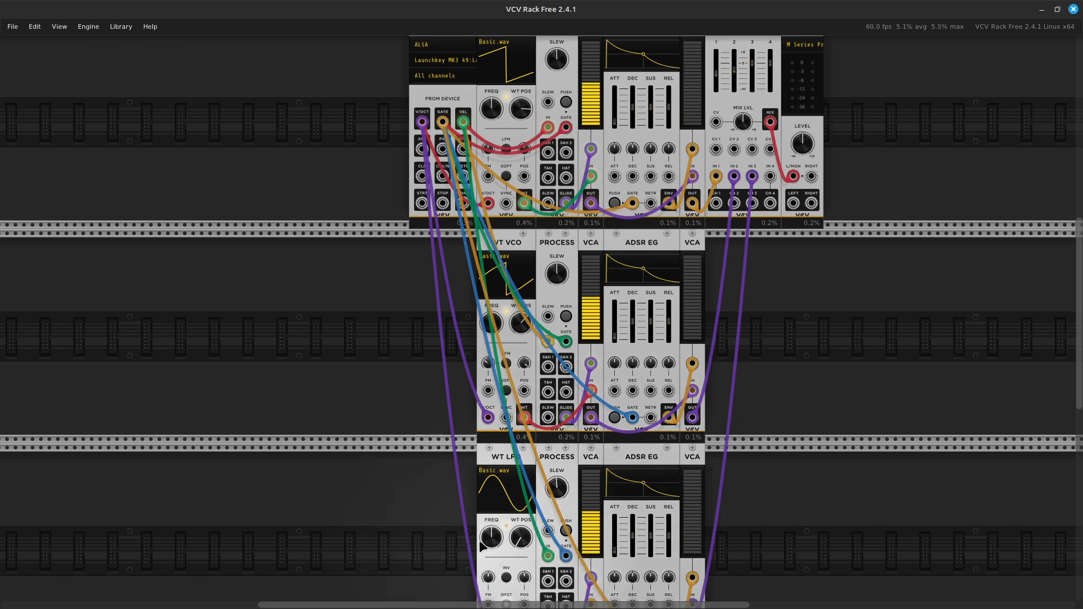
pyautogui.moveTo(489, 543); pyautogui.dragTo(488, 545)
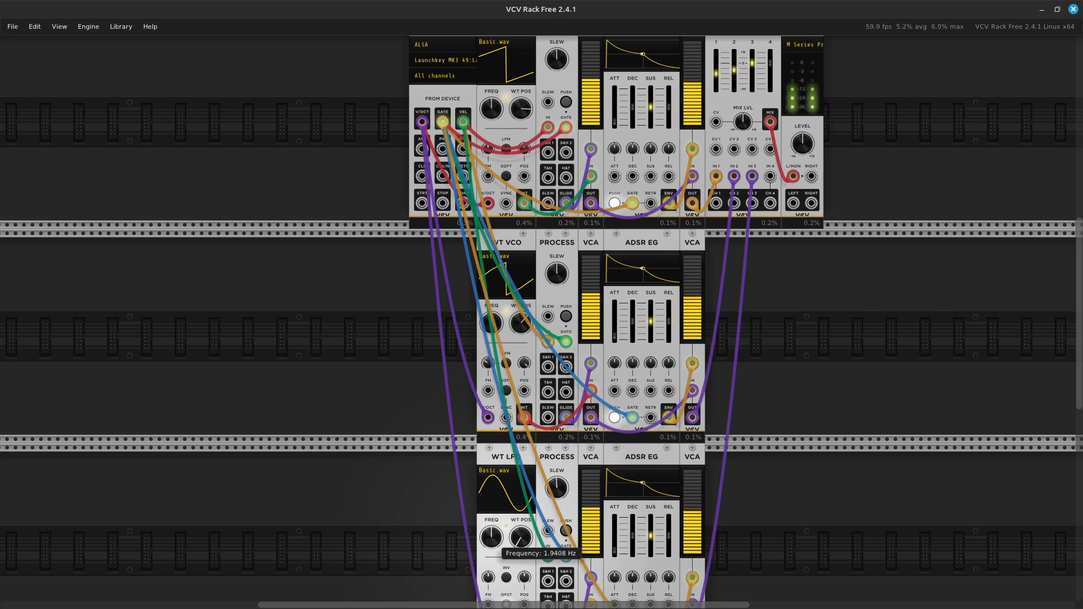
# Examine the WT LFO row's level and envelope activity alongside the two VCO rows and the VCA MIX channels
pyautogui.scroll(-6, 489, 542)
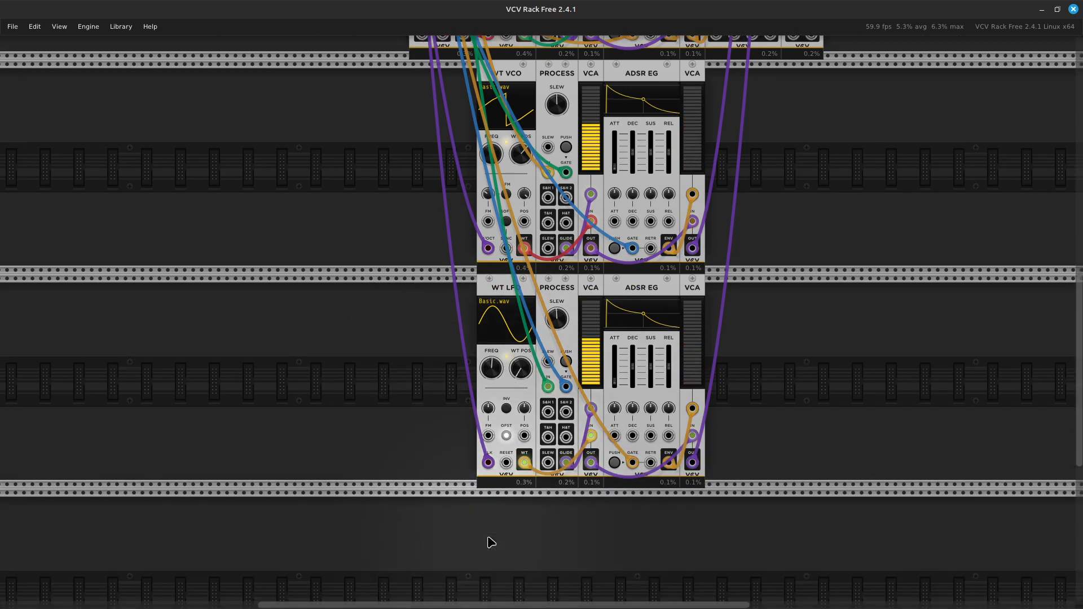
pyautogui.scroll(2, 635, 448)
pyautogui.scroll(7, 636, 449)
pyautogui.scroll(2, 665, 426)
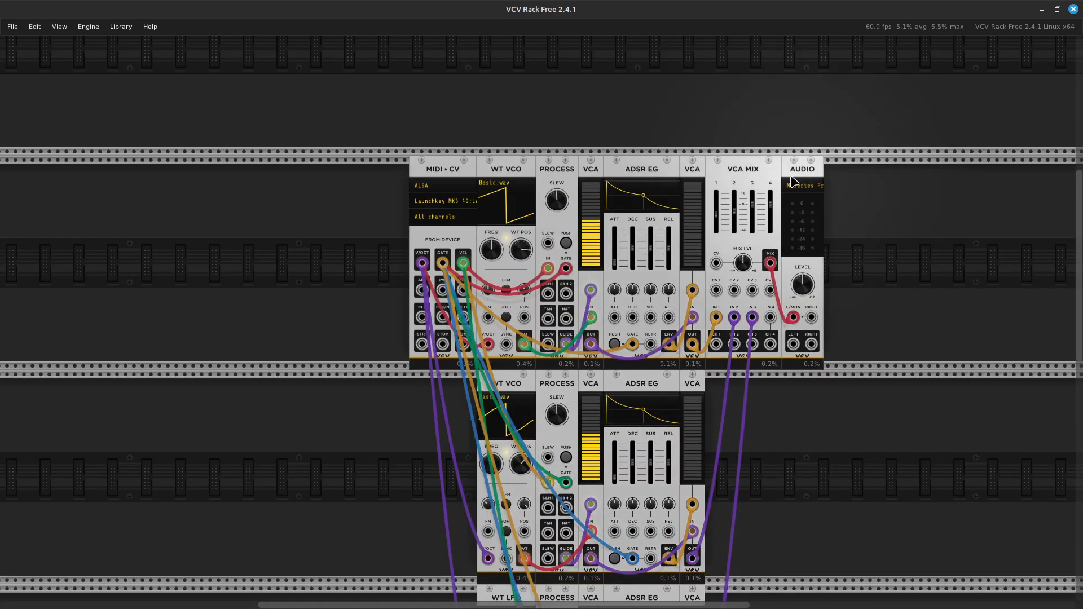
pyautogui.scroll(-2, 695, 359)
pyautogui.scroll(-9, 695, 360)
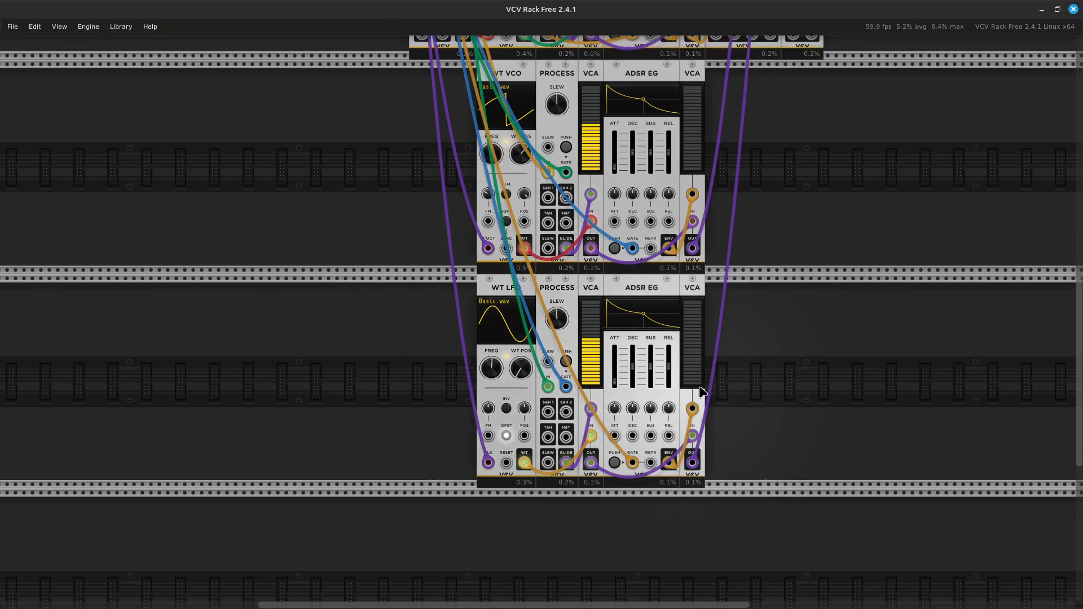
pyautogui.scroll(8, 649, 429)
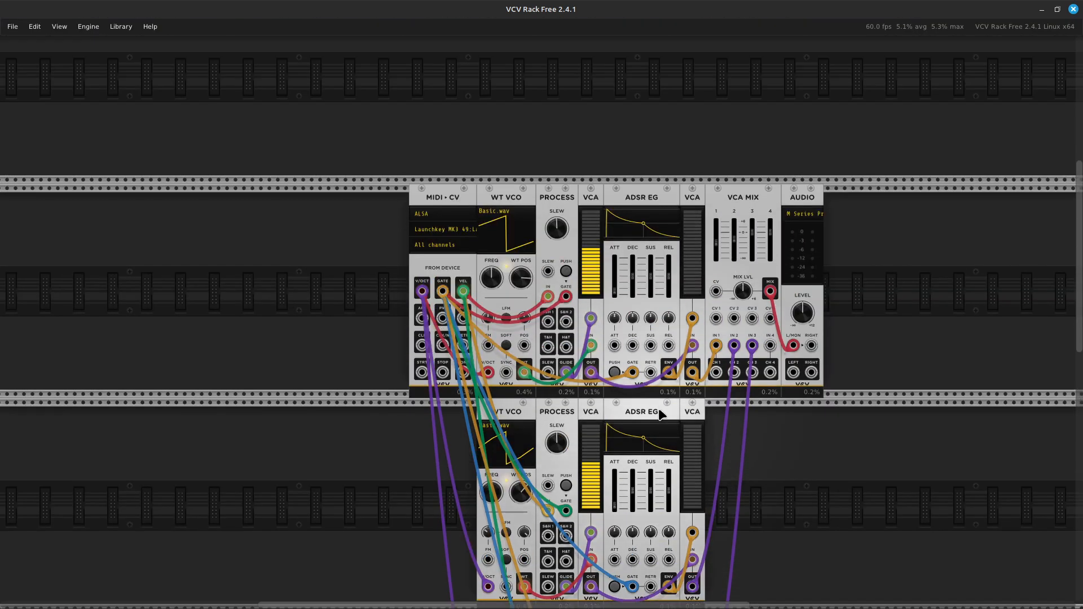
pyautogui.moveTo(757, 254)
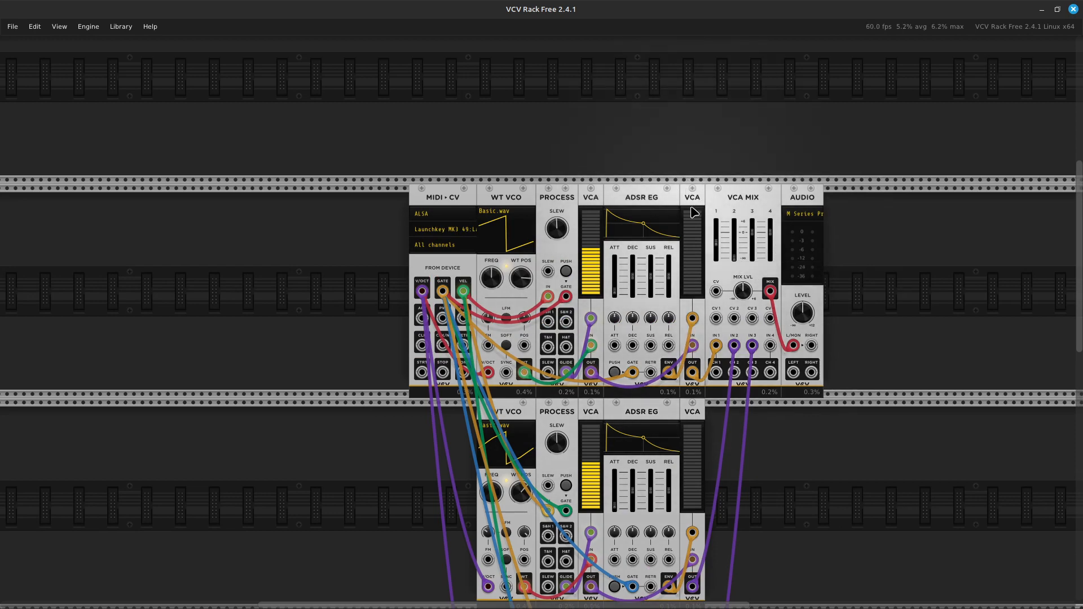
pyautogui.moveTo(714, 246)
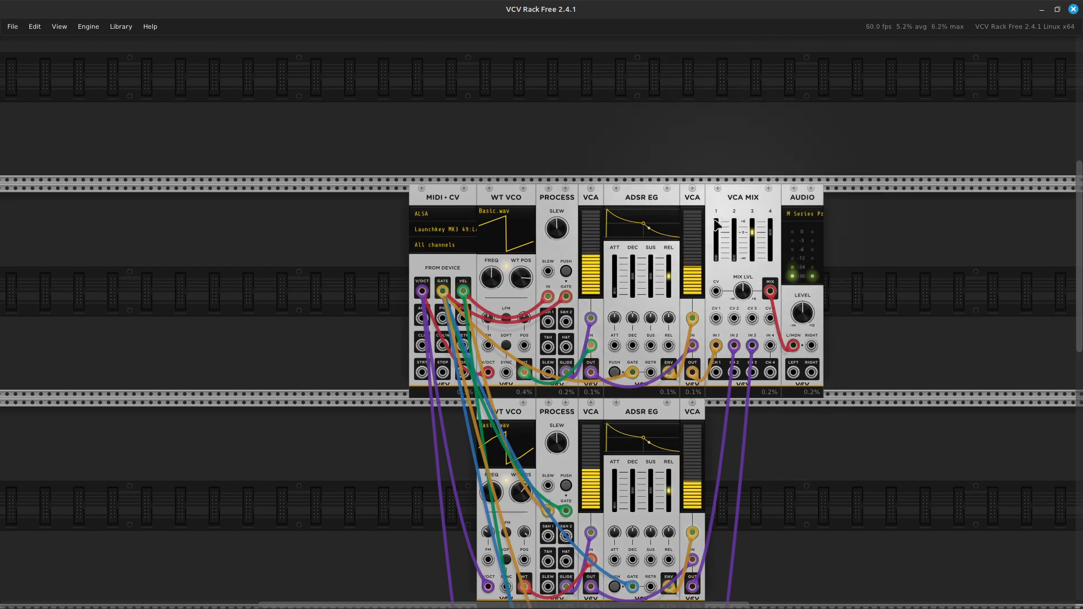
pyautogui.scroll(-5, 706, 226)
pyautogui.scroll(-5, 705, 225)
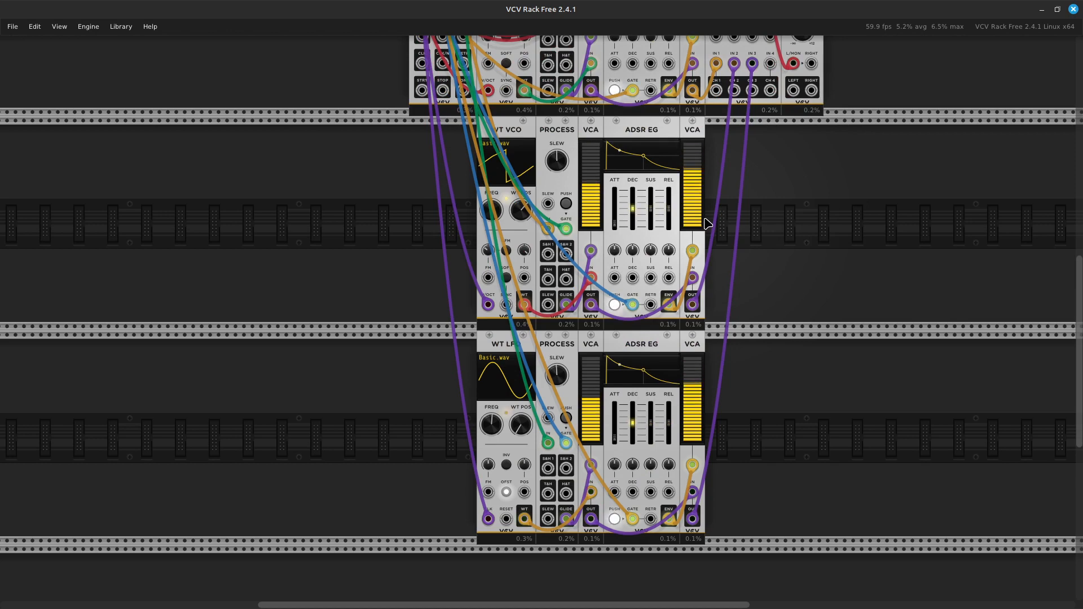
# Examine the LFO row's first VCA close up, including its CV input, level and PROCESS connections, against the row above
pyautogui.scroll(-3, 707, 224)
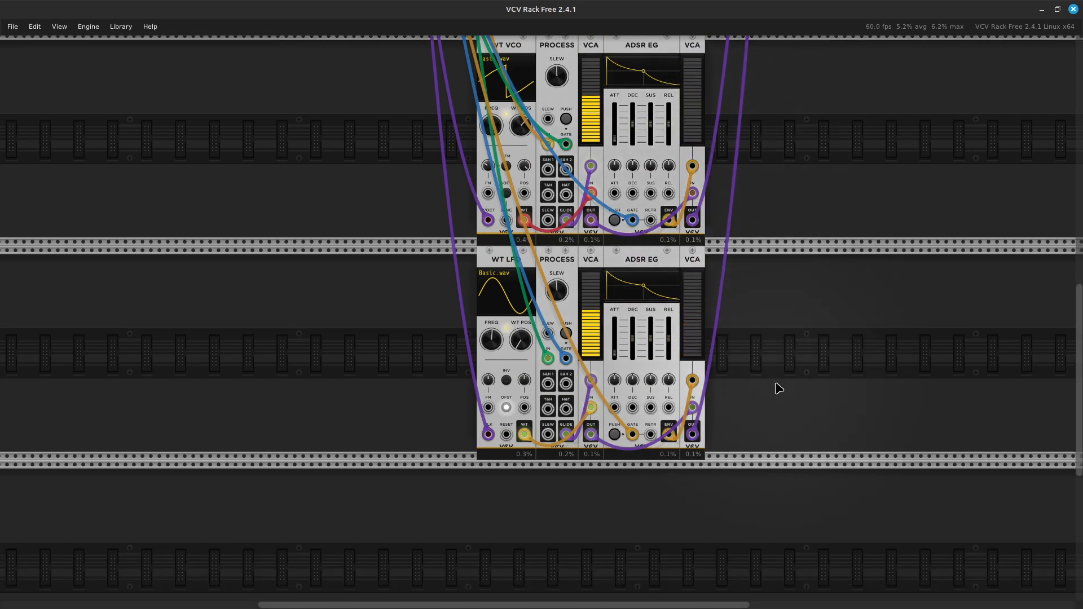
pyautogui.keyDown('ctrl'); pyautogui.scroll(8, 778, 389); pyautogui.keyUp('ctrl')
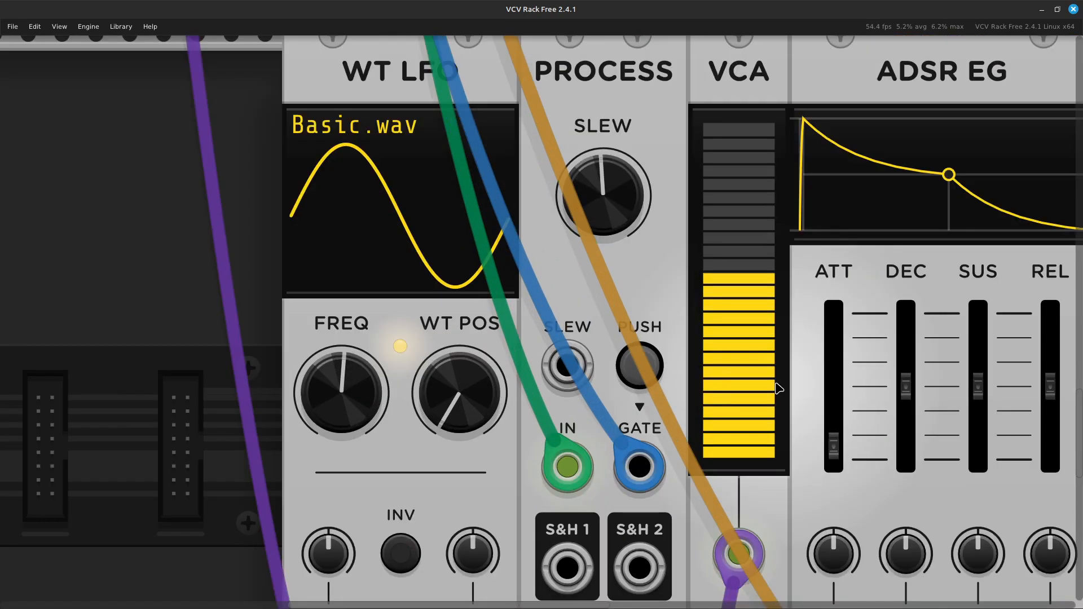
pyautogui.scroll(-10, 777, 384)
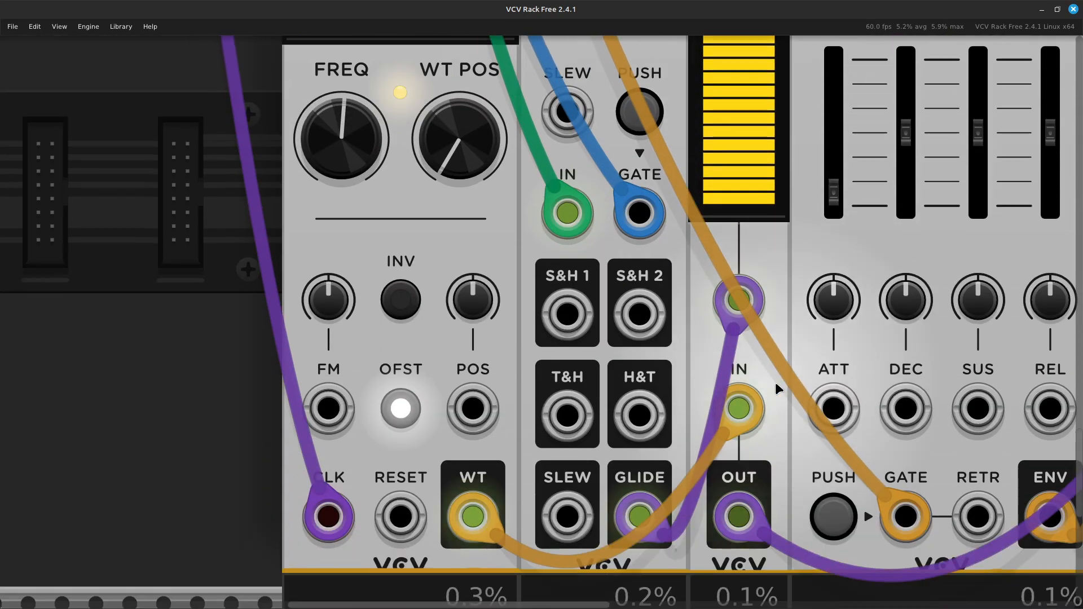
pyautogui.scroll(-1, 776, 384)
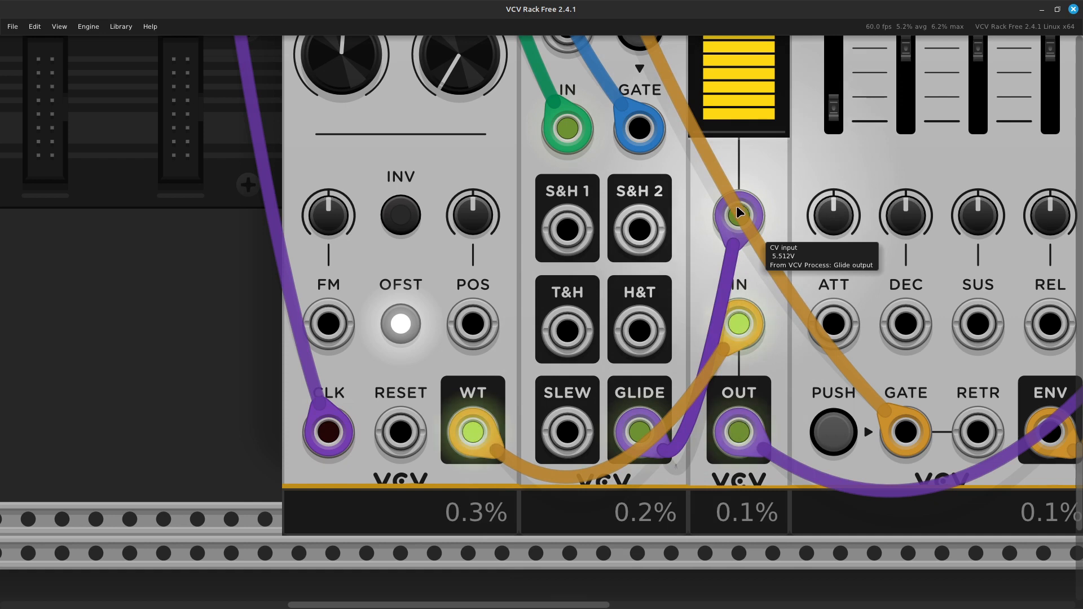
pyautogui.scroll(5, 742, 70)
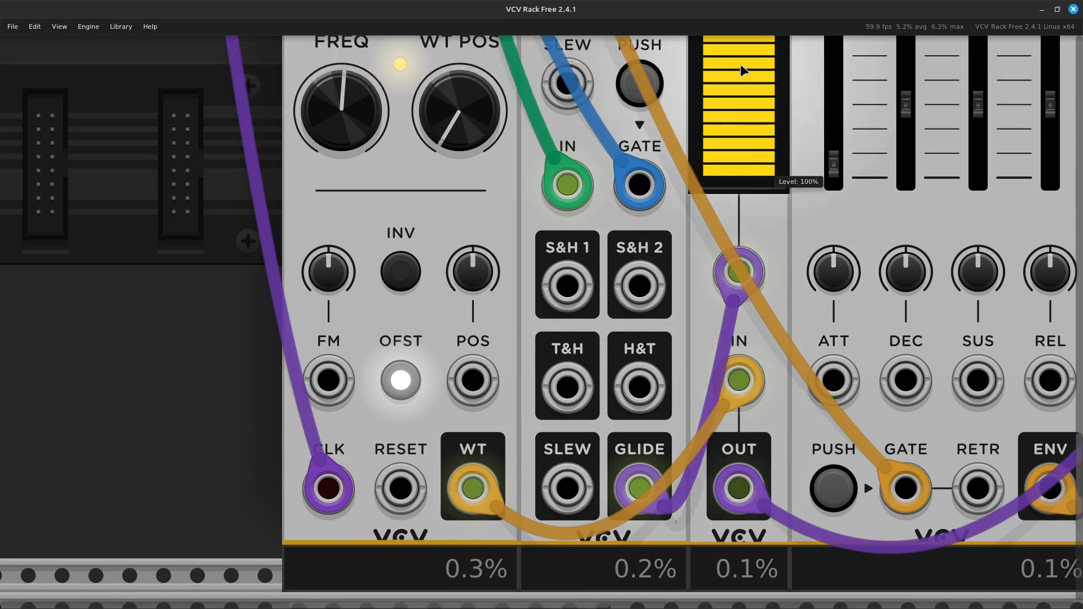
pyautogui.scroll(4, 743, 70)
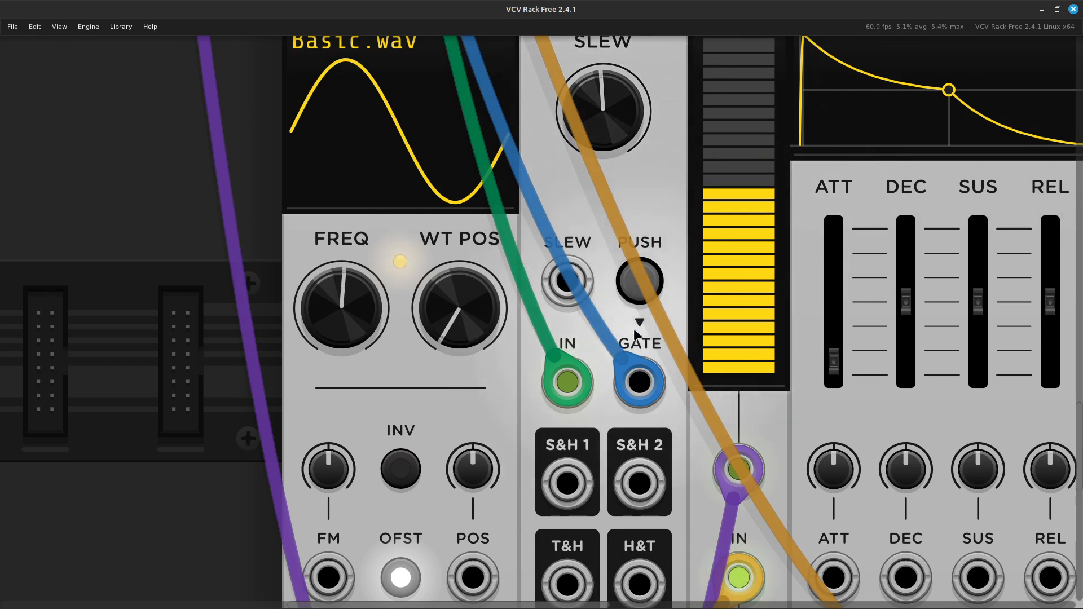
pyautogui.scroll(8, 598, 378)
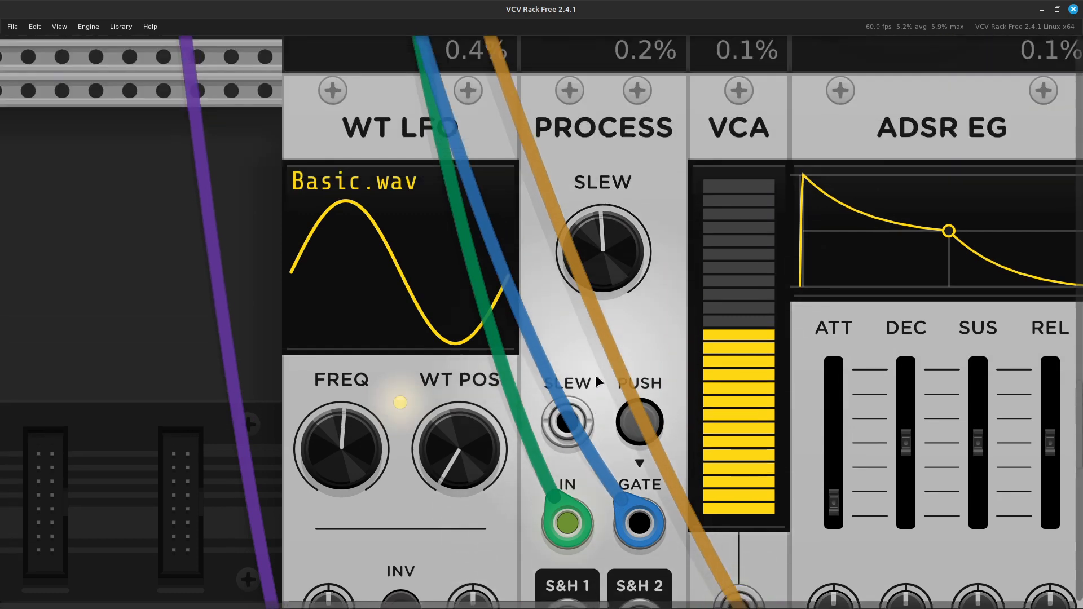
pyautogui.scroll(12, 593, 383)
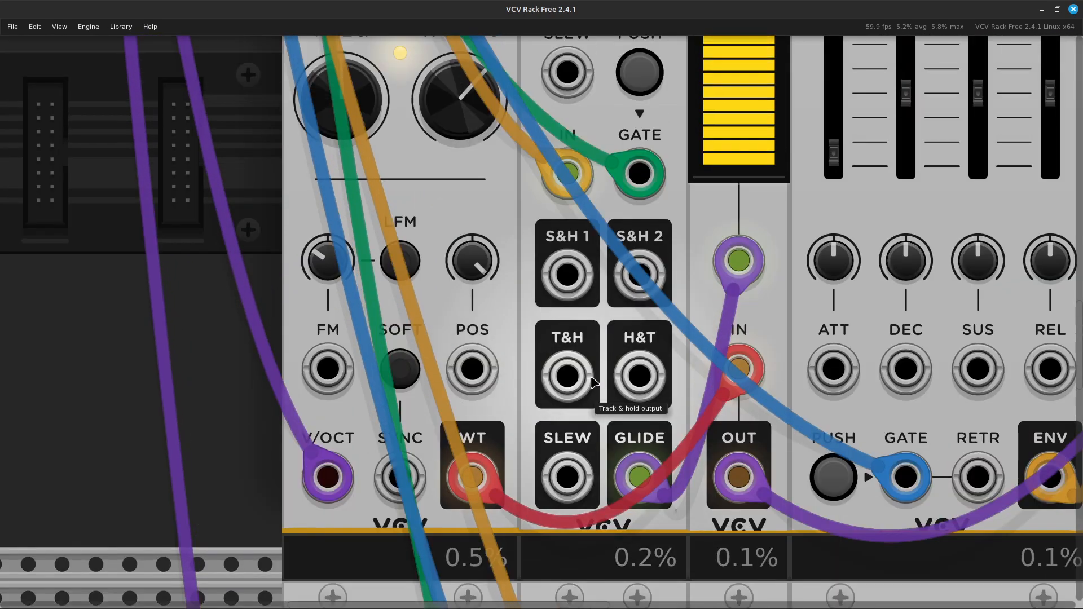
# Examine the WT LFO row's velocity, gate and envelope connections close up, comparing them with the second WT VCO row
pyautogui.scroll(13, 591, 377)
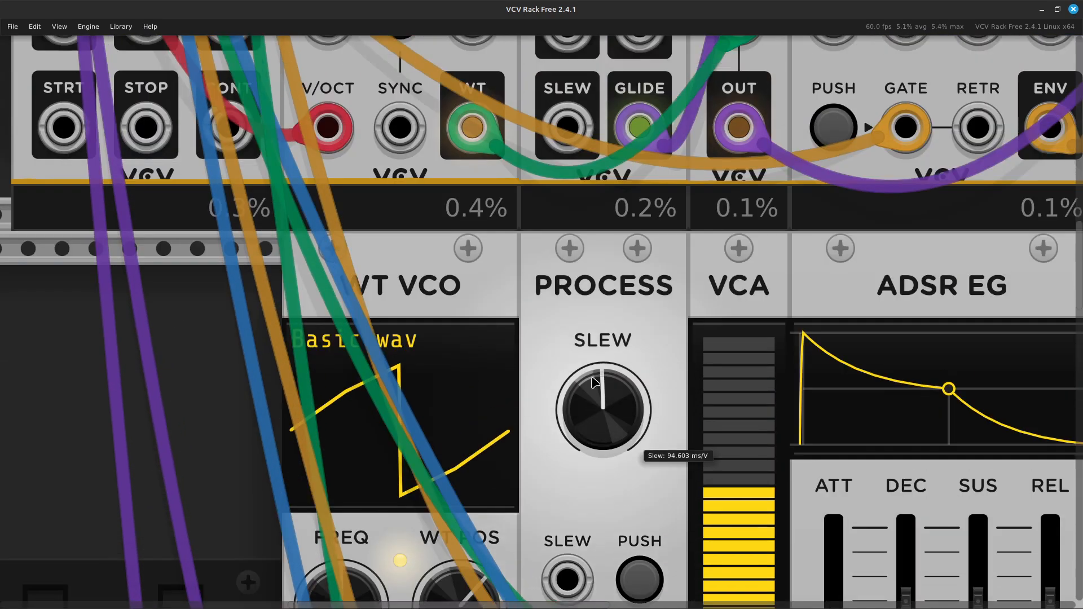
pyautogui.scroll(-13, 593, 377)
pyautogui.scroll(-16, 593, 381)
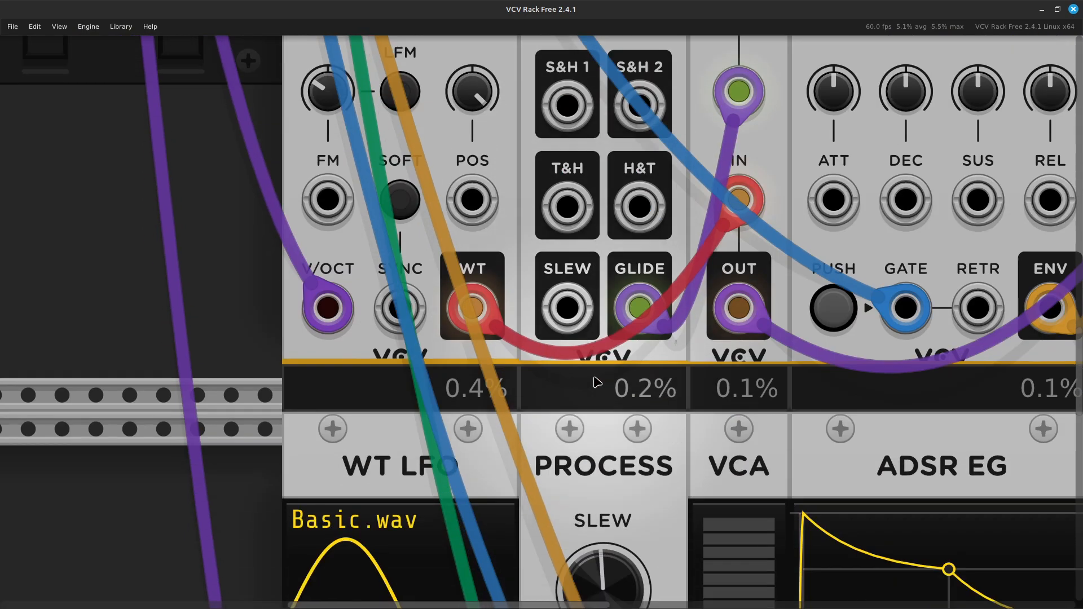
pyautogui.scroll(-2, 594, 383)
pyautogui.scroll(-2, 592, 395)
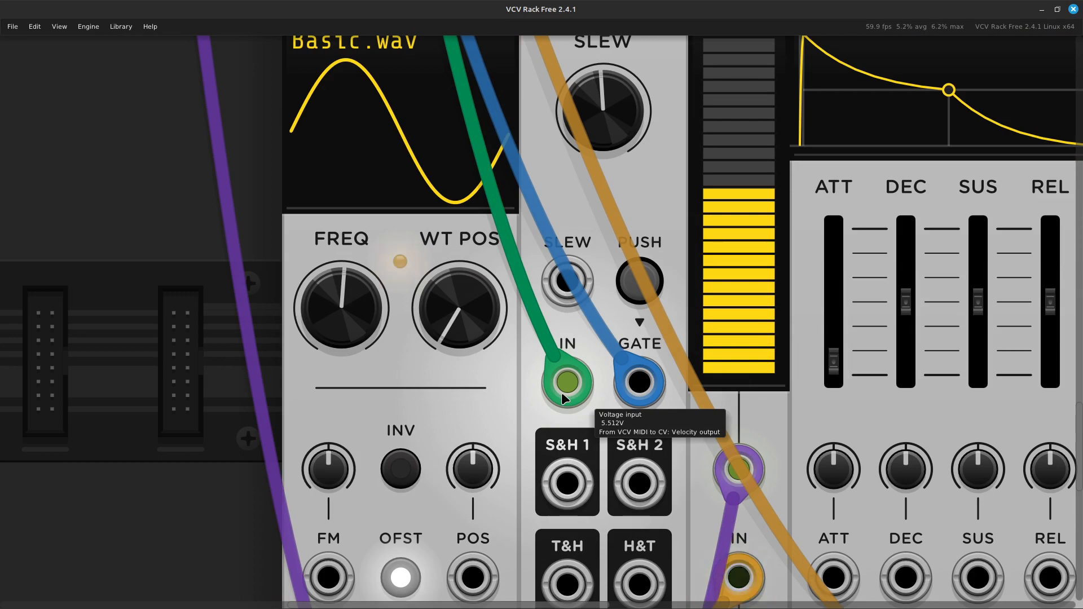
pyautogui.scroll(-6, 561, 391)
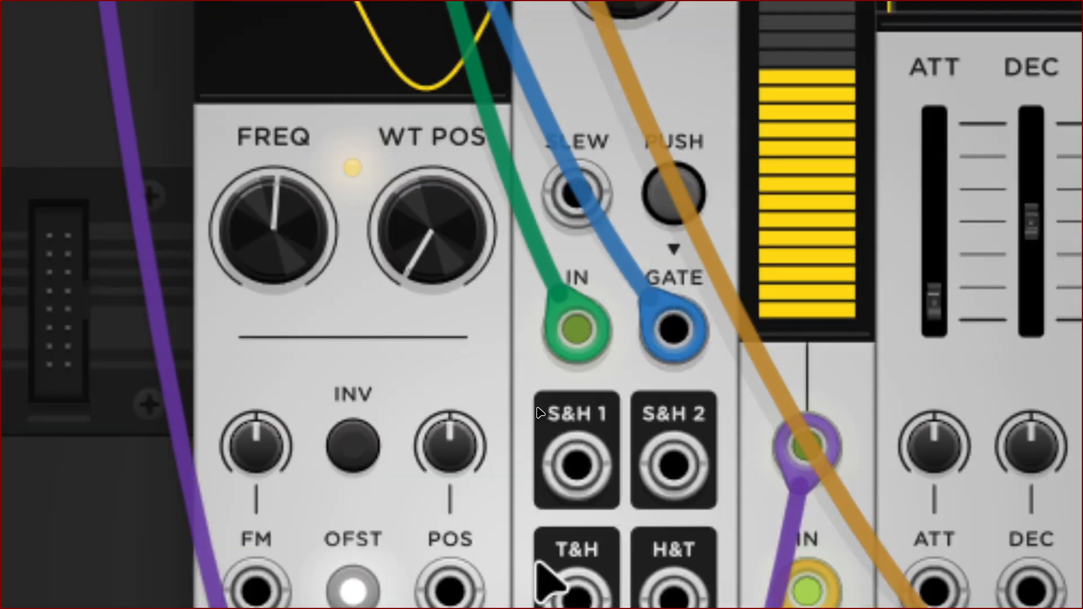
pyautogui.moveTo(561, 366)
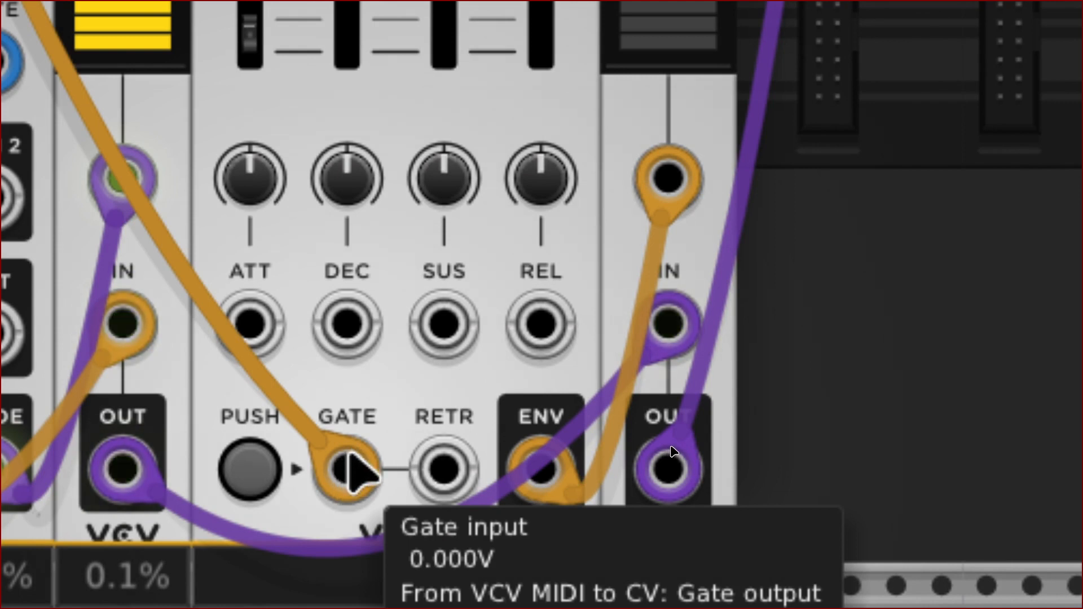
pyautogui.scroll(-3, 356, 468)
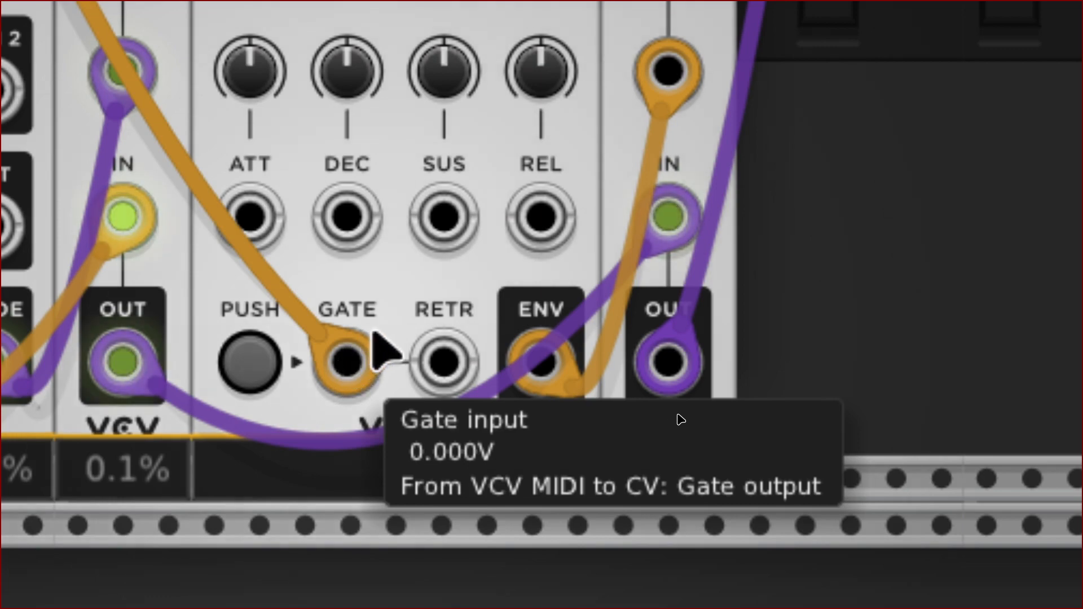
# Lower the WT LFO's frequency slightly
pyautogui.scroll(5, 633, 25)
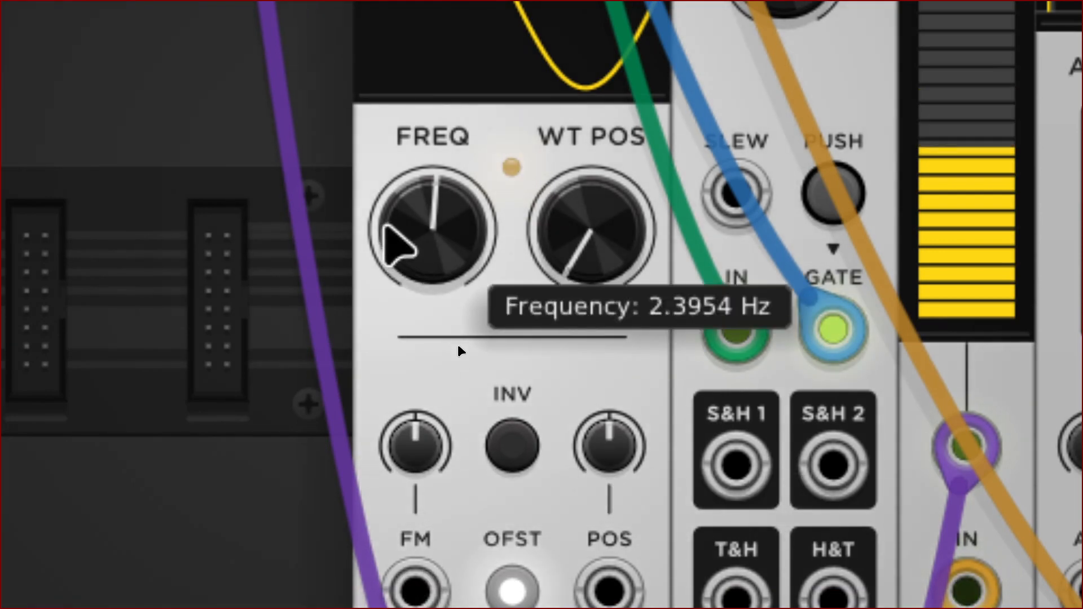
pyautogui.moveTo(388, 473); pyautogui.dragTo(388, 489)
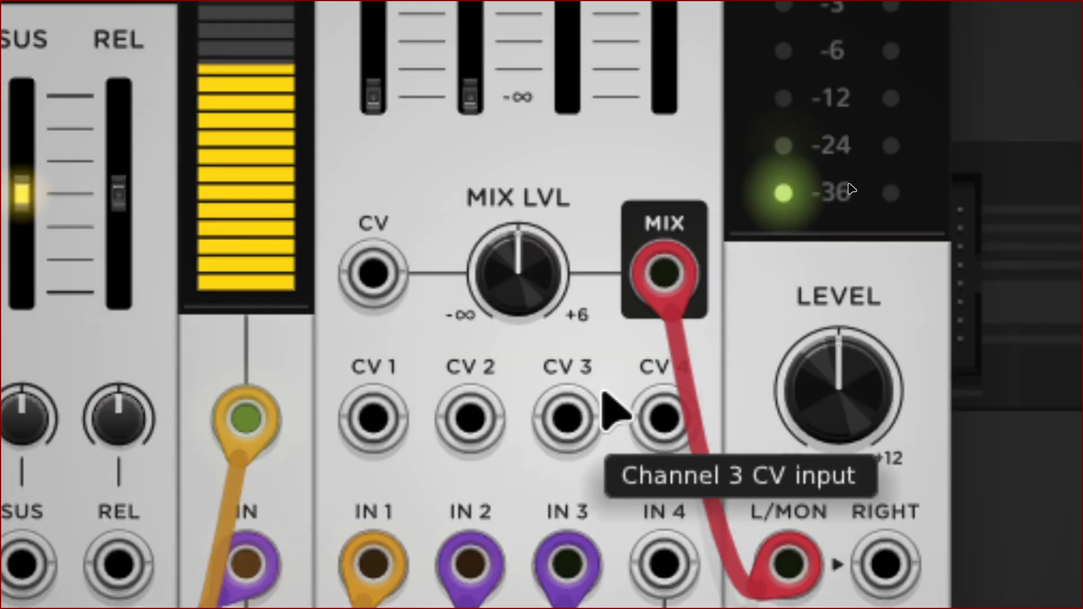
# Trace the signal path from the VCA MIX inputs back to the WT LFO's clock input, comparing it with the WT VCO's V/OCT input
pyautogui.scroll(1, 605, 388)
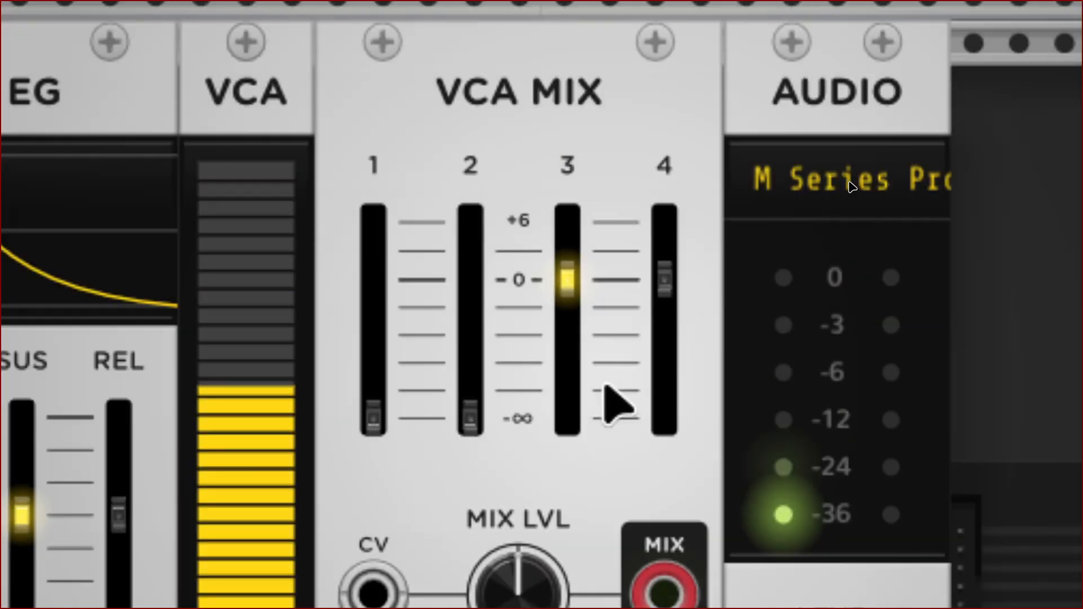
pyautogui.scroll(-1, 577, 480)
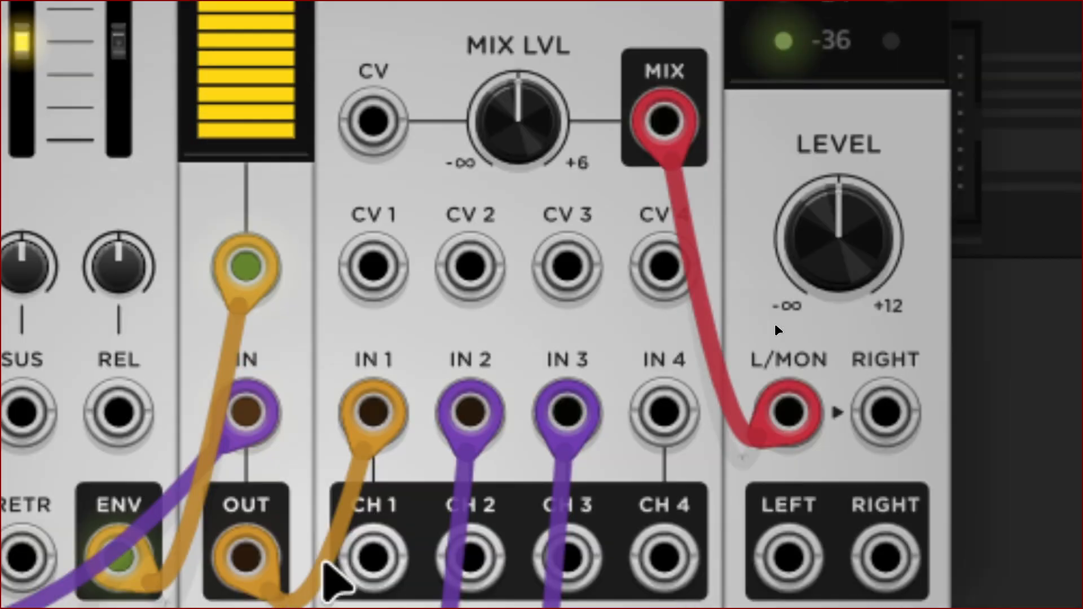
pyautogui.scroll(-4, 340, 467)
pyautogui.scroll(-6, 340, 467)
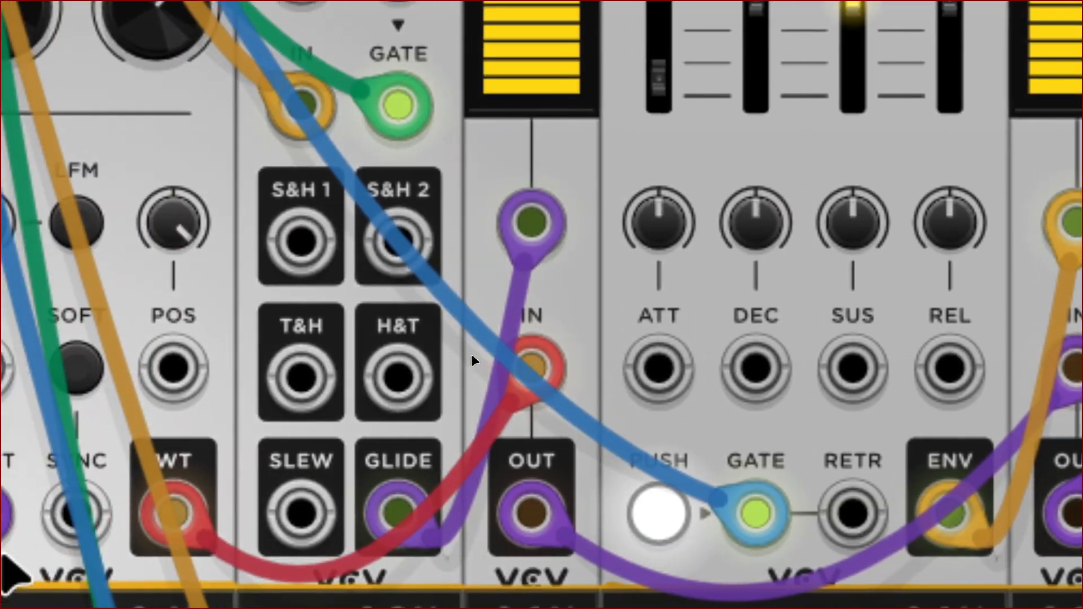
pyautogui.scroll(-10, 445, 292)
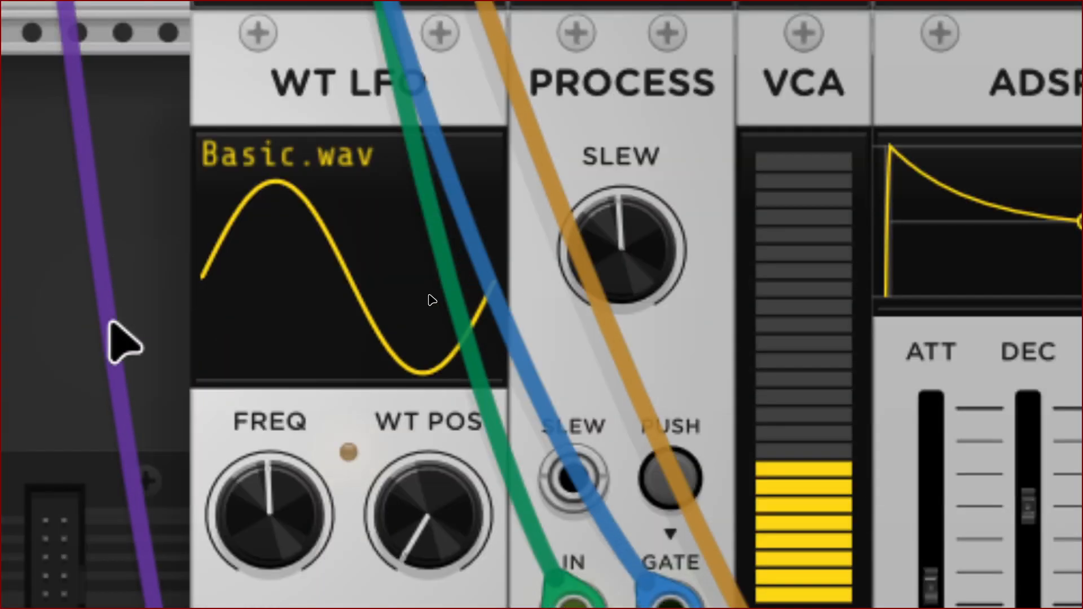
pyautogui.scroll(-4, 428, 299)
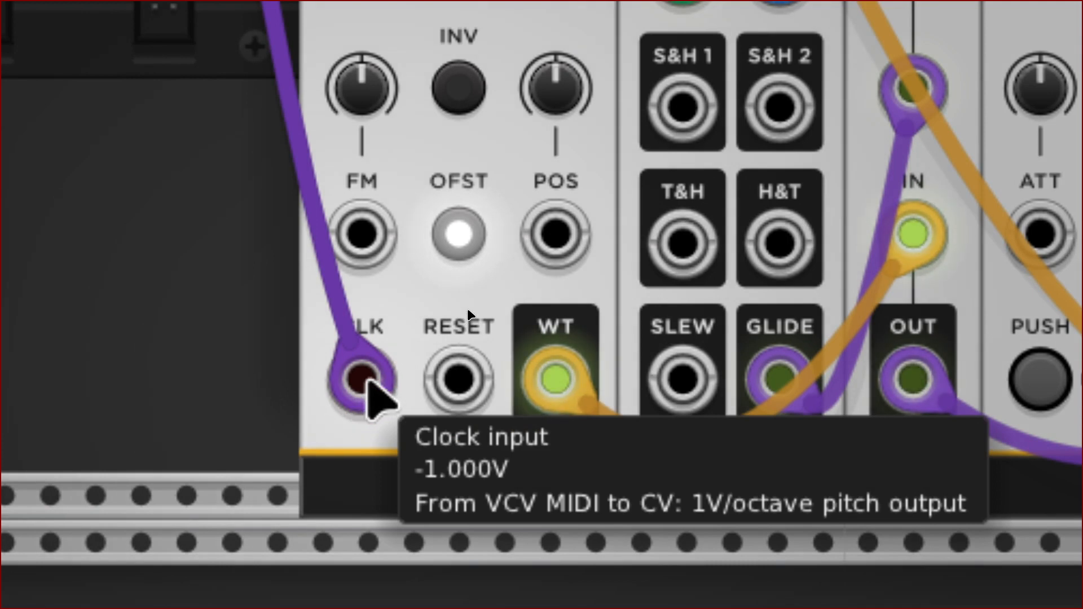
pyautogui.moveTo(369, 380); pyautogui.dragTo(335, 522)
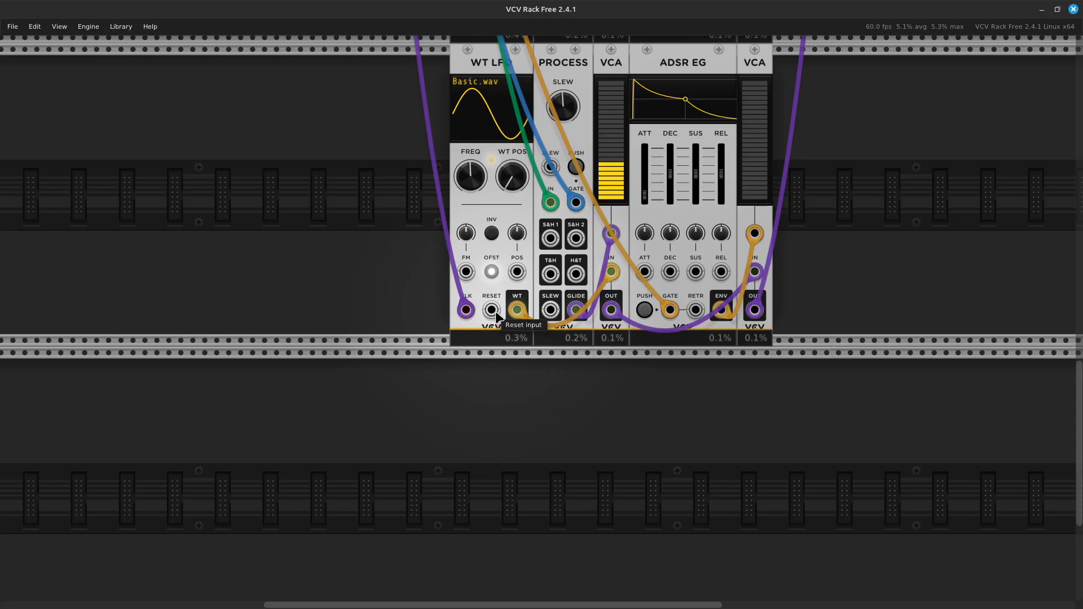
pyautogui.scroll(10, 496, 315)
pyautogui.scroll(2, 495, 308)
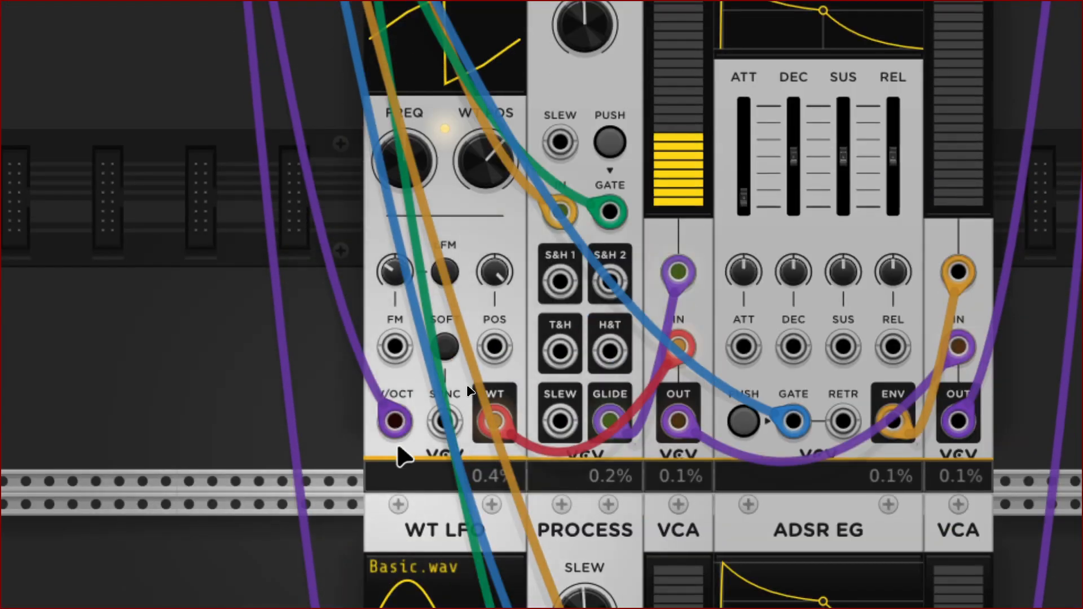
# Pull the WT LFO out of the third row and delete it
pyautogui.scroll(-4, 395, 417)
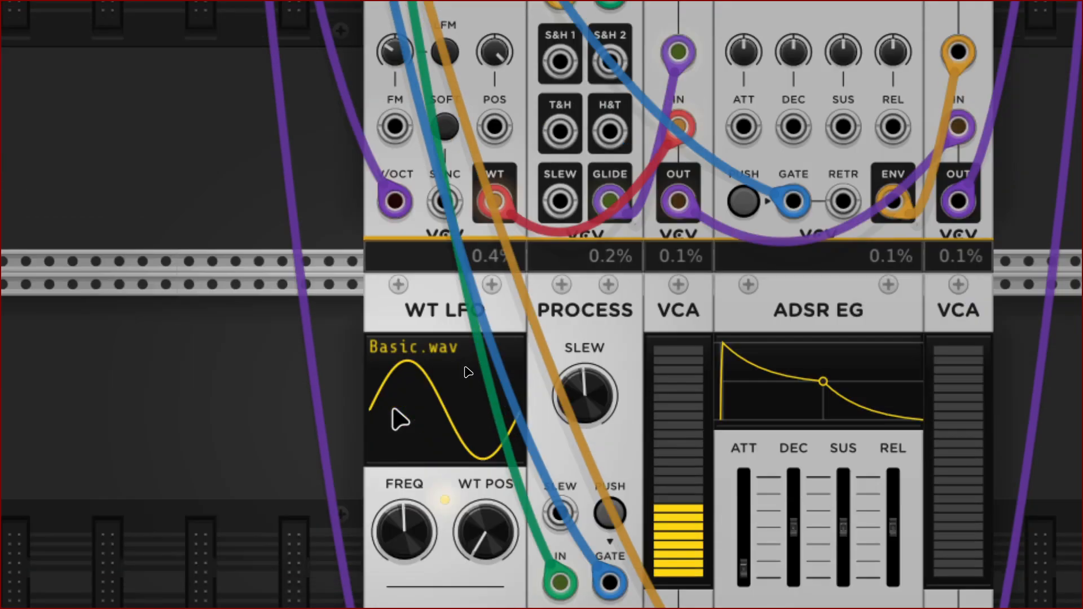
pyautogui.scroll(-4, 400, 420)
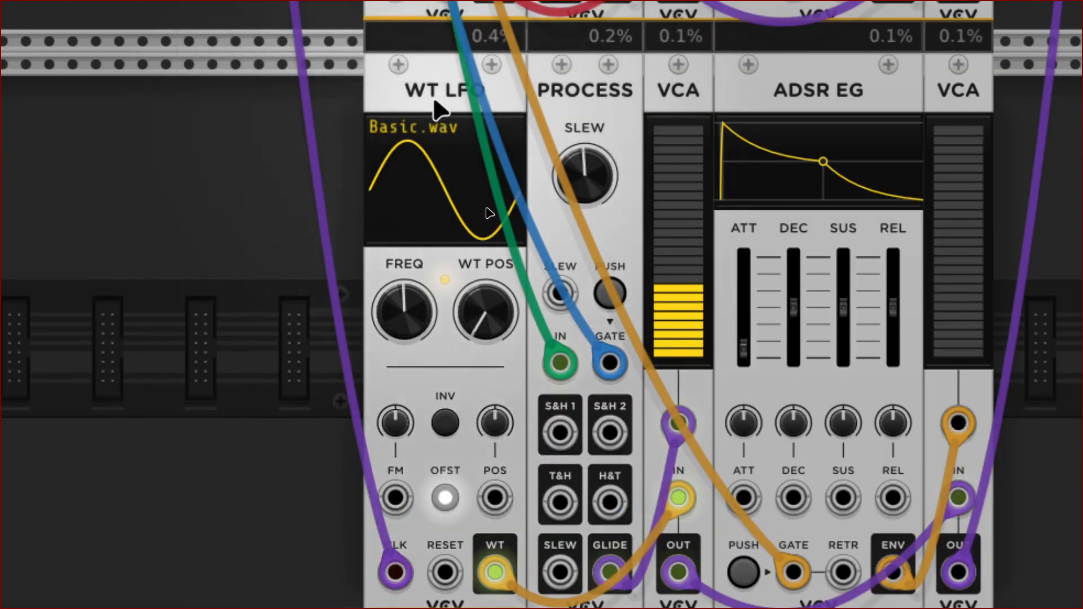
pyautogui.moveTo(438, 113); pyautogui.dragTo(399, 107)
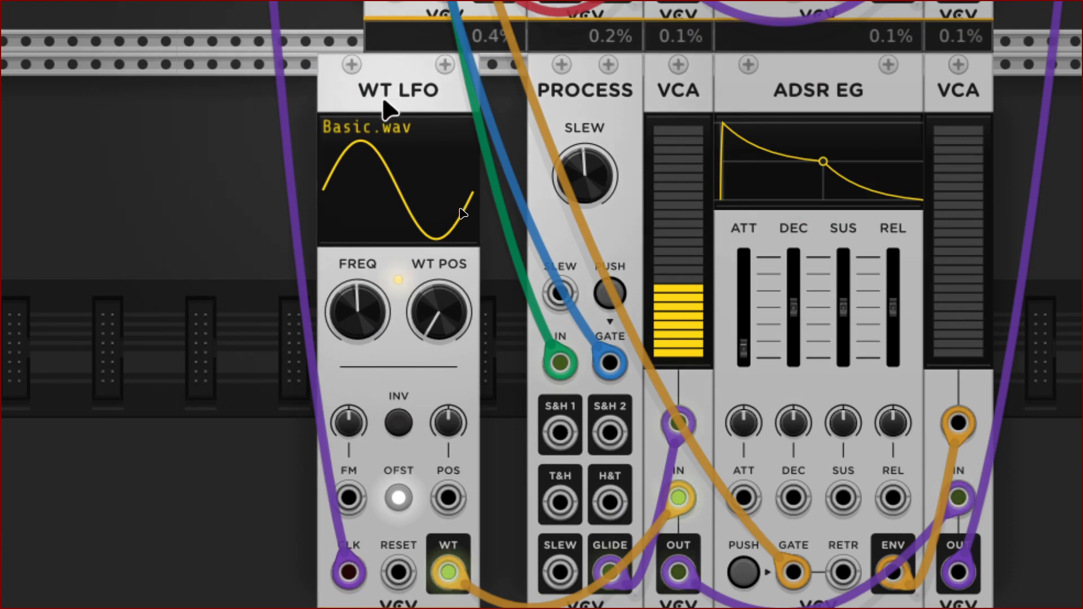
pyautogui.press('Delete')
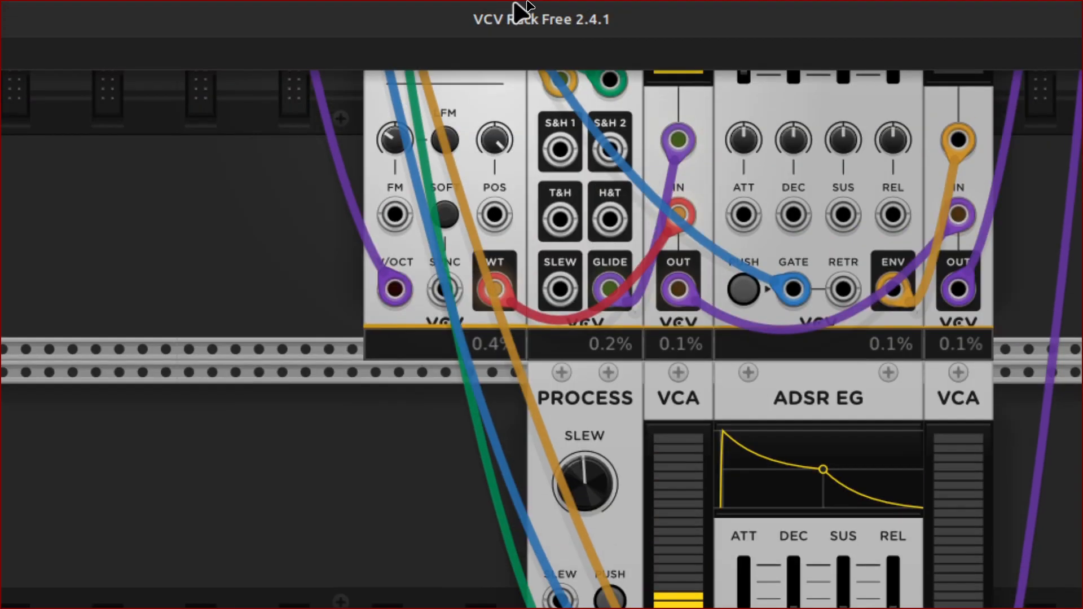
# Copy the second row's WT VCO and place the duplicate directly beside the third row's PROCESS module
pyautogui.scroll(5, 444, 506)
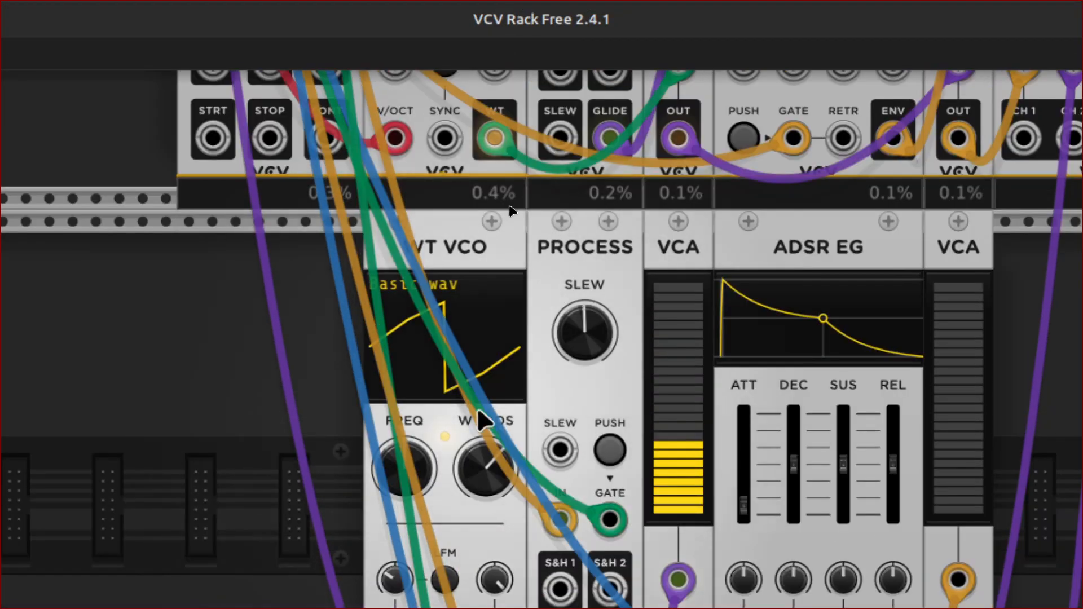
pyautogui.click(505, 270)
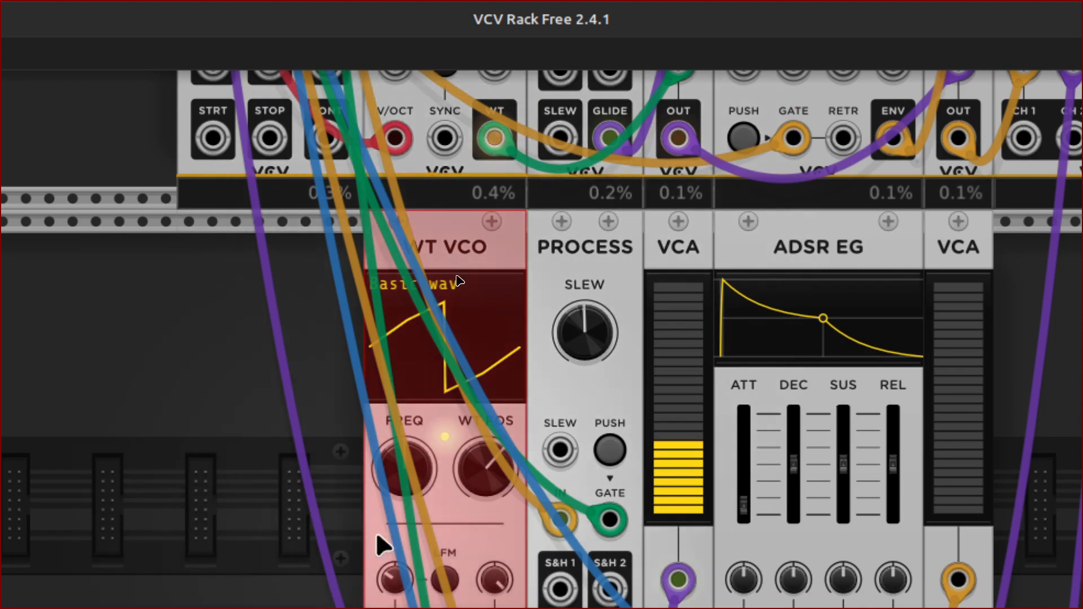
pyautogui.scroll(-9, 382, 551)
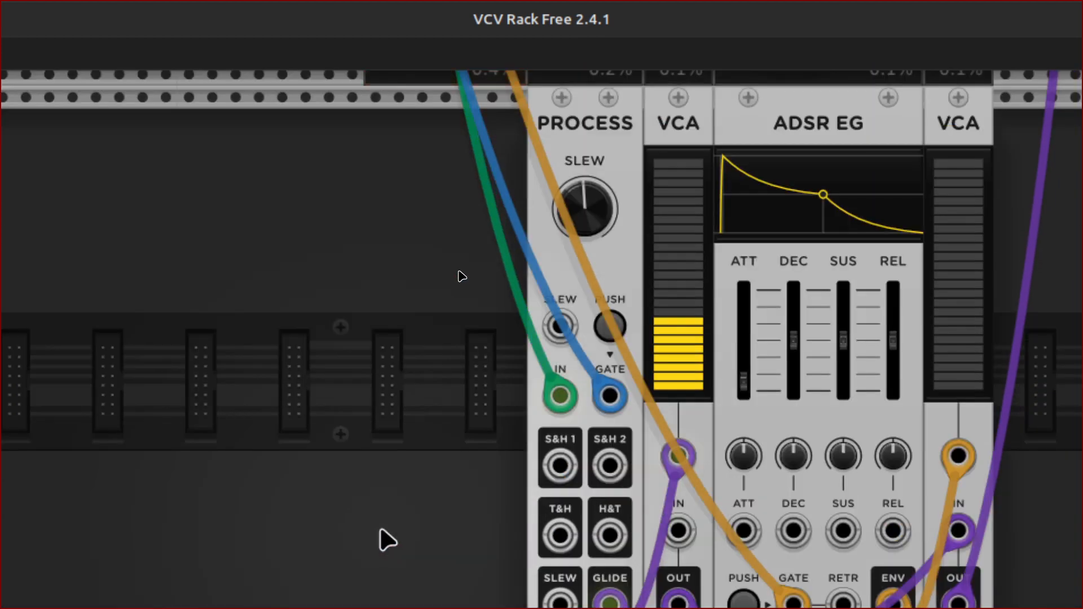
pyautogui.hotkey('ctrl', 'v')
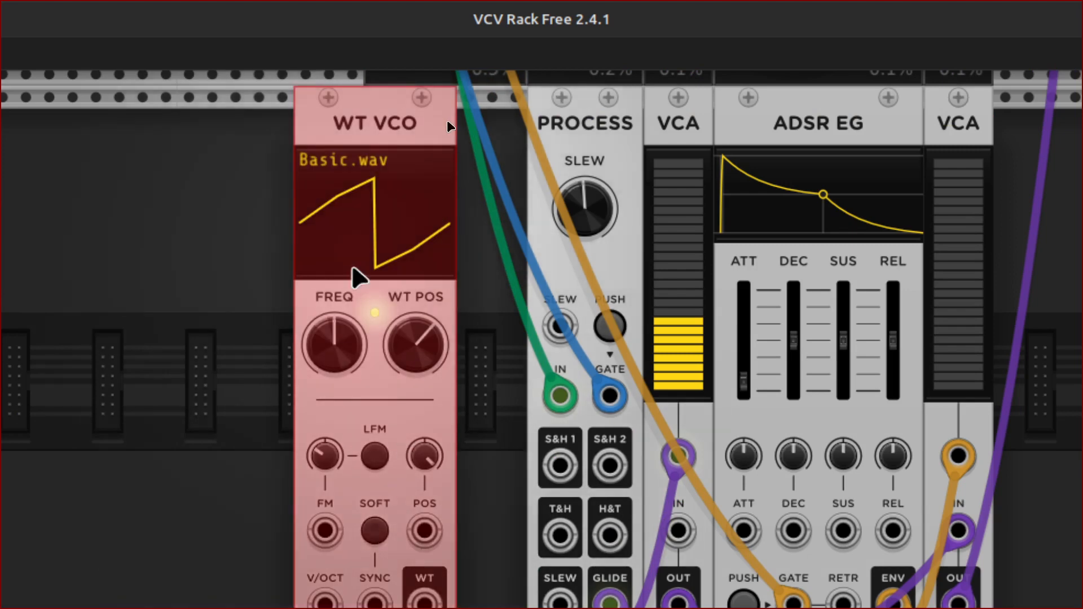
pyautogui.moveTo(339, 127); pyautogui.dragTo(438, 150)
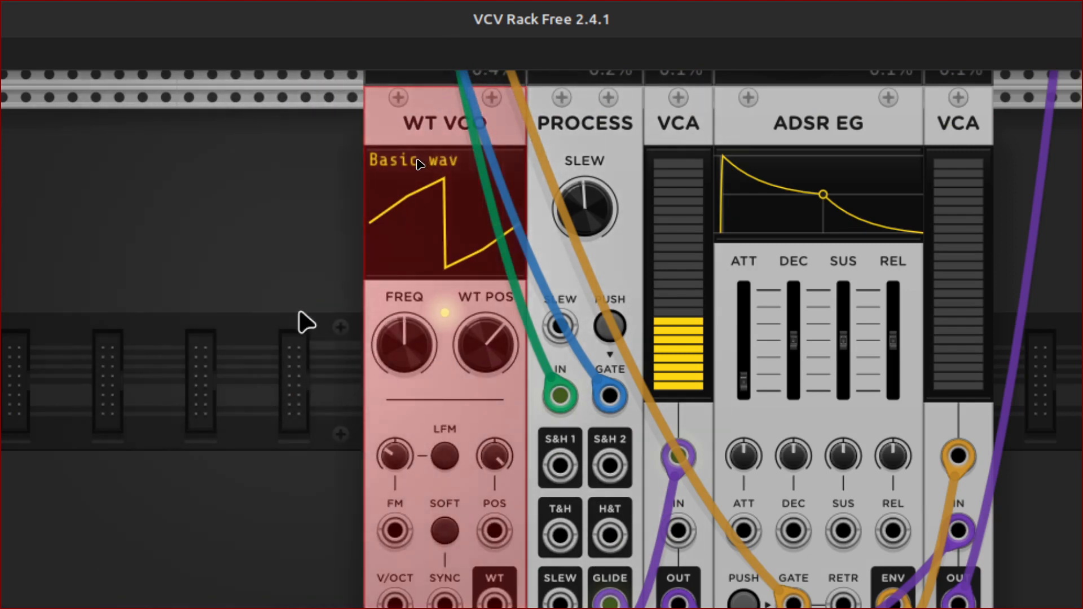
pyautogui.click(297, 319)
# Patch the third WT VCO's WT output to the input of the first VCA in its row
pyautogui.scroll(-1, 298, 319)
pyautogui.scroll(-2, 388, 266)
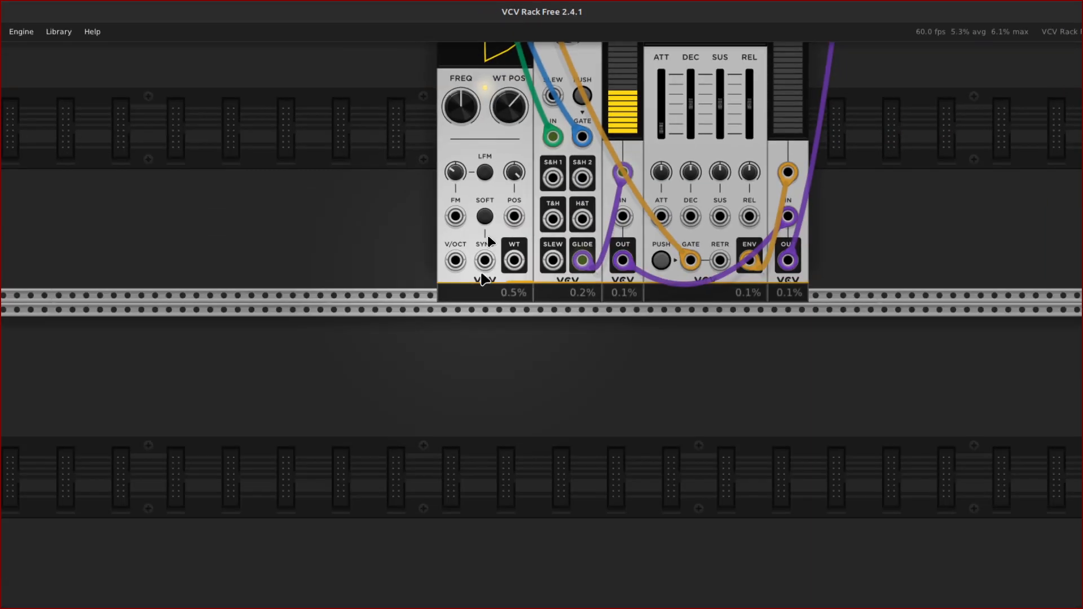
pyautogui.scroll(5, 488, 240)
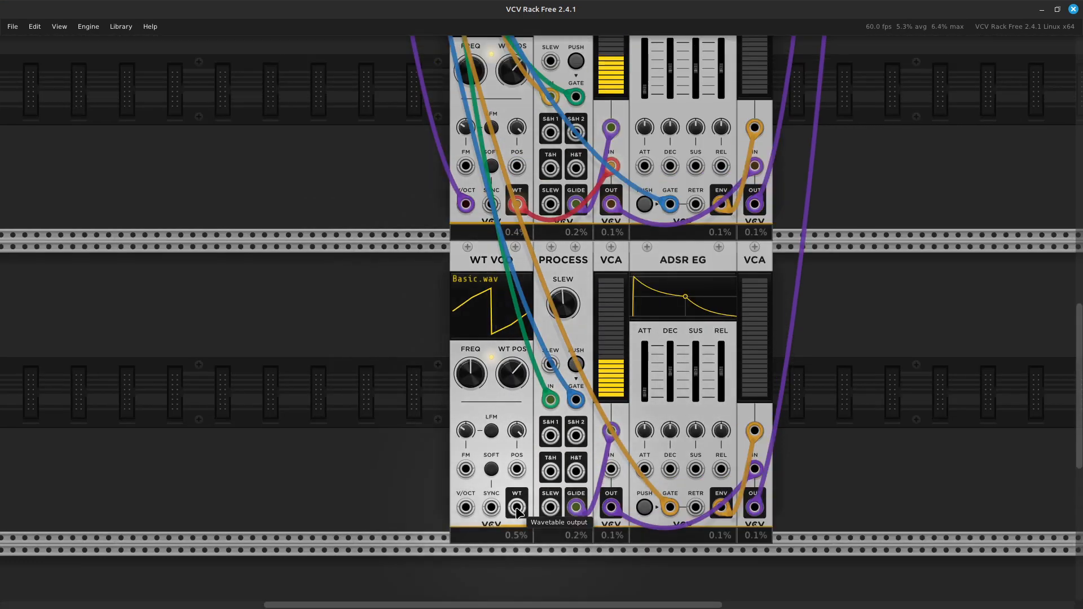
pyautogui.moveTo(517, 508); pyautogui.dragTo(616, 471)
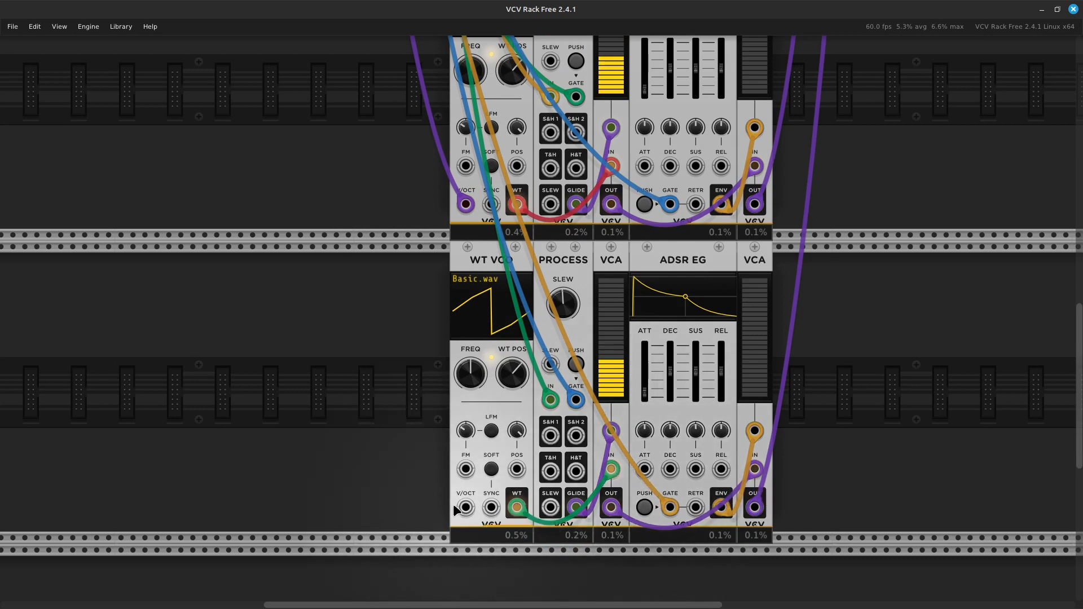
# Patch the third WT VCO's V/OCT input to the MIDI-CV module's V/OCT output
pyautogui.moveTo(464, 508); pyautogui.dragTo(340, 173)
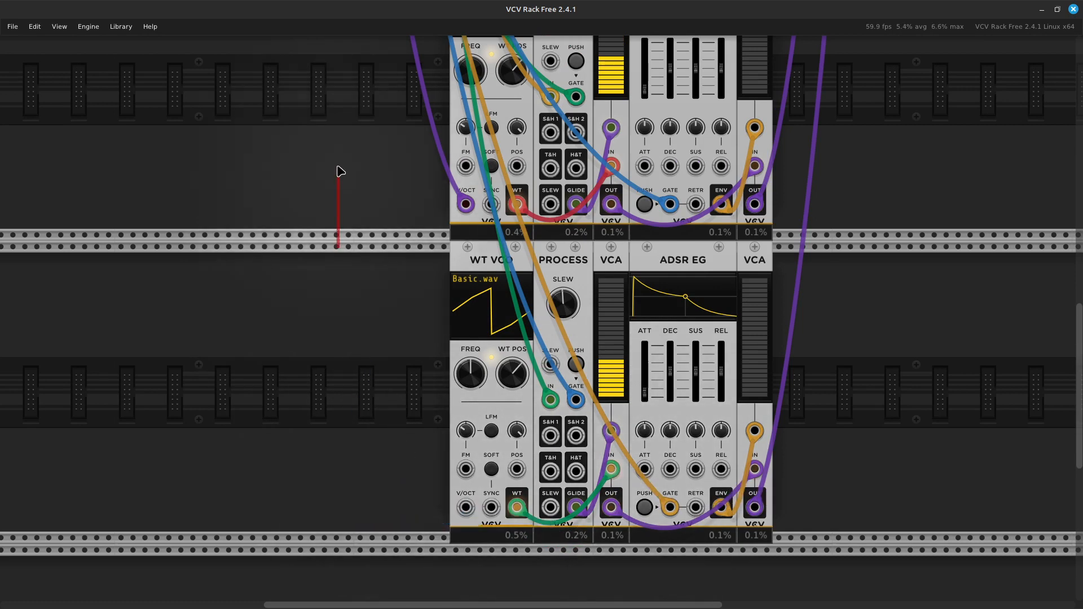
pyautogui.moveTo(345, 237); pyautogui.dragTo(345, 237)
pyautogui.moveTo(467, 510); pyautogui.dragTo(366, 319)
pyautogui.scroll(6, 324, 169)
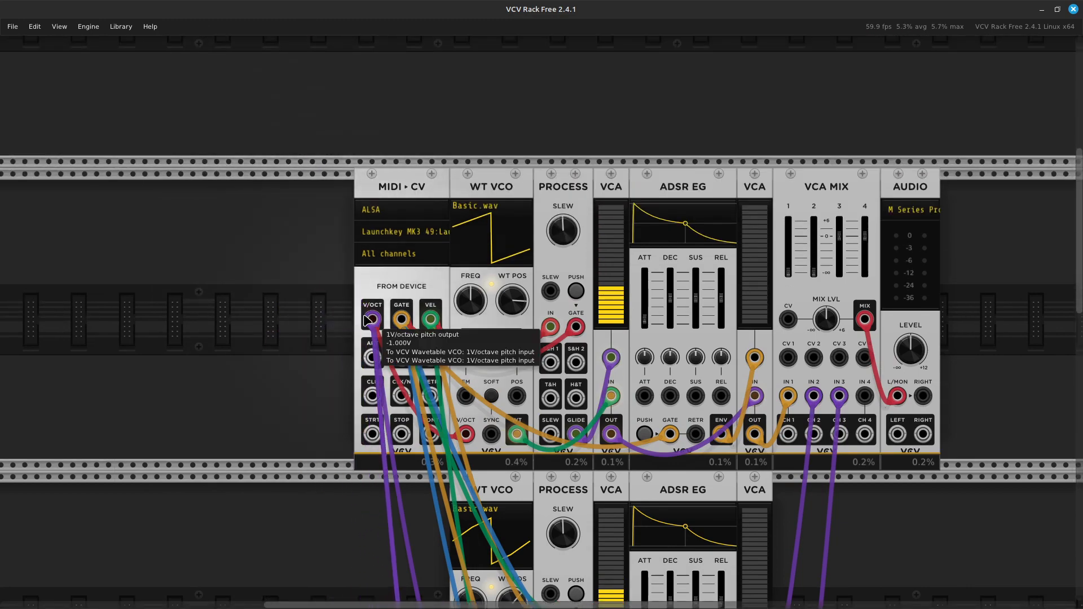
# Turn the third WT VCO's wavetable position down to the sine wave
pyautogui.scroll(-5, 375, 495)
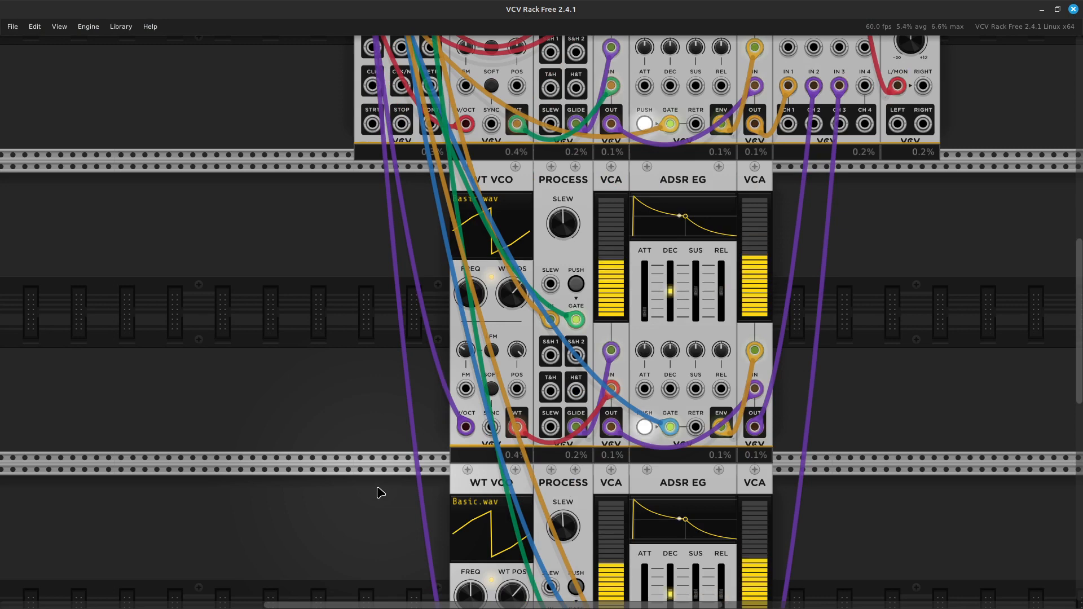
pyautogui.scroll(-1, 378, 493)
pyautogui.scroll(-1, 757, 442)
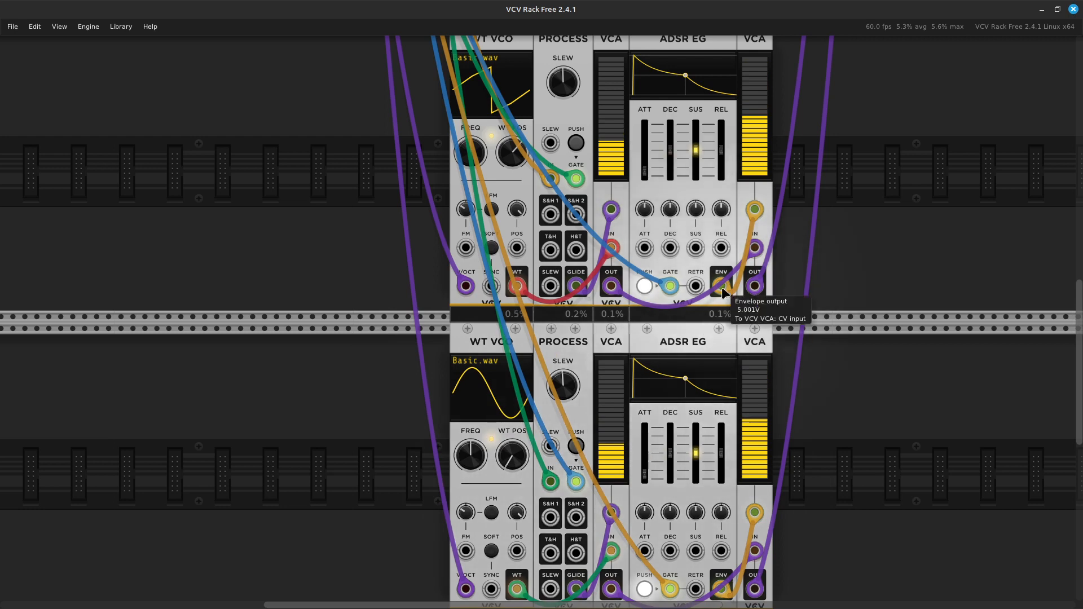
# Initialize the channel 1 and channel 2 levels of the VCA MIX module
pyautogui.scroll(3, 748, 264)
pyautogui.scroll(3, 747, 264)
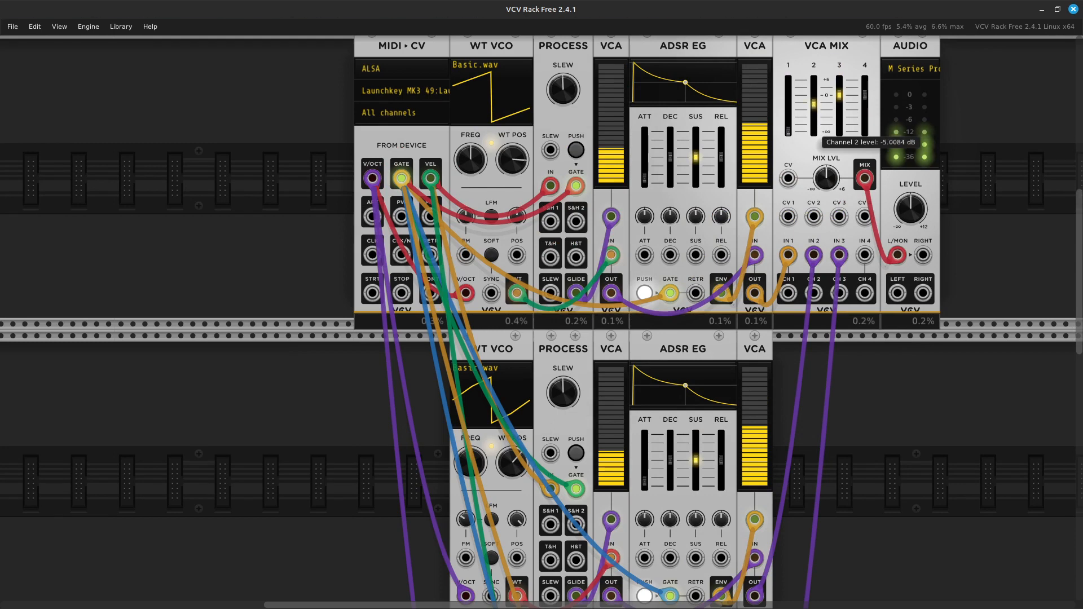
pyautogui.rightClick(790, 122)
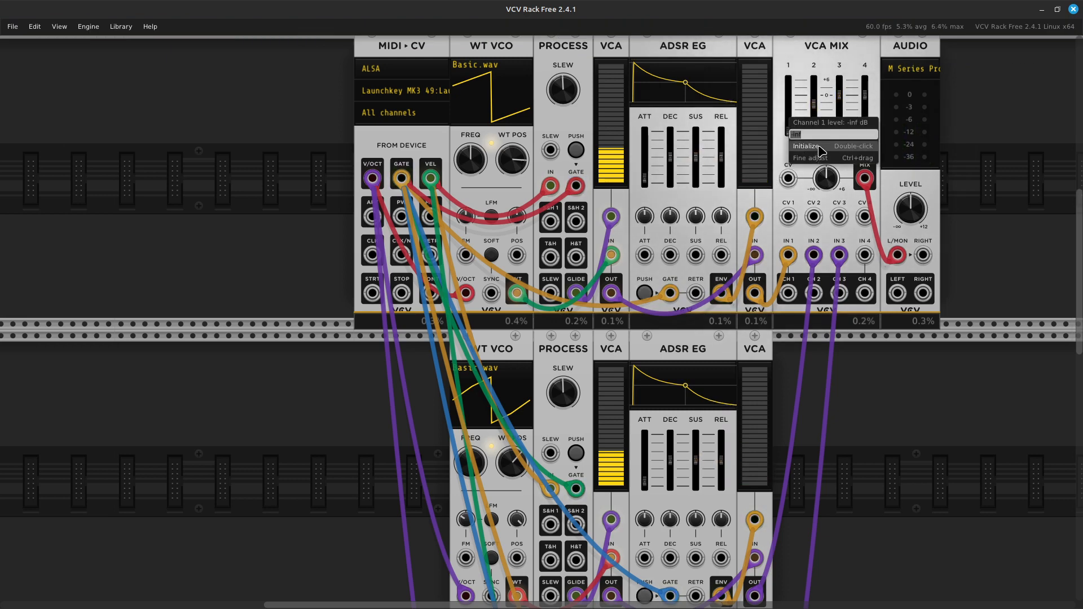
pyautogui.click(820, 148)
pyautogui.rightClick(819, 119)
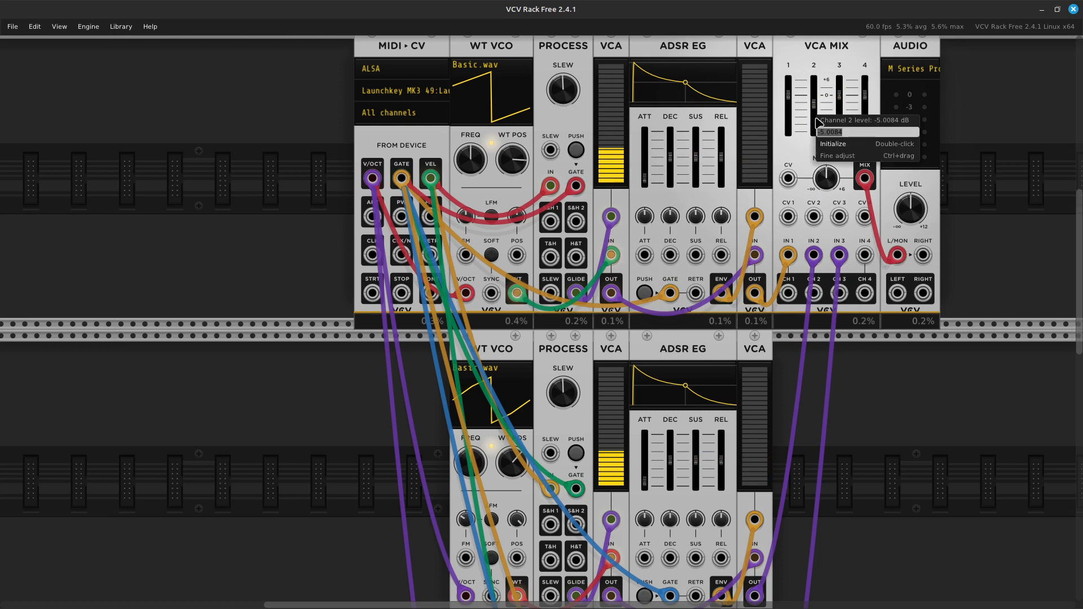
pyautogui.click(836, 149)
# Set the third WT VCO's frequency to 130.36 Hz
pyautogui.scroll(-10, 757, 206)
pyautogui.scroll(-6, 681, 288)
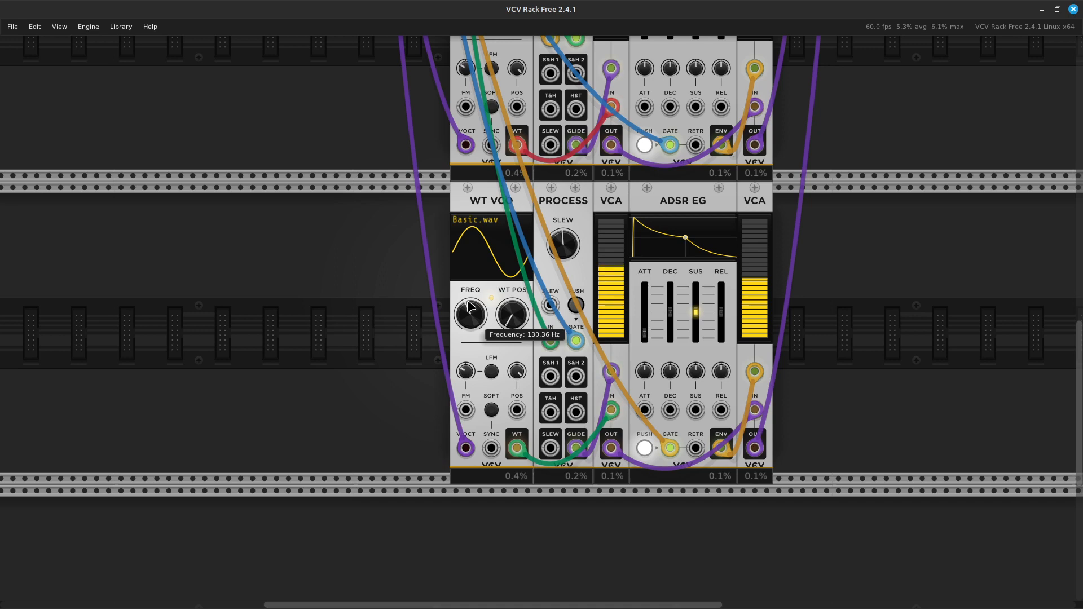
pyautogui.scroll(-3, 470, 308)
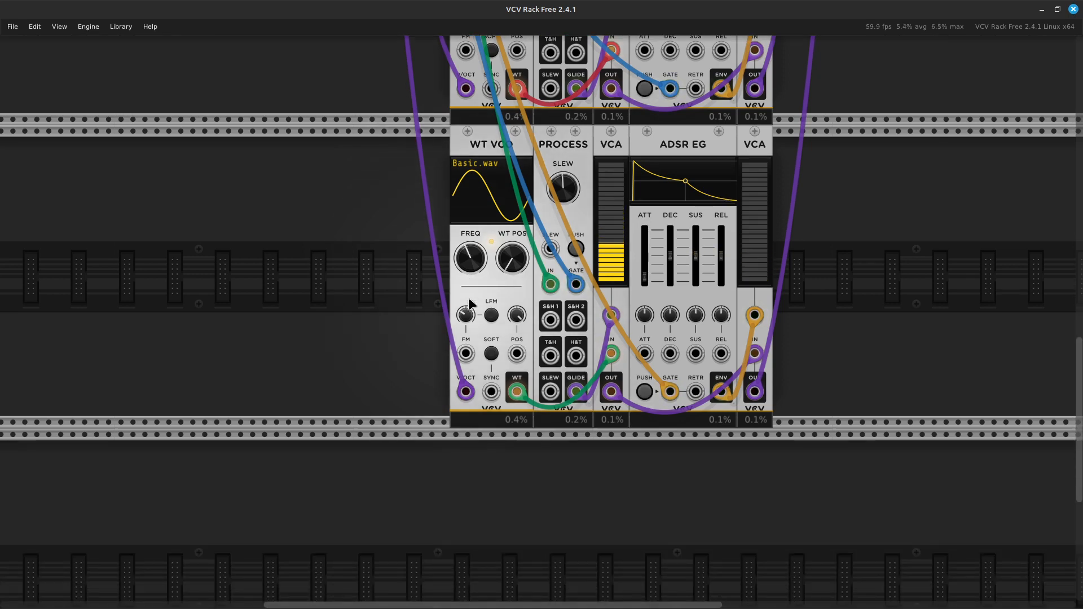
pyautogui.keyDown('ctrl'); pyautogui.scroll(-3, 469, 298); pyautogui.keyUp('ctrl')
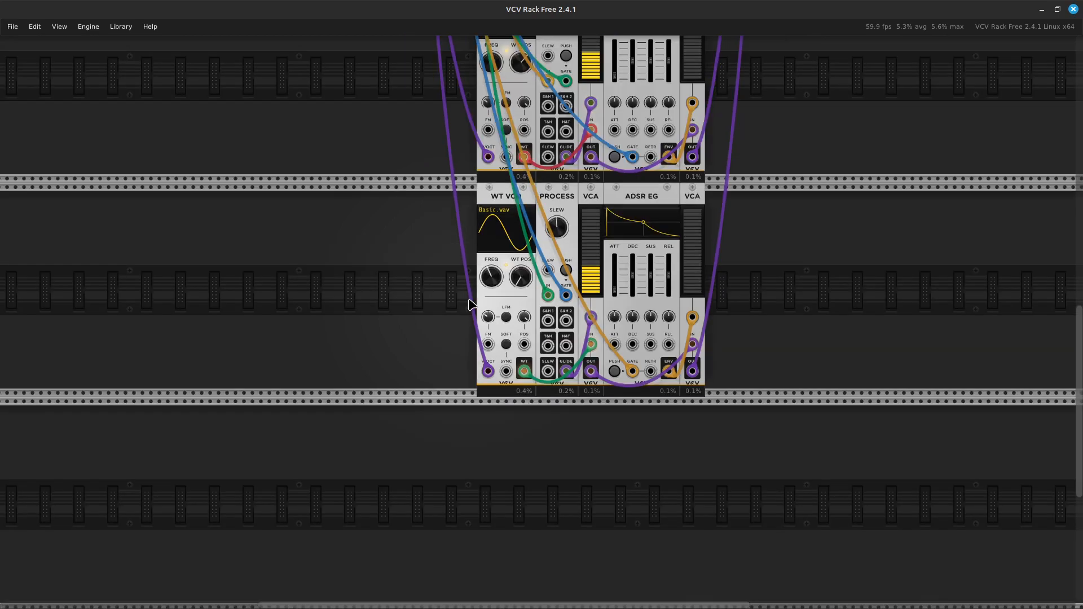
pyautogui.scroll(10, 472, 305)
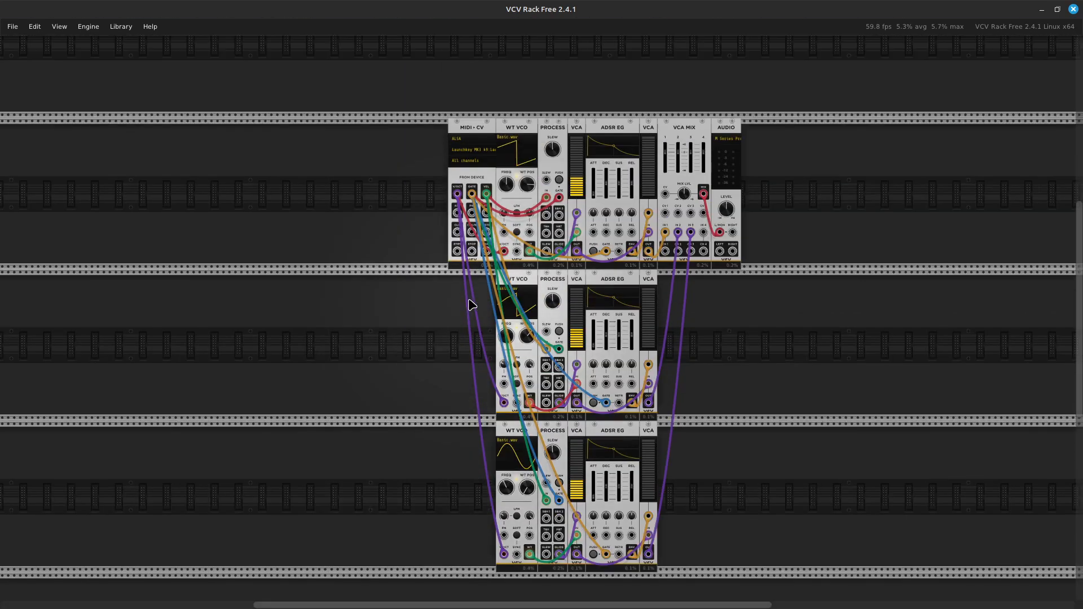
pyautogui.scroll(-1, 472, 305)
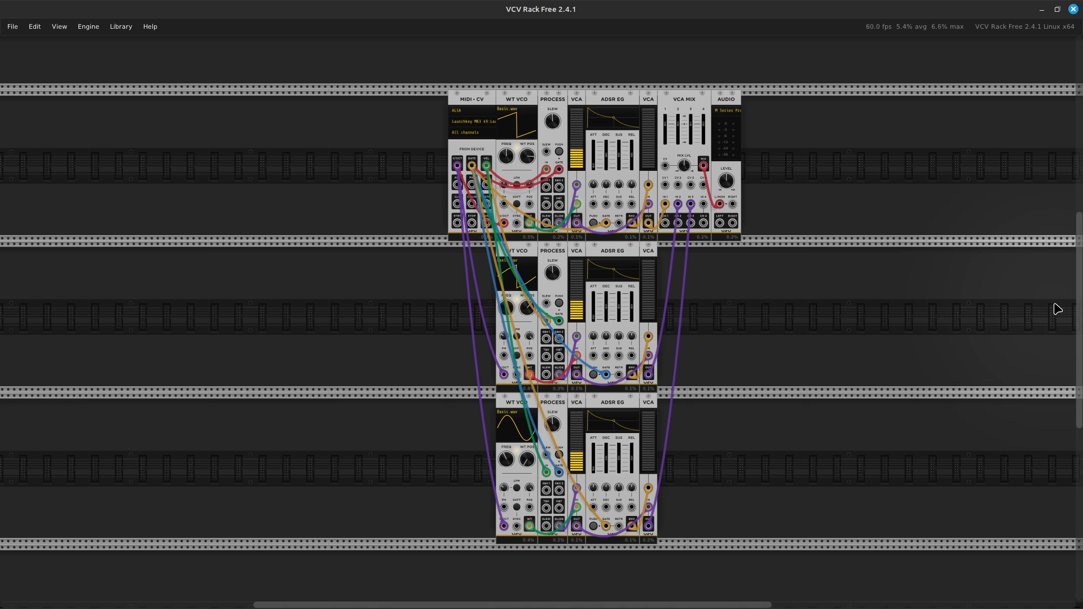
pyautogui.hscroll(5, 1058, 309)
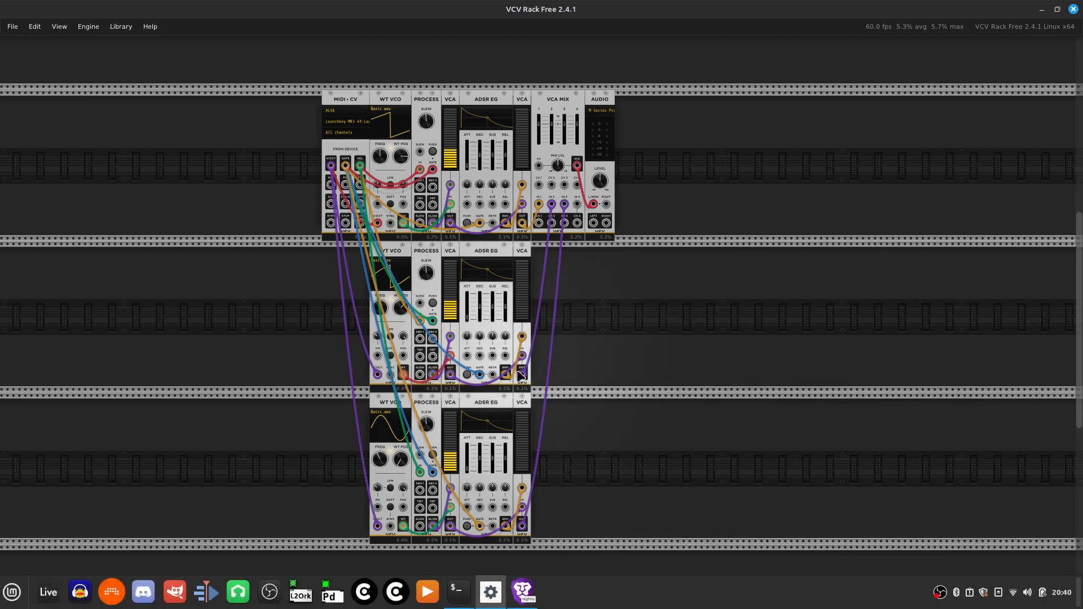
pyautogui.moveTo(452, 312)
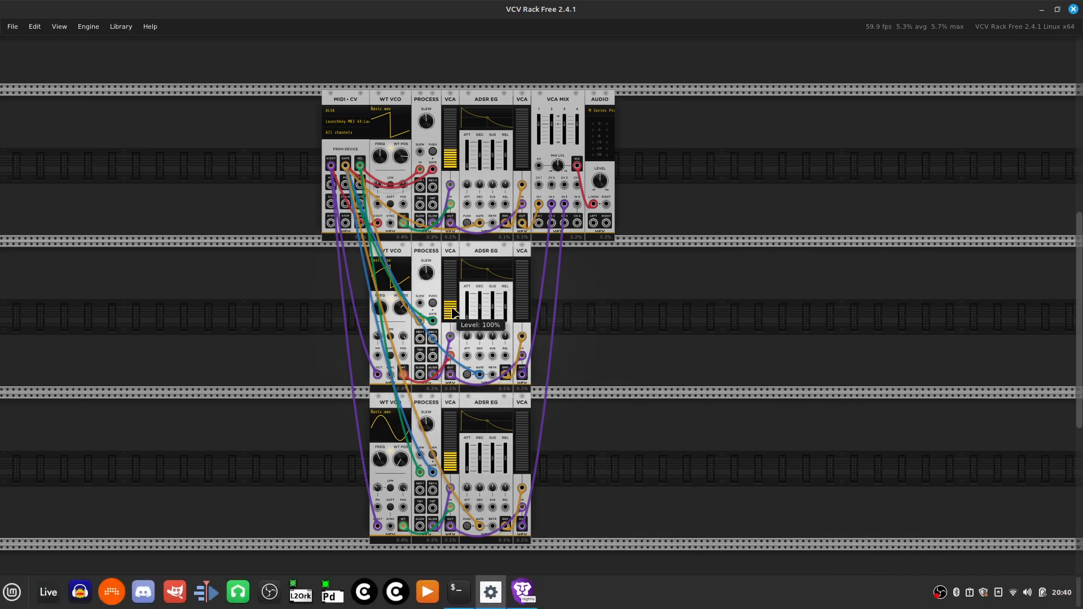
# Start saving the patch and choose the Learn Synthesis with VCV Rack folder inside patches as the destination
pyautogui.hotkey('ctrl', 's')
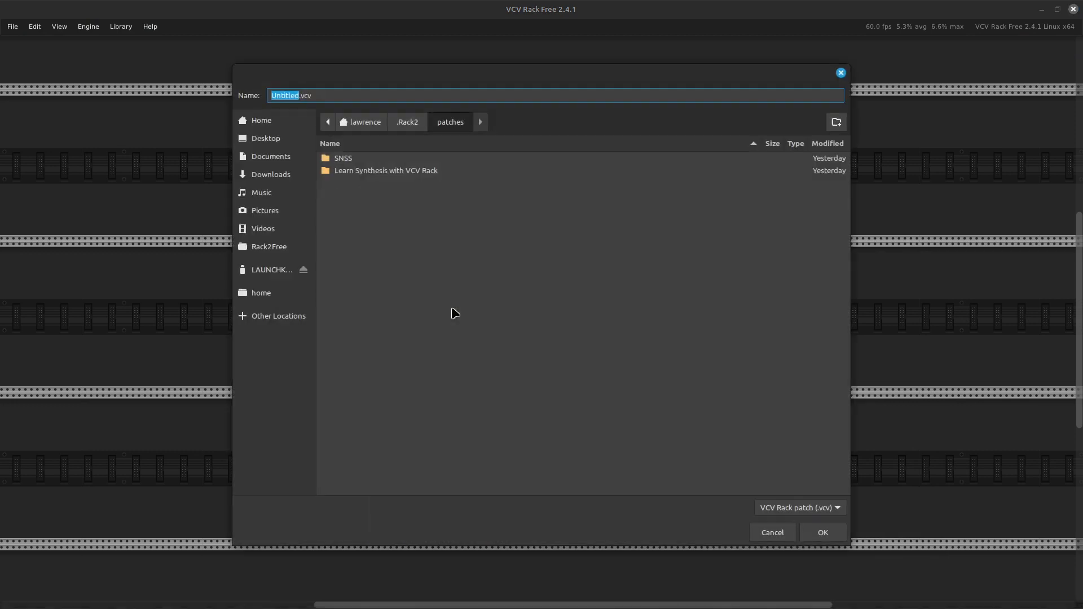
pyautogui.doubleClick(344, 159)
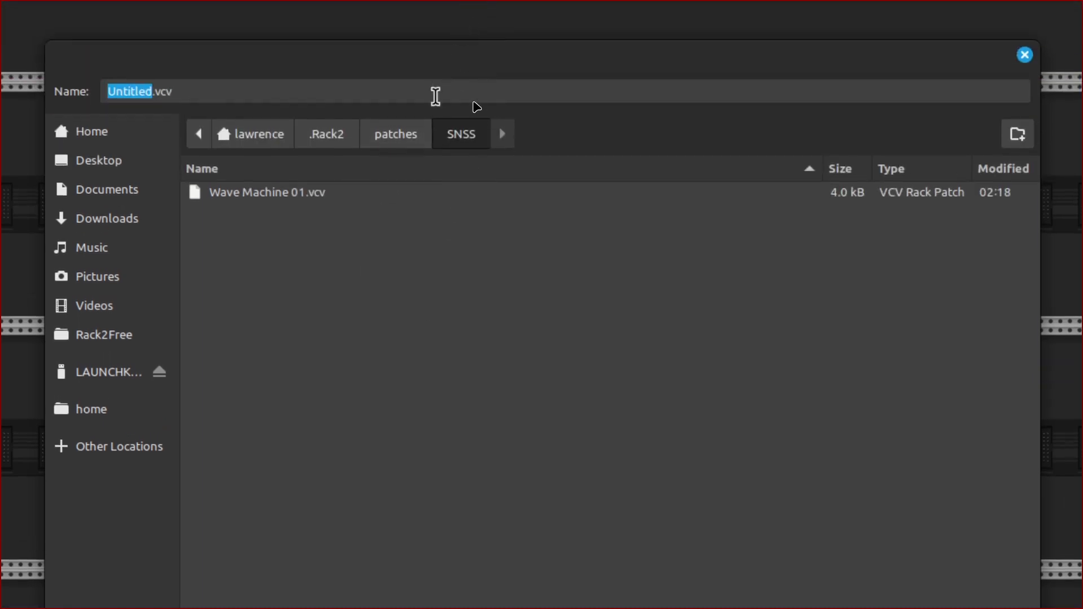
pyautogui.click(399, 136)
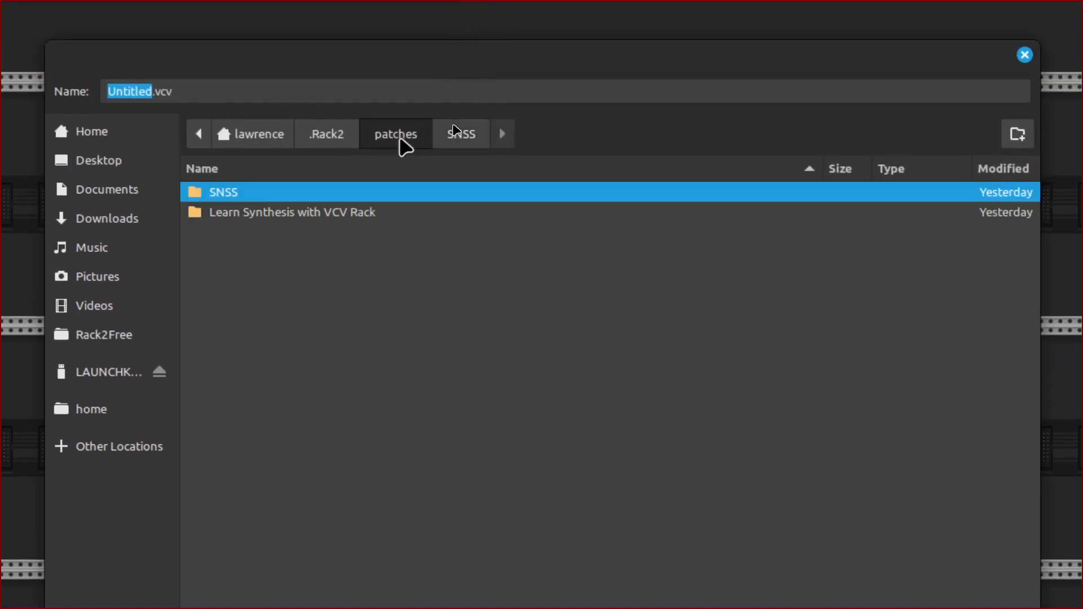
pyautogui.doubleClick(246, 212)
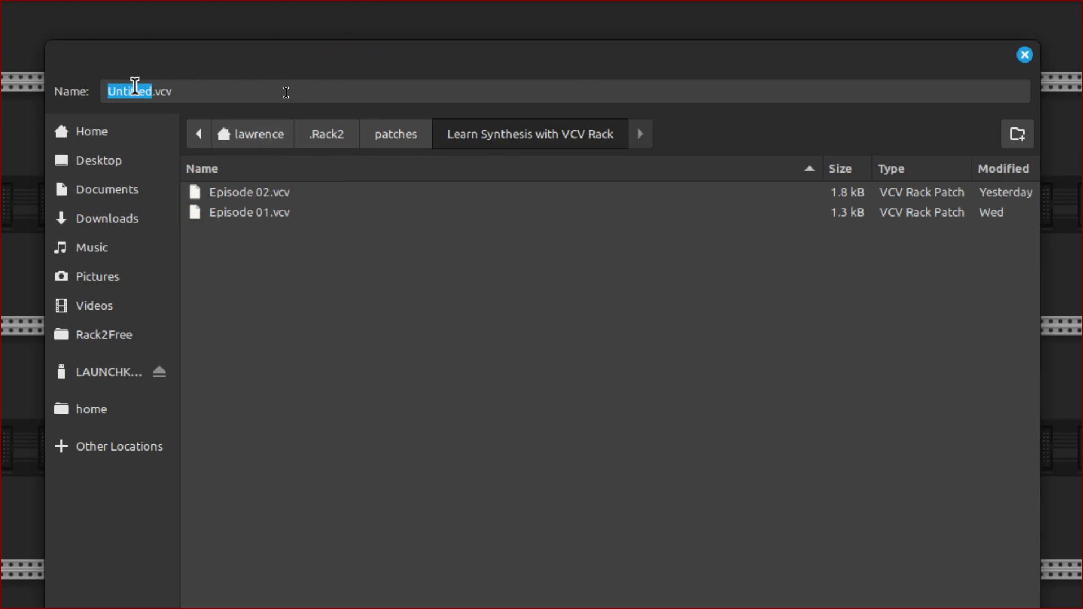
# Name the patch file Episode 03.vcv and save it
pyautogui.click(113, 92)
pyautogui.press('Home')
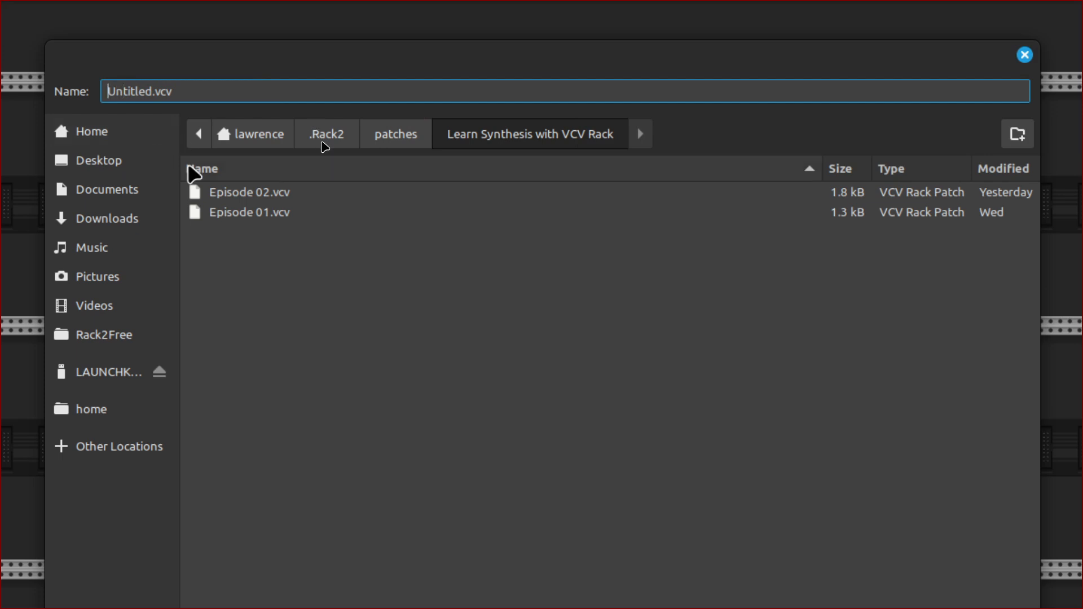
pyautogui.press('Delete')
pyautogui.press('Delete')
pyautogui.press('Delete')
pyautogui.press('Delete')
pyautogui.press('Delete')
pyautogui.press('Delete')
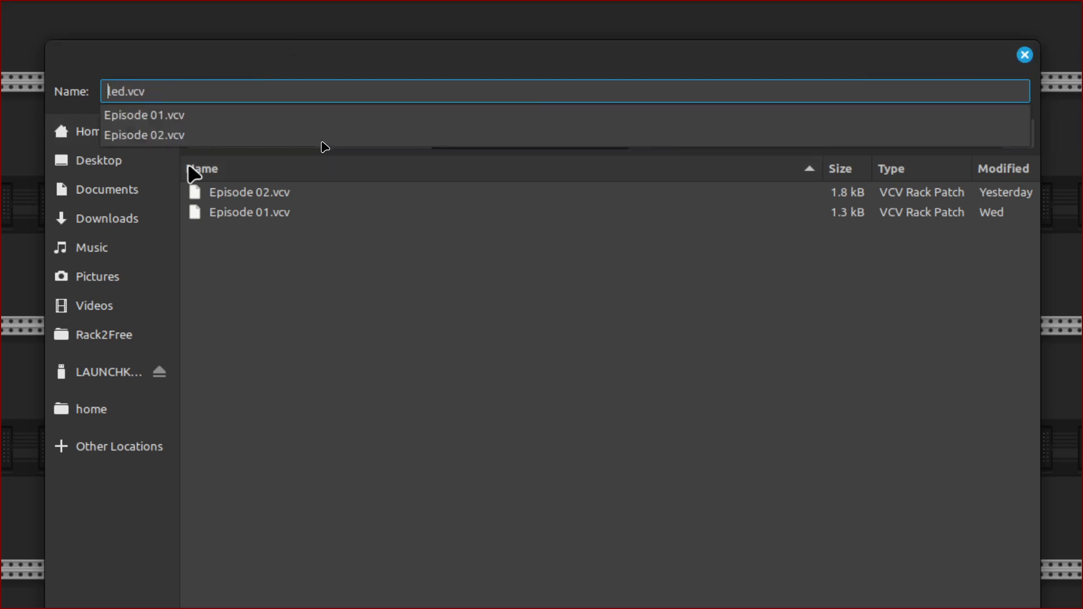
pyautogui.press('Delete')
pyautogui.press('Delete')
pyautogui.write('Episode')
pyautogui.write('03')
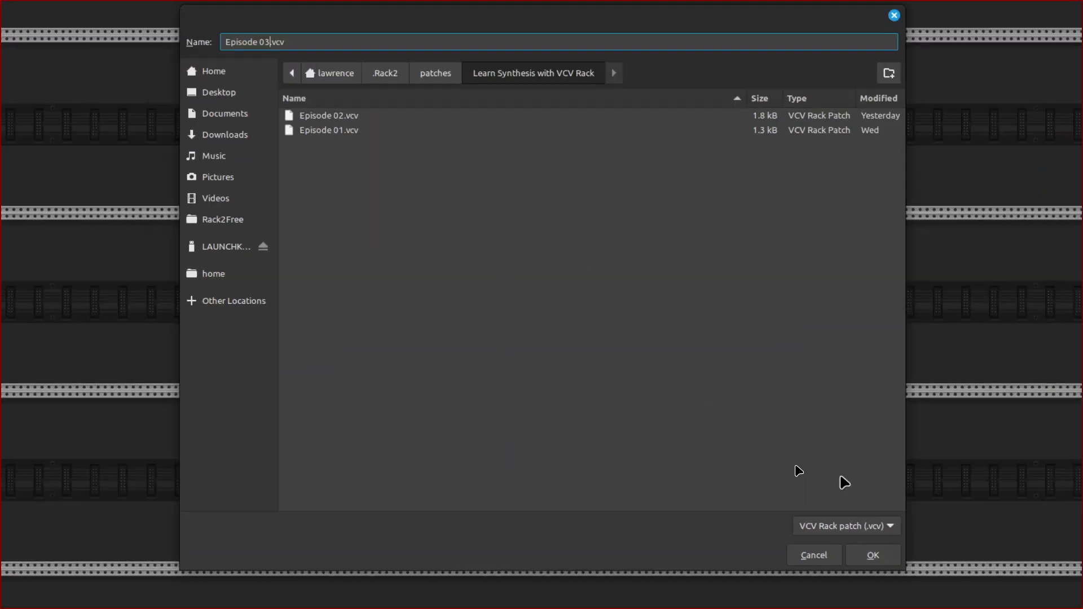
pyautogui.click(874, 556)
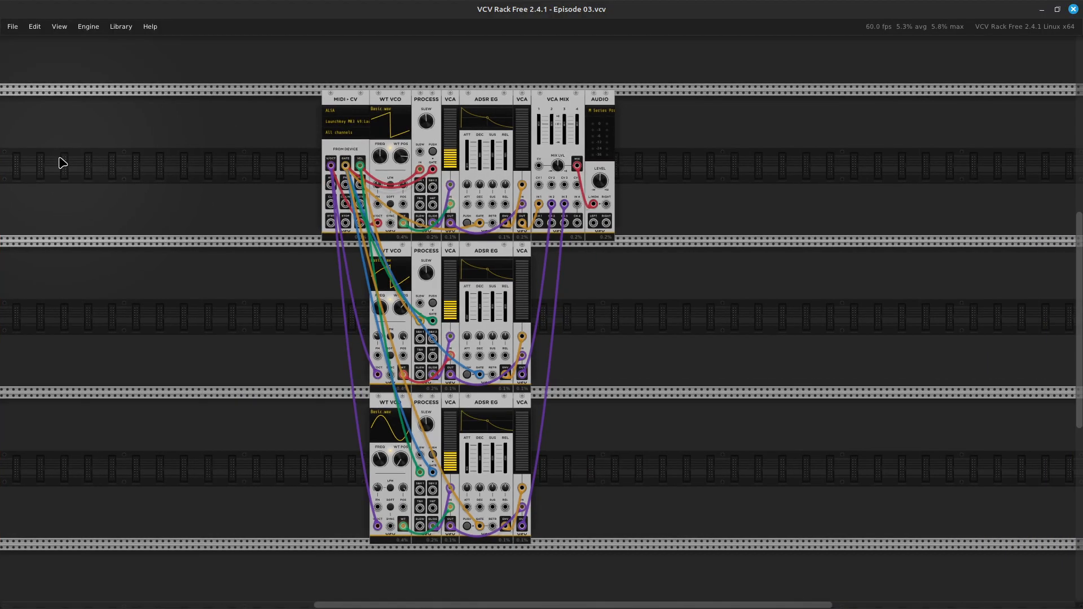
pyautogui.hotkey('ctrl', '=')
pyautogui.hotkey('ctrl', '-')
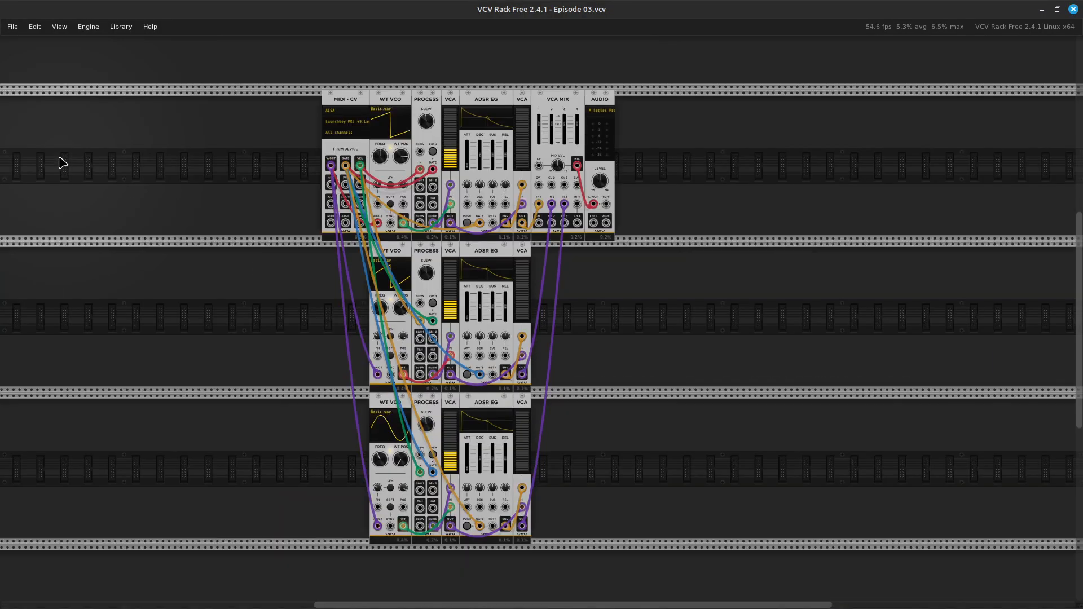